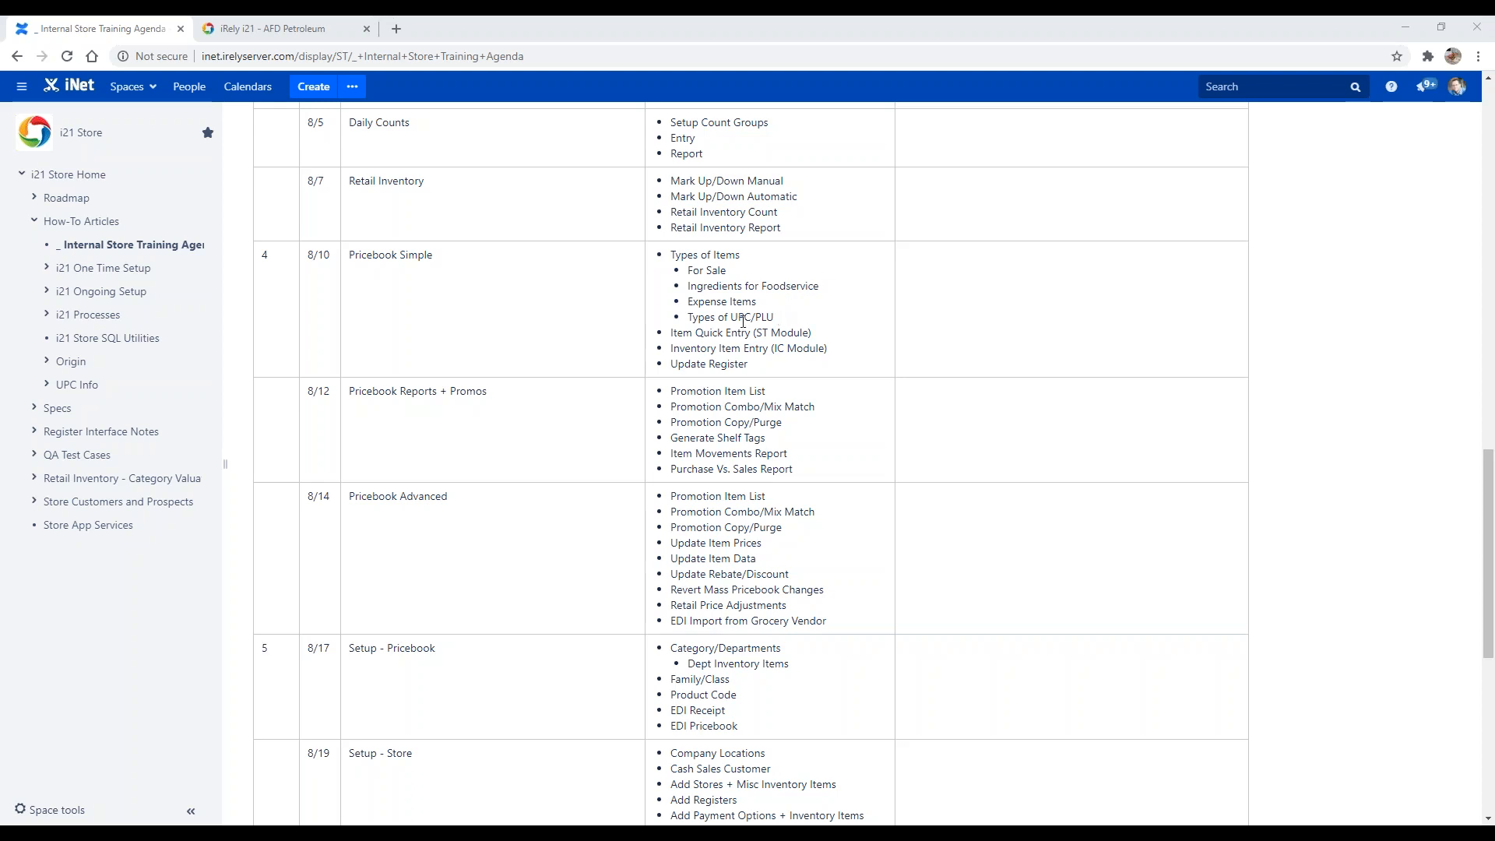
# Step: Open google.com in a new browser tab
pyautogui.moveTo(731, 320); pyautogui.dragTo(793, 321)
pyautogui.click(793, 321)
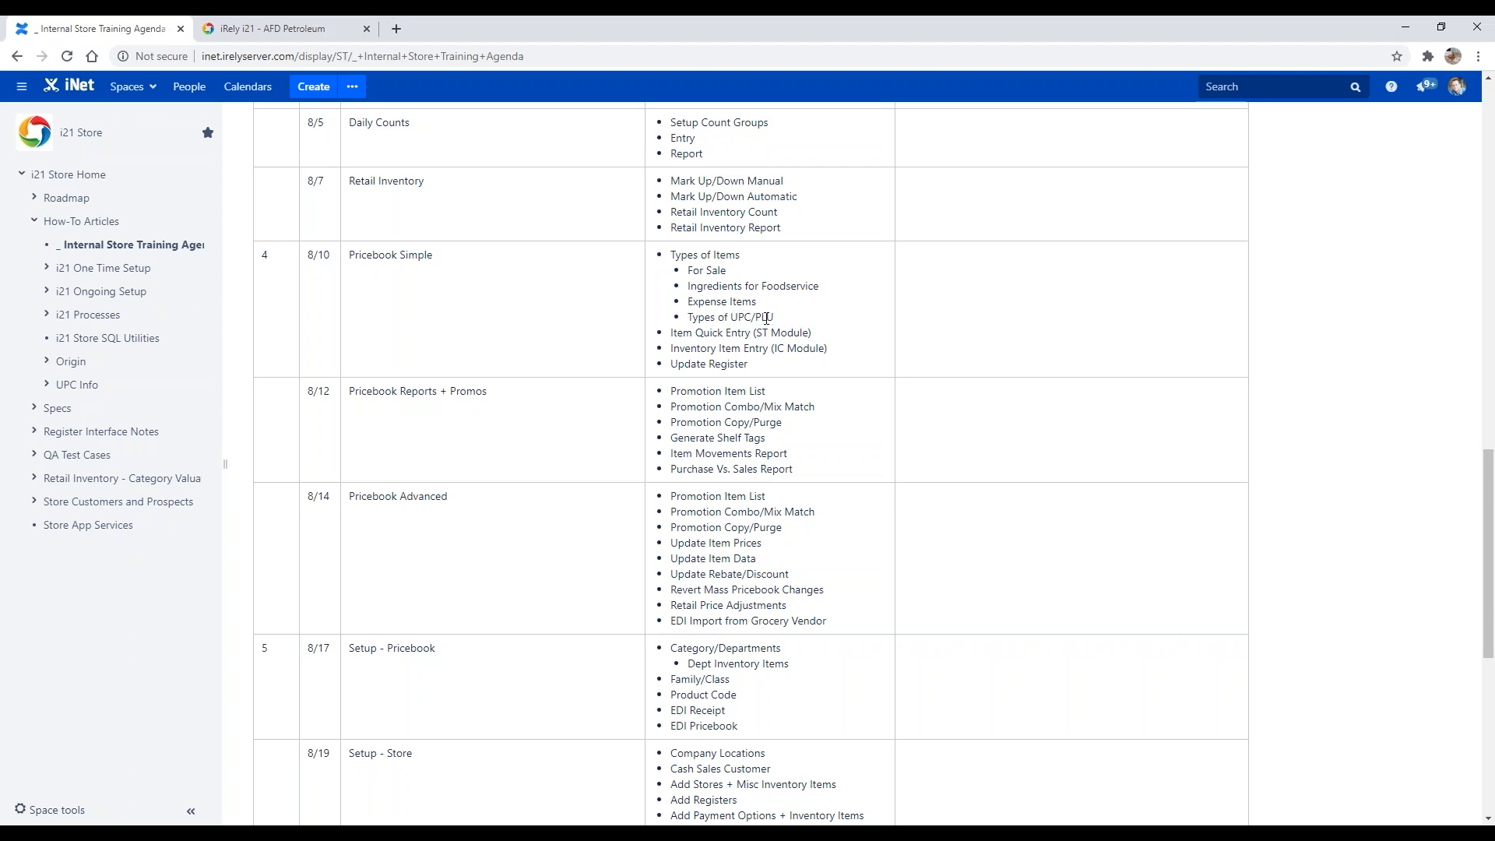
pyautogui.click(396, 29)
pyautogui.write('goog')
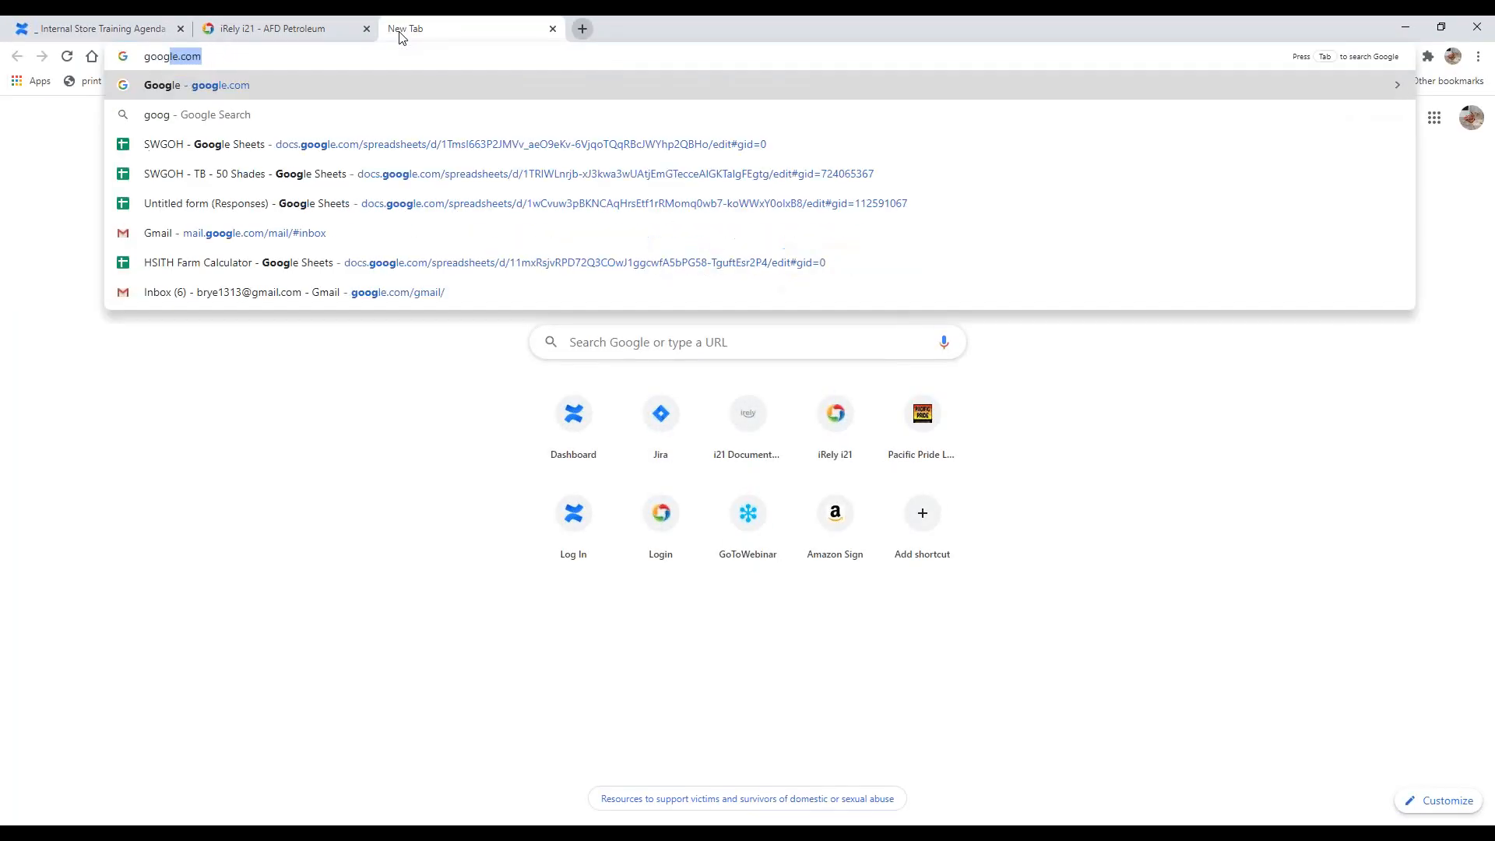
pyautogui.press('Return')
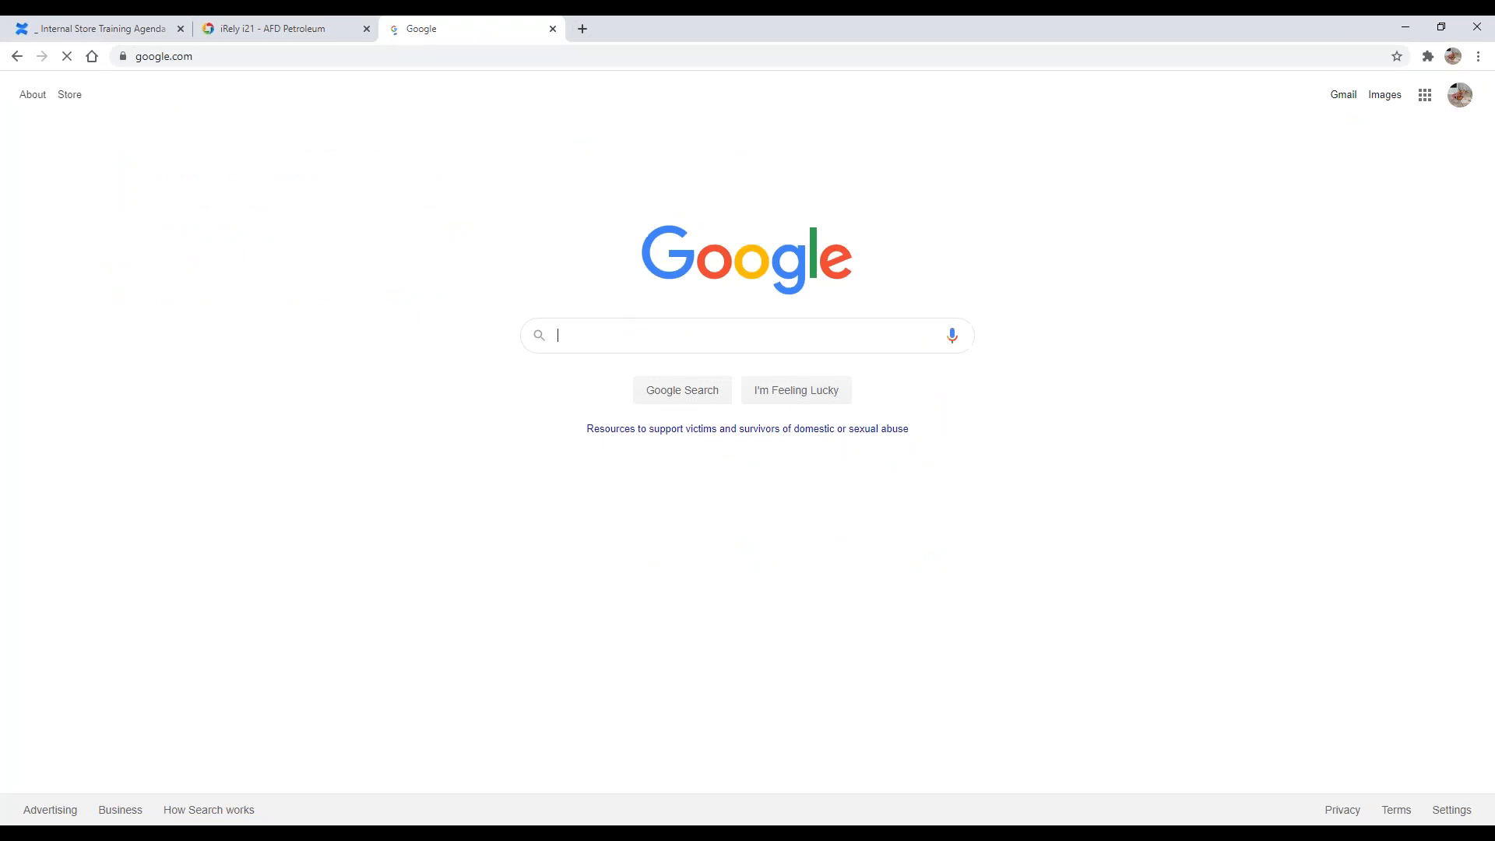
# Step: Search Google for PLU
pyautogui.click(614, 337)
pyautogui.write('PLU')
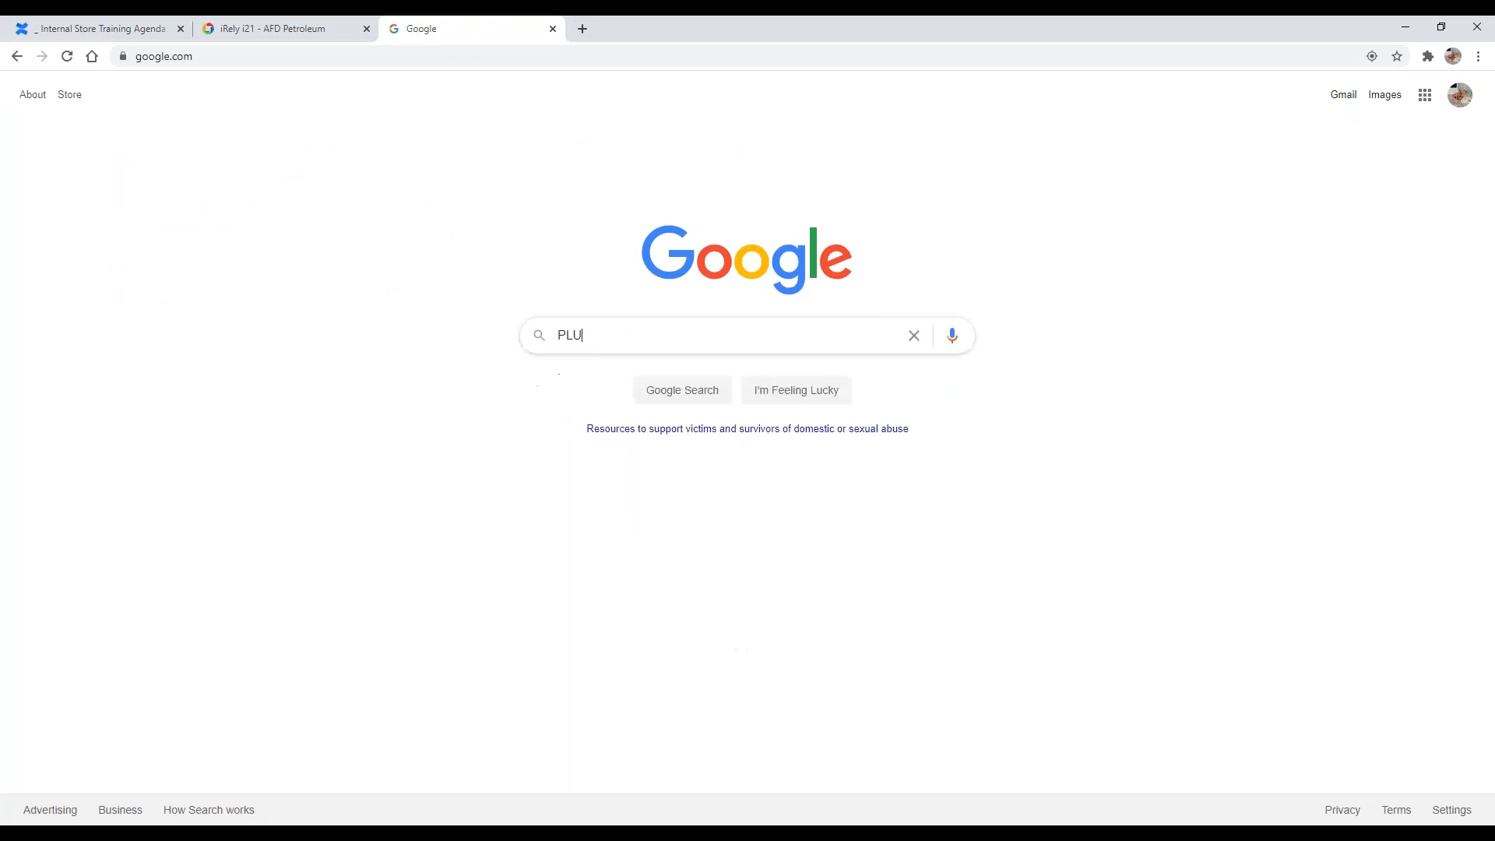
pyautogui.press('Return')
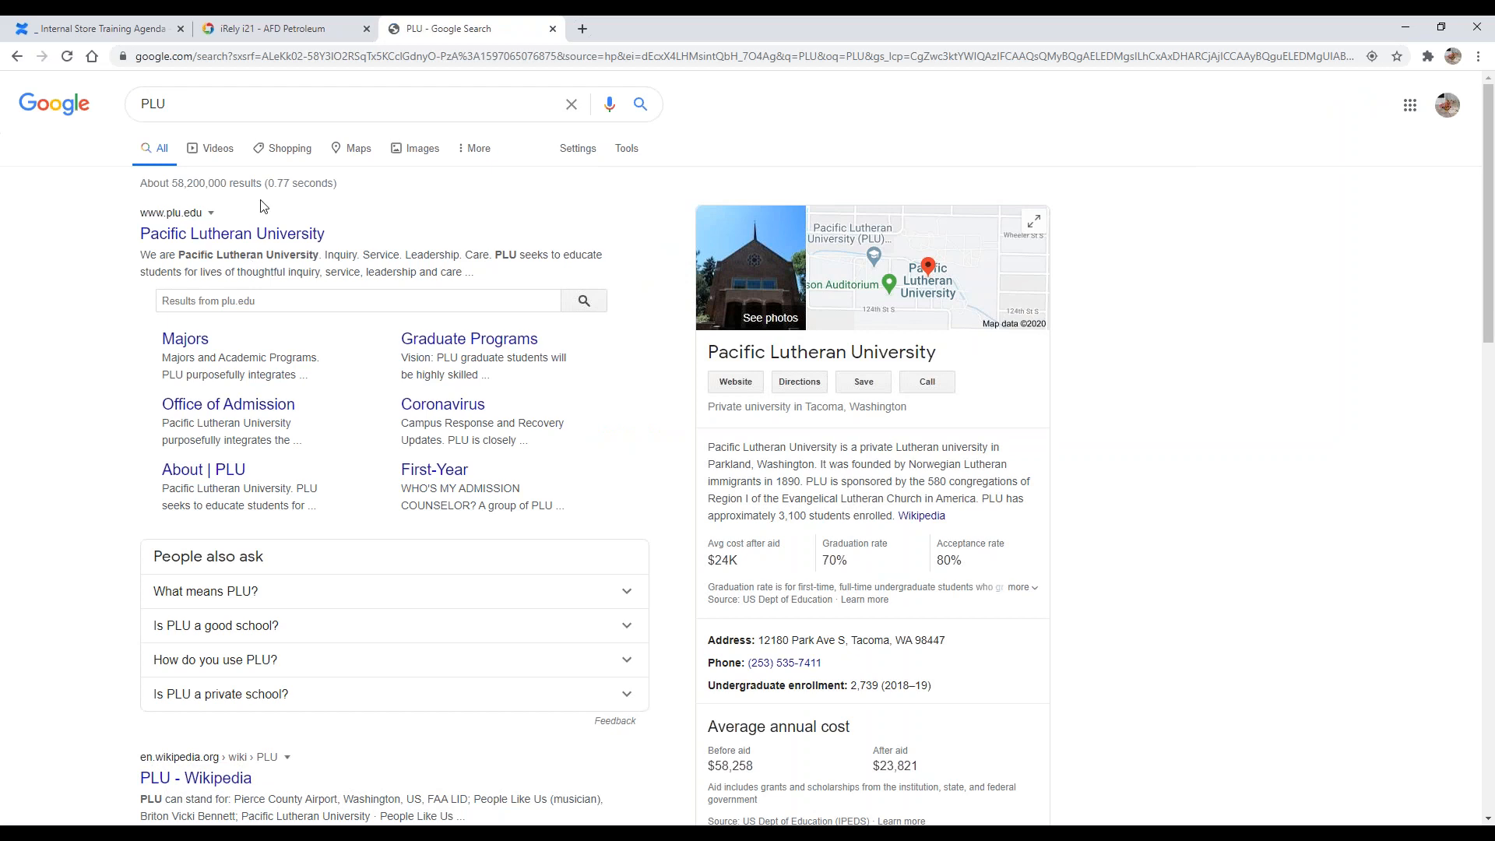
pyautogui.scroll(-4, 250, 694)
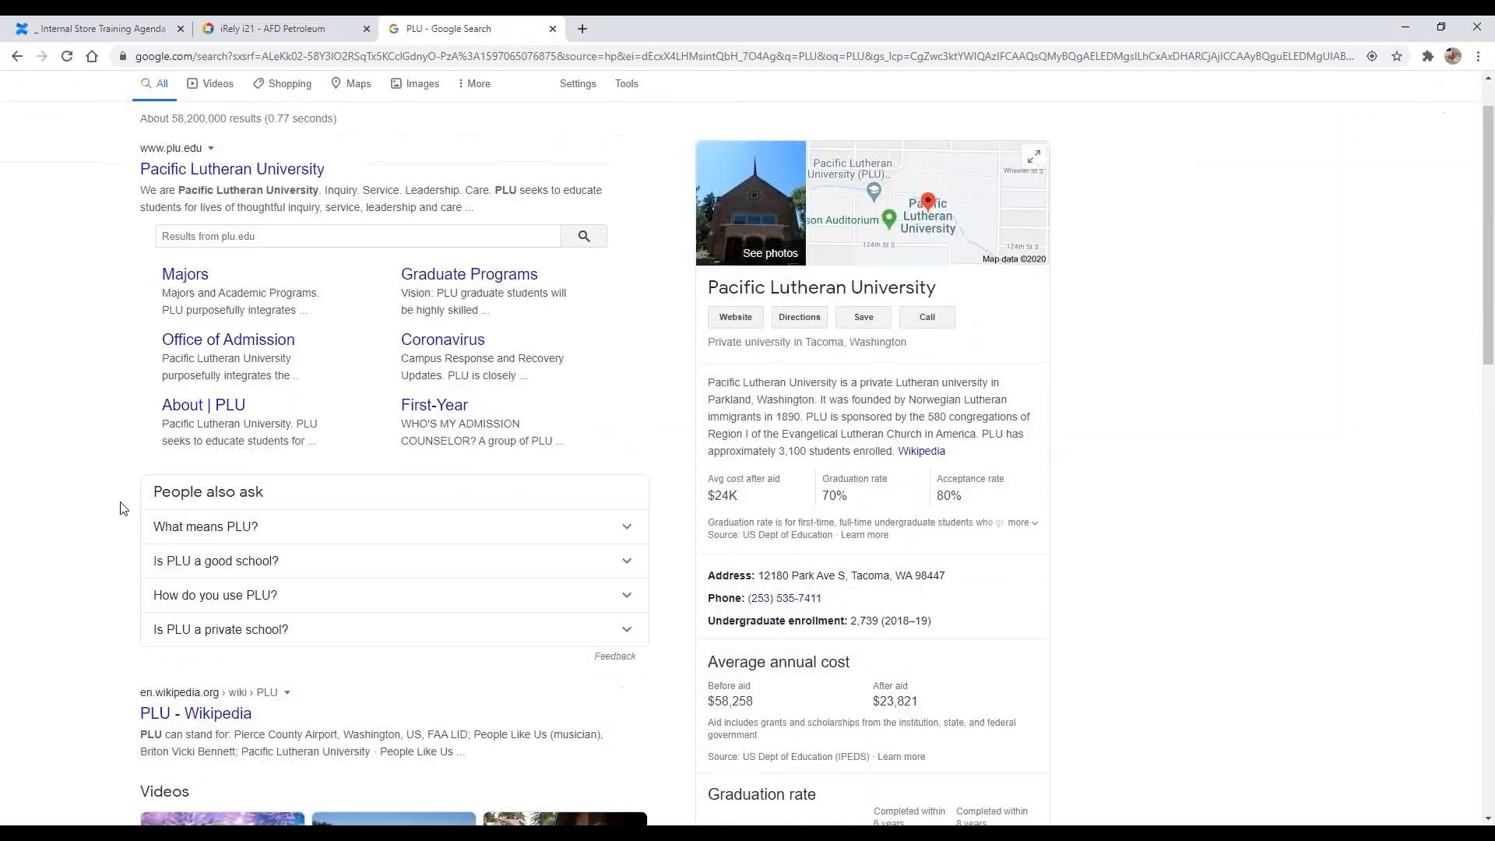
# Step: Replace the search with price lookup code
pyautogui.doubleClick(267, 87)
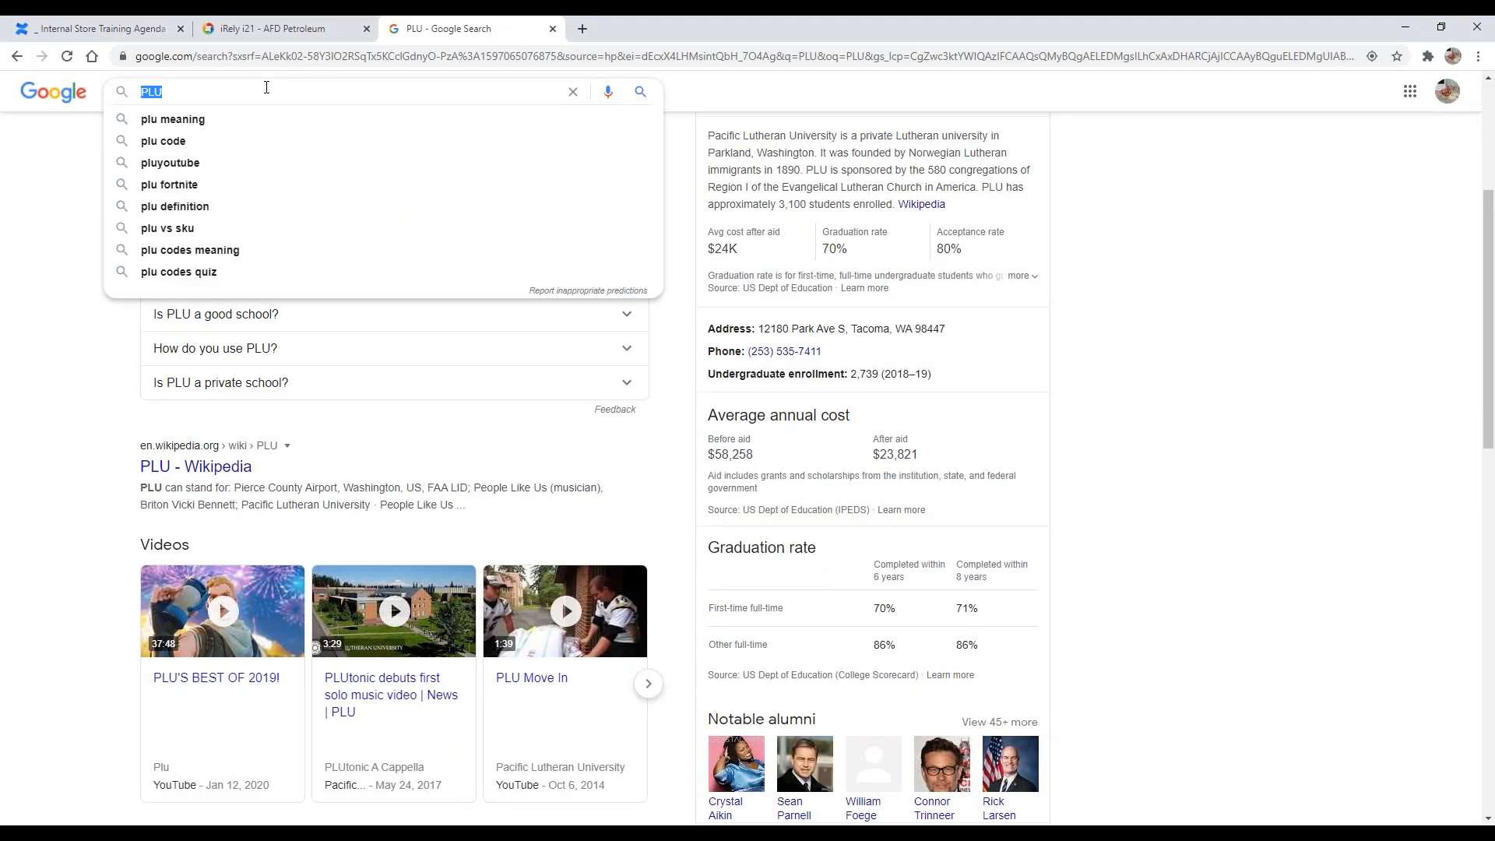
pyautogui.write('price lookup')
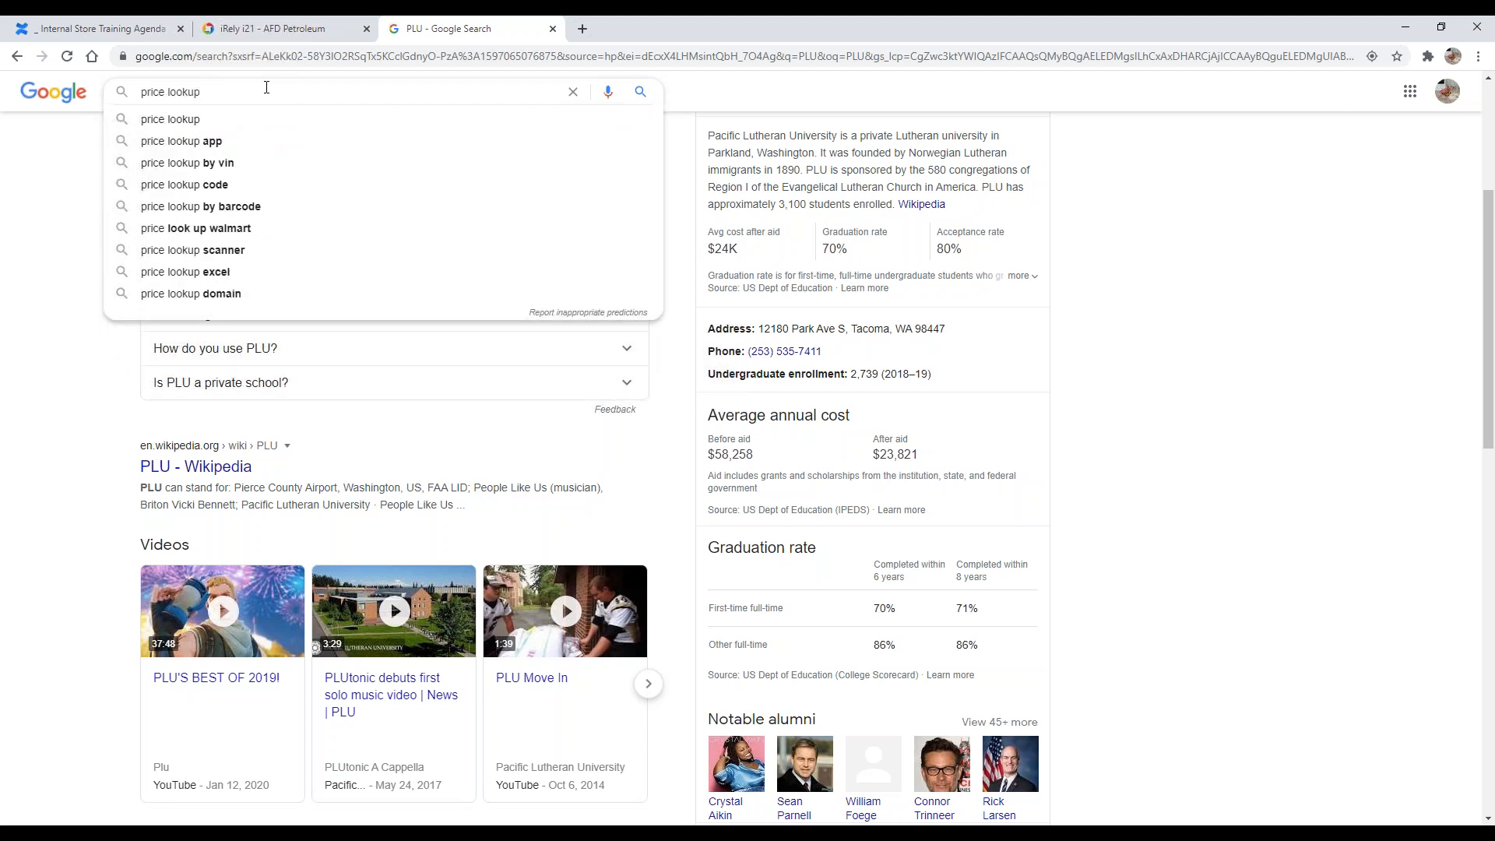
pyautogui.click(204, 185)
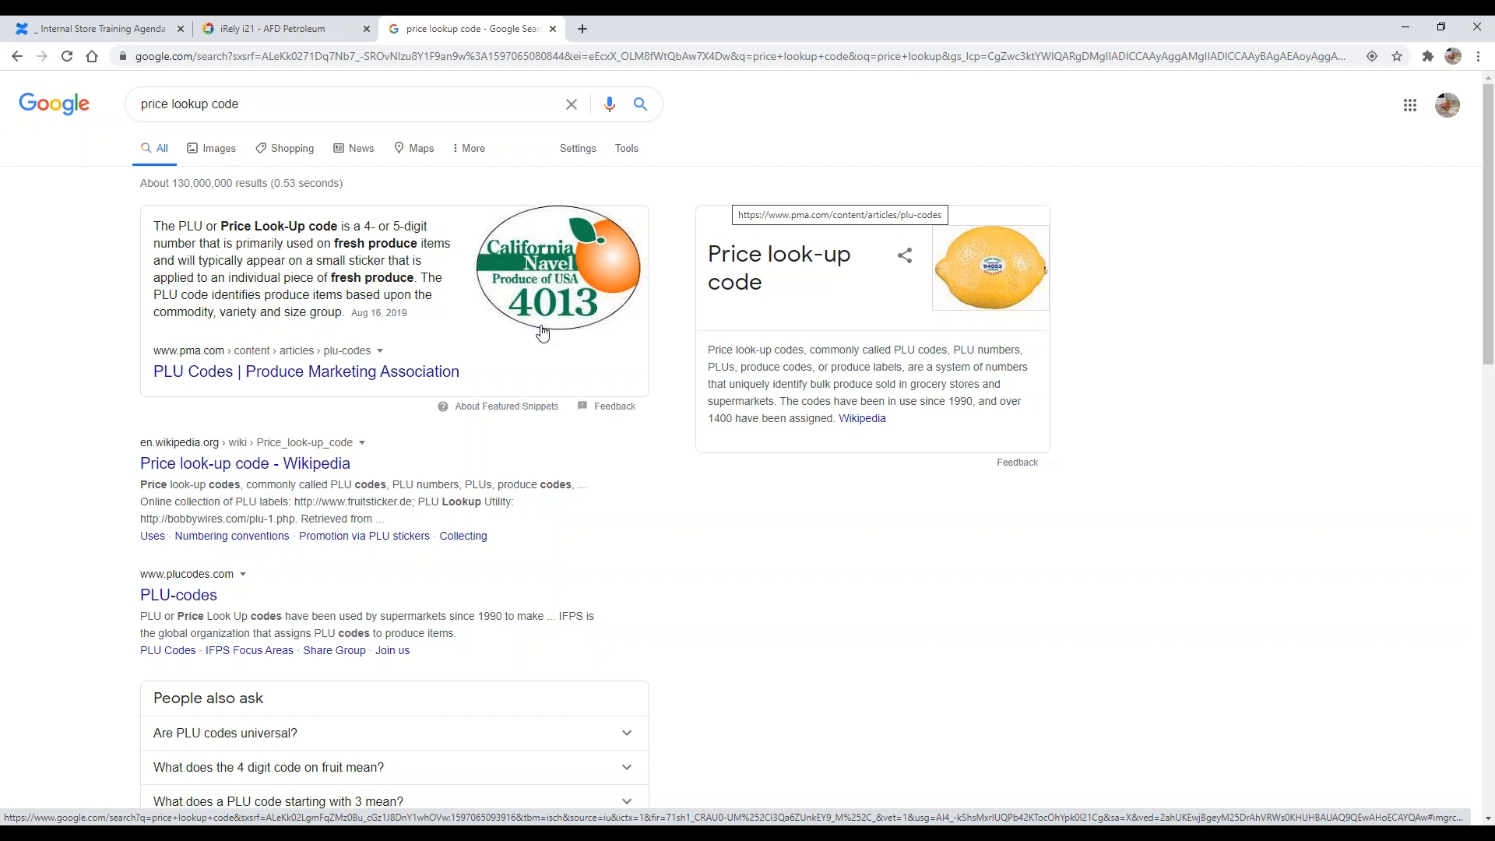
# Step: Open the image results for price lookup code and view the tomato PLU sticker image
pyautogui.click(994, 273)
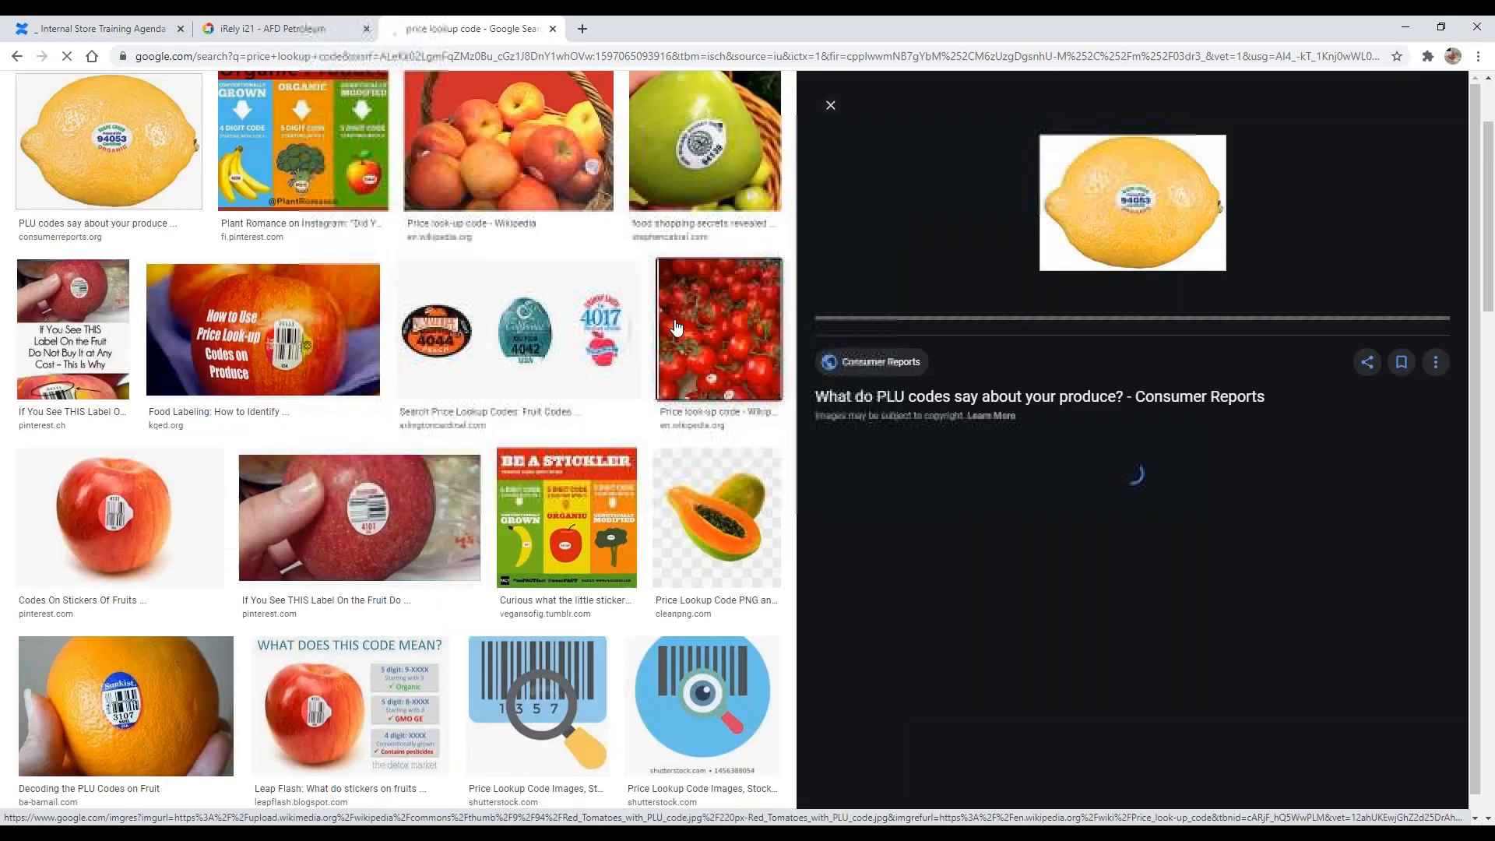
pyautogui.click(676, 328)
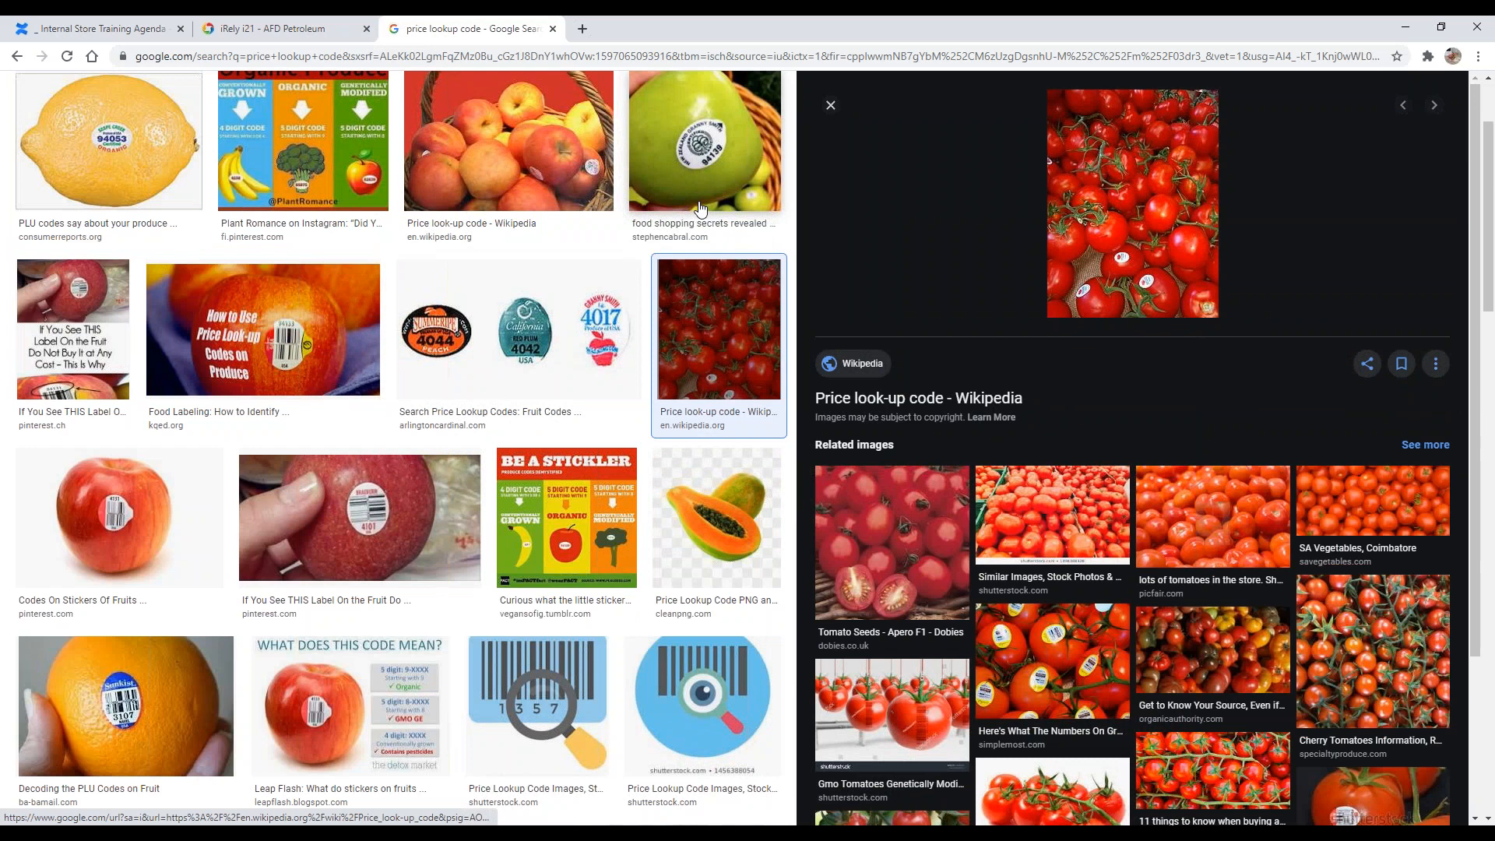
# Step: Change the image search to store merchandise
pyautogui.scroll(2, 616, 207)
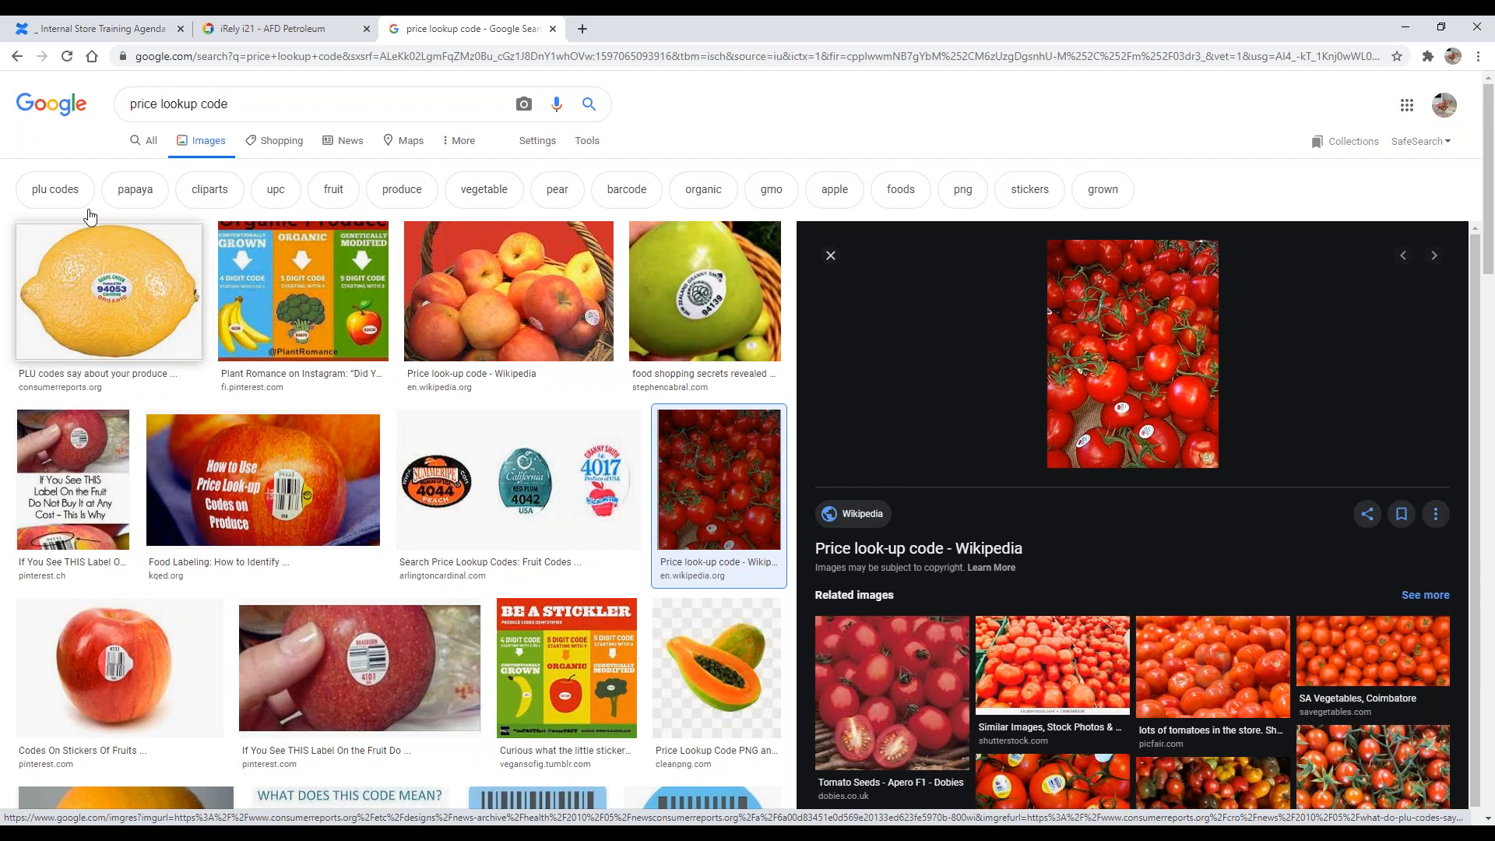
pyautogui.click(361, 107)
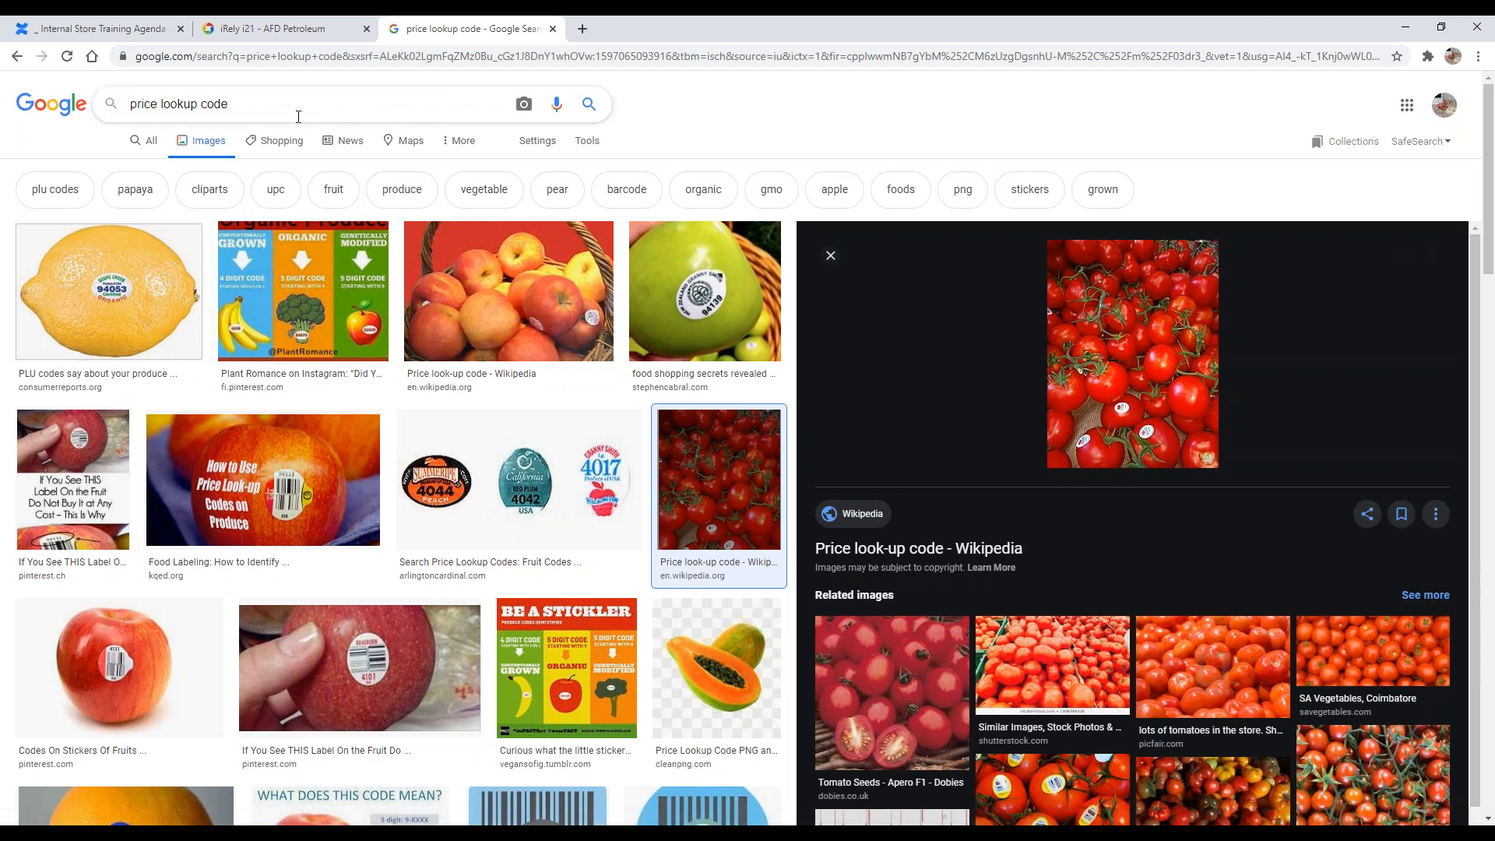
pyautogui.tripleClick(310, 112)
pyautogui.click(324, 111)
pyautogui.tripleClick(325, 111)
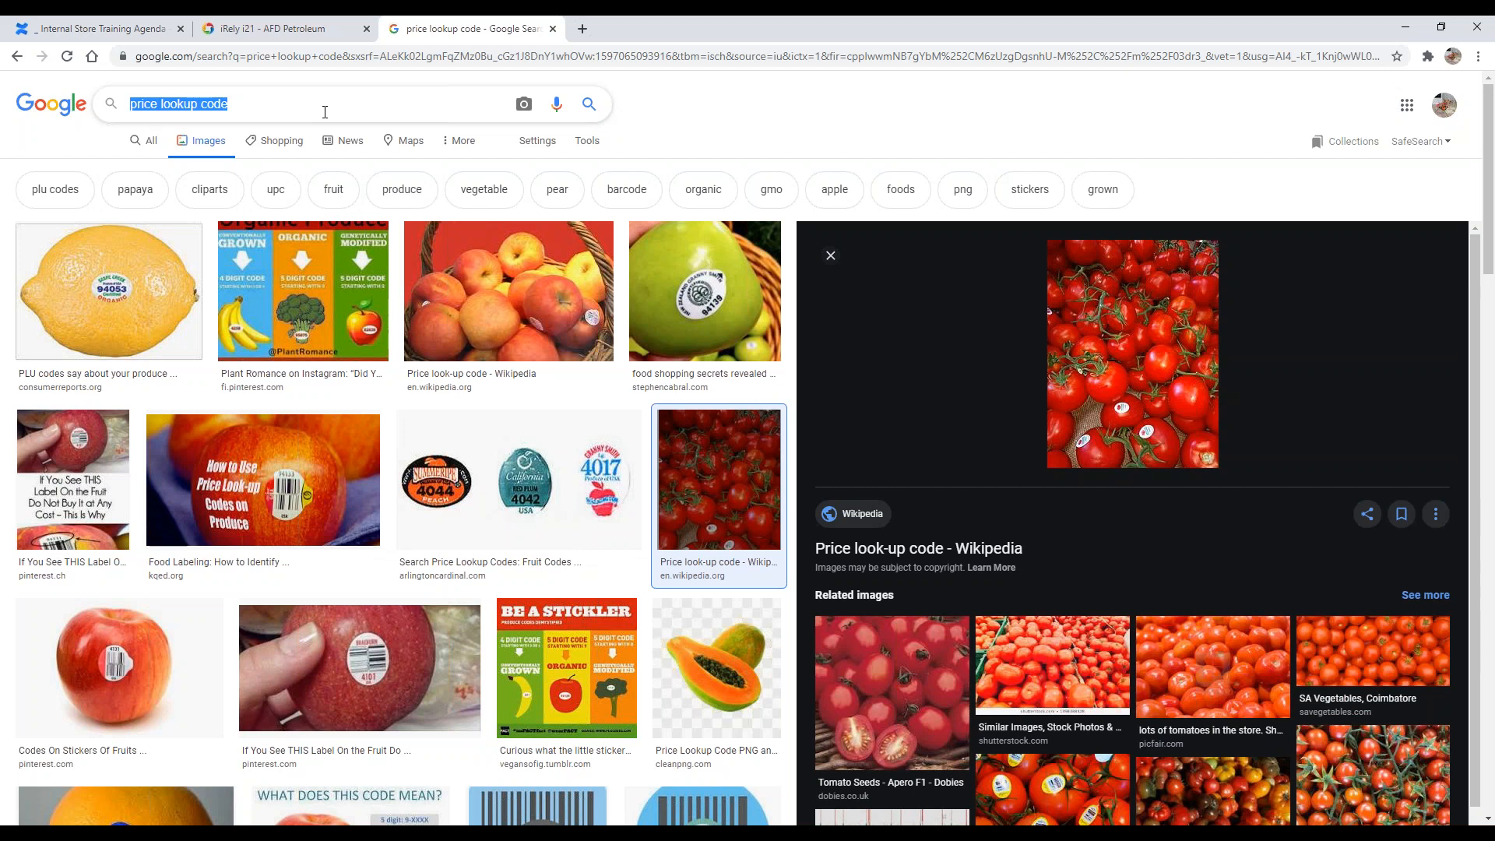
pyautogui.write('c')
pyautogui.press('BackSpace')
pyautogui.write('store merchandise')
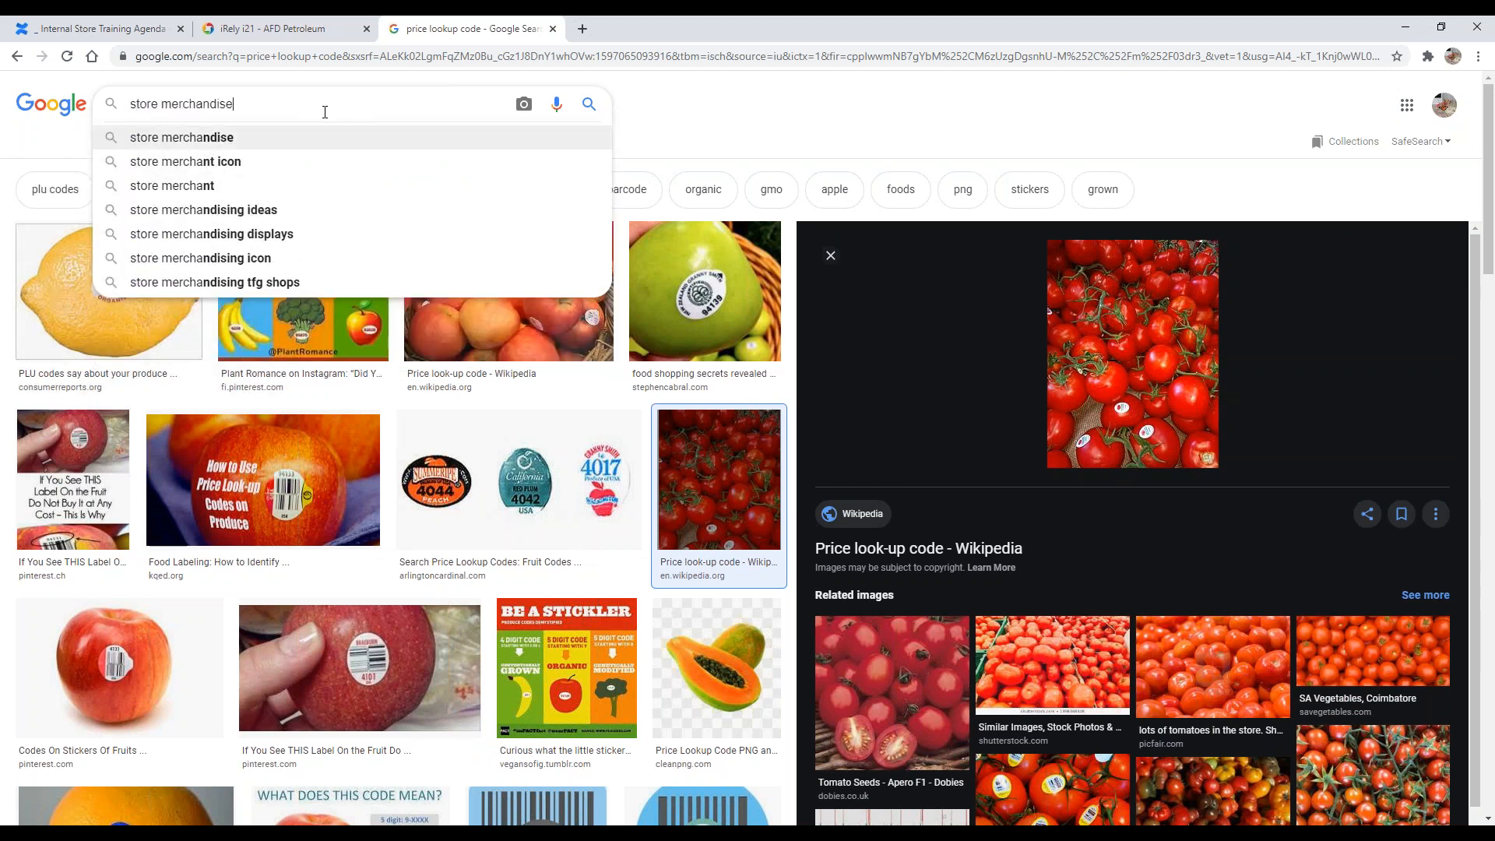
pyautogui.press('Return')
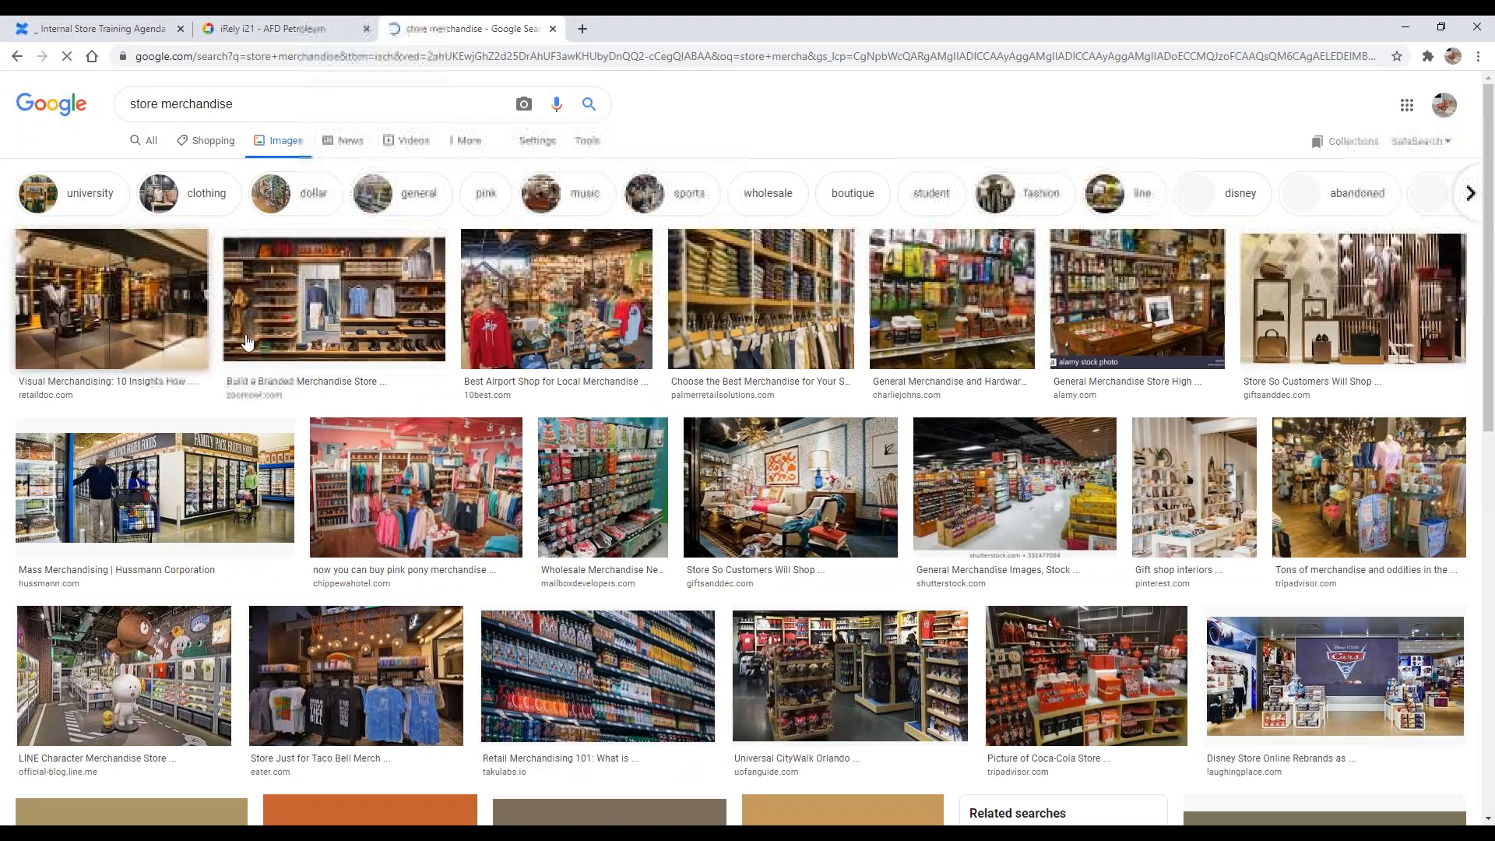
# Step: Refine the image search to convenience store merchandise
pyautogui.click(311, 104)
pyautogui.write('convenience')
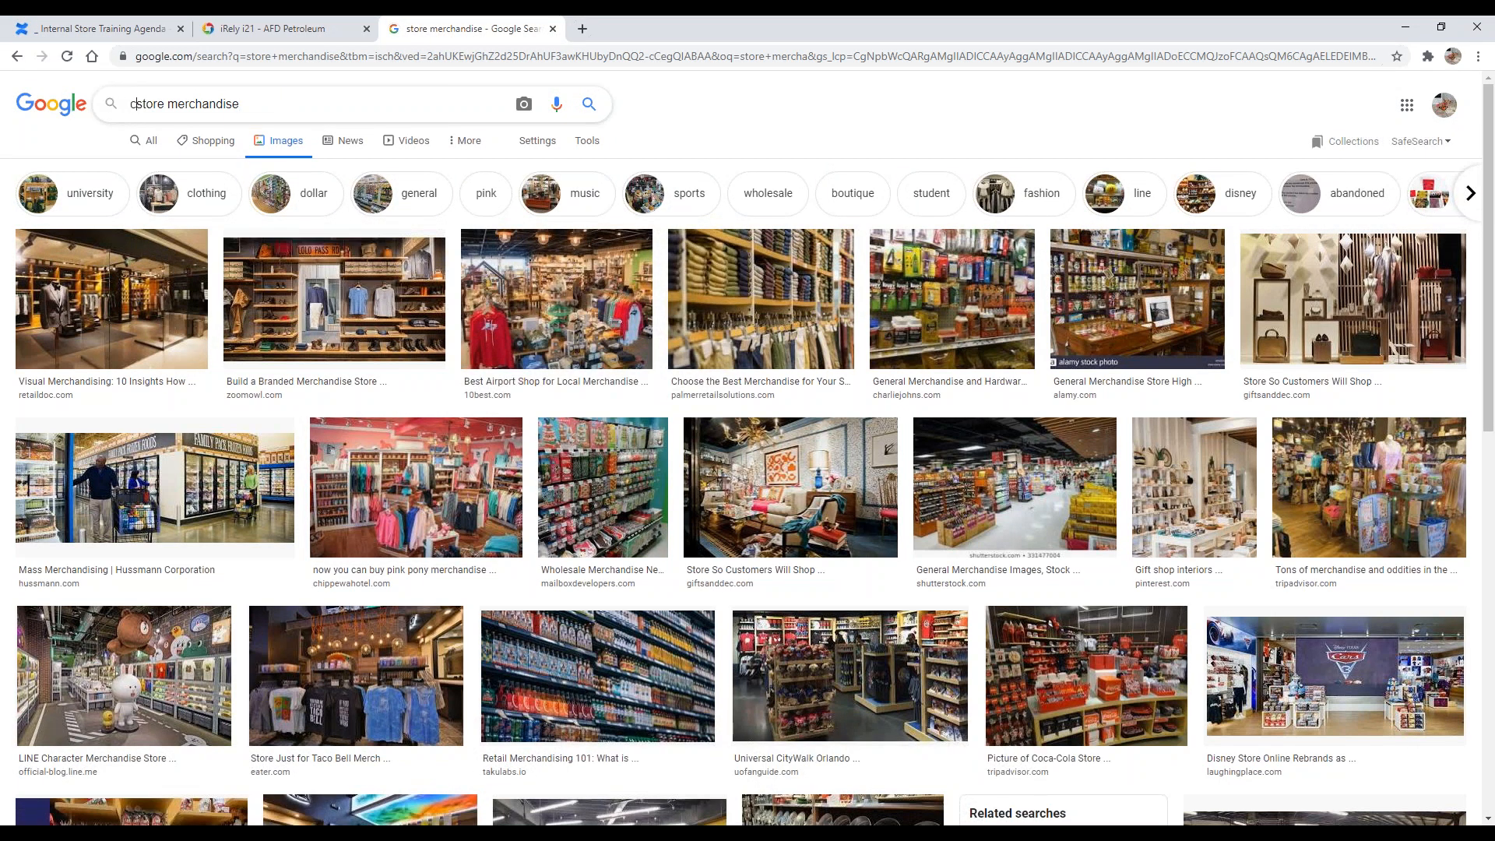
pyautogui.press('End')
pyautogui.press('Return')
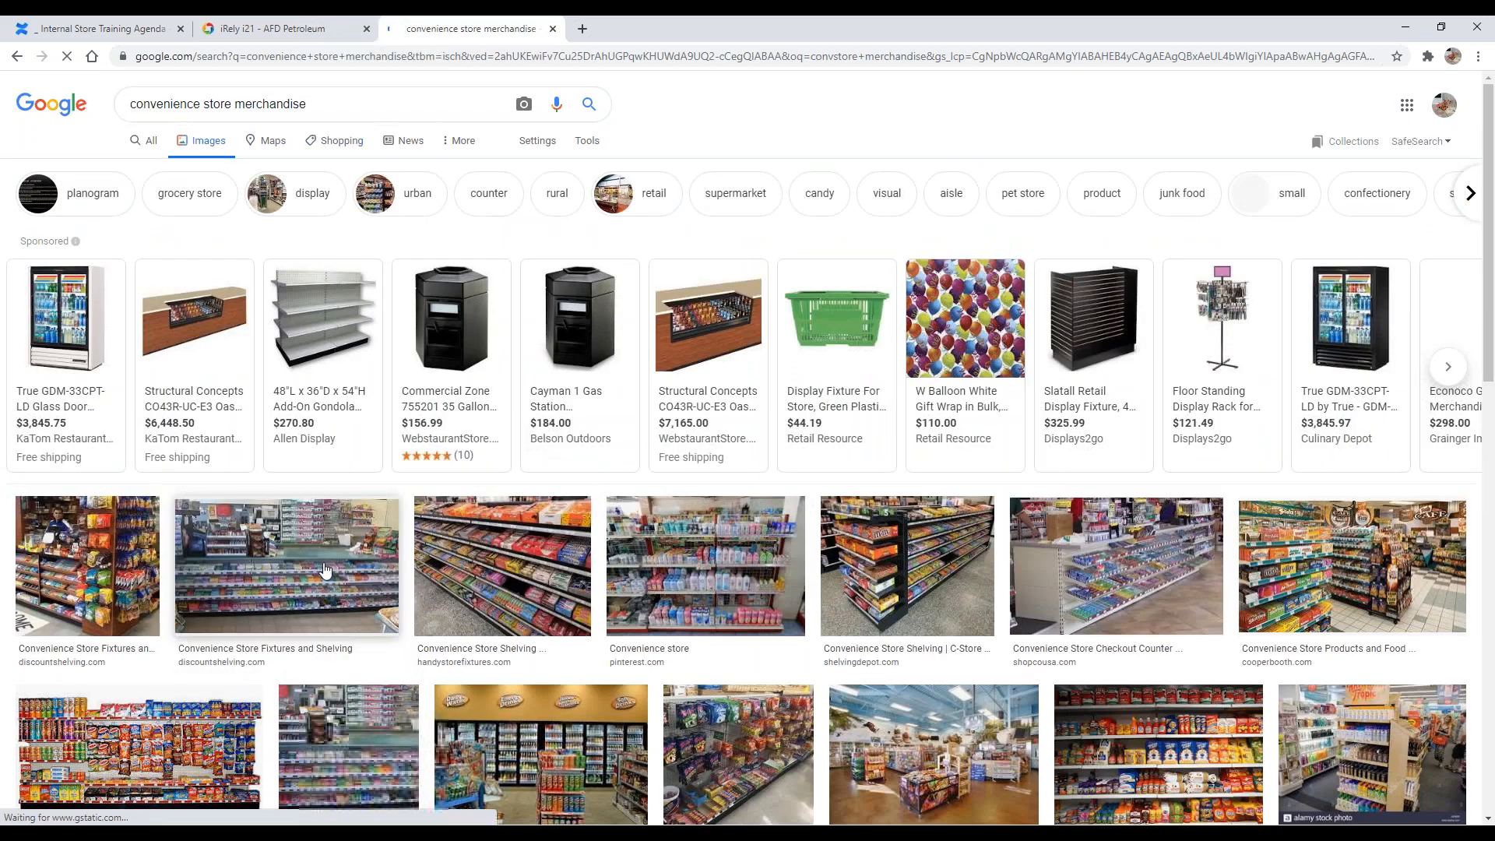
# Step: Browse the convenience store merchandise images and open the Speedway store photo
pyautogui.scroll(-2, 376, 609)
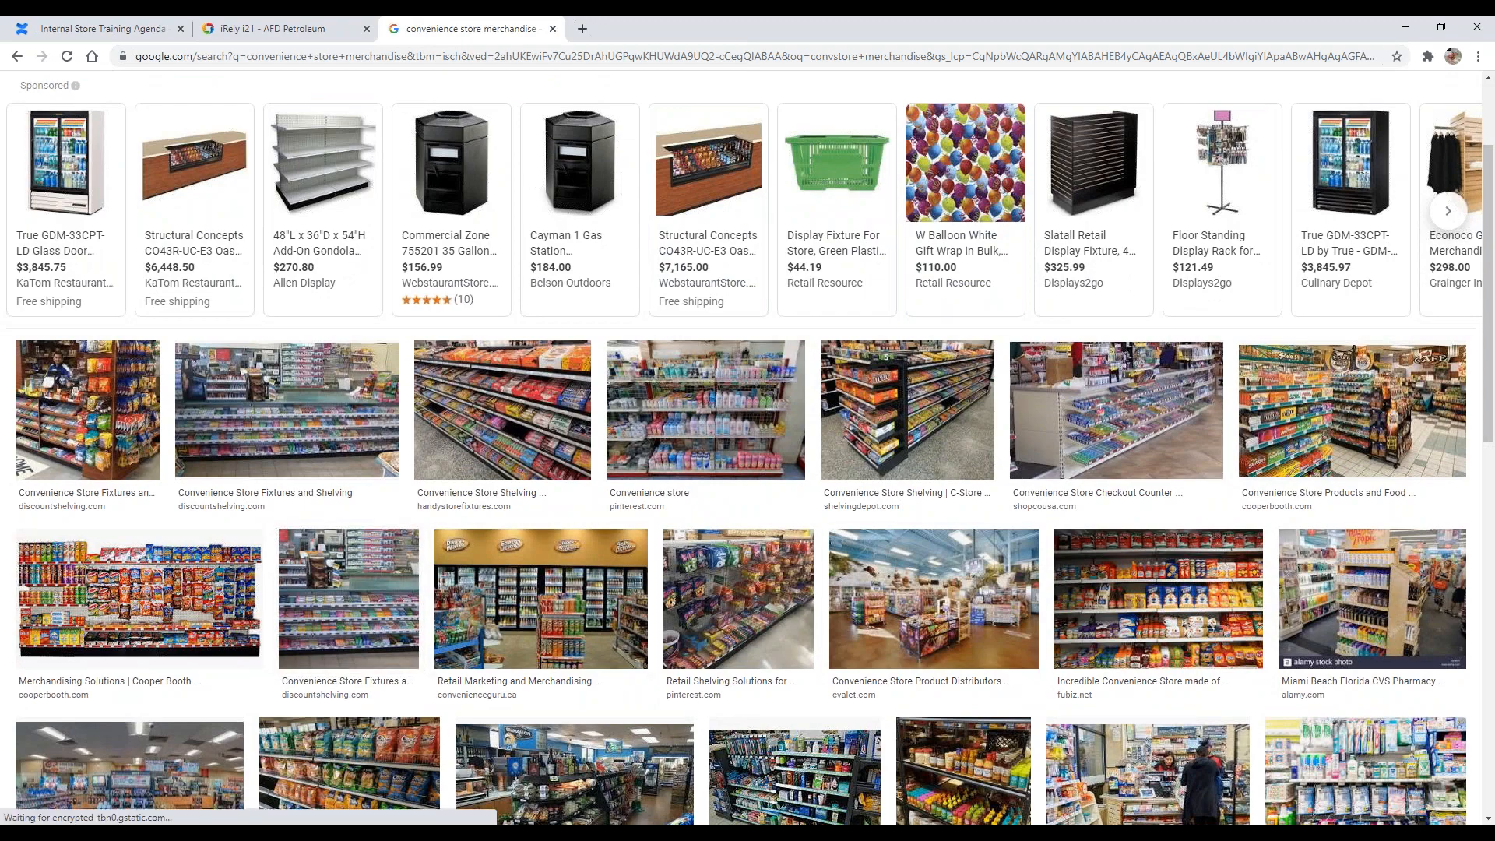
pyautogui.scroll(-4, 204, 537)
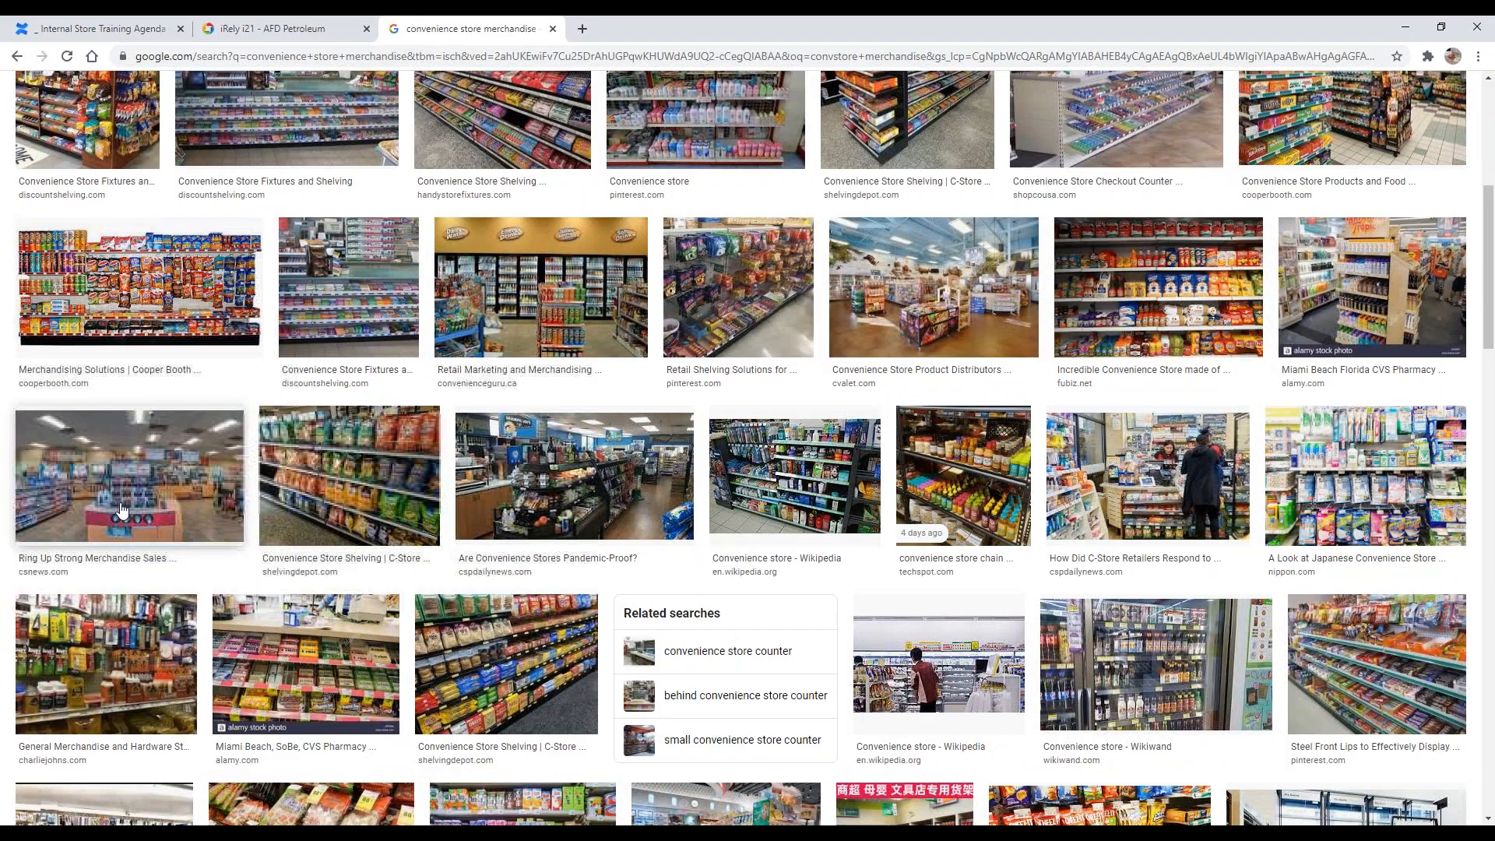
pyautogui.click(204, 537)
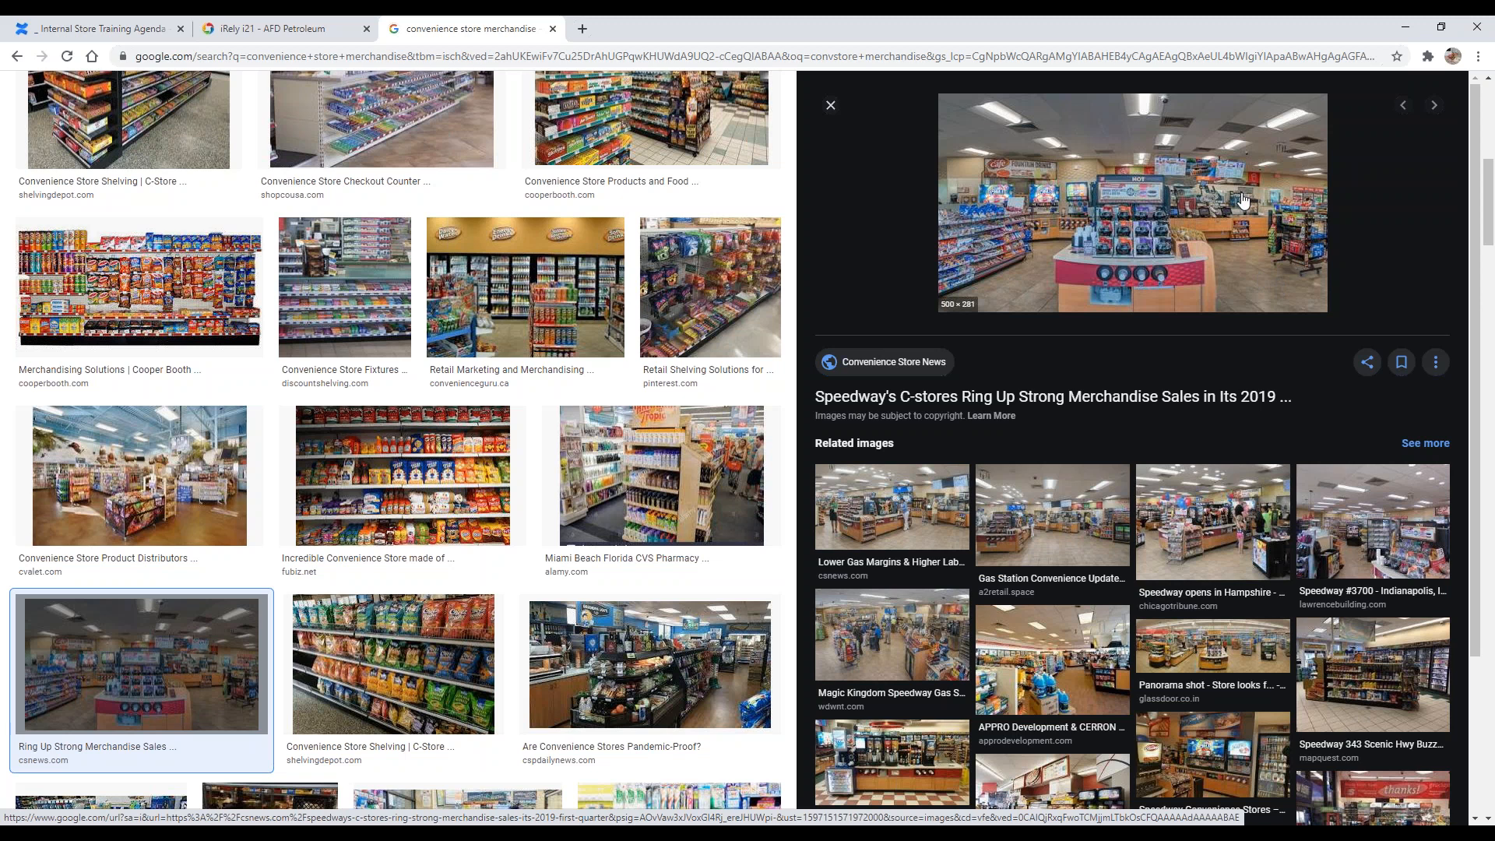
# Step: Close the image search tab and open the UPC Database site in a new tab
pyautogui.click(553, 28)
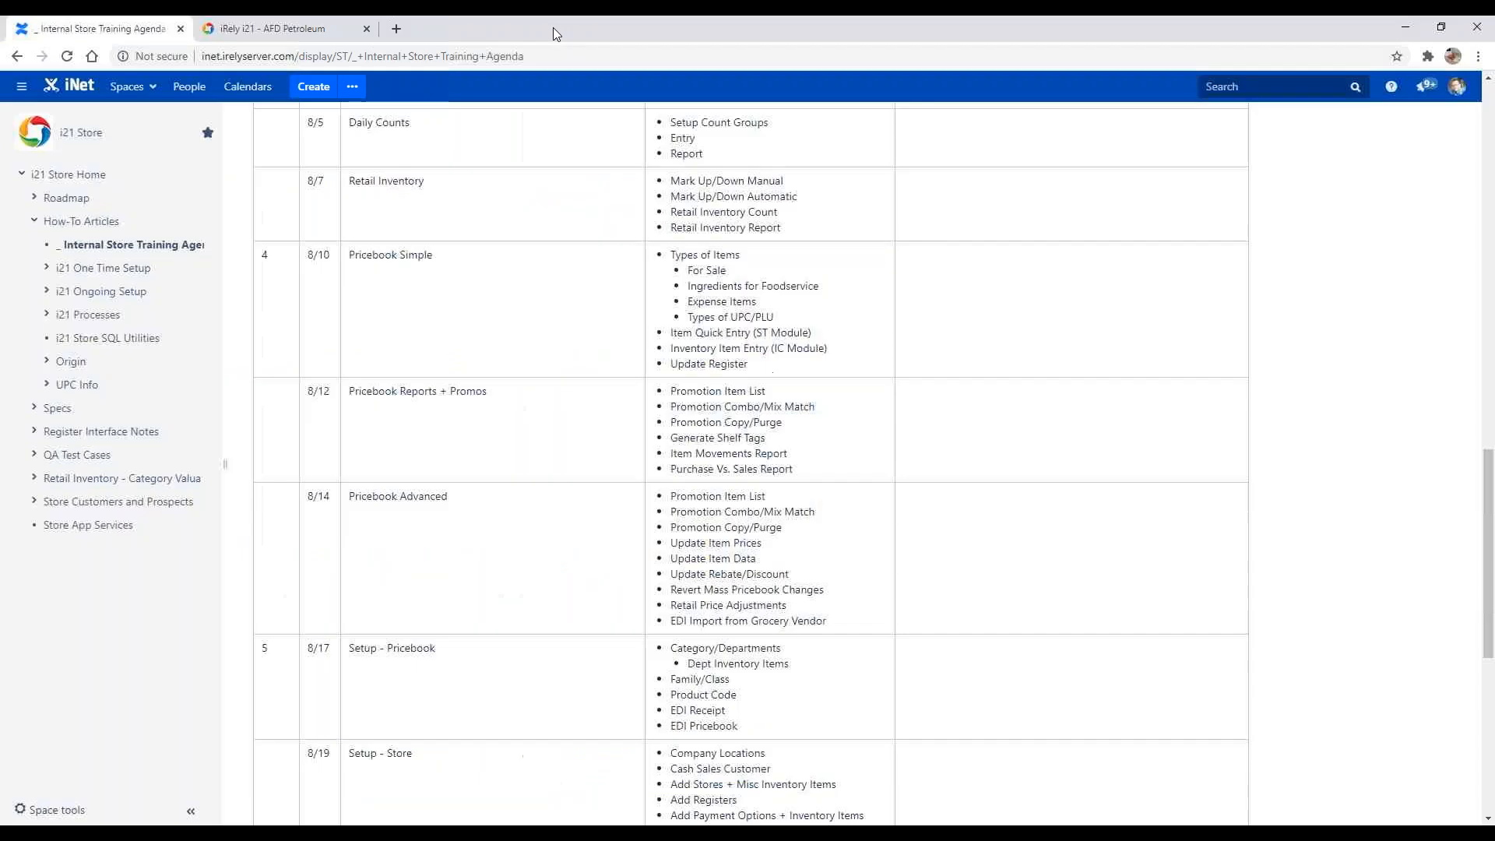
pyautogui.click(397, 29)
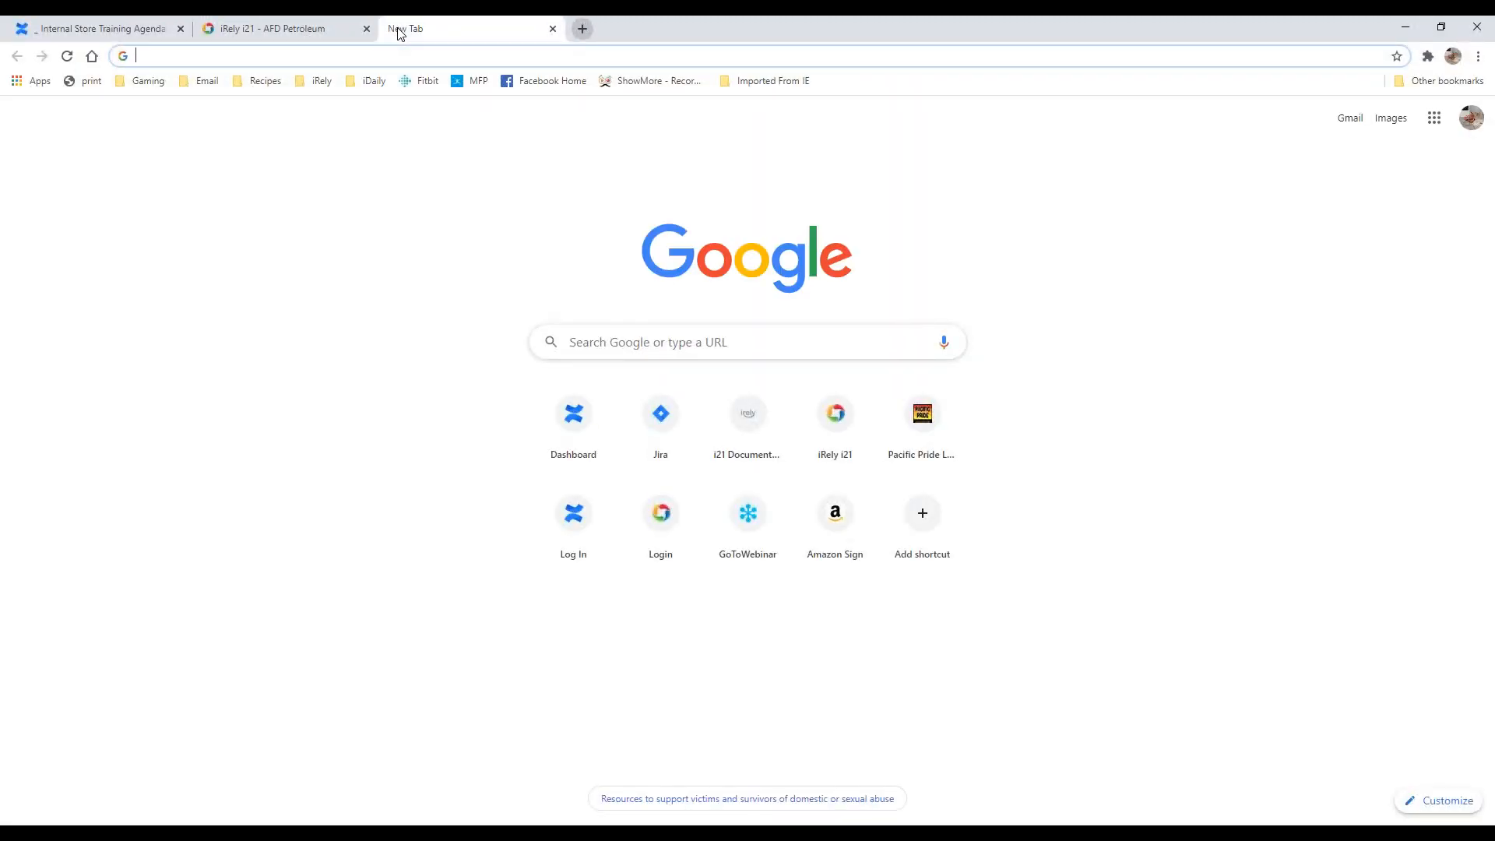
pyautogui.write('upc')
pyautogui.press('Return')
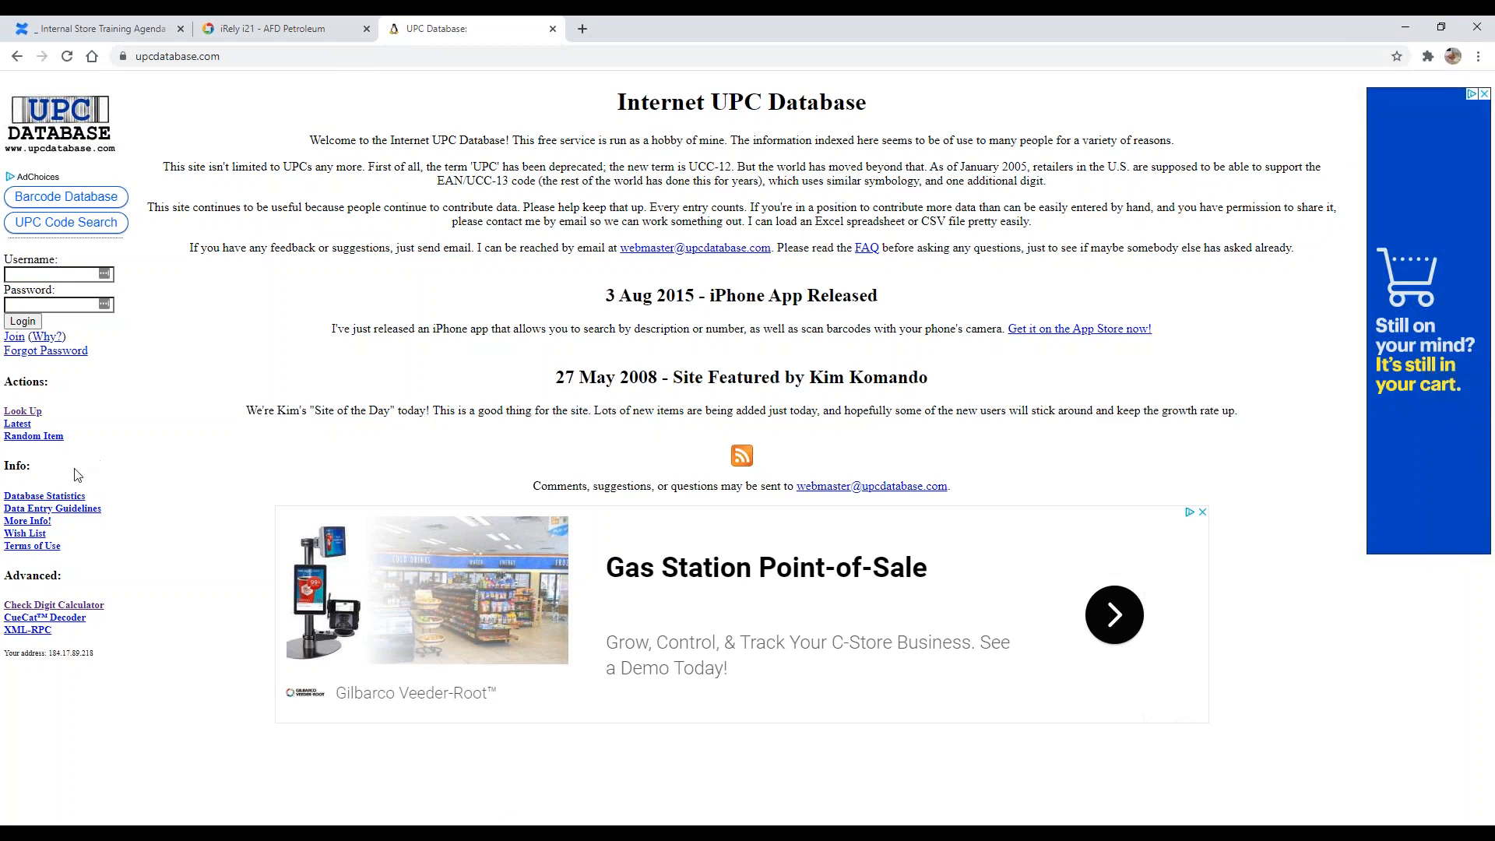
# Step: Look up the UPC code 01212901 in the UPC Database item lookup
pyautogui.click(32, 418)
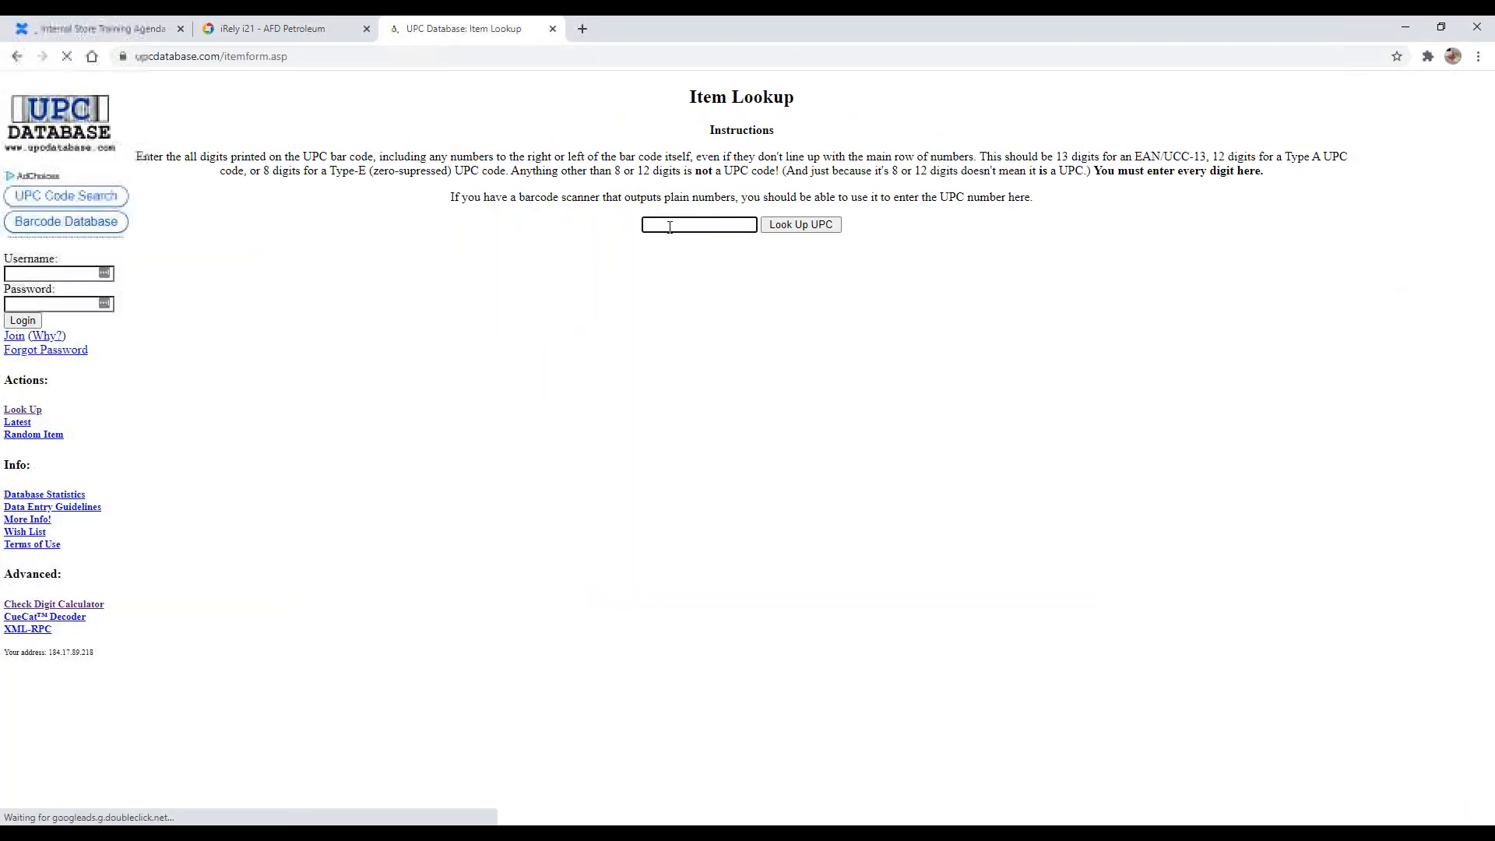
pyautogui.write('121')
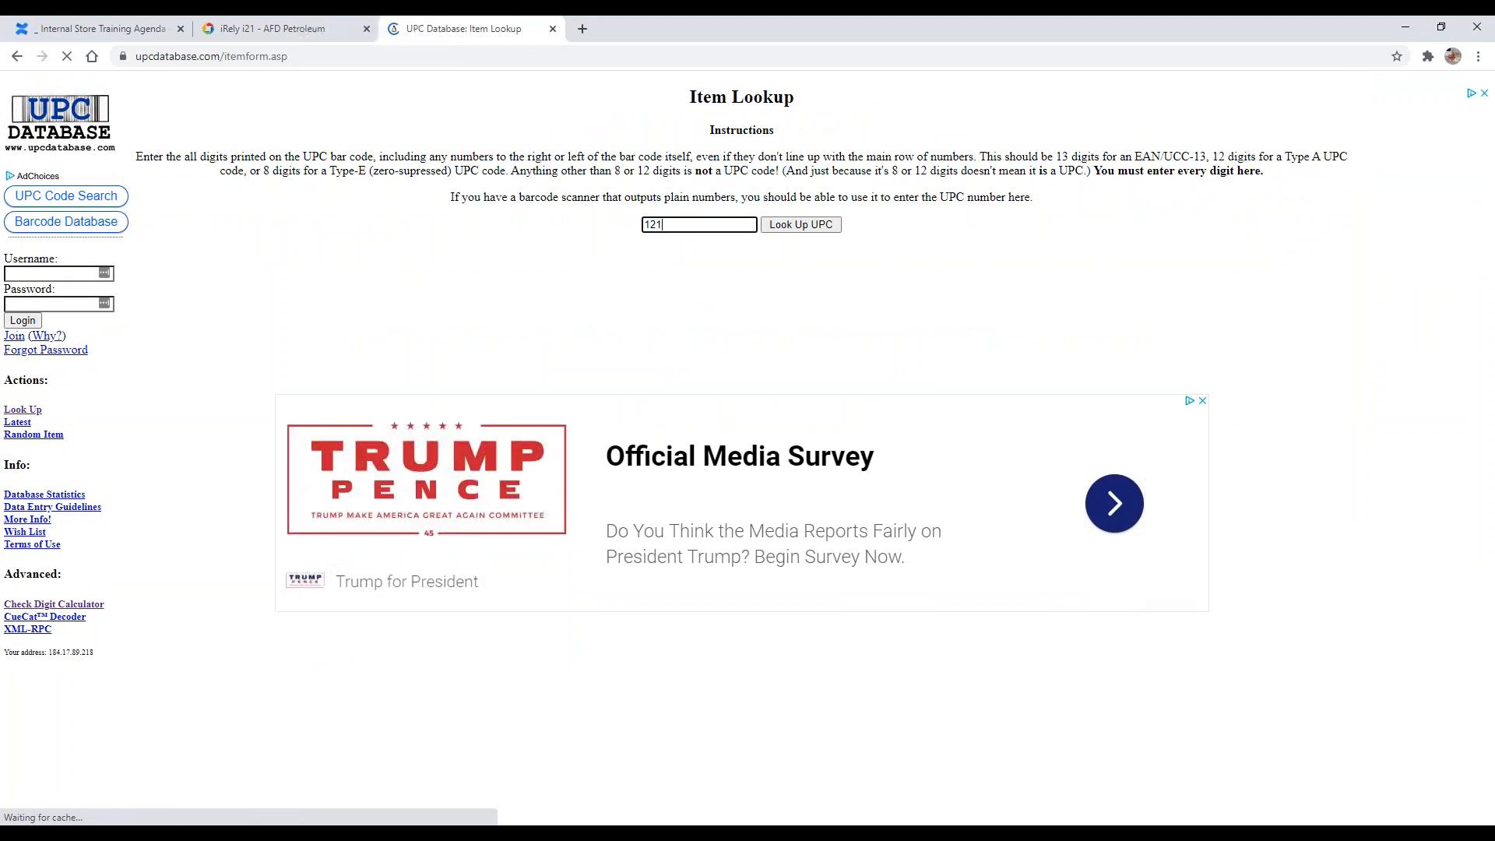
pyautogui.write('291')
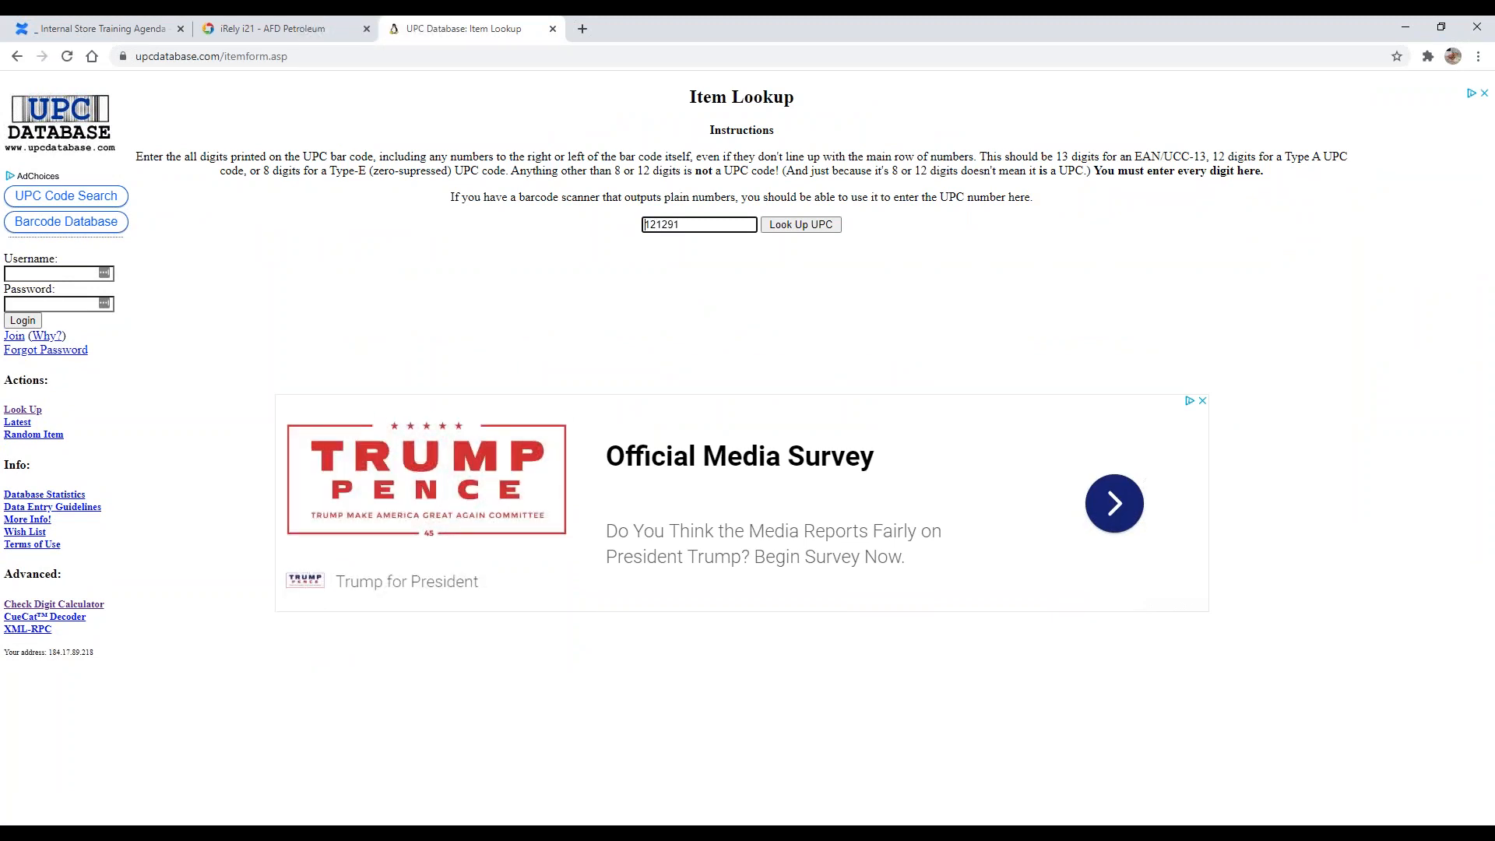
pyautogui.write('01')
pyautogui.write('0')
pyautogui.press('Return')
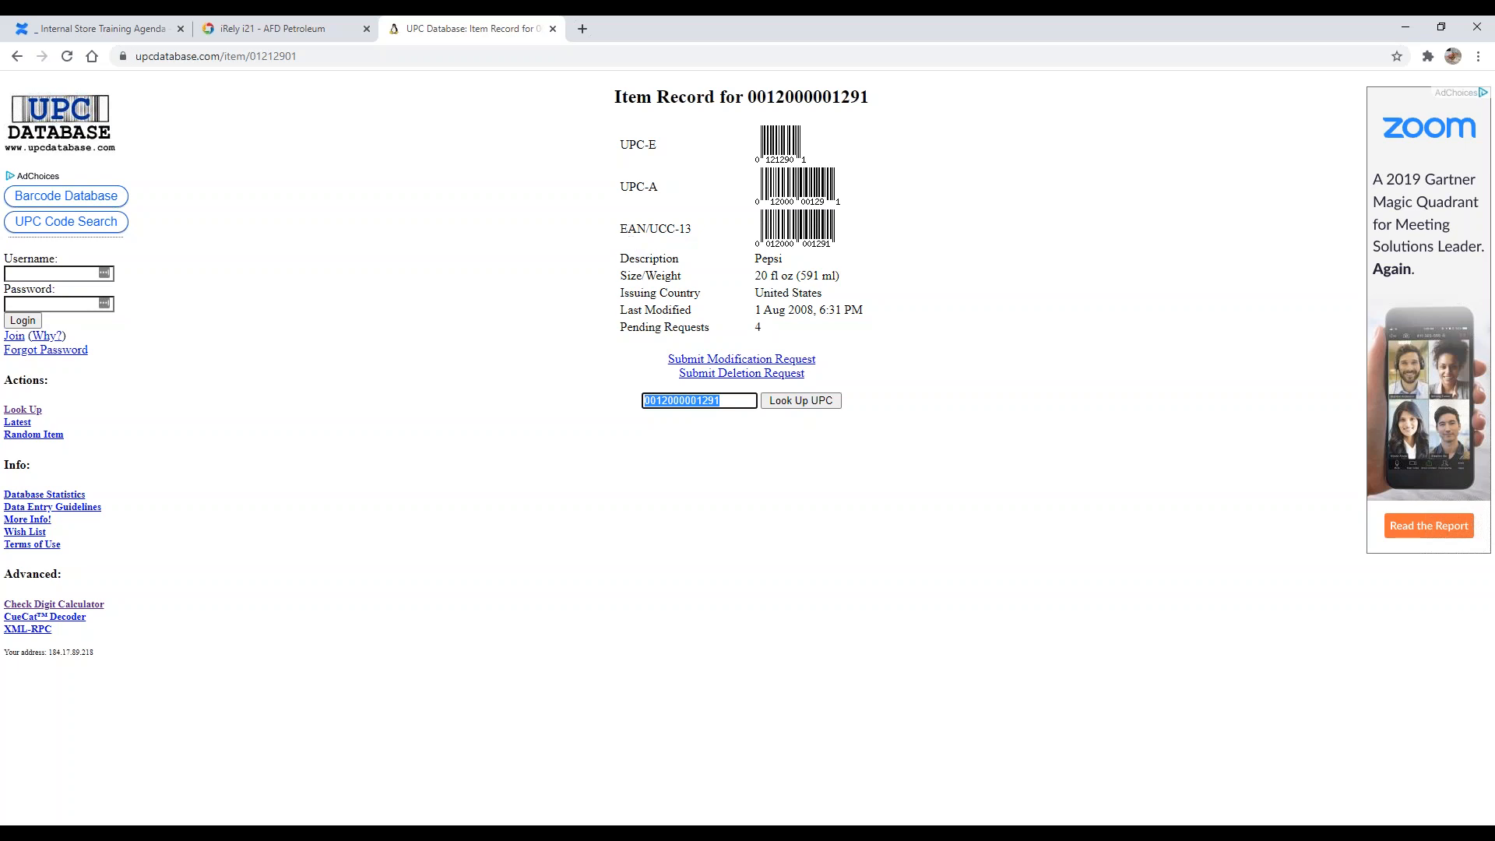
# Step: Examine the UPC-E, UPC-A and EAN/UCC-13 barcodes of the item record
pyautogui.moveTo(629, 144); pyautogui.dragTo(831, 180)
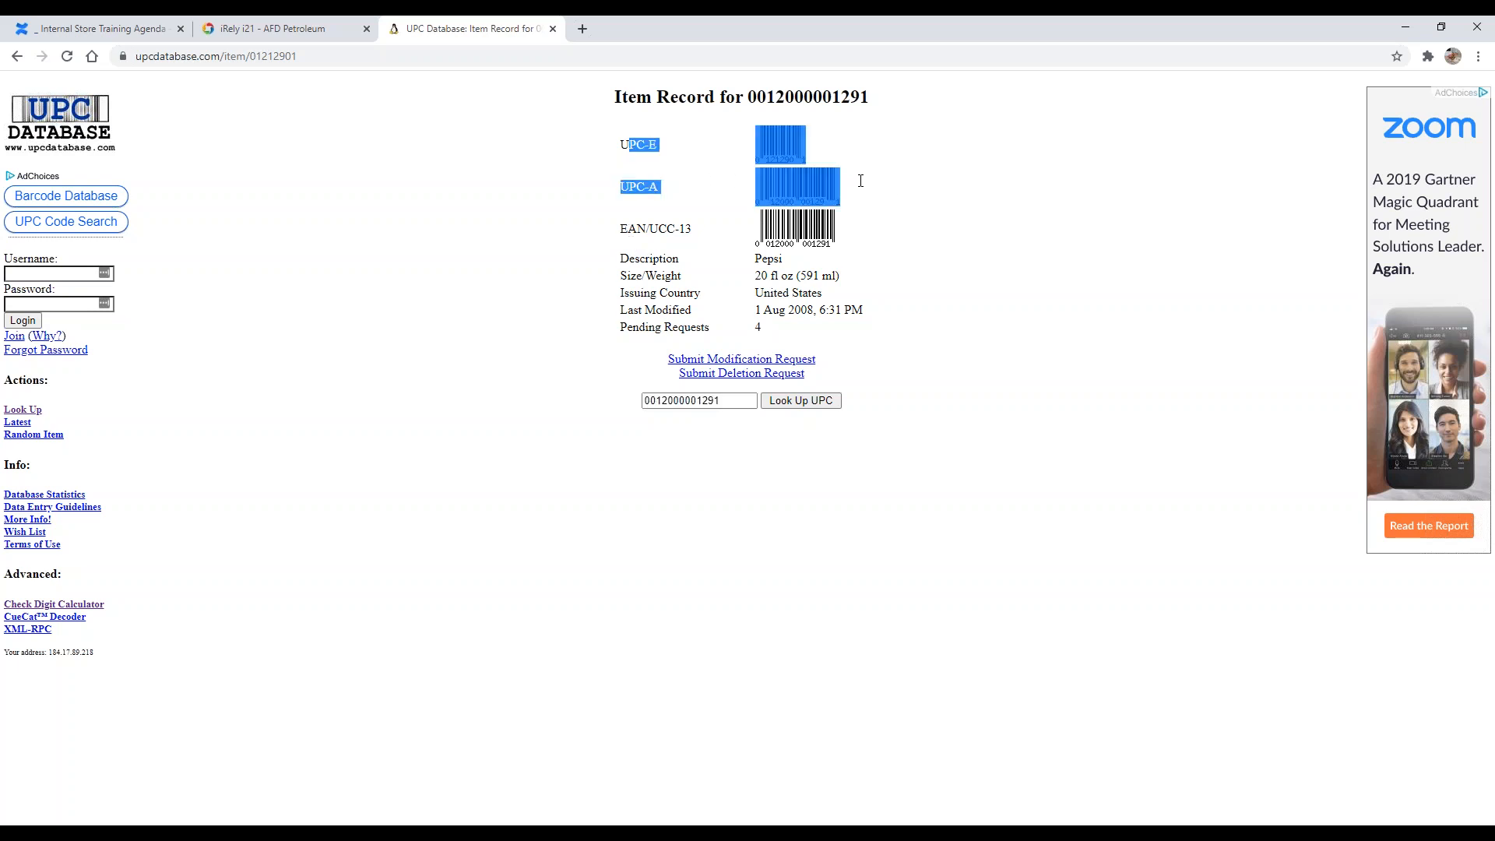
pyautogui.click(860, 181)
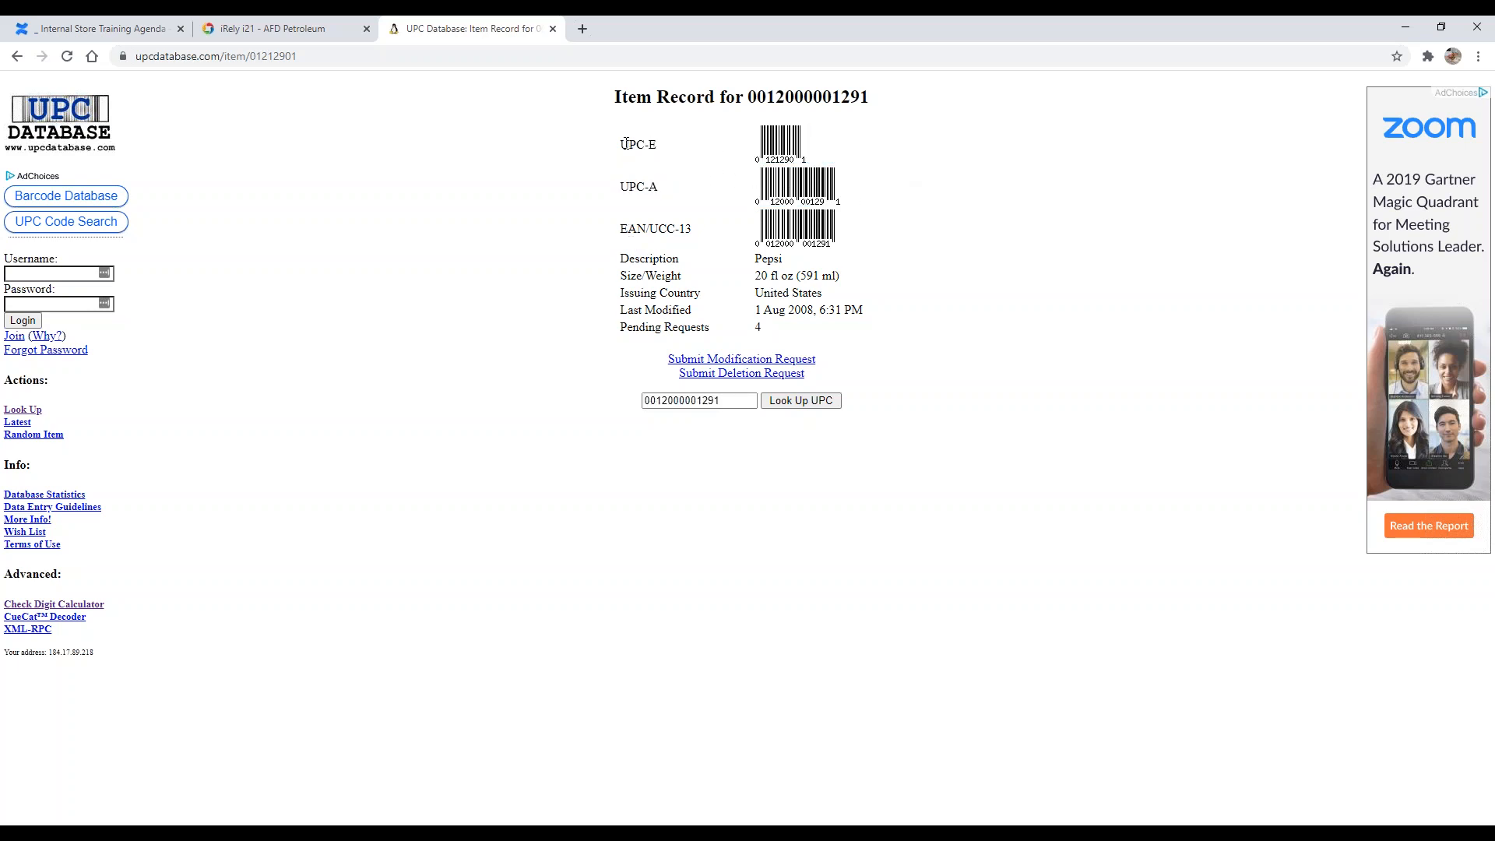
pyautogui.moveTo(648, 234); pyautogui.dragTo(634, 224)
pyautogui.click(635, 239)
# Step: Search for gs1 check digit in a new tab and open the GS1 check digit calculator page
pyautogui.click(585, 28)
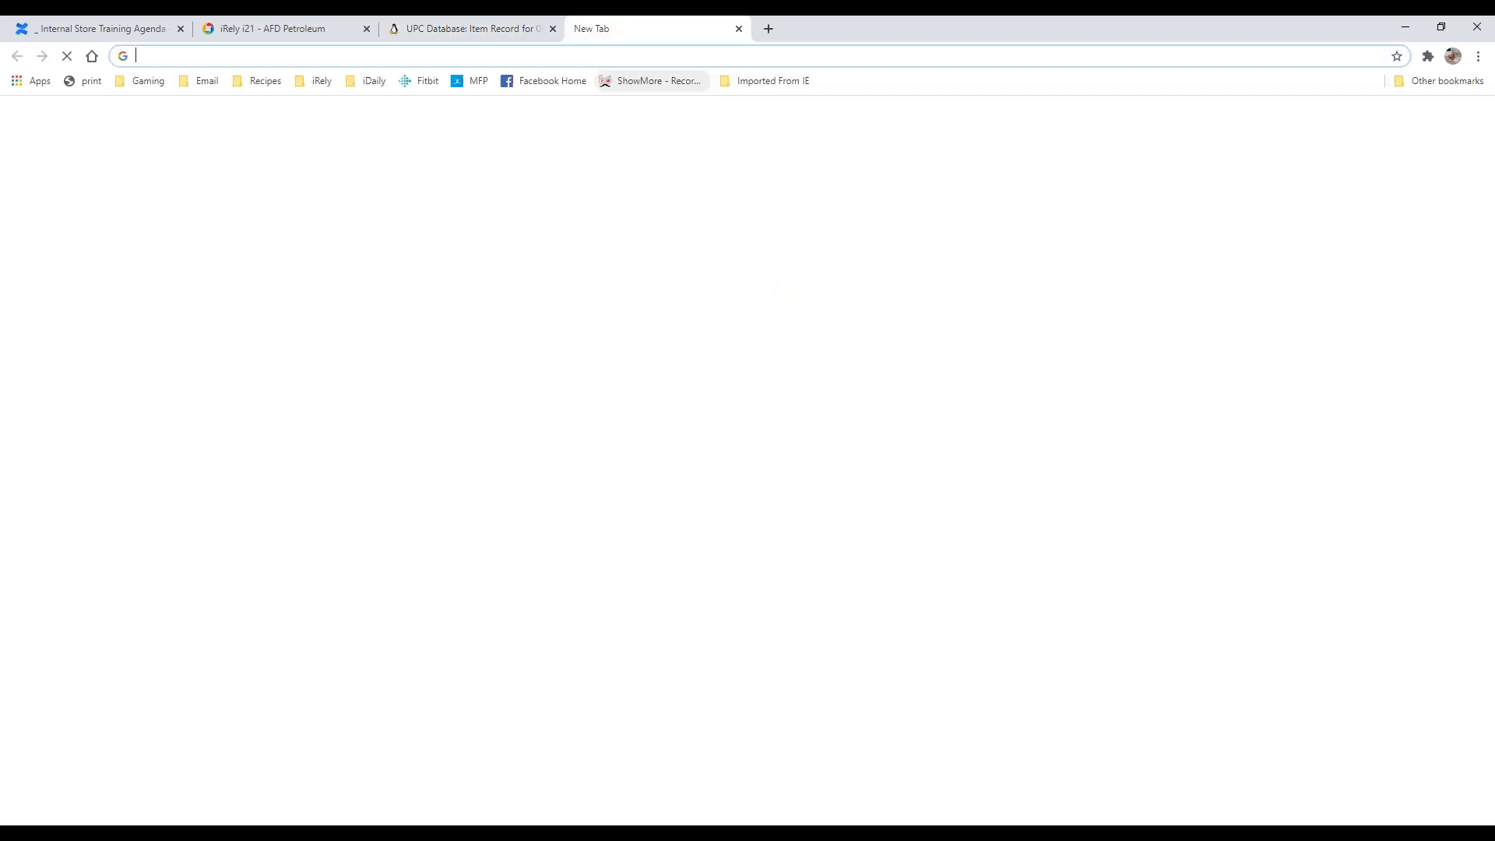
pyautogui.click(611, 52)
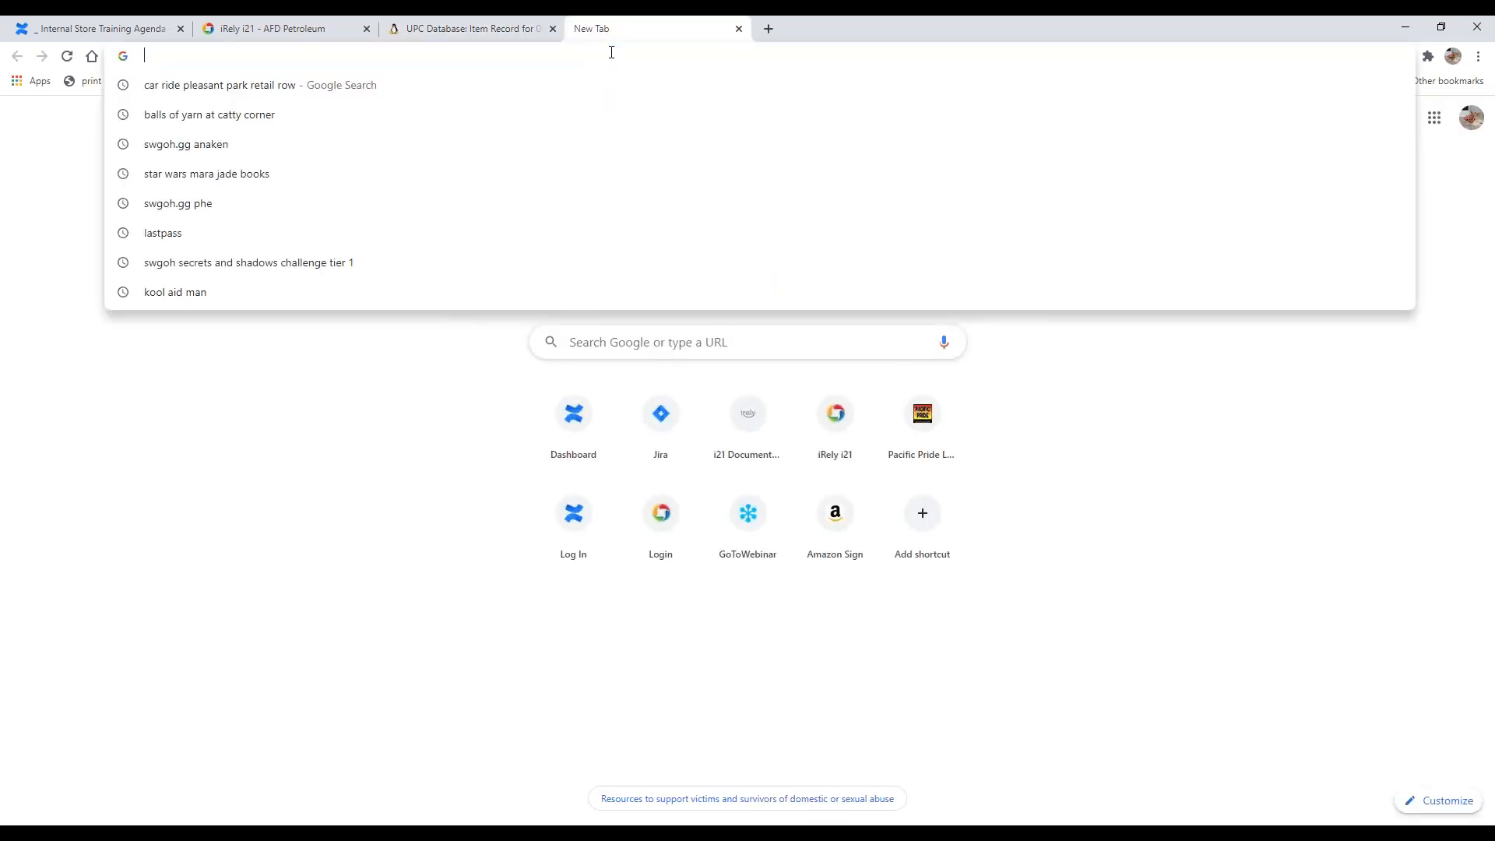
pyautogui.write('gs1 chec')
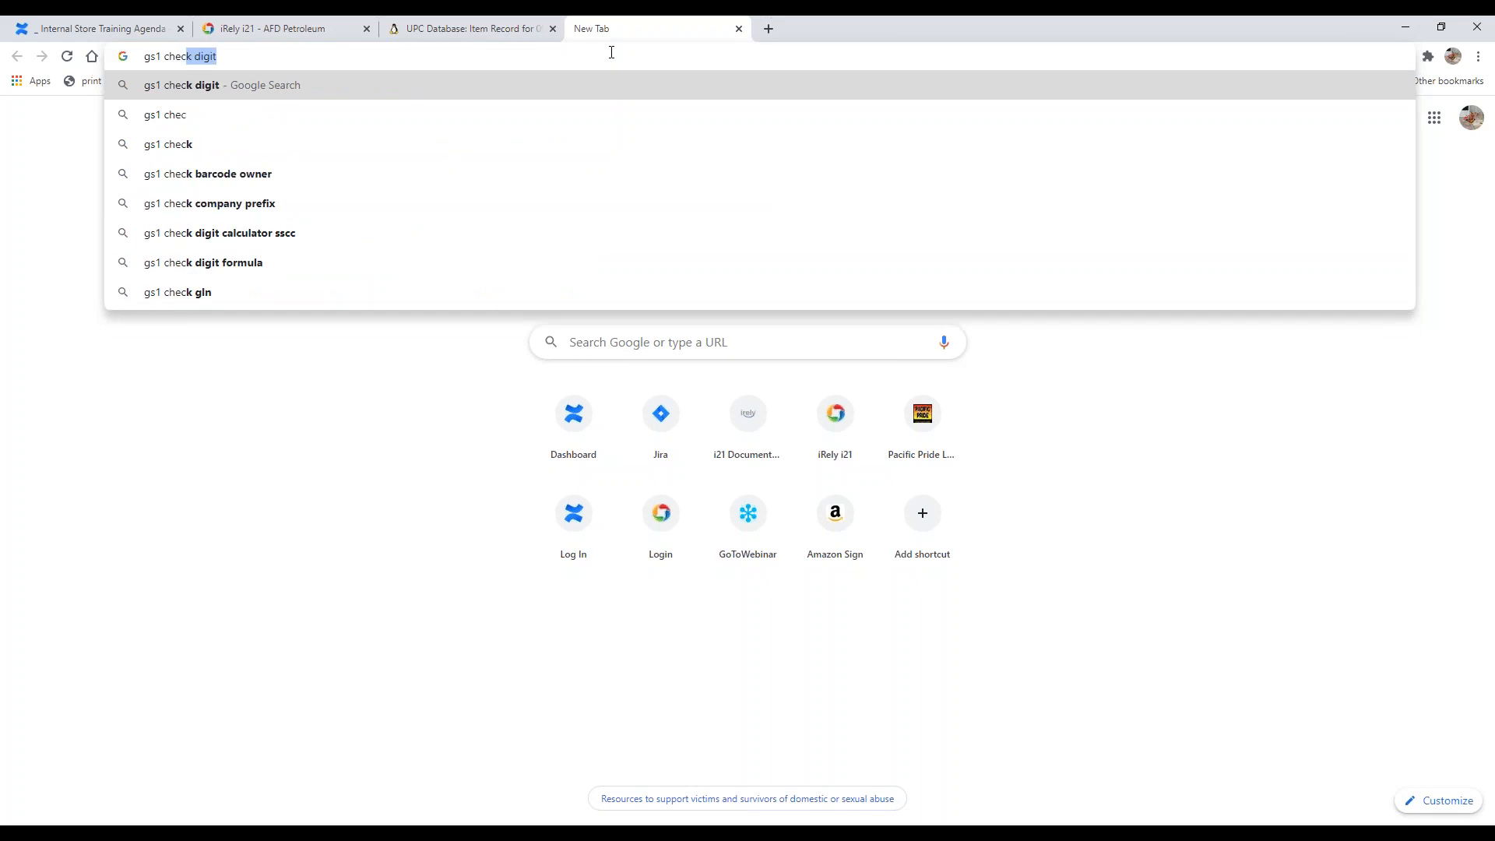
pyautogui.press('Return')
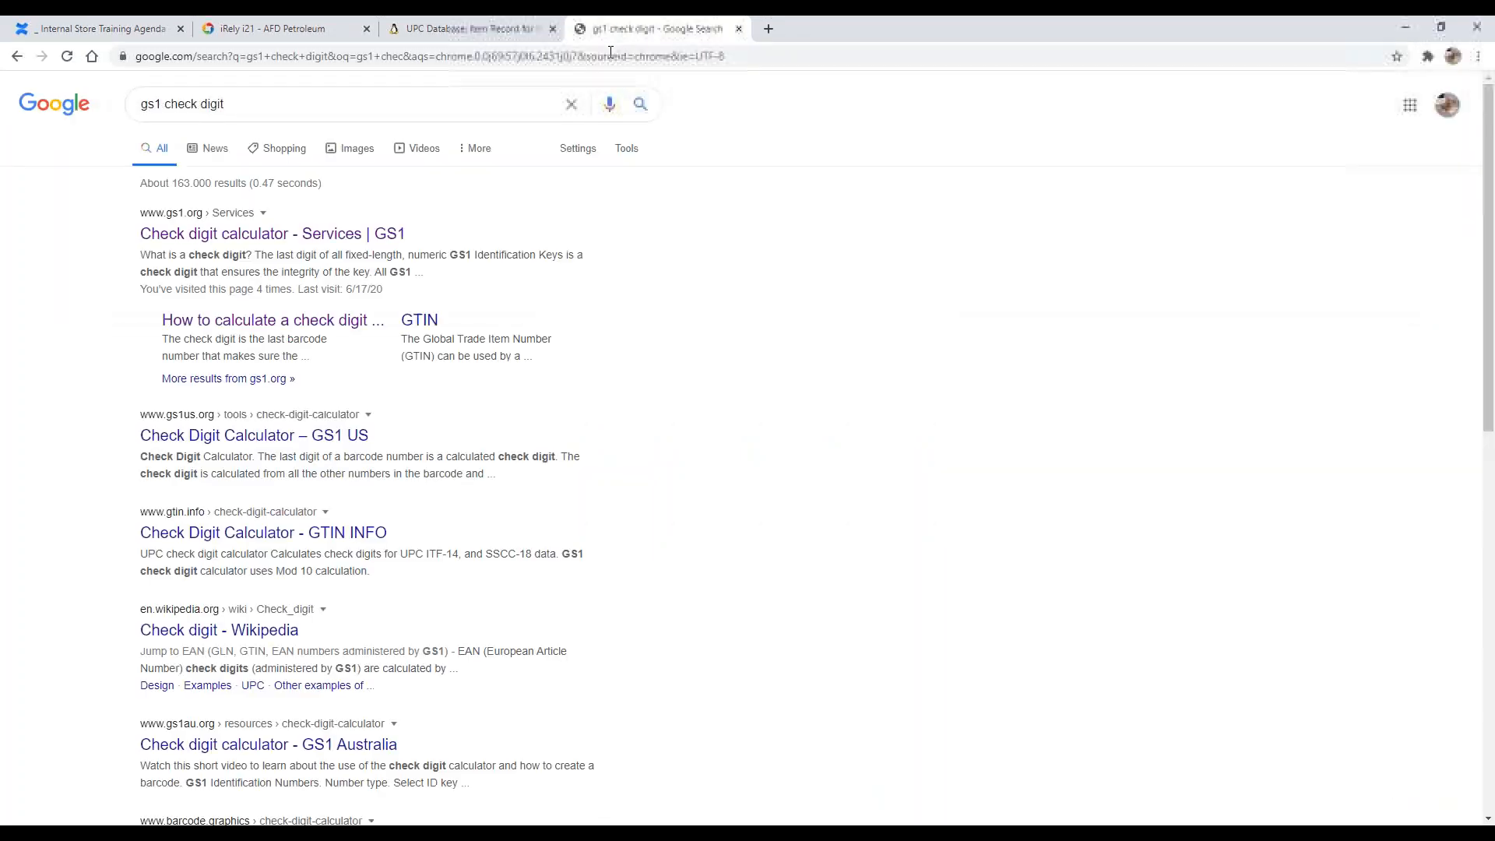
pyautogui.click(273, 243)
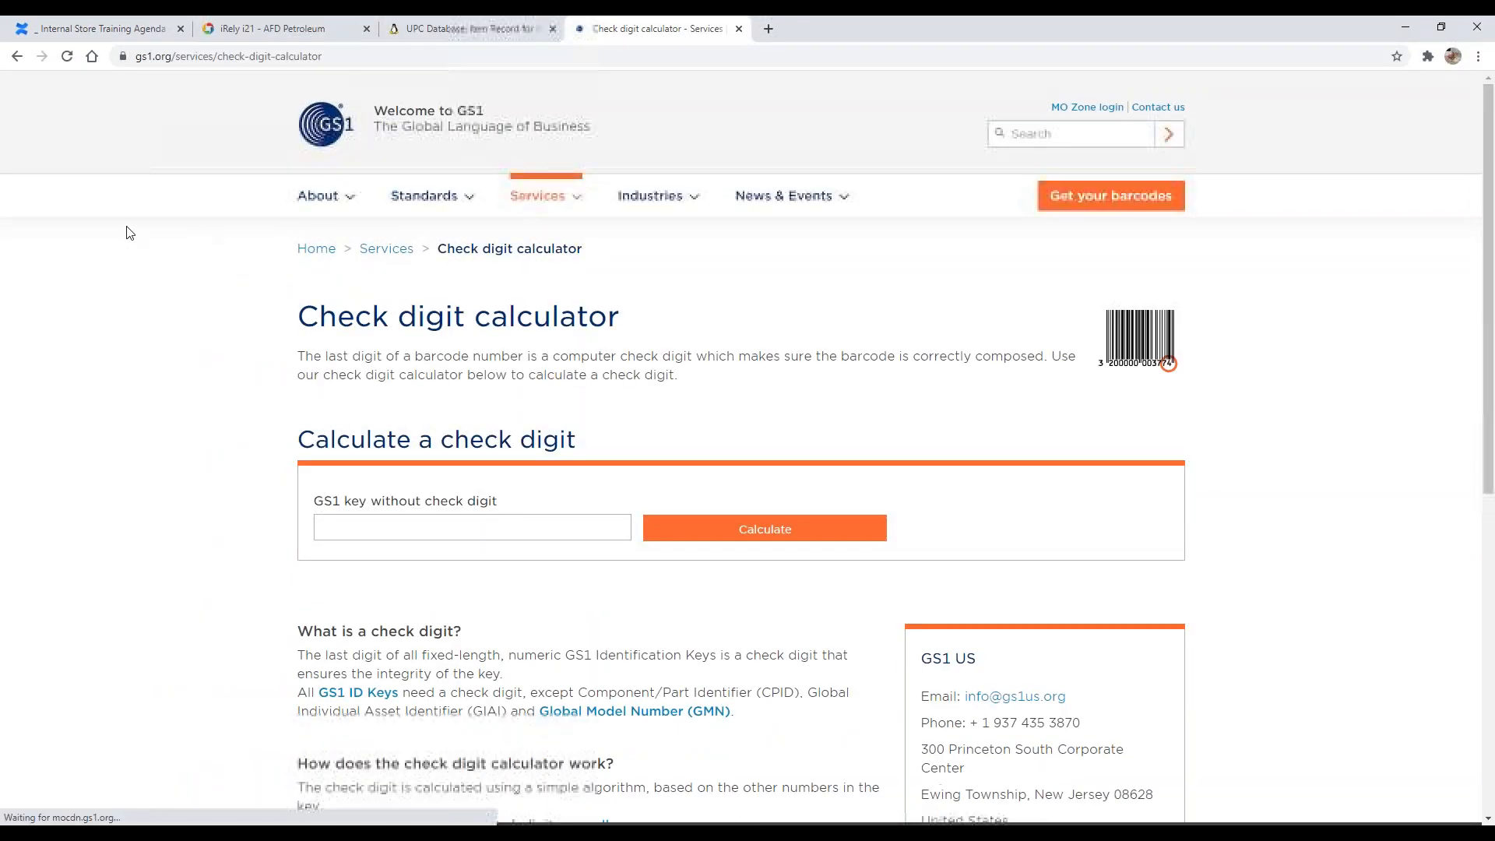
# Step: Try calculating the check digit for the key 121290 in the GS1 calculator
pyautogui.click(382, 535)
pyautogui.write('12')
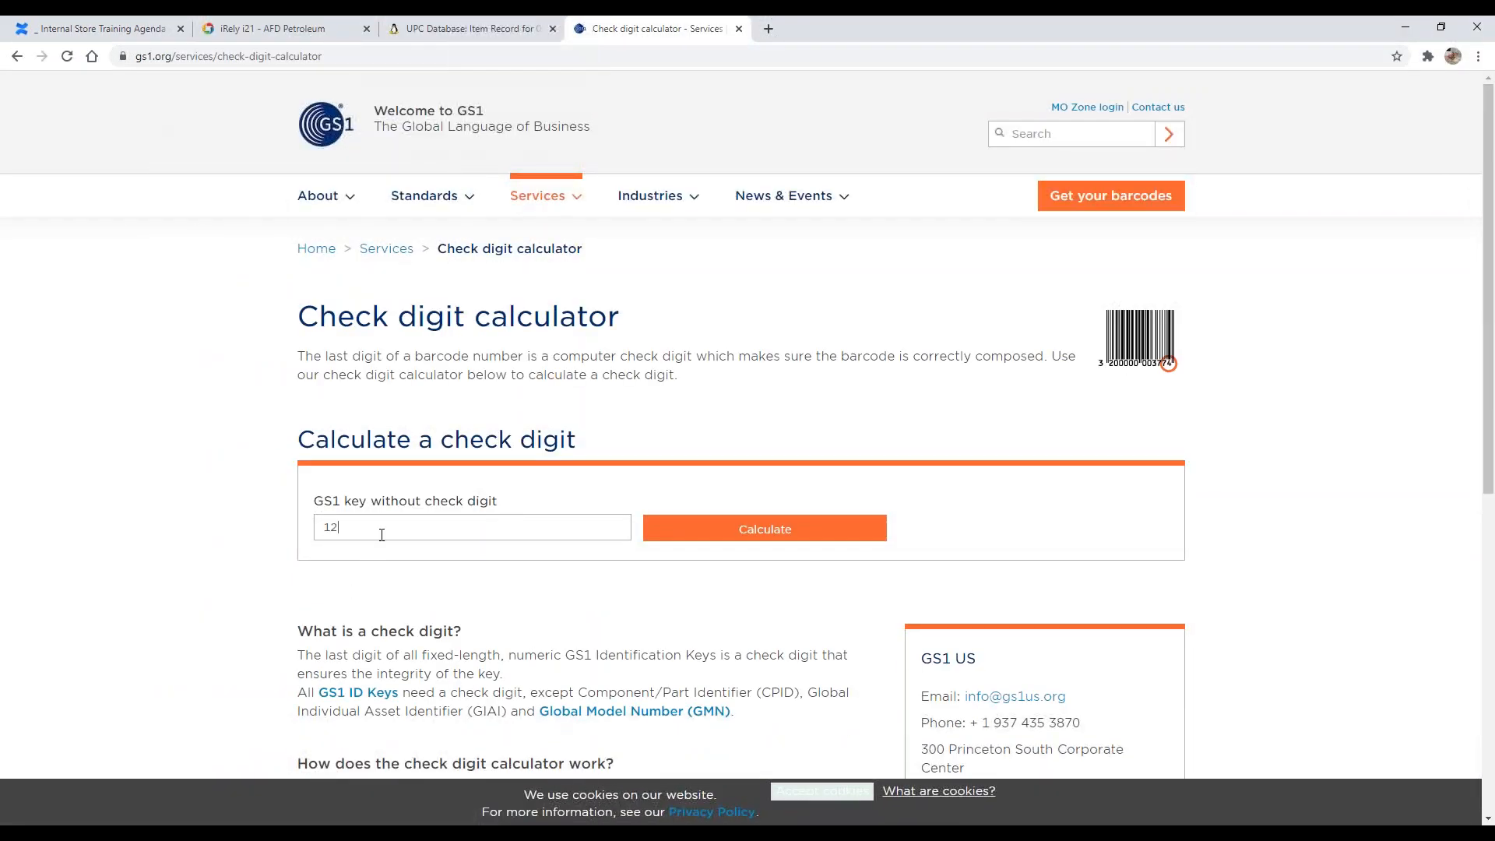
pyautogui.write('1290')
pyautogui.click(768, 529)
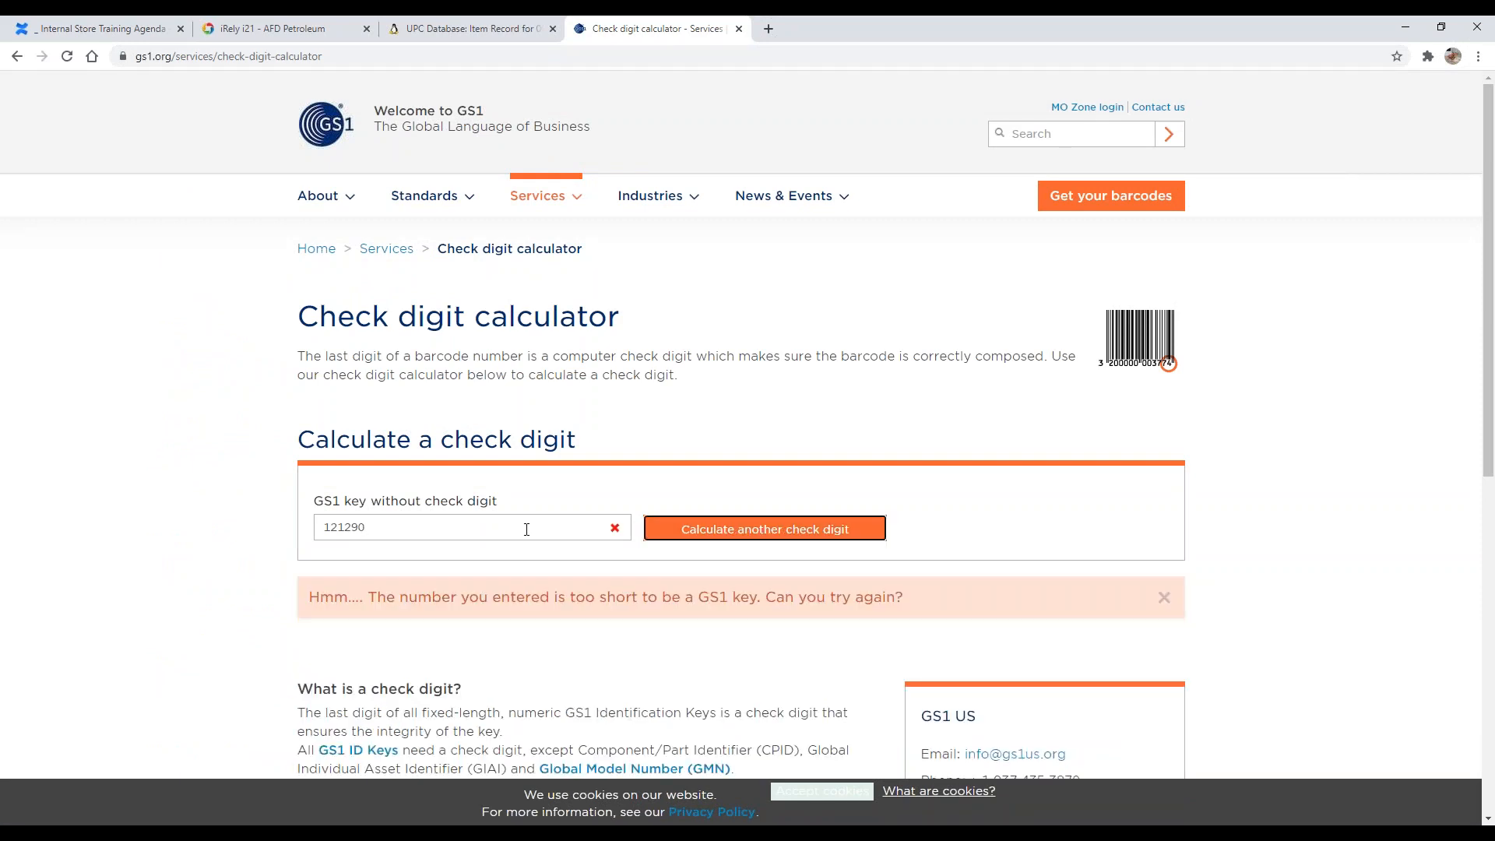
pyautogui.doubleClick(501, 520)
pyautogui.press('BackSpace')
pyautogui.write('21')
pyautogui.press('BackSpace')
pyautogui.press('BackSpace')
pyautogui.write('12000000')
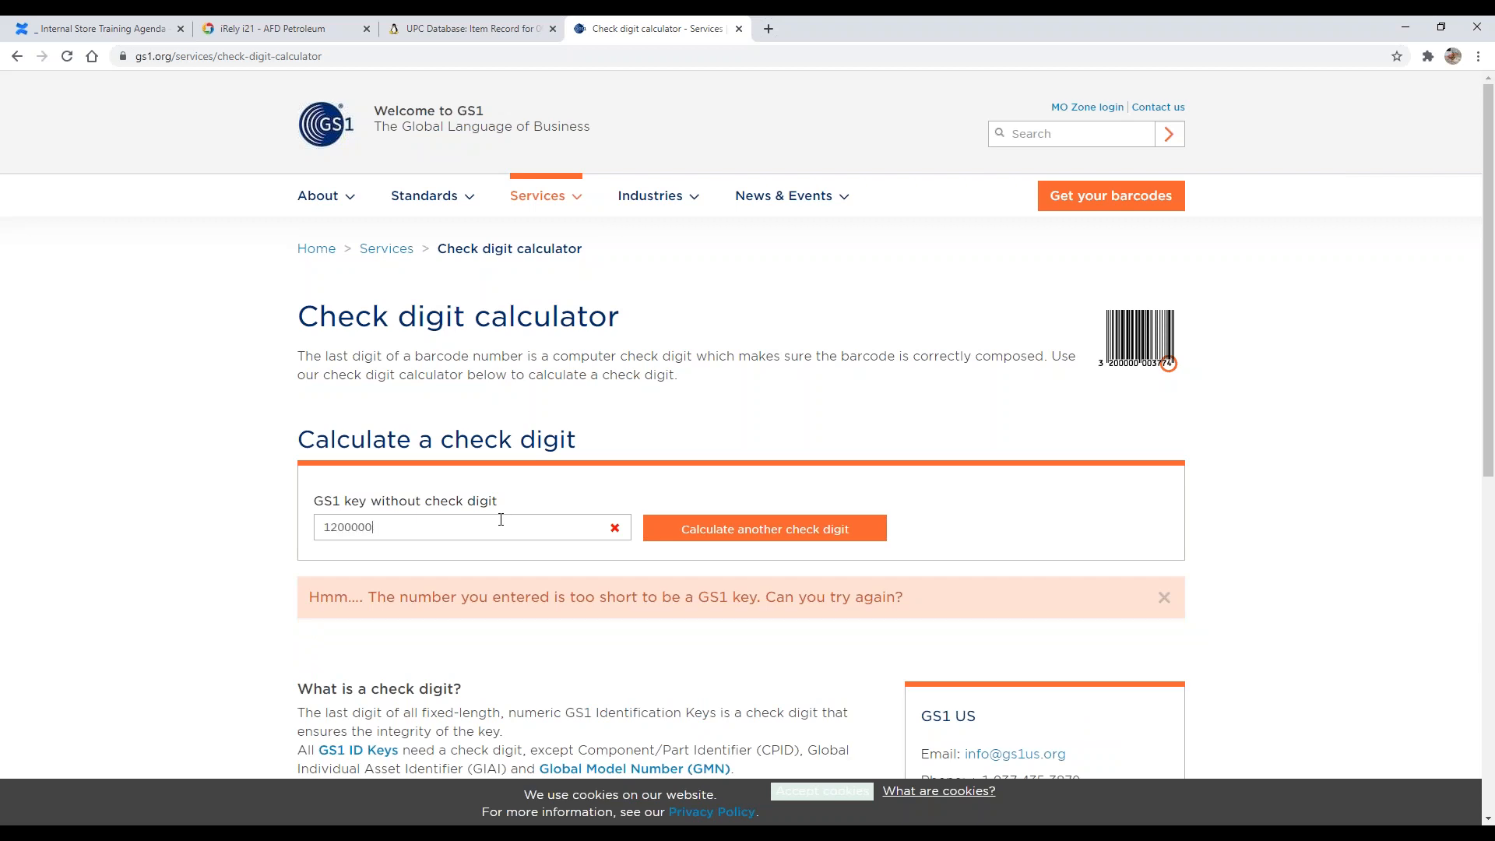
pyautogui.hotkey('ctrl', 'a')
pyautogui.write('1200000129')
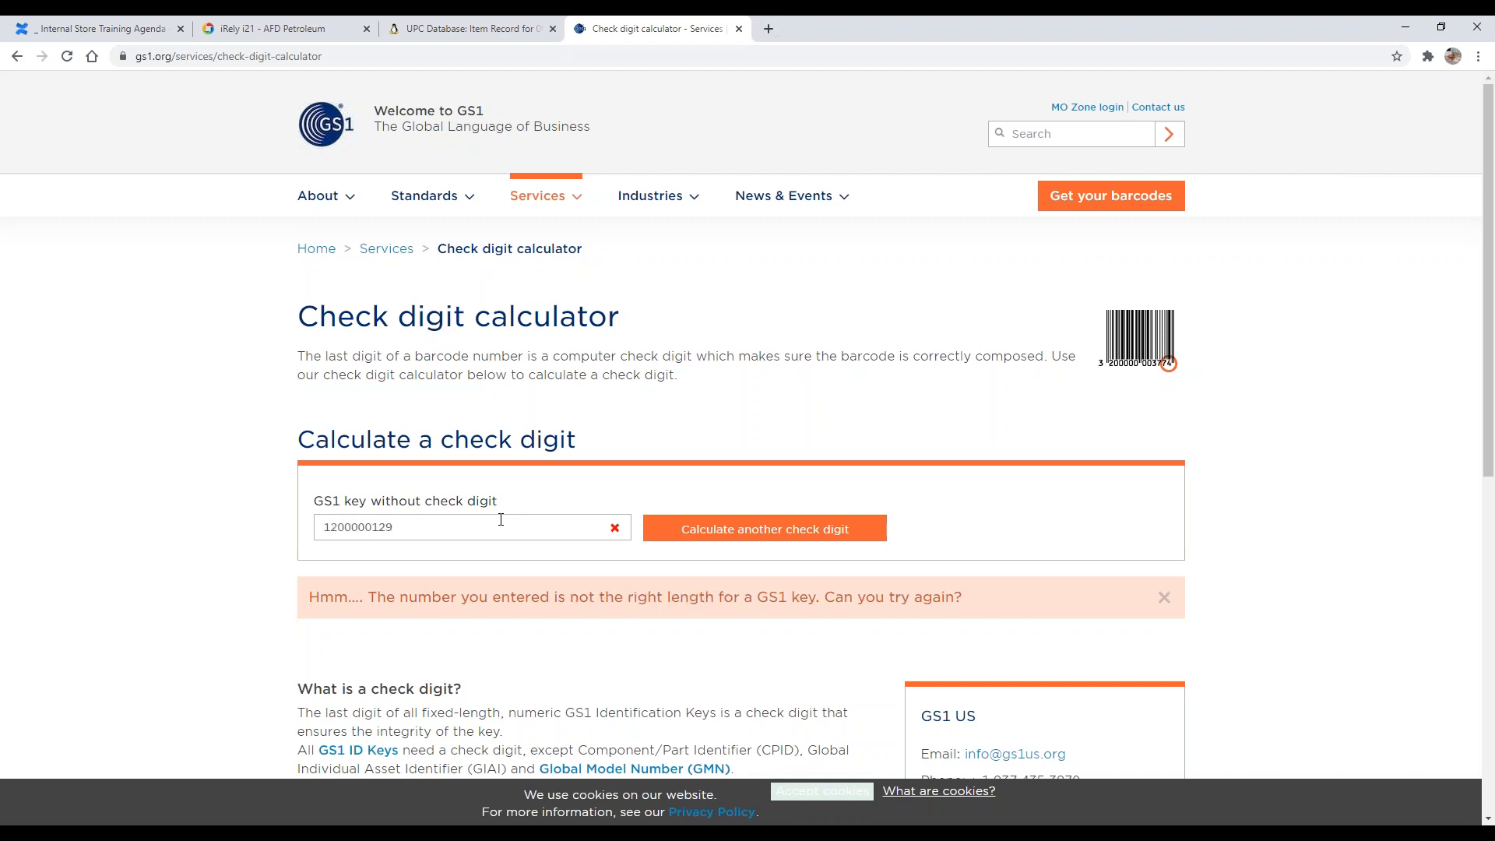
pyautogui.press('Home')
pyautogui.write('0')
pyautogui.click(646, 523)
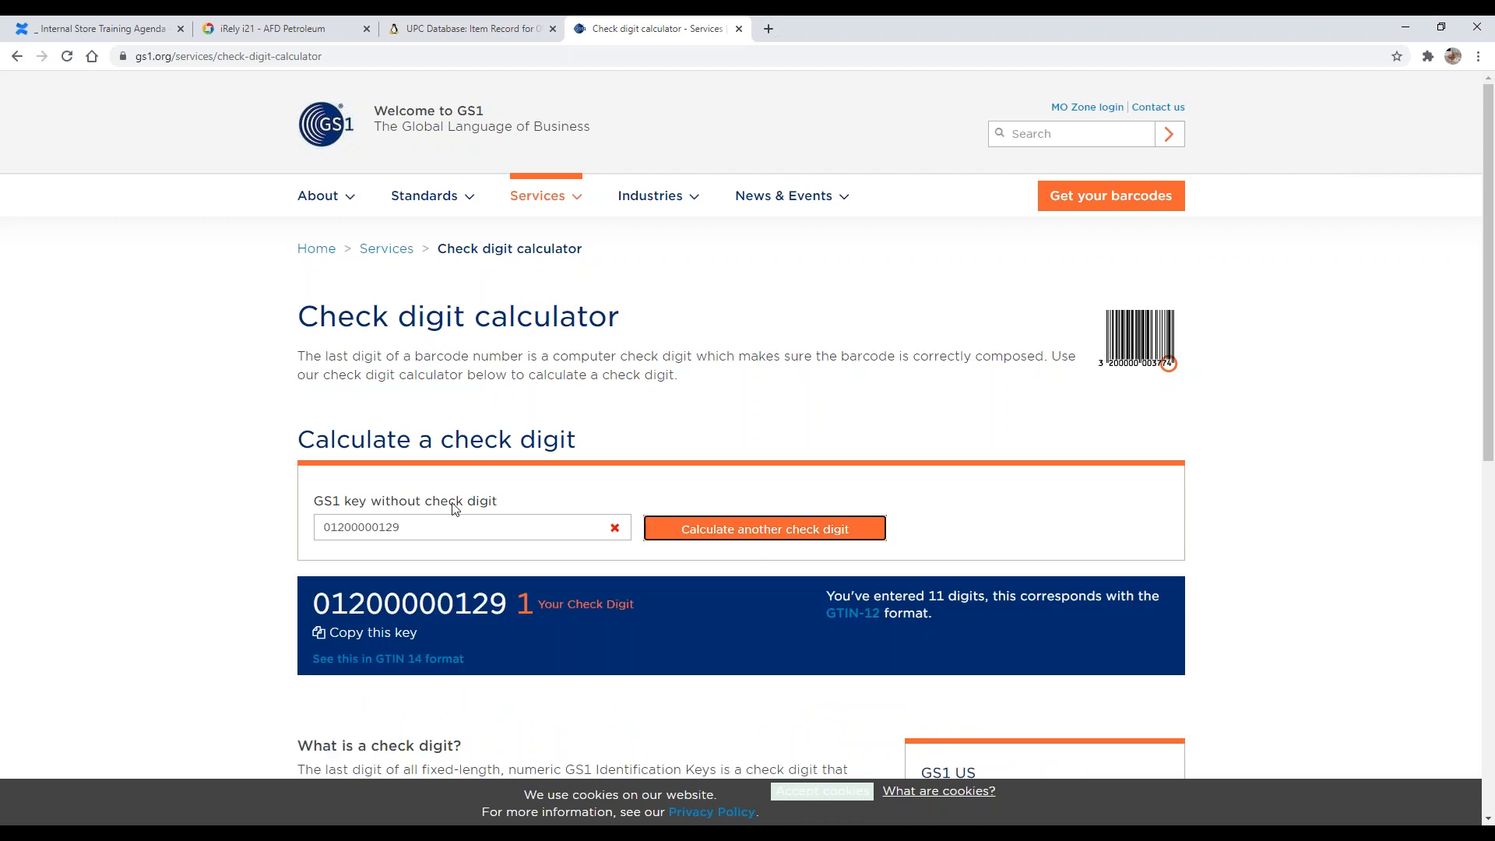
# Step: Review the calculated check digit result for the entered key, highlighting the key number
pyautogui.scroll(-3, 521, 506)
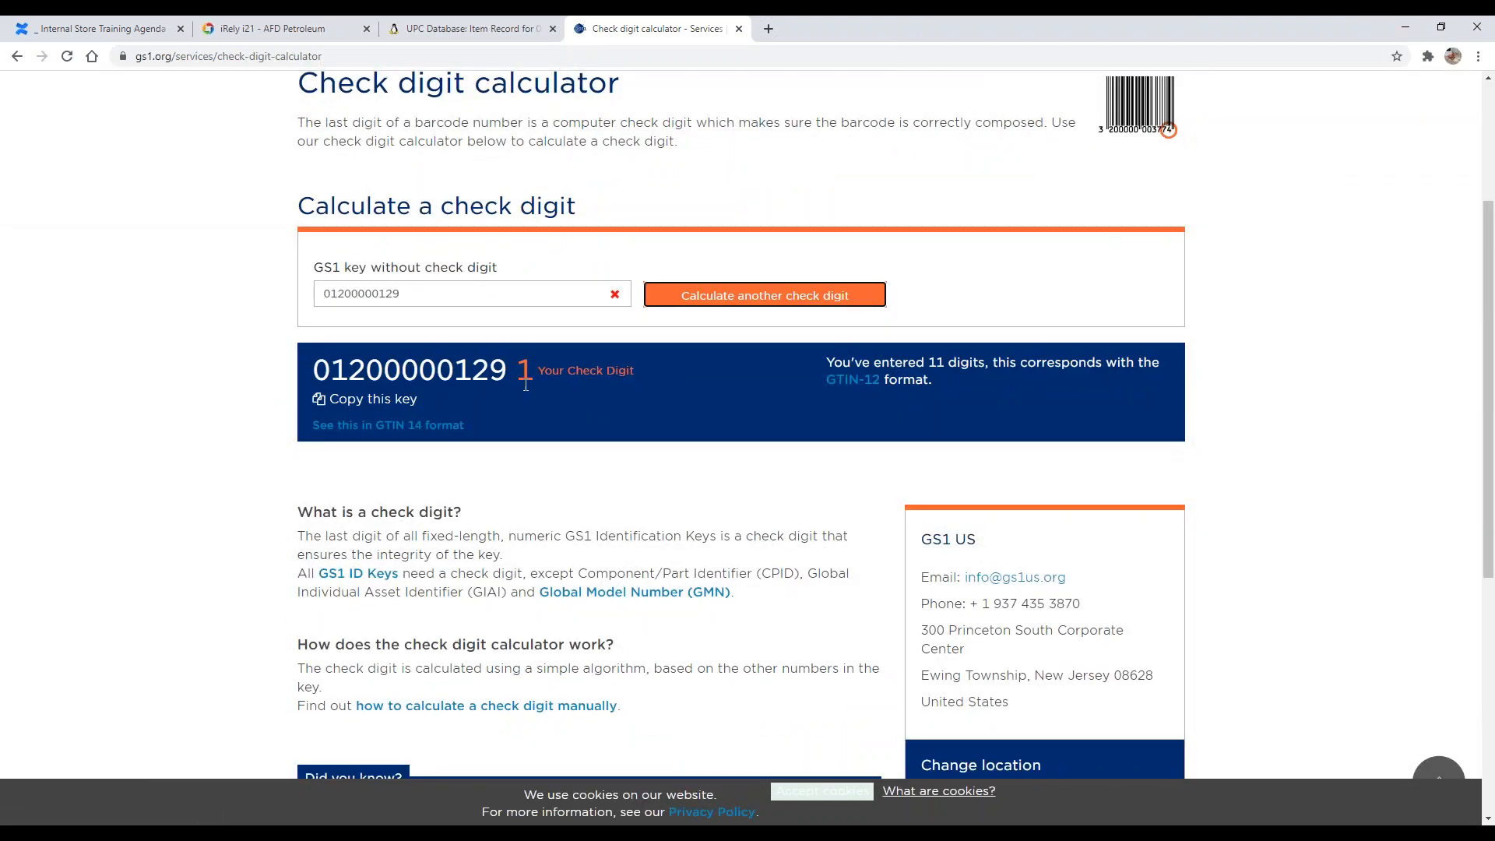
pyautogui.scroll(1, 526, 385)
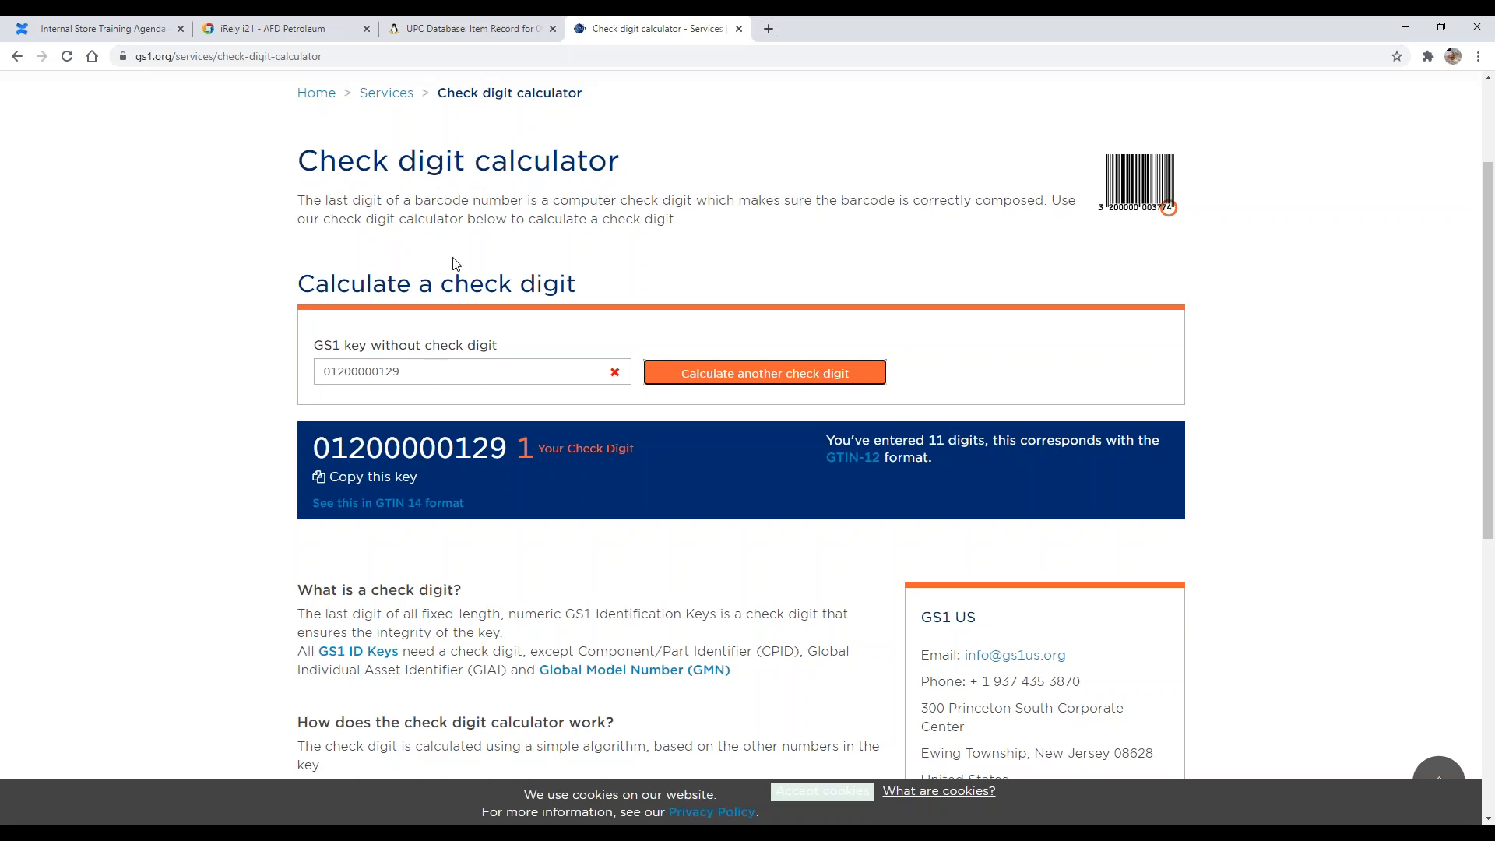
pyautogui.scroll(2, 430, 378)
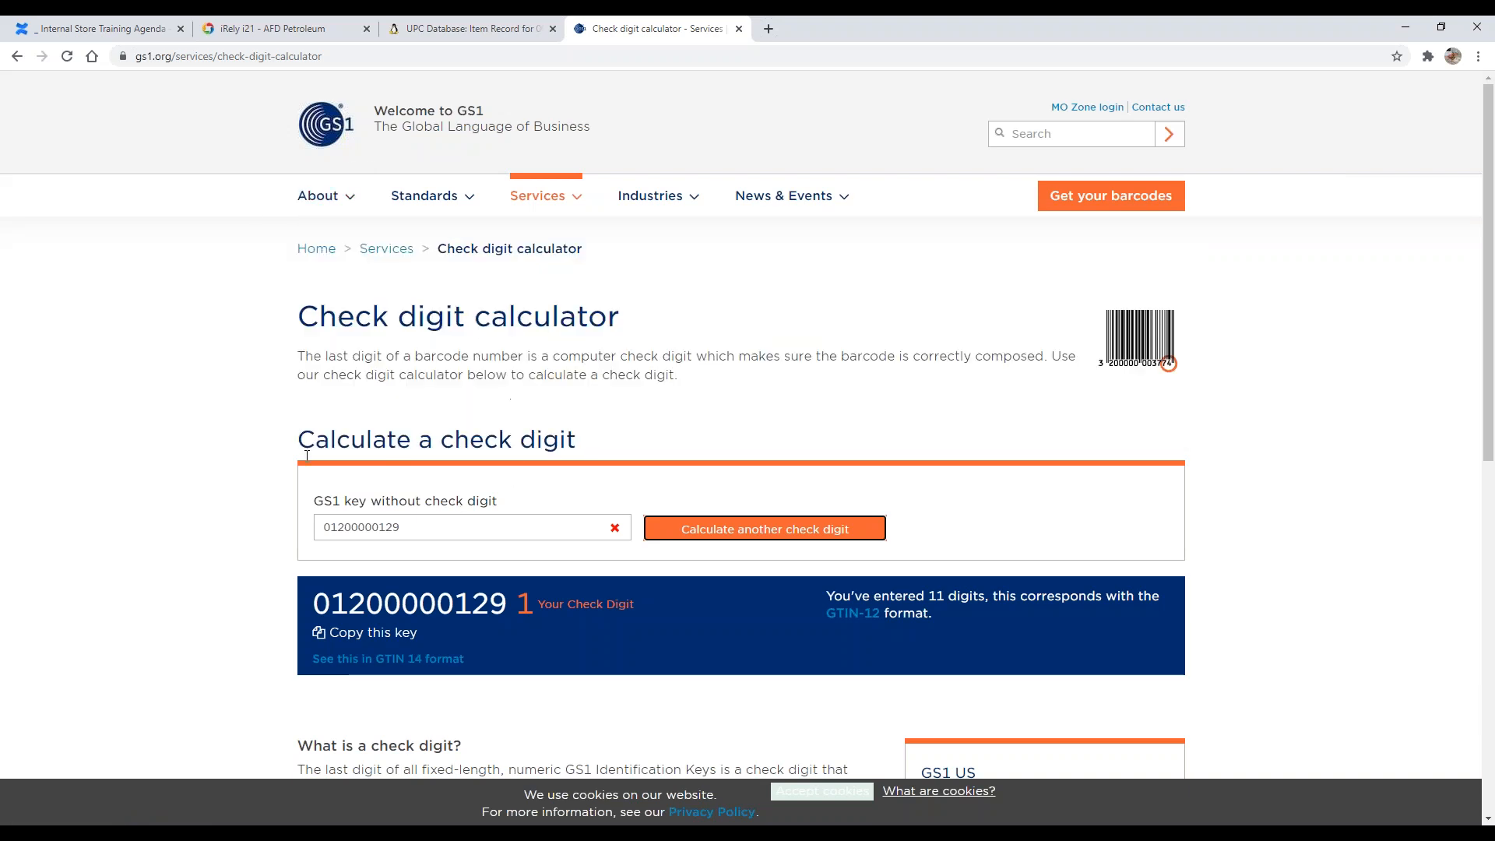
pyautogui.scroll(-3, 257, 467)
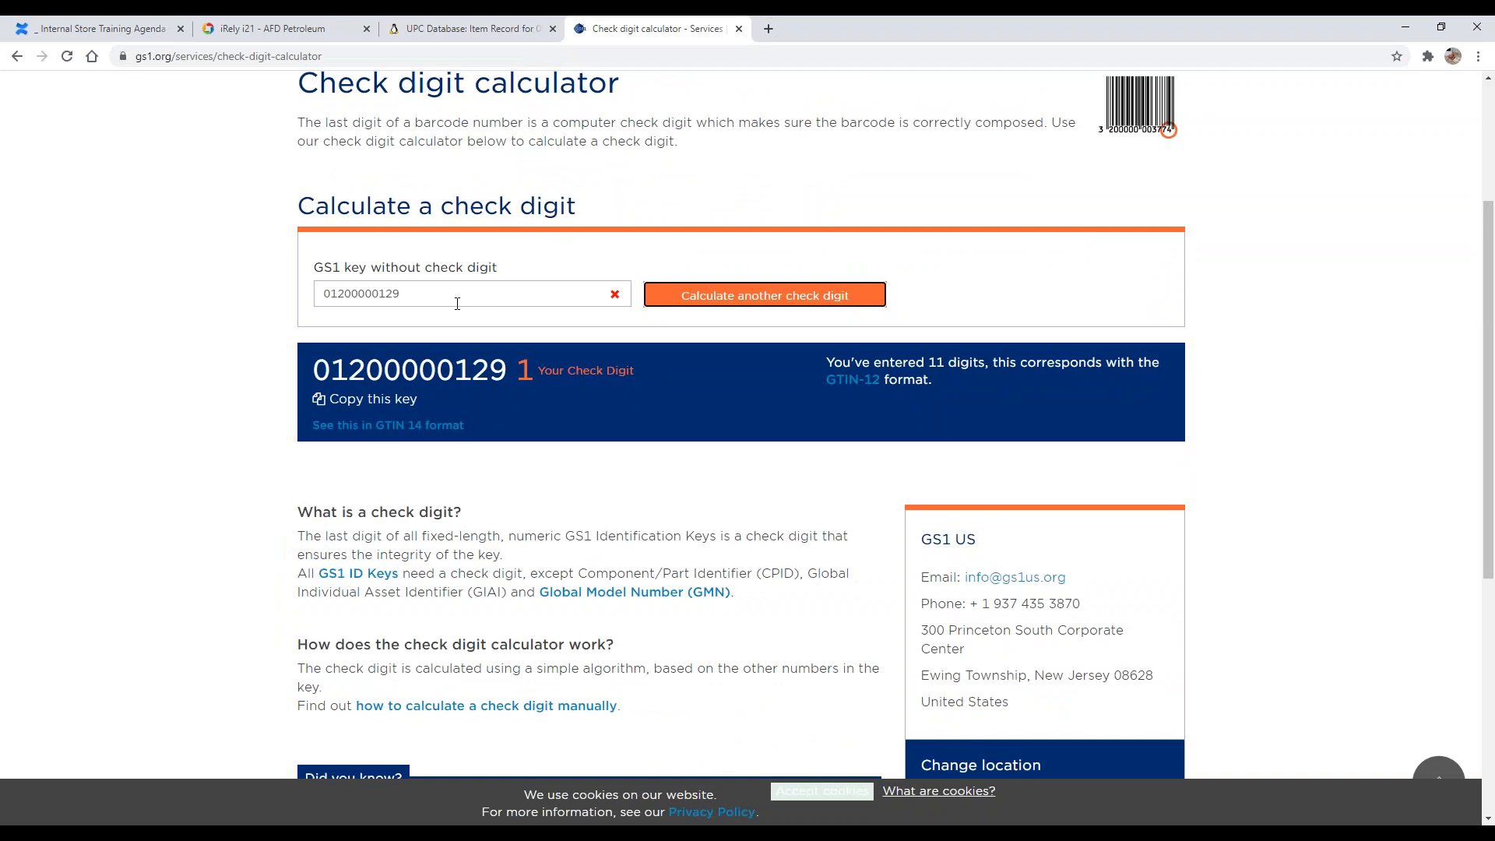
pyautogui.moveTo(323, 377); pyautogui.dragTo(505, 375)
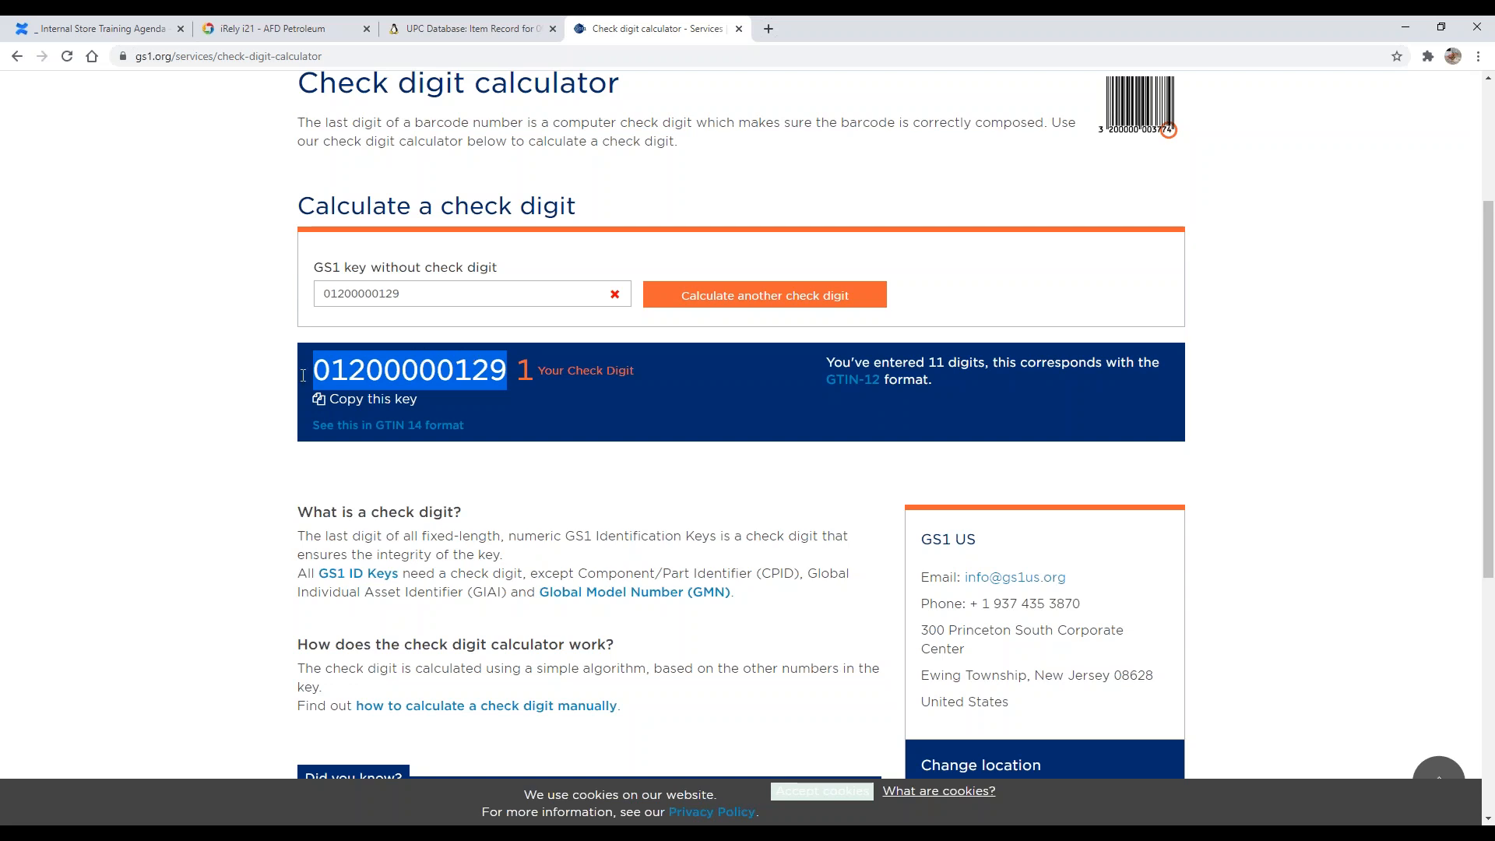
pyautogui.click(214, 362)
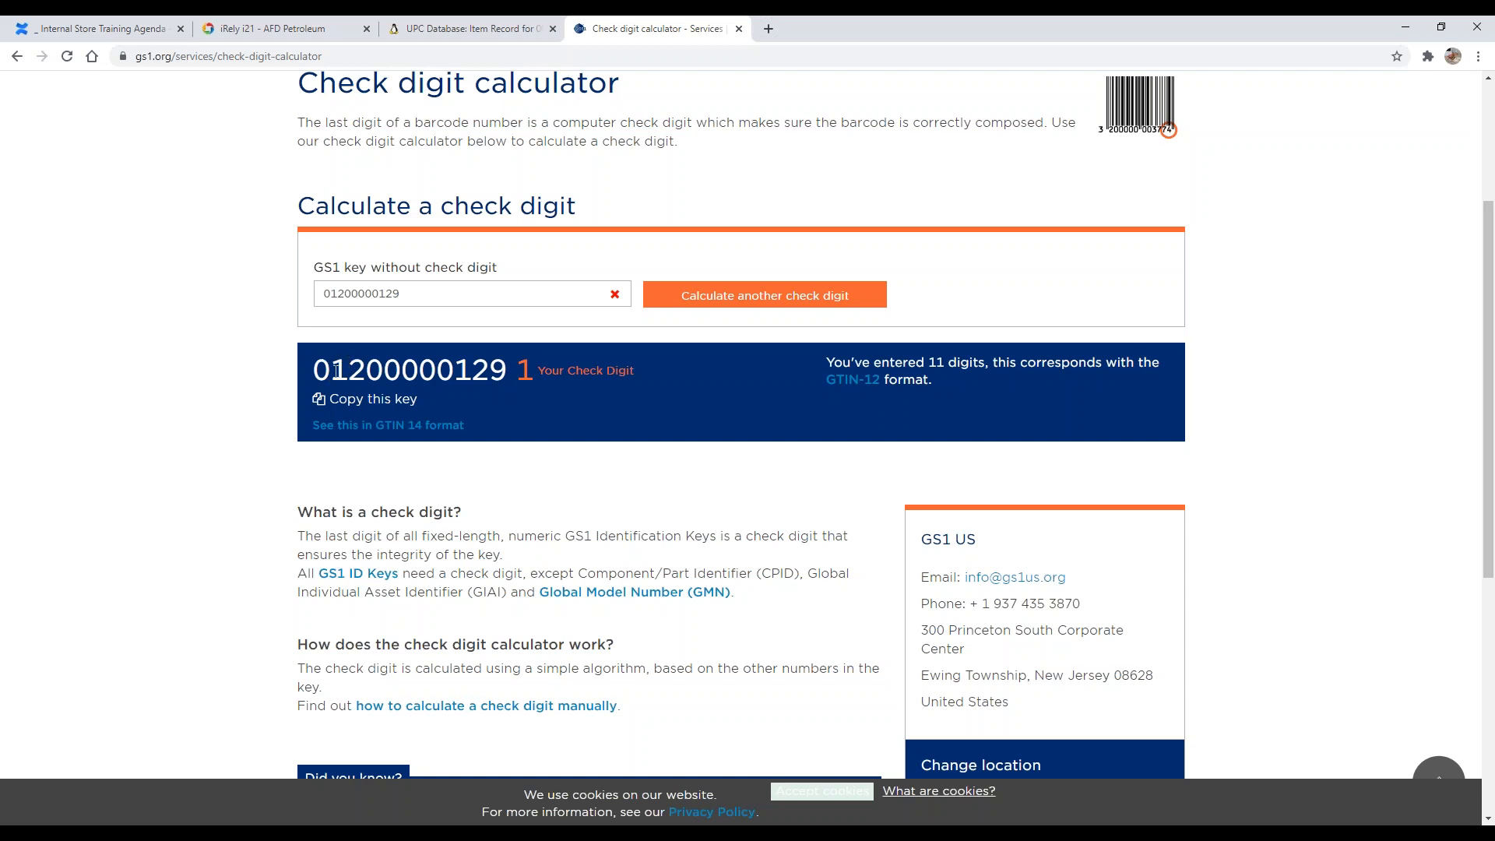
# Step: Switch to the training agenda and highlight the Item Quick Entry and Inventory Item Entry topics
pyautogui.click(265, 27)
pyautogui.click(432, 23)
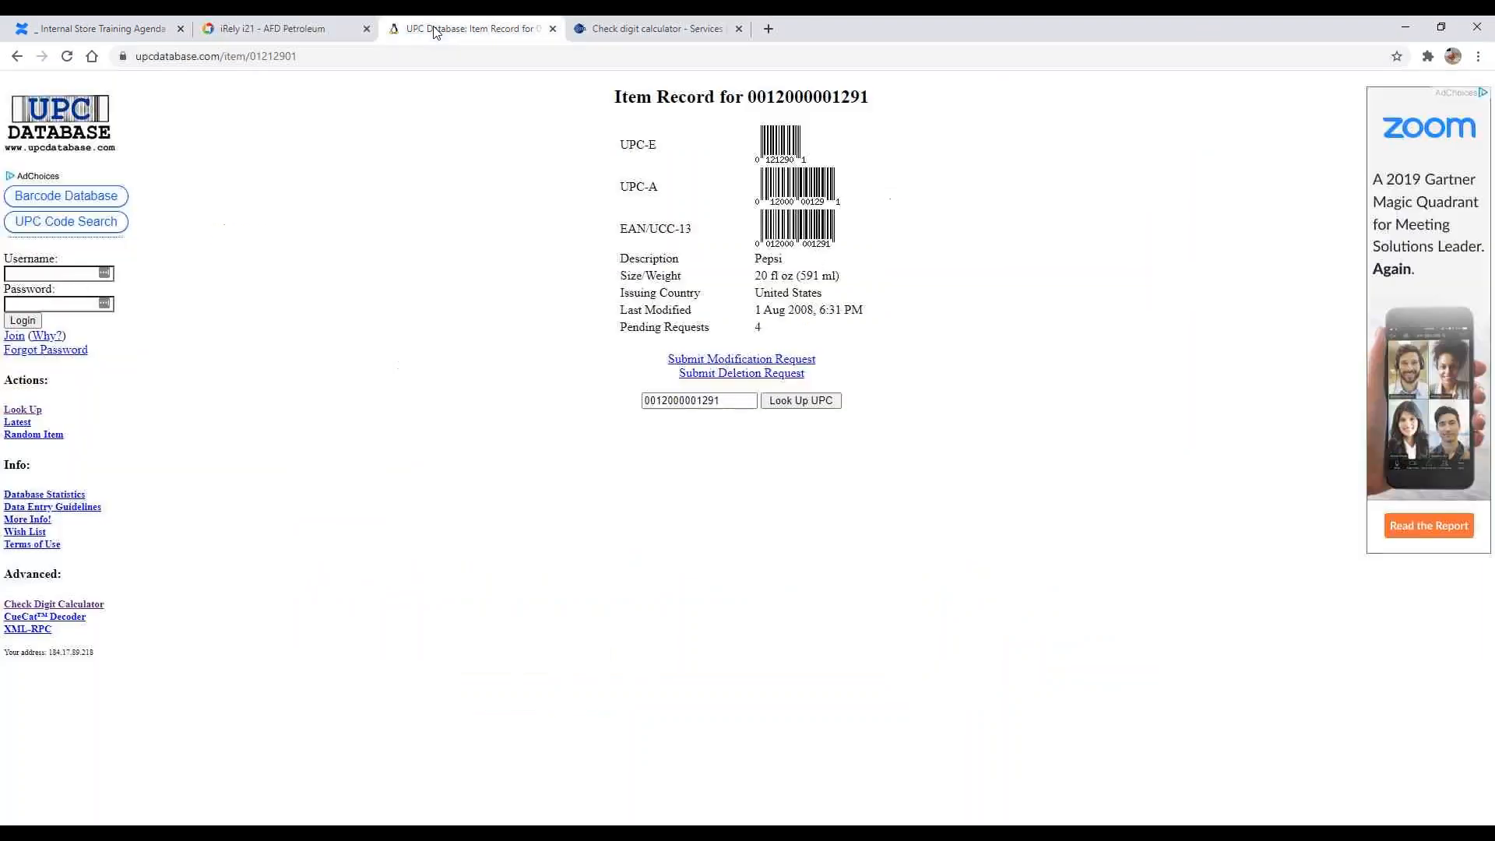
pyautogui.click(138, 23)
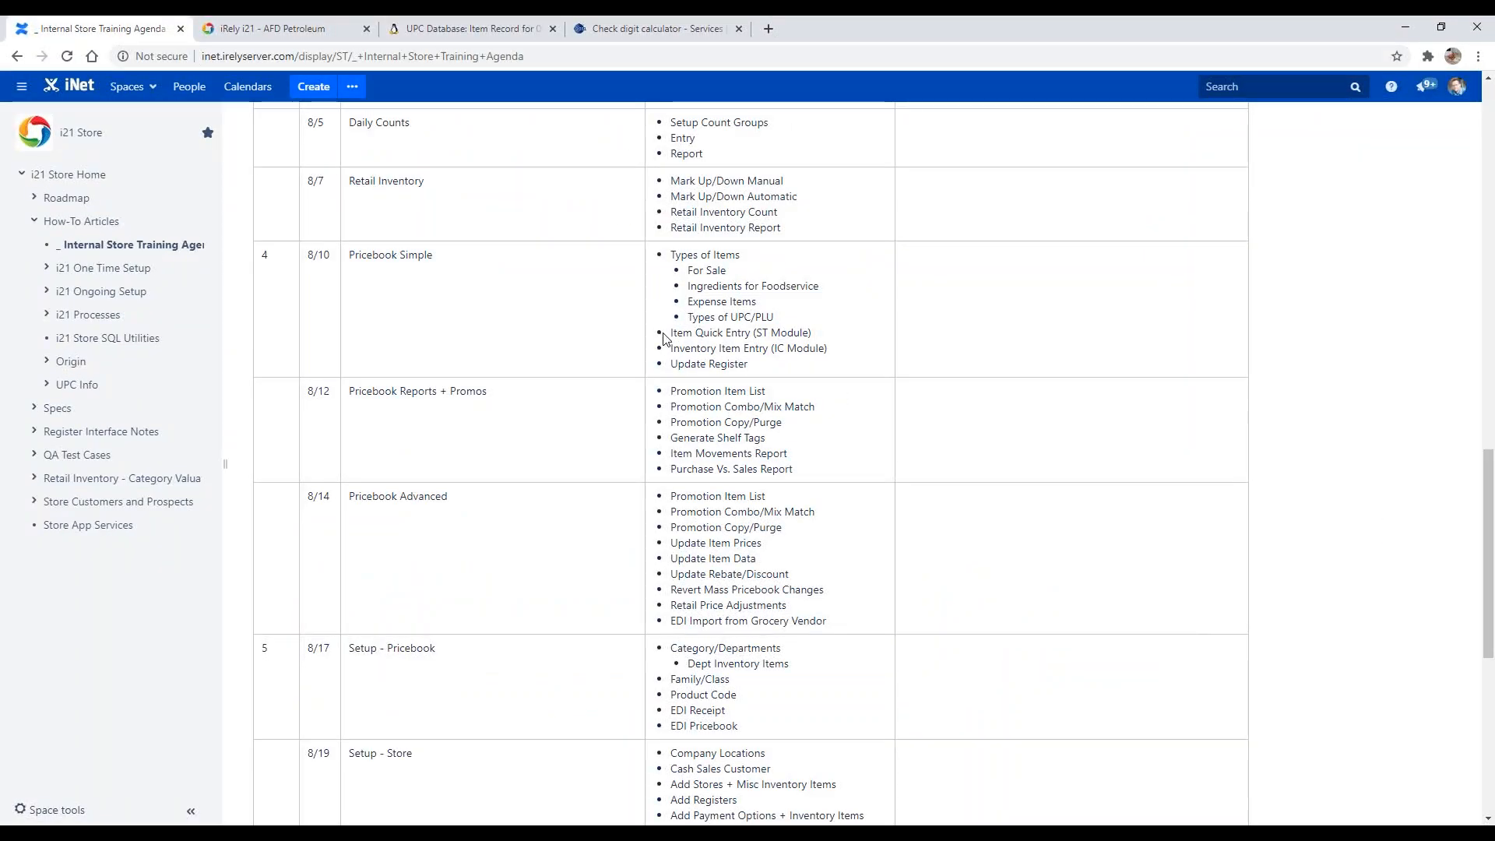
pyautogui.moveTo(671, 333)
pyautogui.mouseDown()
pyautogui.moveTo(834, 357)
pyautogui.moveTo(670, 341)
pyautogui.mouseUp()
pyautogui.click(800, 347)
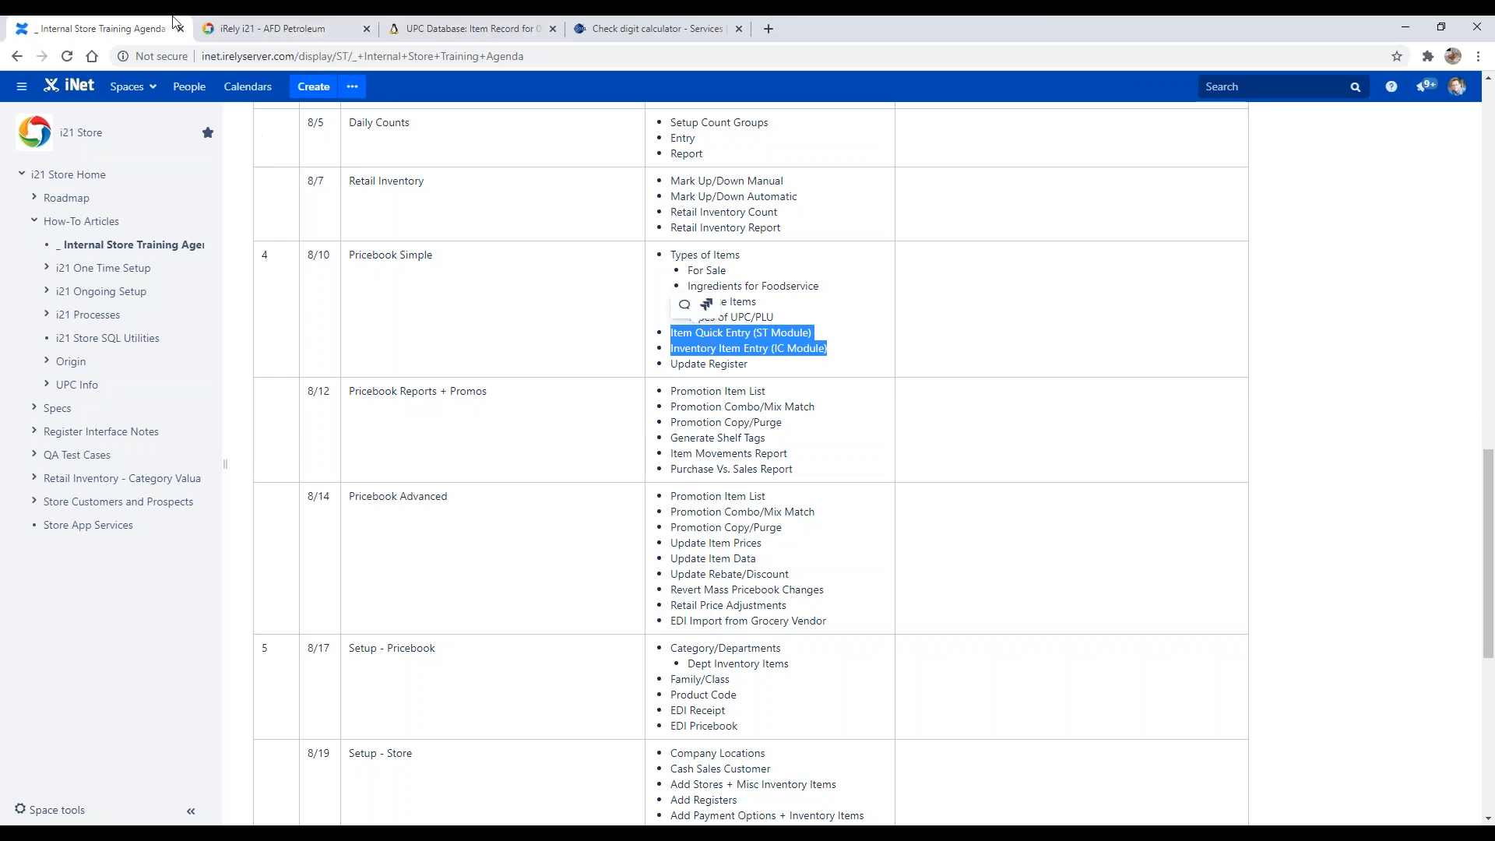
pyautogui.click(271, 26)
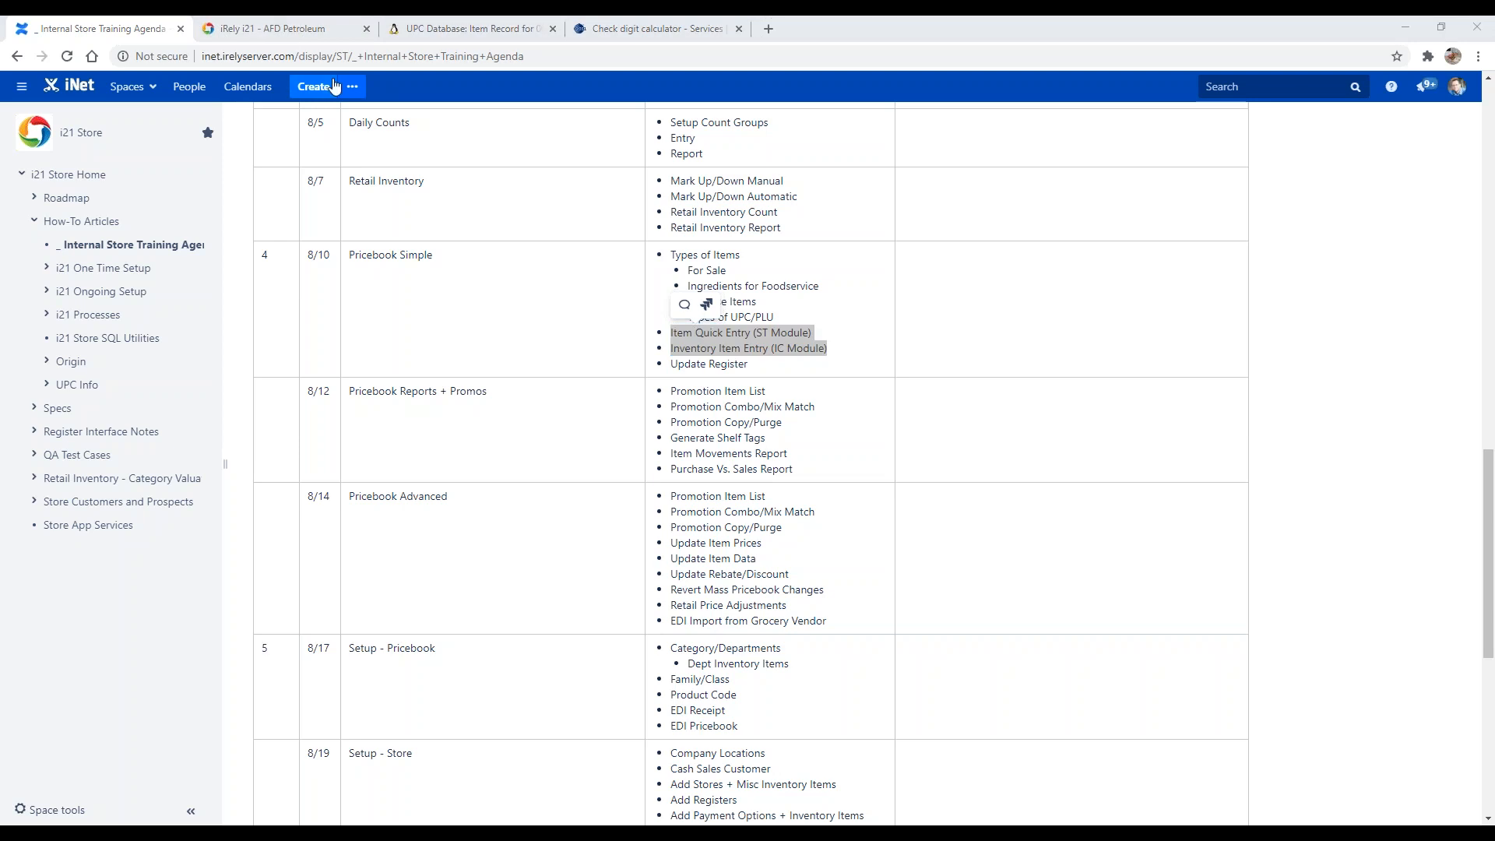
pyautogui.click(292, 27)
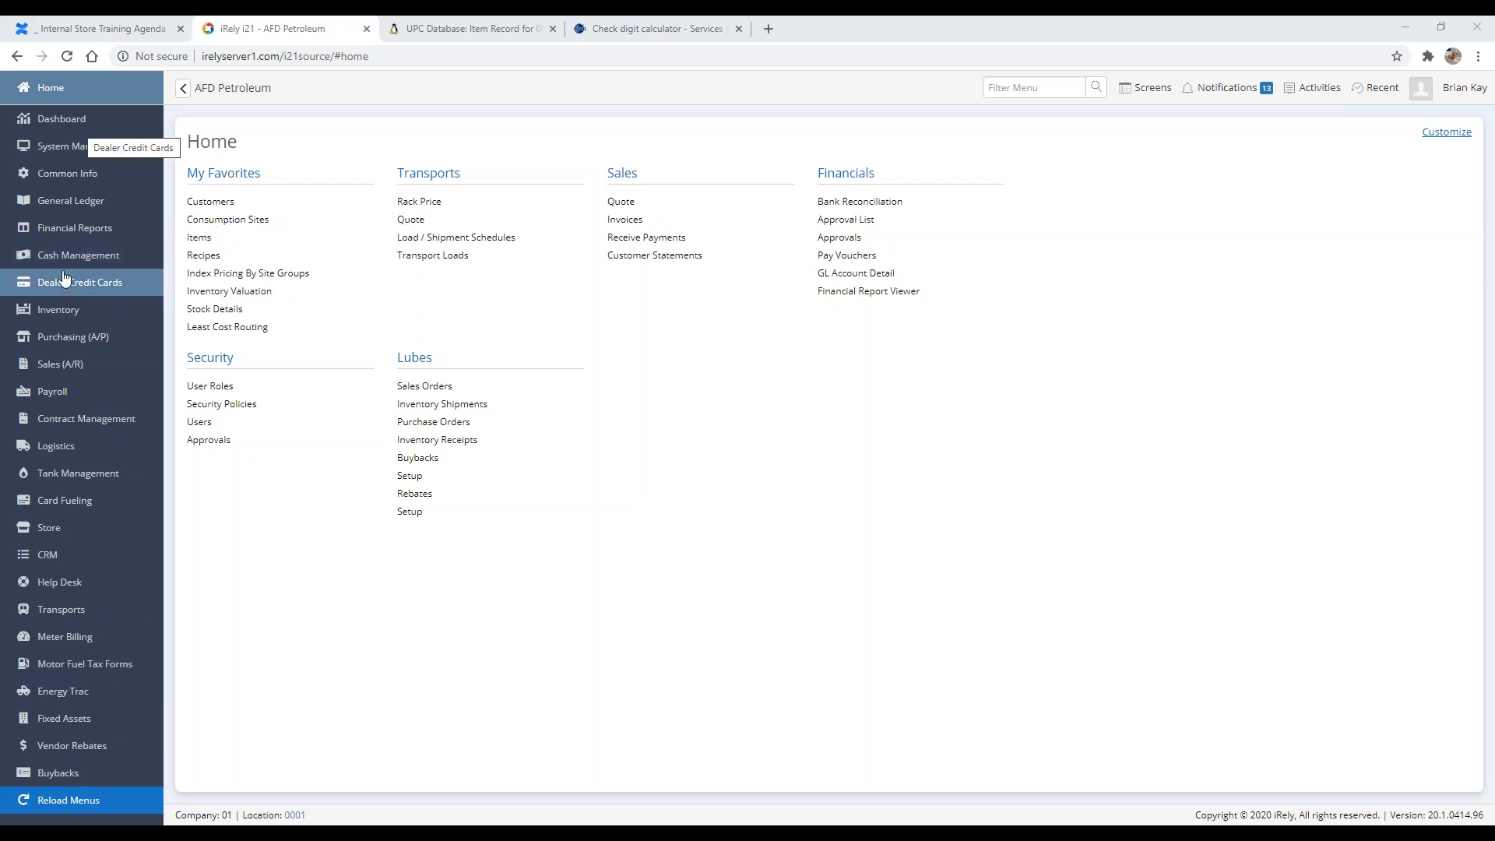
pyautogui.click(207, 246)
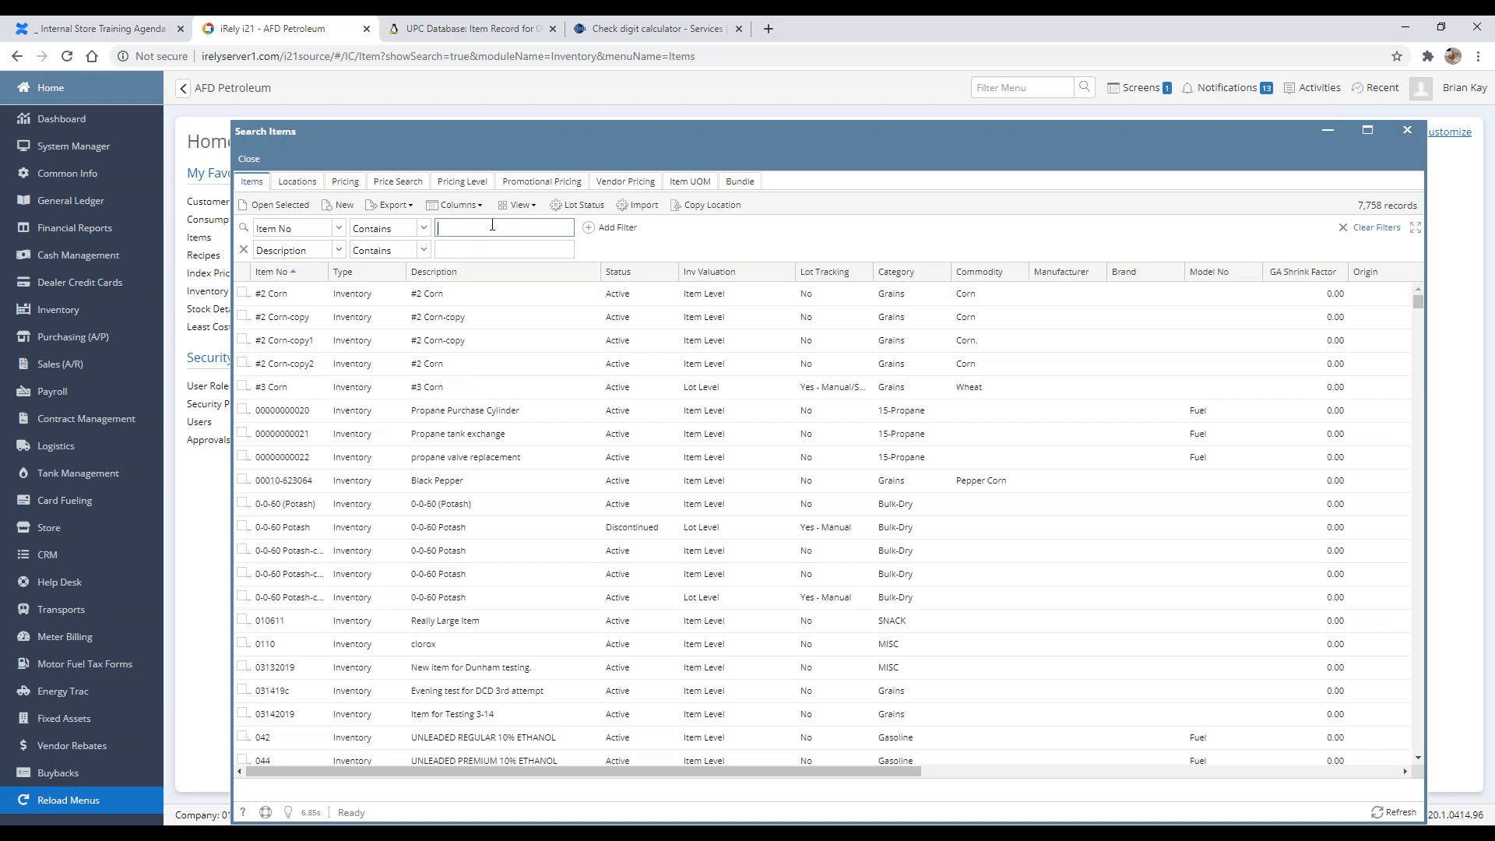
pyautogui.write('1200000129')
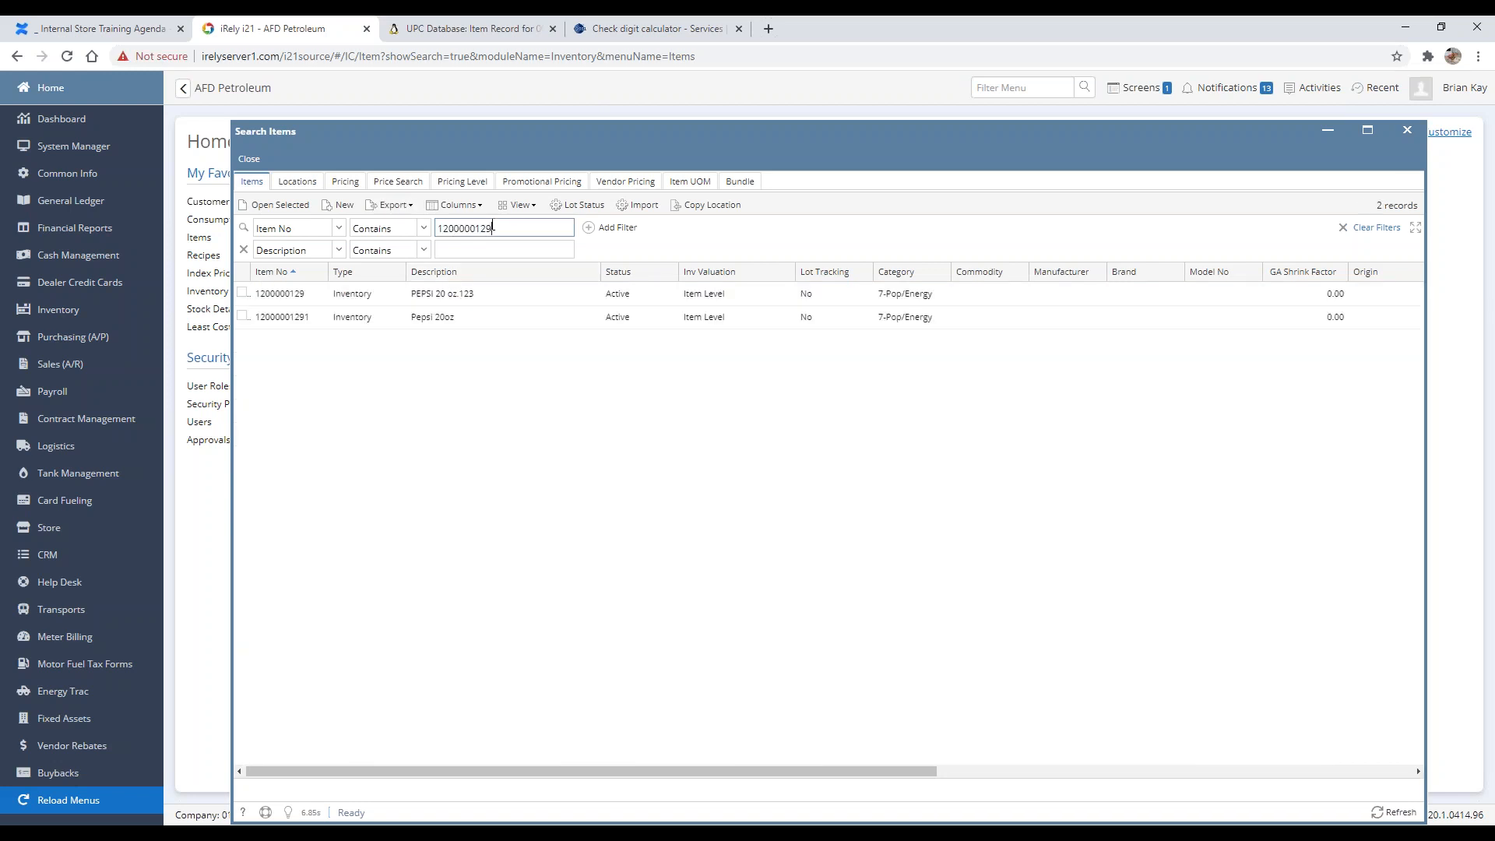
pyautogui.click(422, 297)
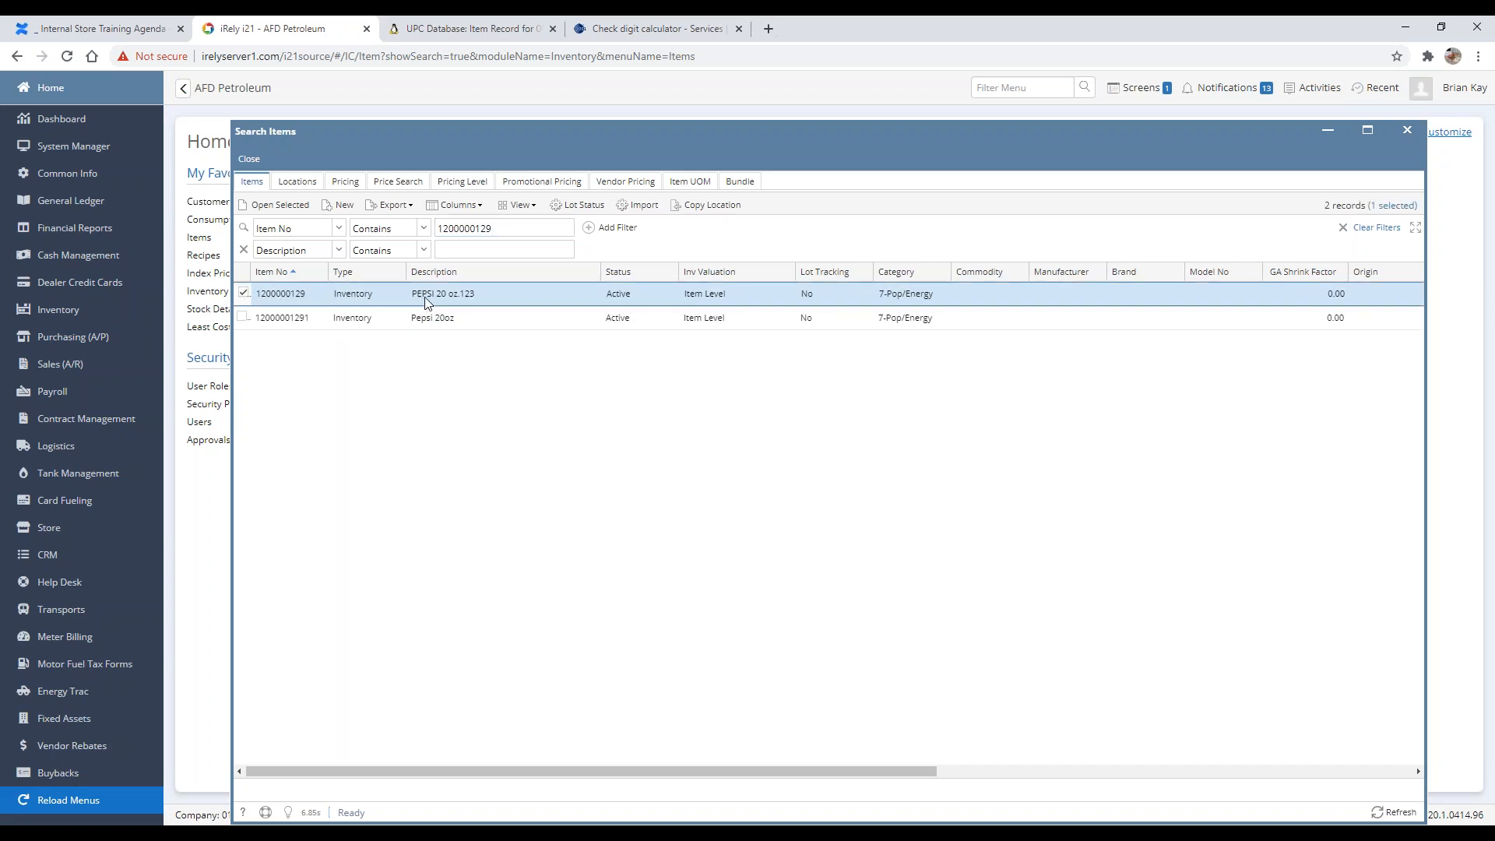
pyautogui.click(274, 209)
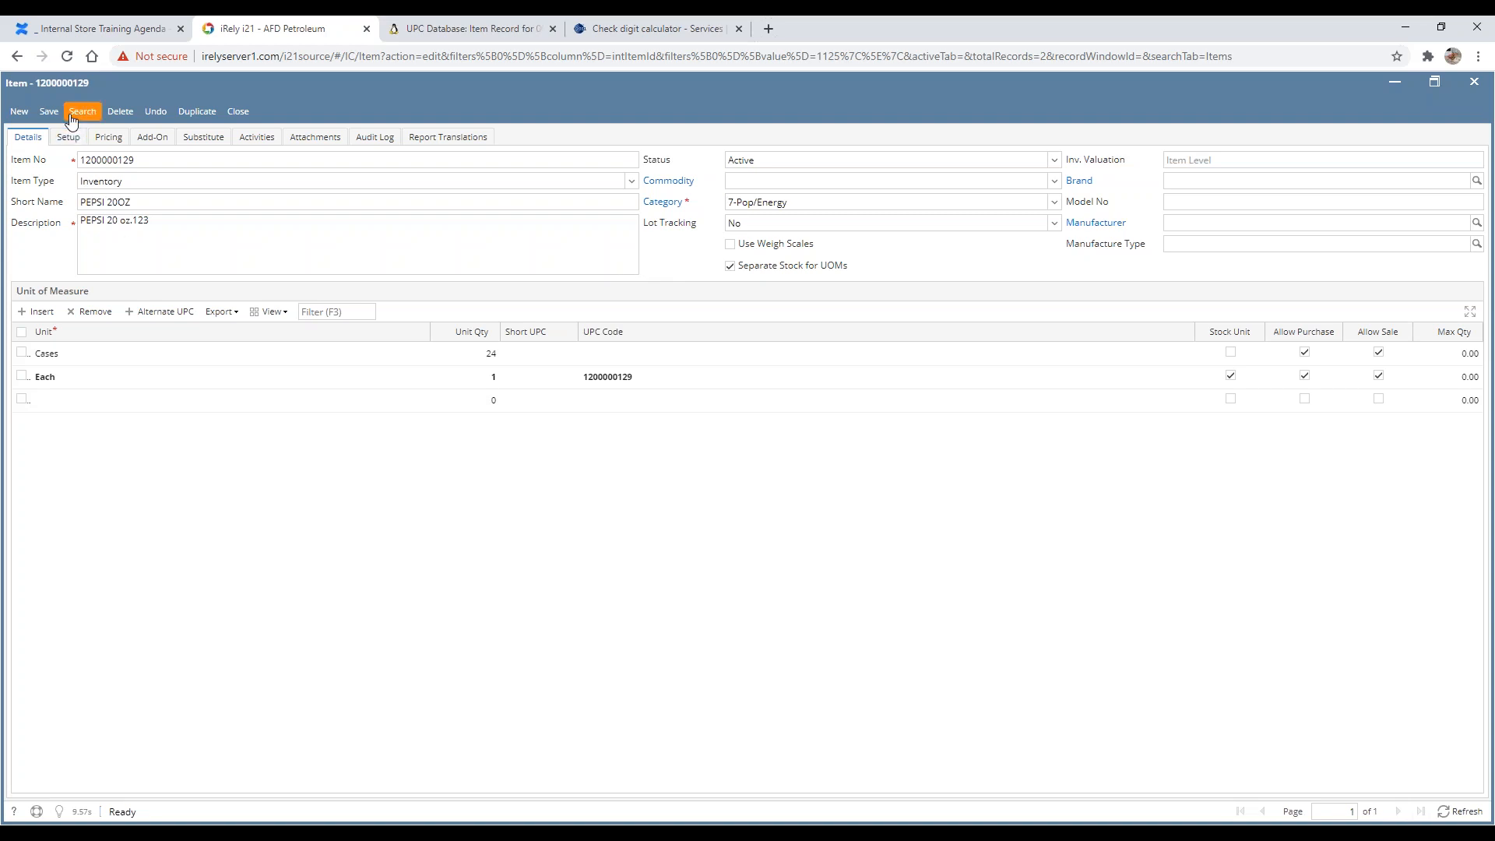
# Step: Review the item's Item No, Item Type, Short Name, Description and Status fields
pyautogui.doubleClick(187, 159)
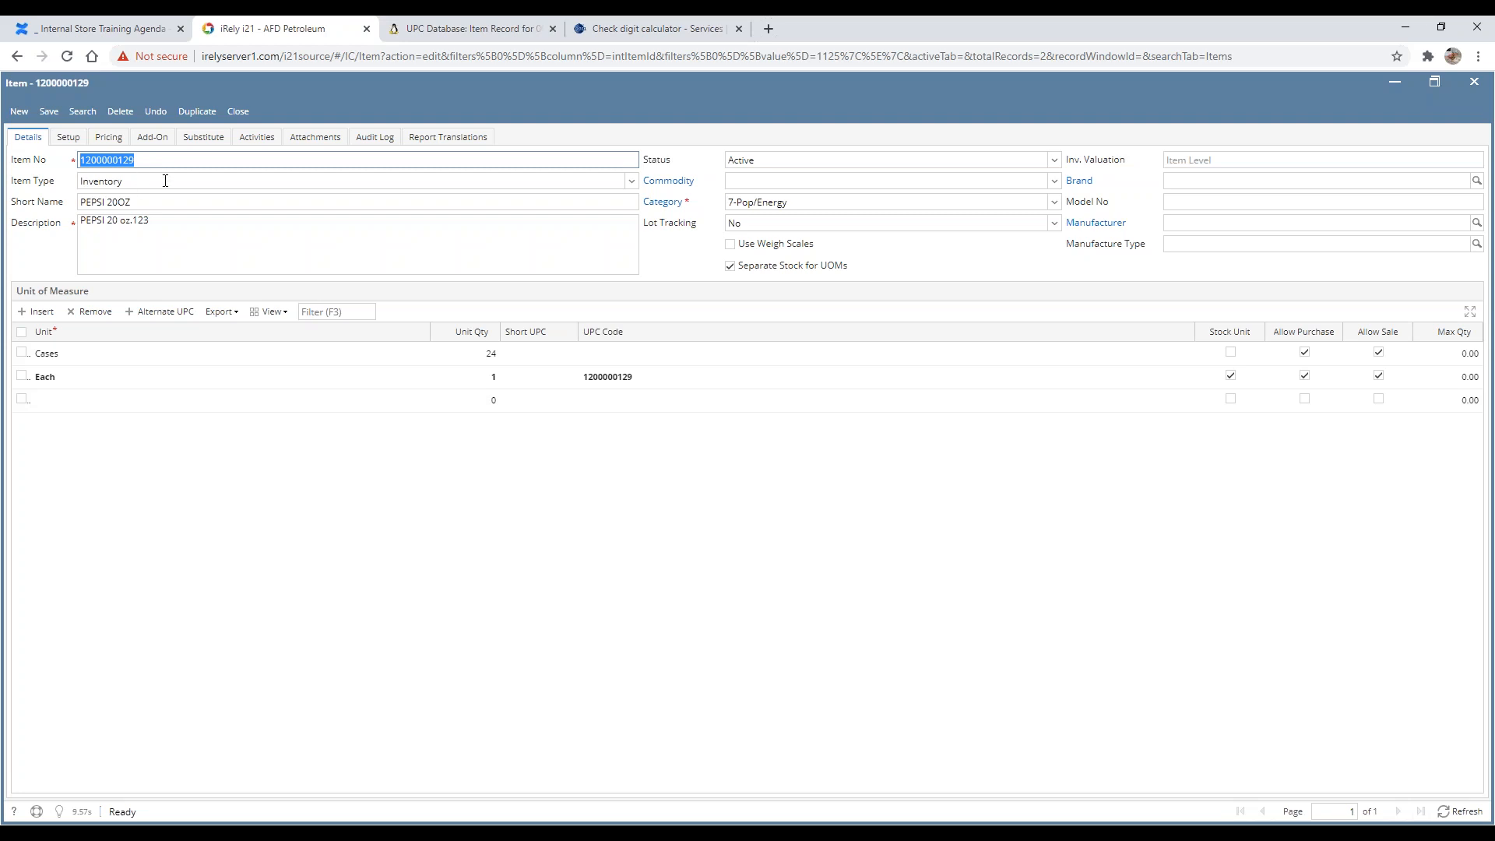
pyautogui.press('Tab')
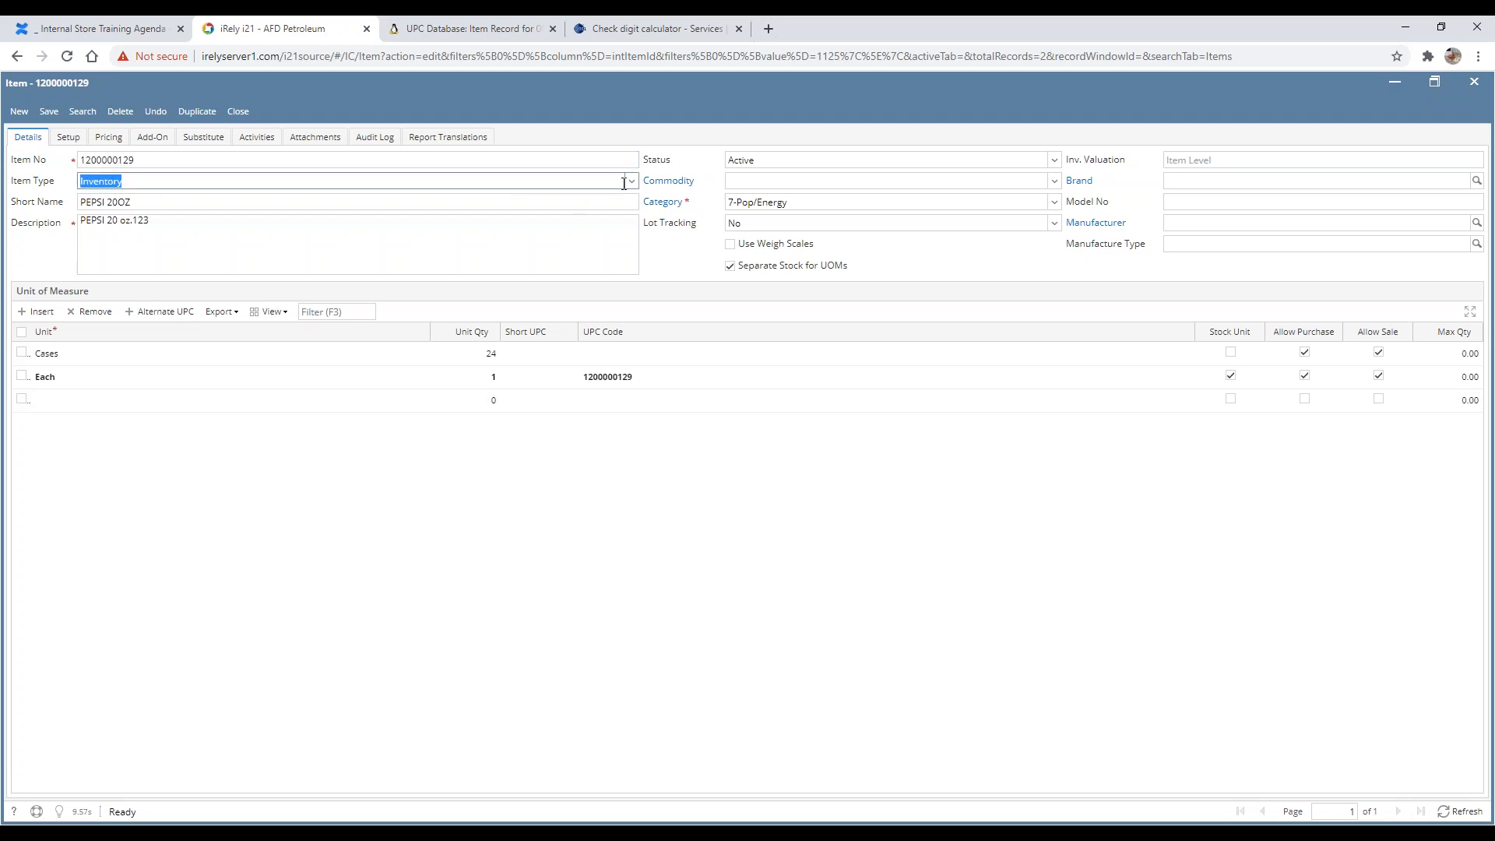
pyautogui.click(629, 183)
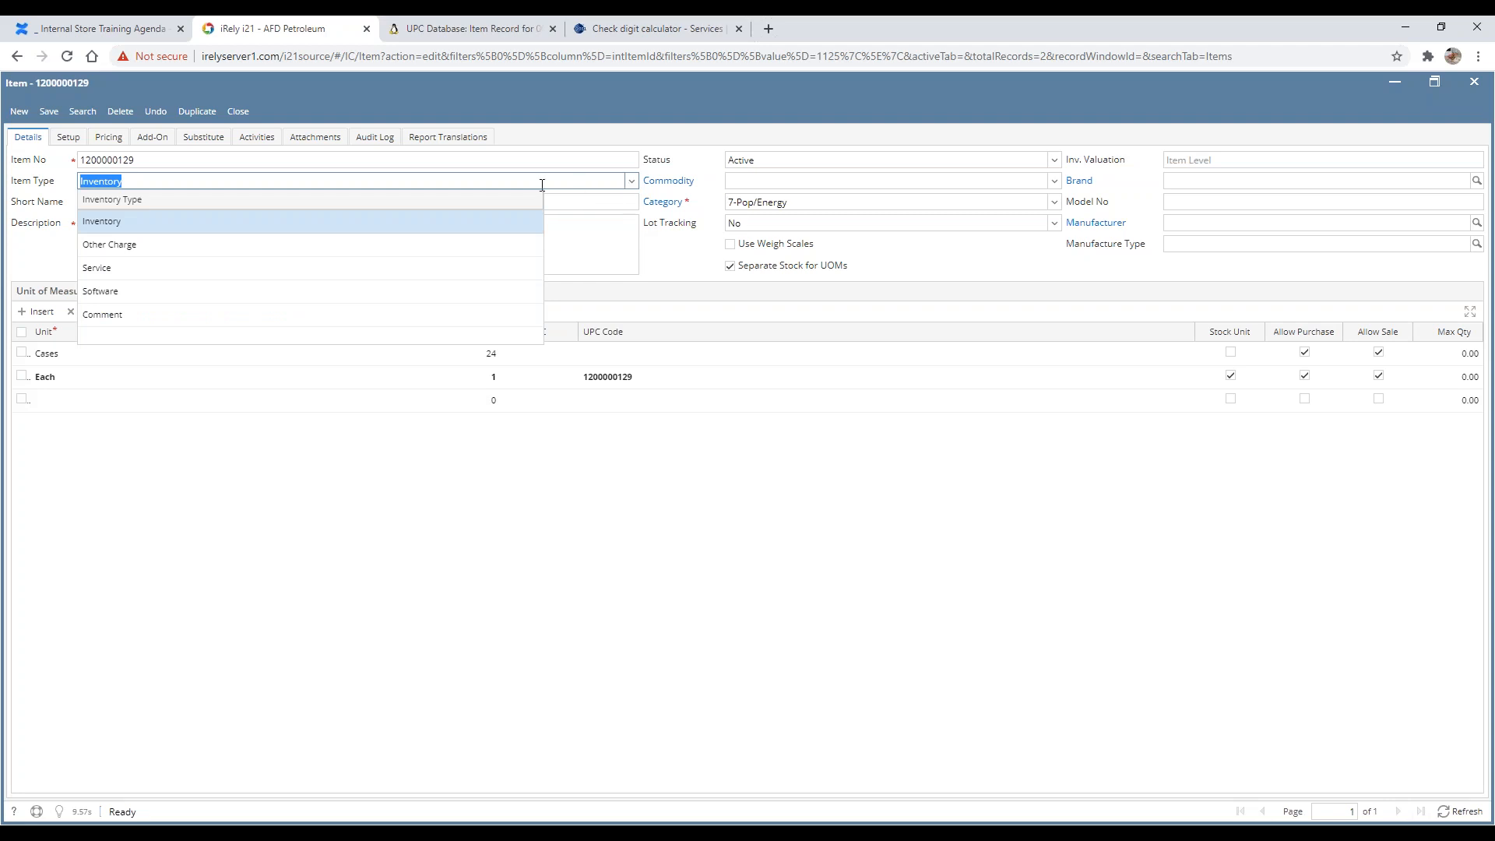
pyautogui.click(181, 179)
pyautogui.click(671, 259)
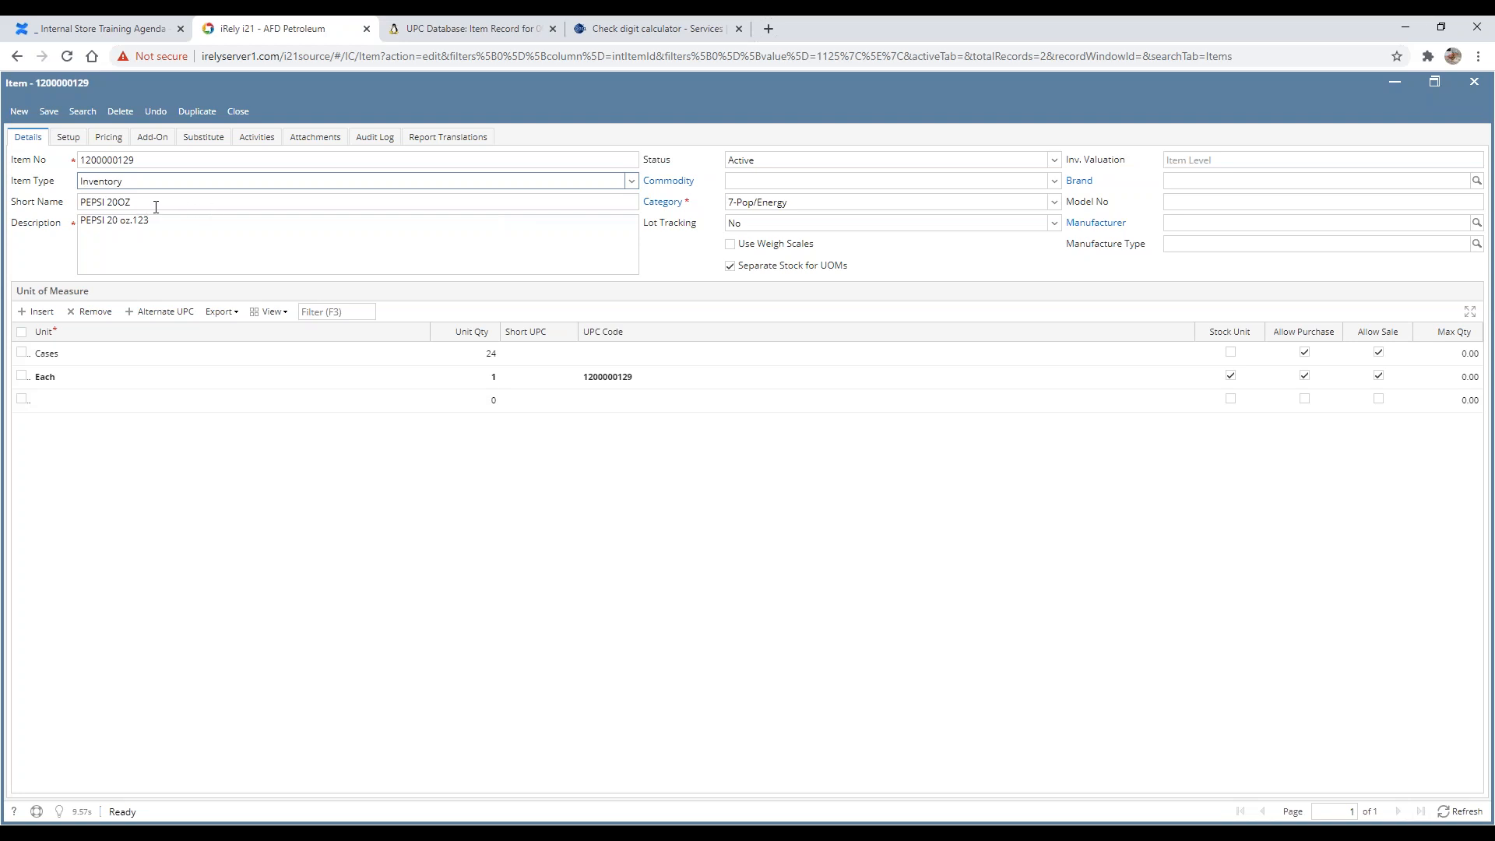
pyautogui.click(184, 204)
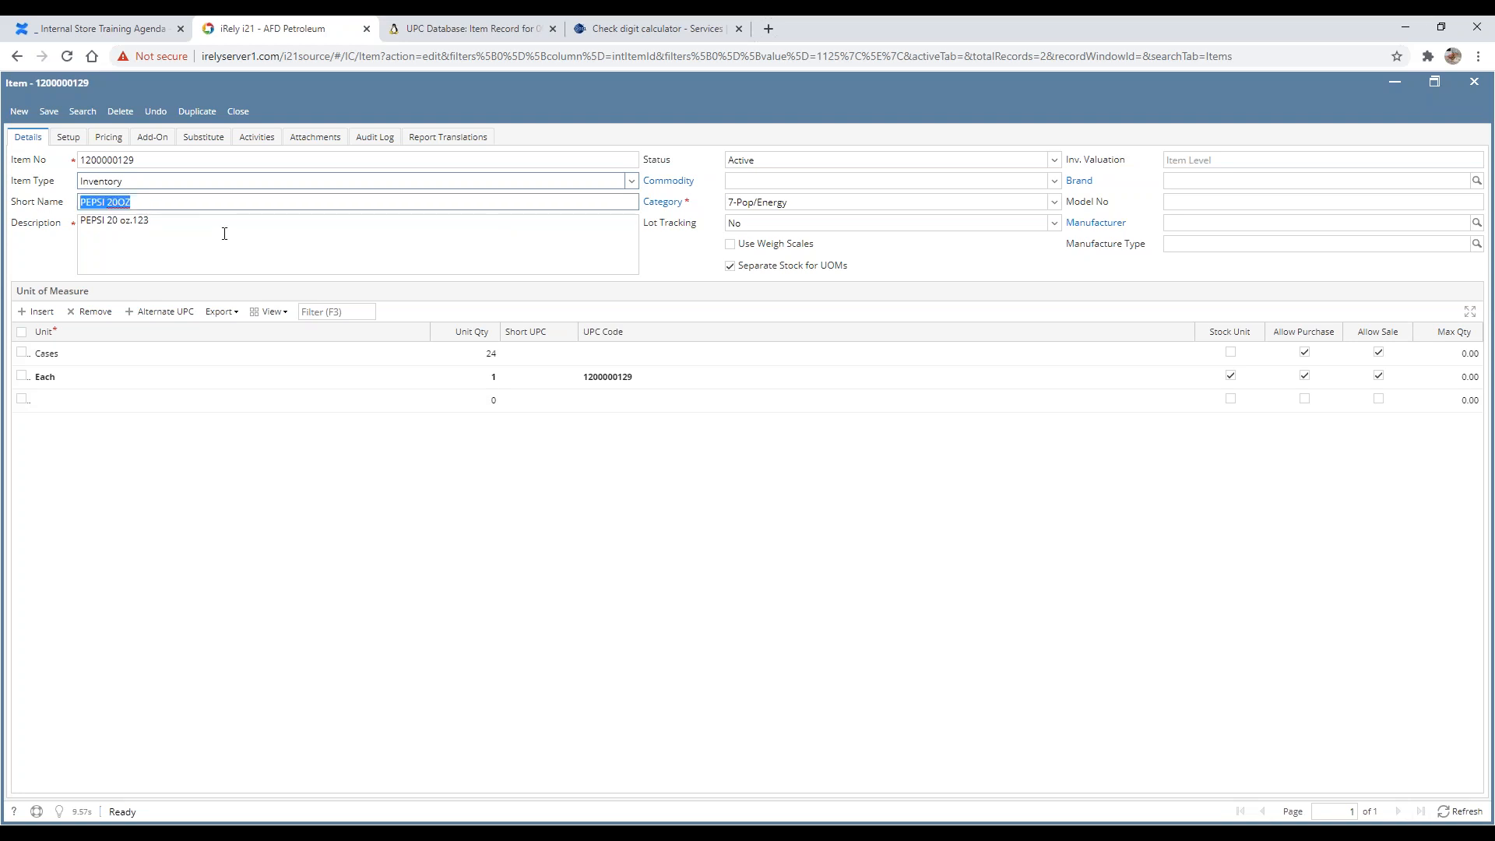
pyautogui.moveTo(152, 222); pyautogui.dragTo(69, 244)
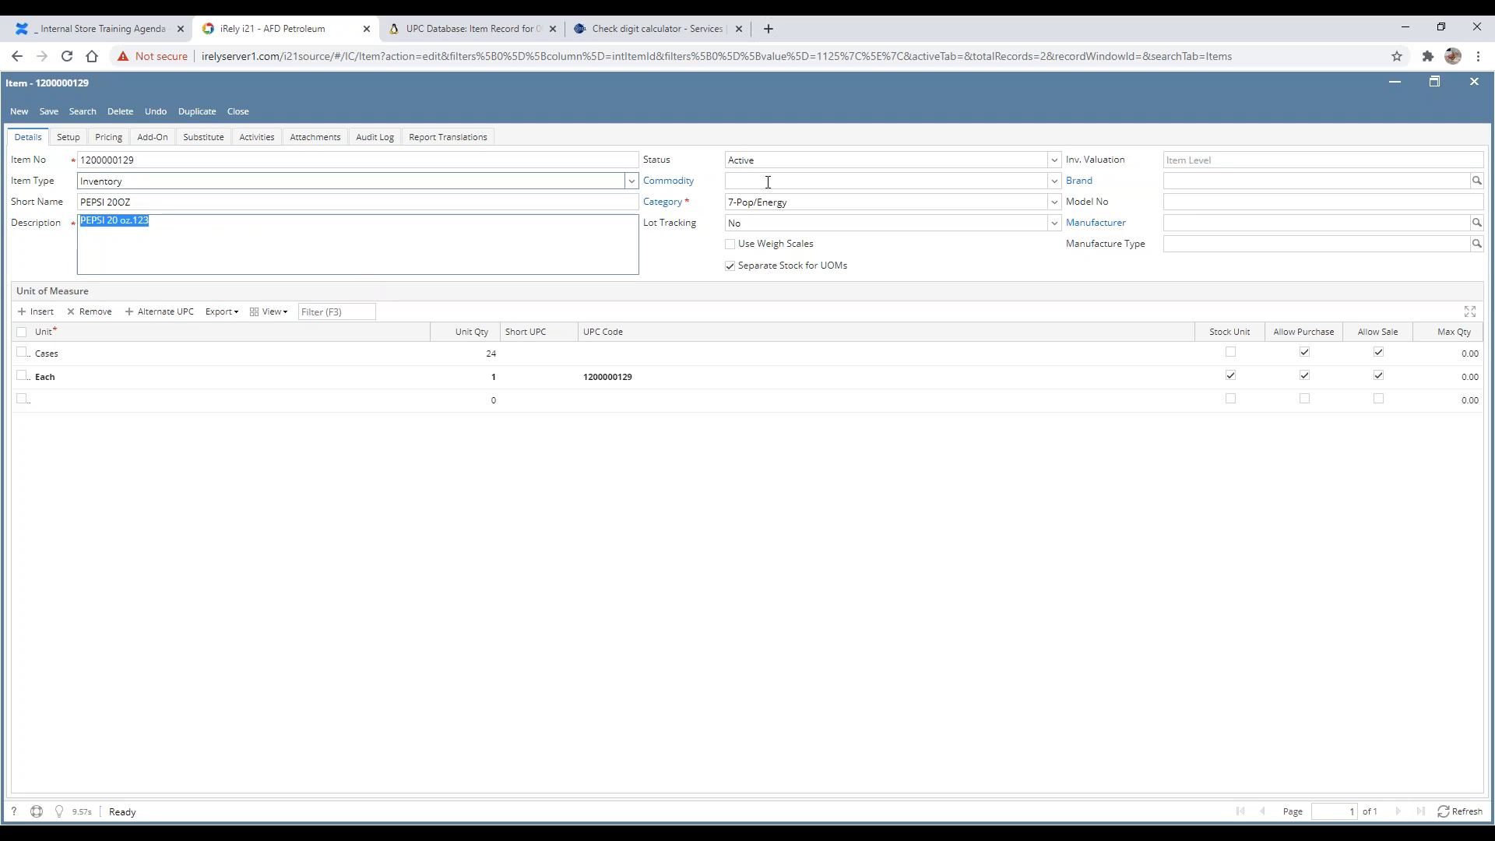
pyautogui.click(1054, 160)
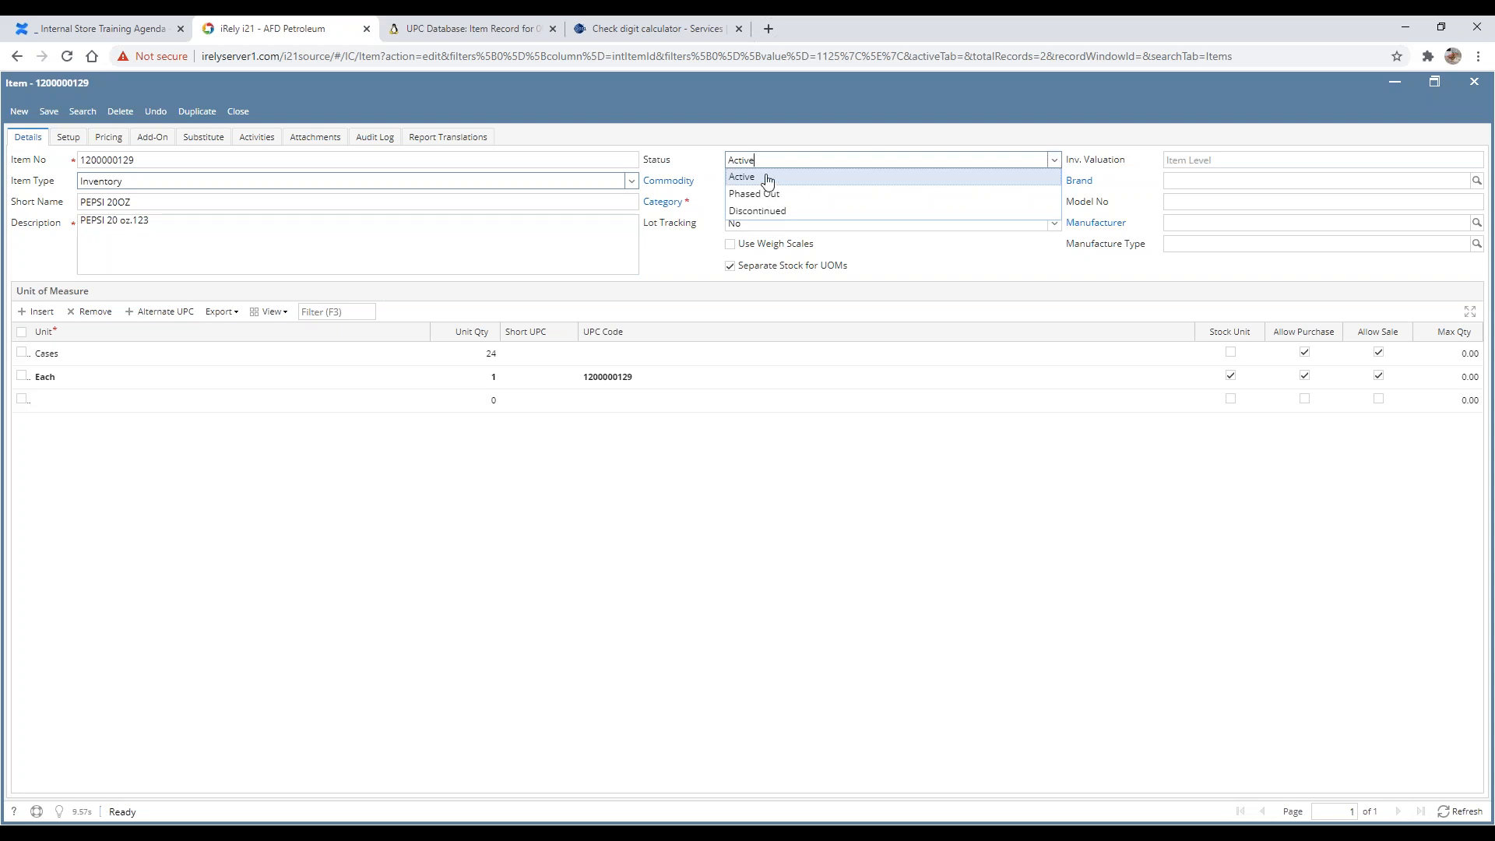
pyautogui.click(704, 141)
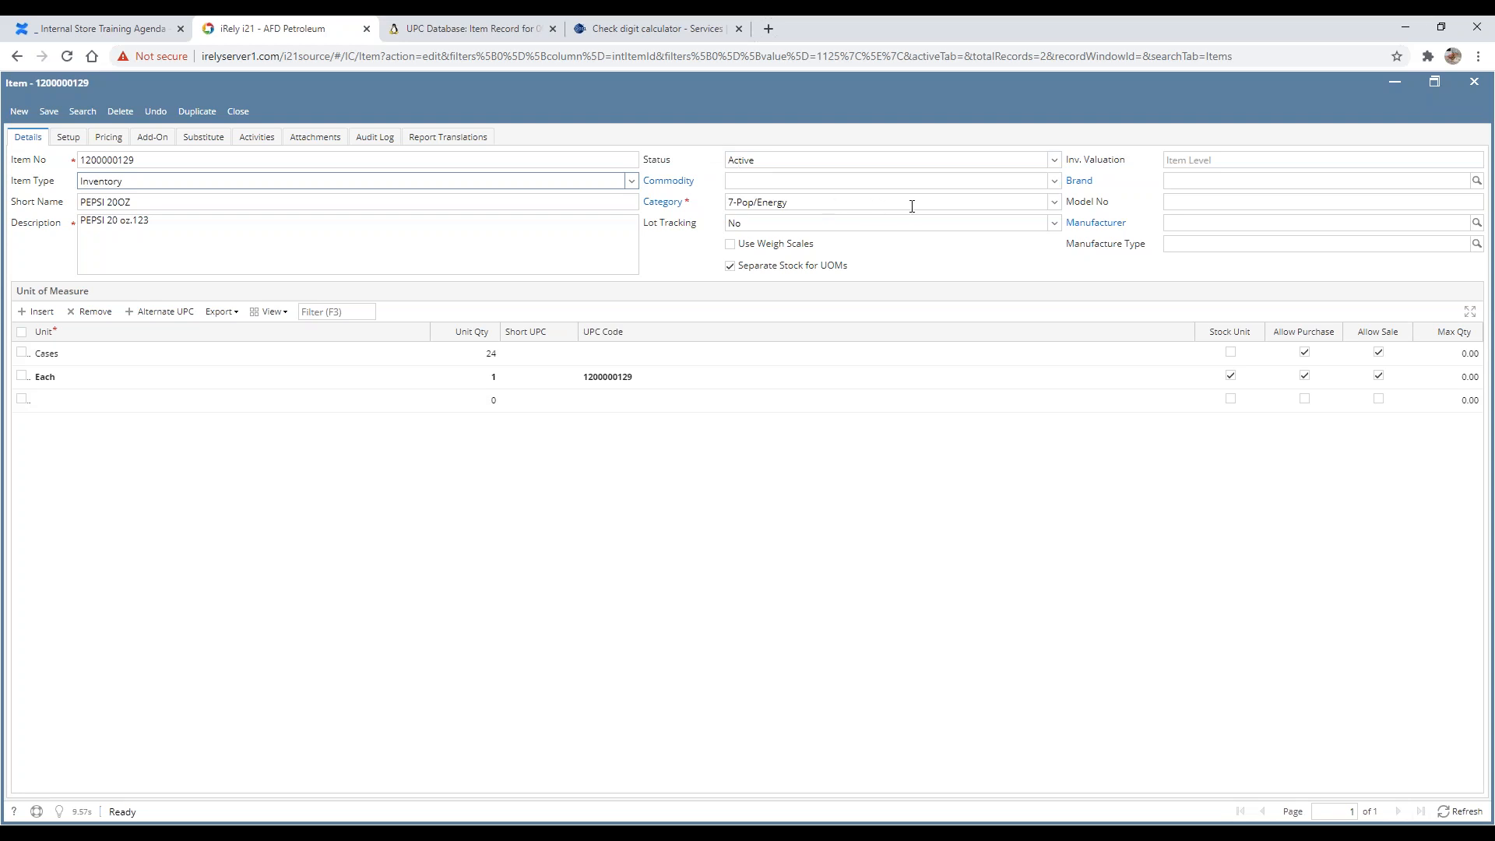
# Step: Examine the Category and Lot Tracking fields and the Cases and Each unit of measure rows
pyautogui.click(868, 209)
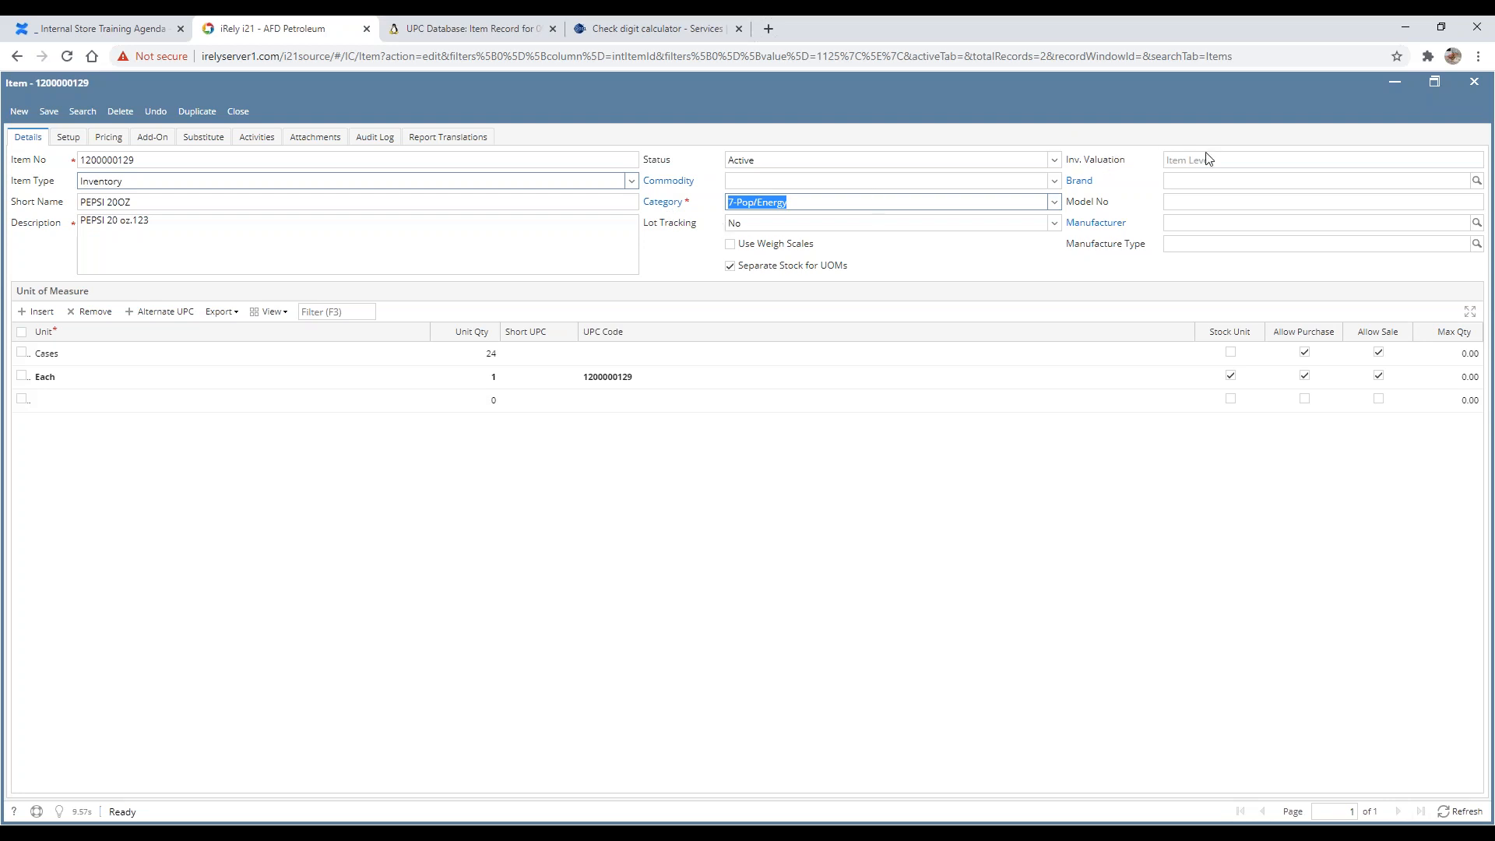
pyautogui.click(765, 224)
pyautogui.click(995, 259)
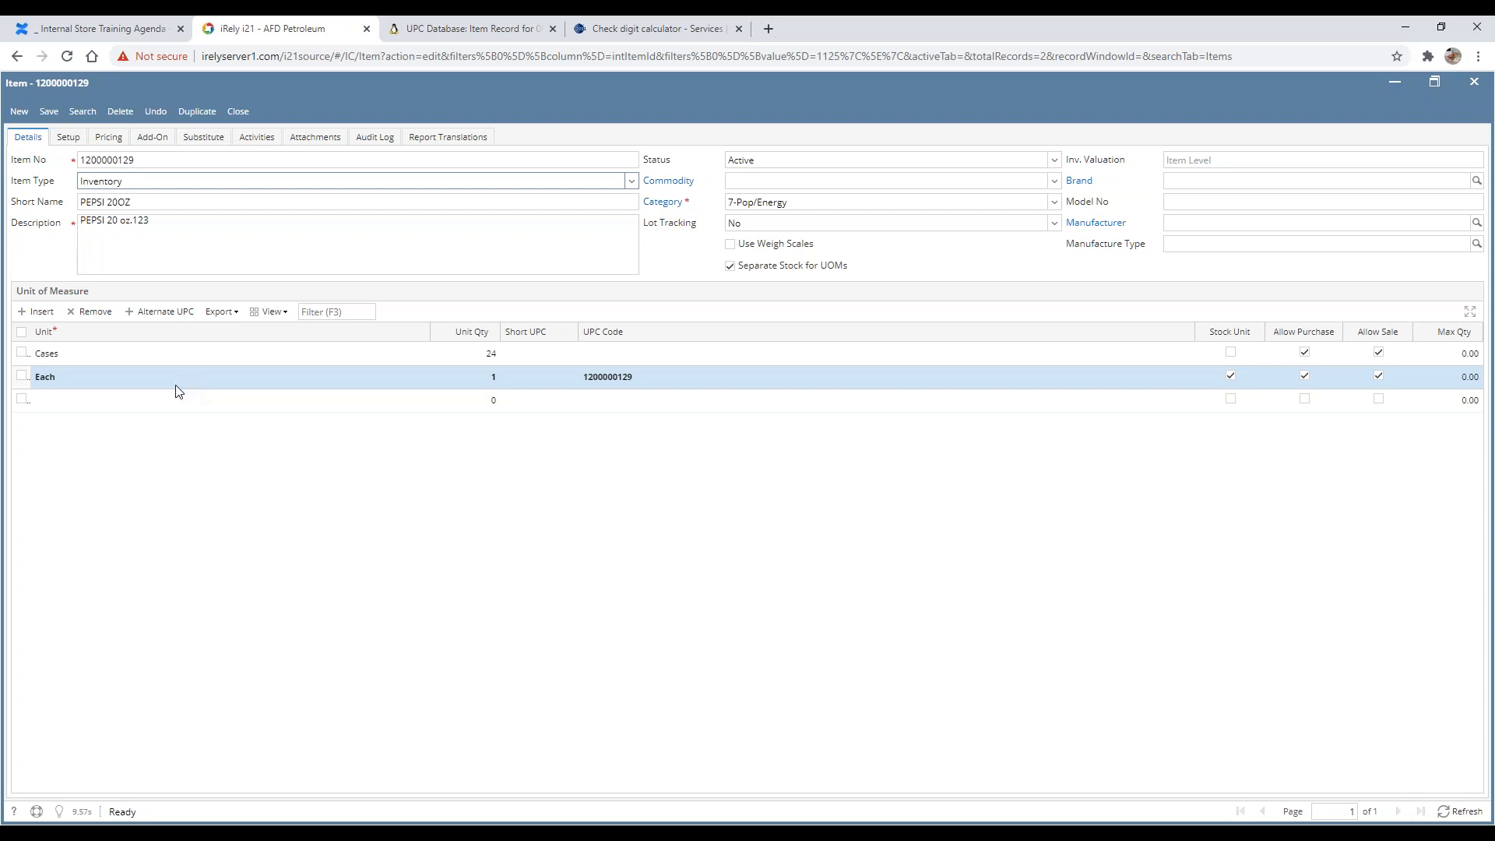
pyautogui.click(158, 360)
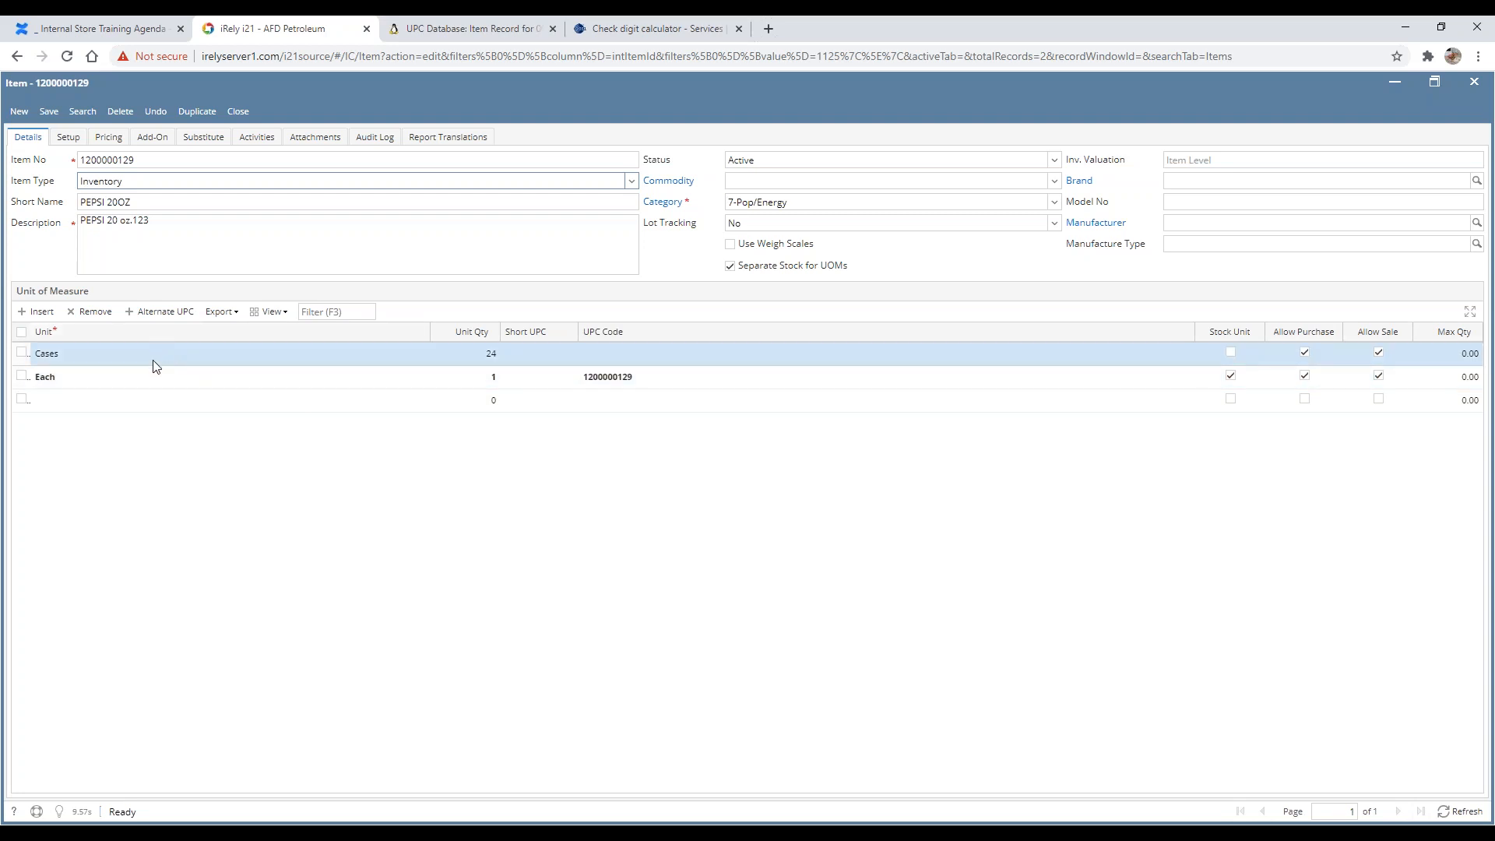
pyautogui.click(165, 380)
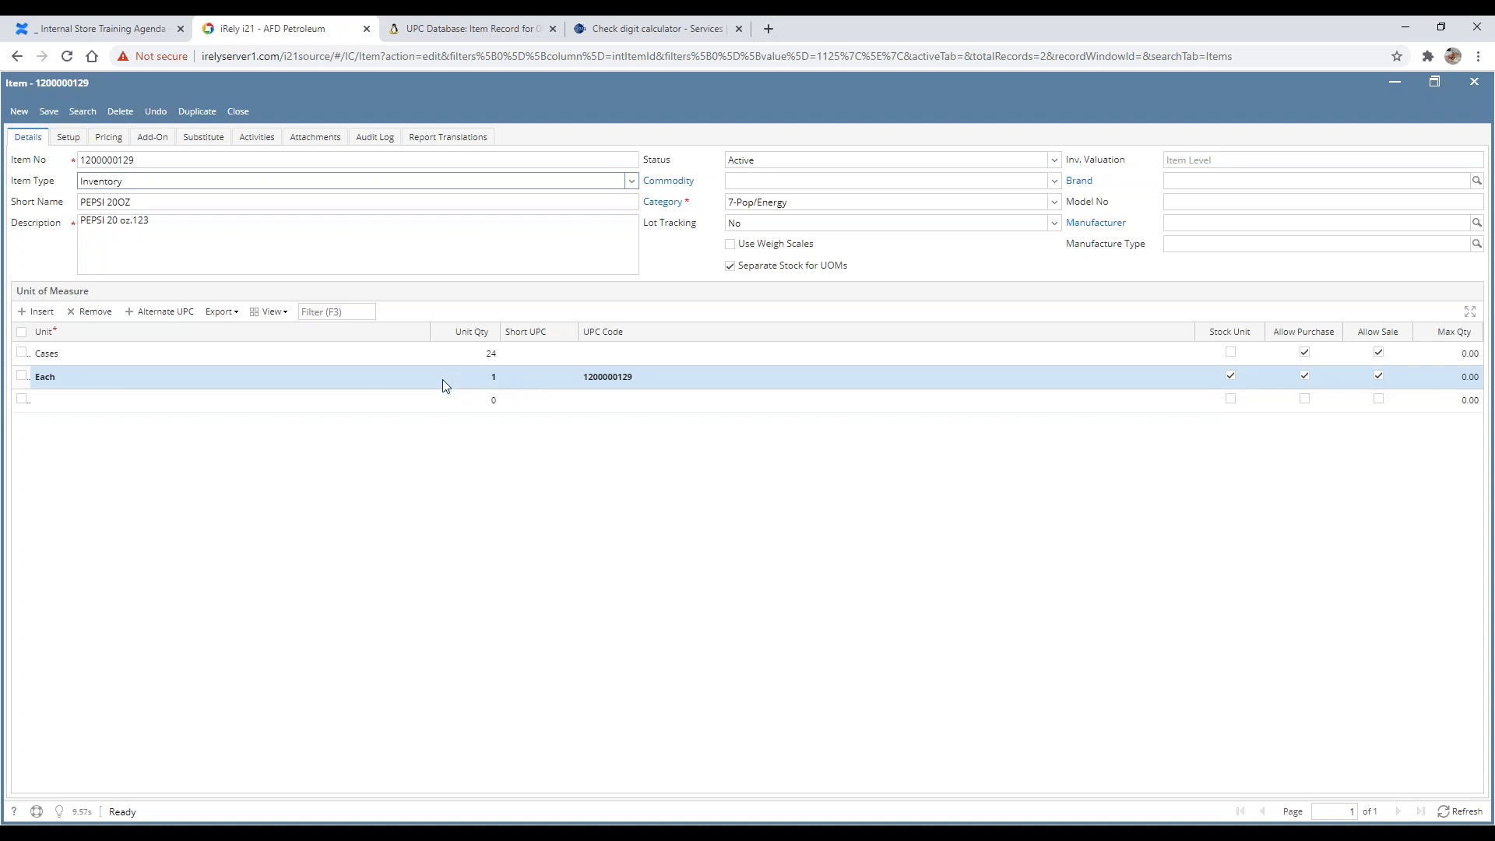
pyautogui.click(671, 381)
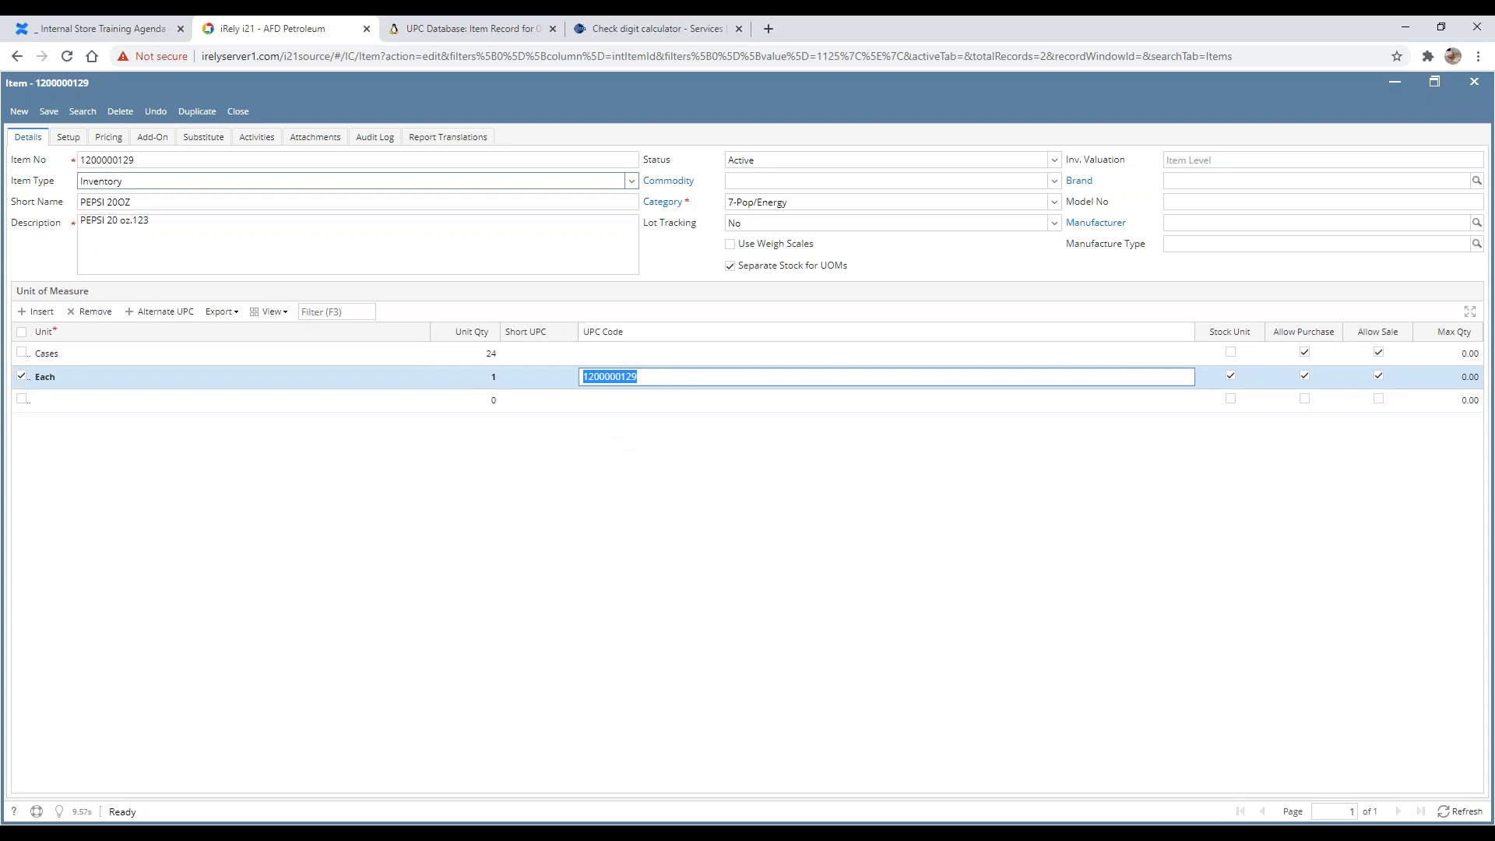
pyautogui.click(672, 293)
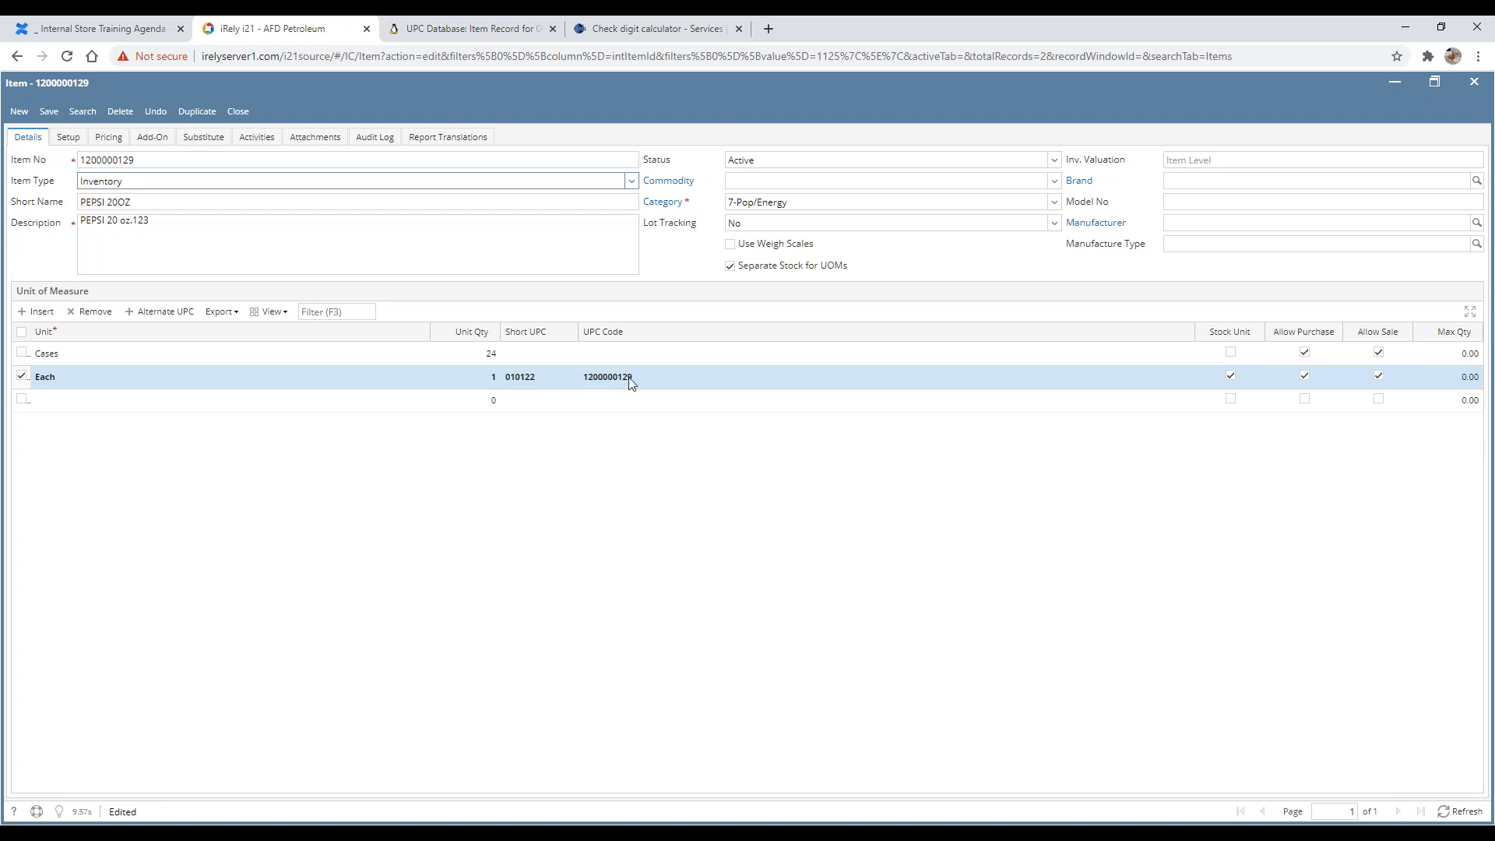
# Step: Browse the item's Setup tab through its GL Accounts, Book and Location sub-tabs
pyautogui.click(67, 137)
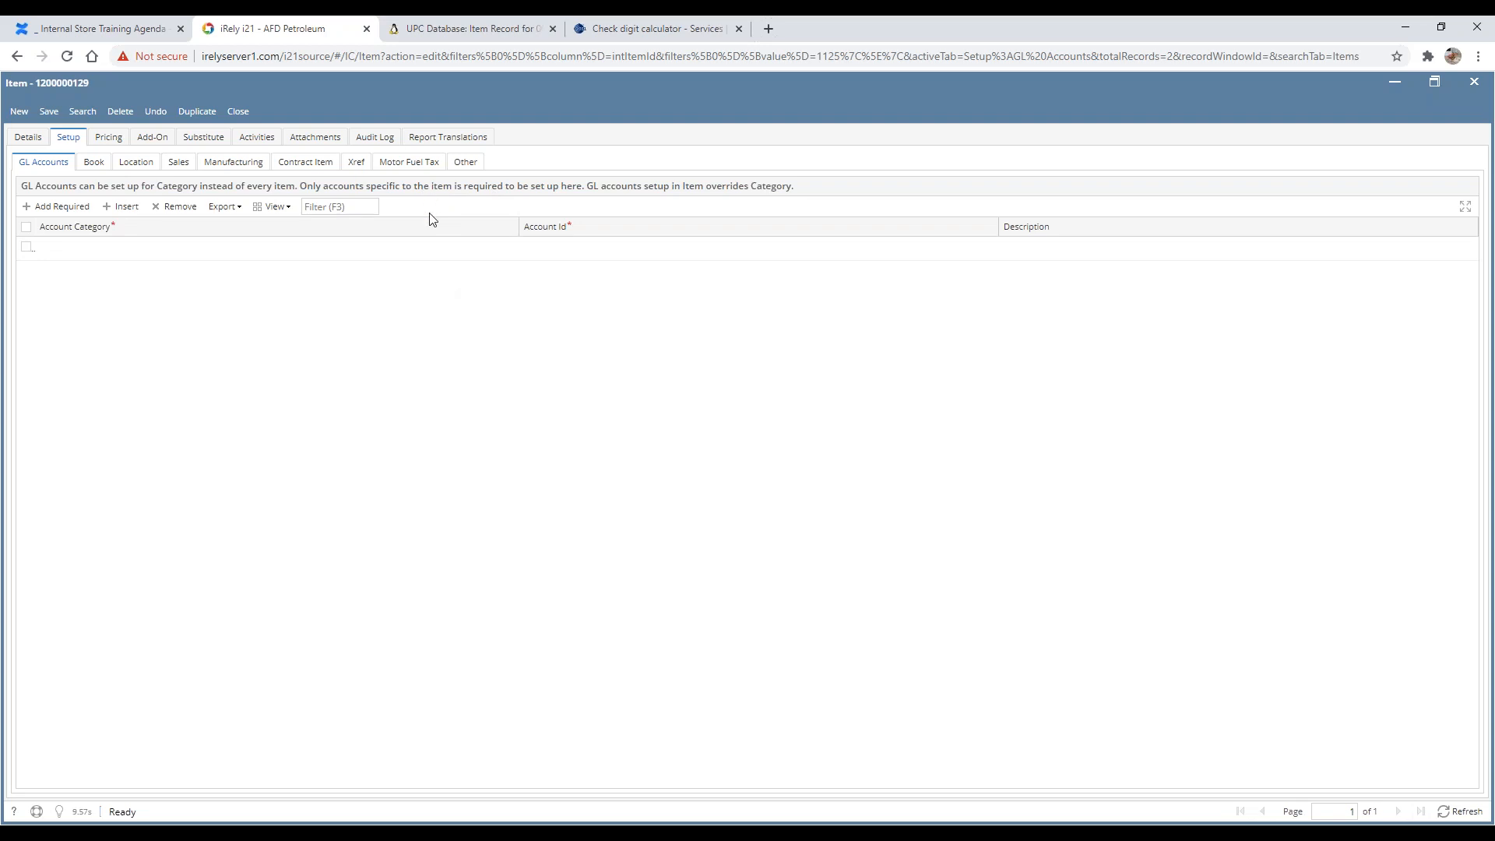
pyautogui.click(107, 167)
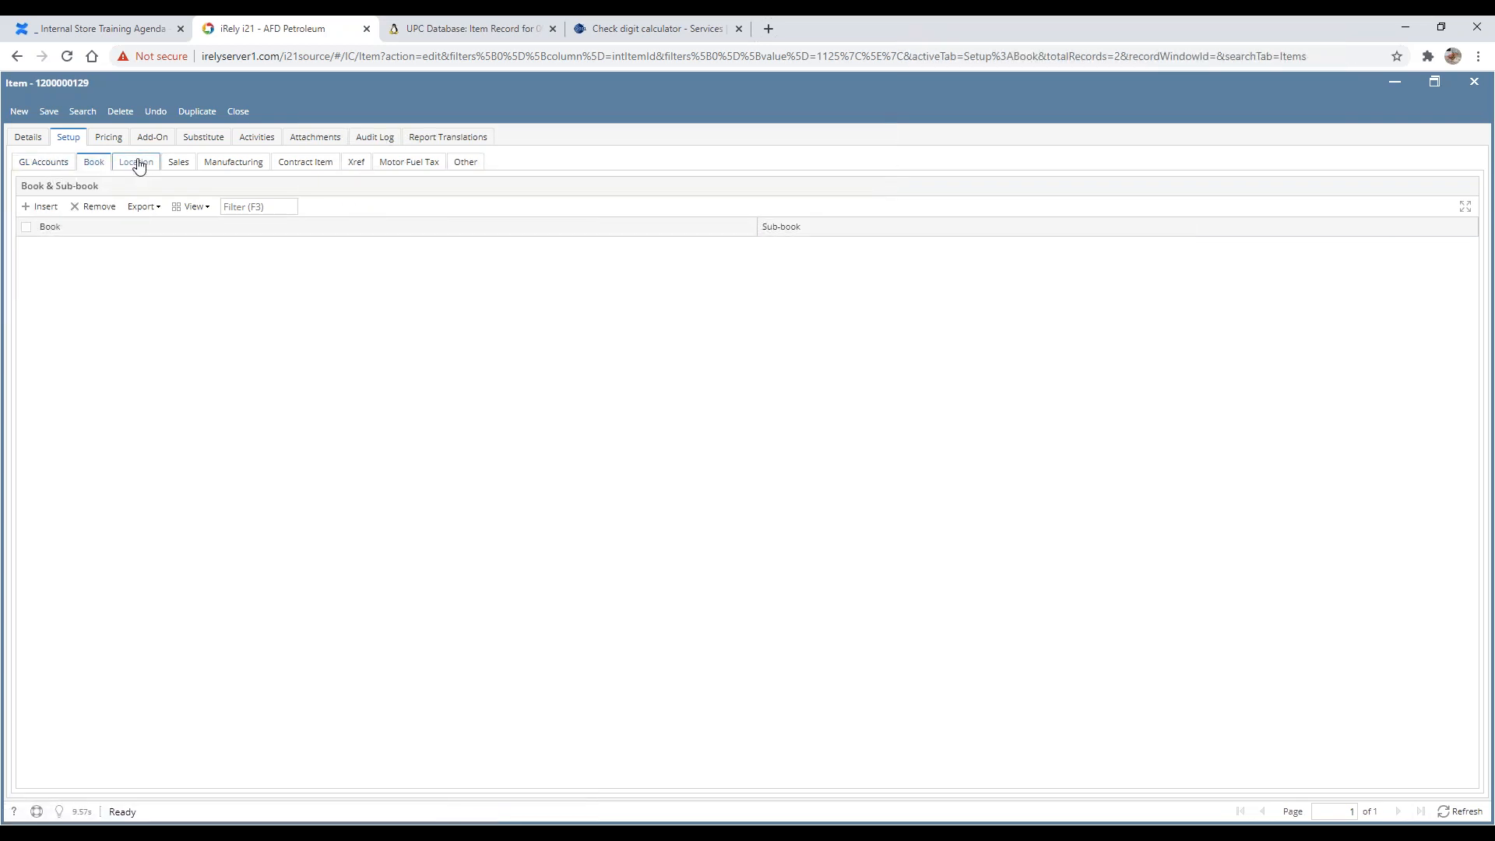
pyautogui.click(138, 165)
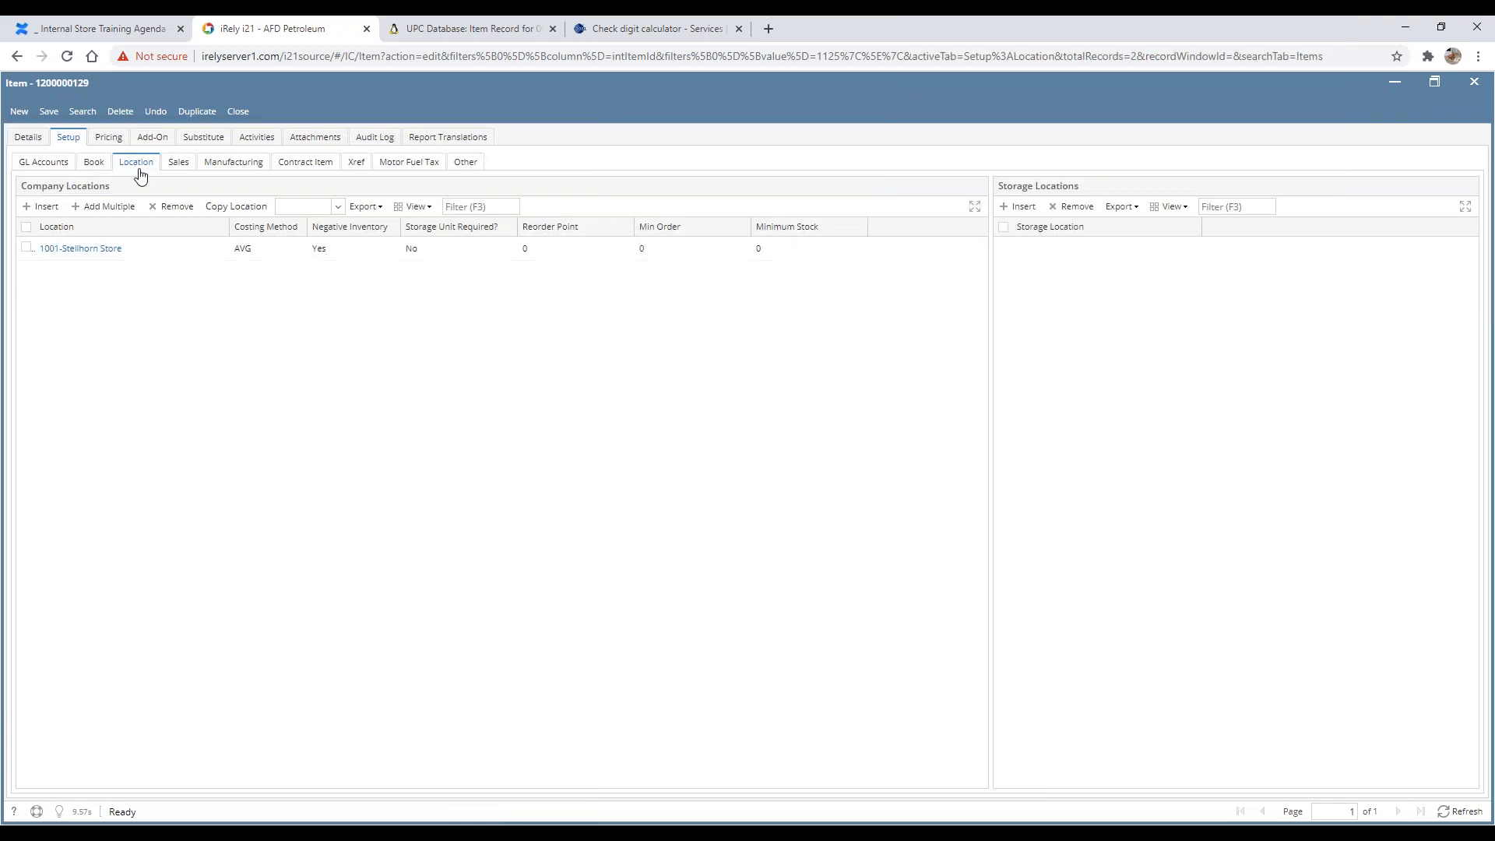
# Step: Clear the Short UPC from the Each unit of measure on the item's Details tab
pyautogui.click(99, 250)
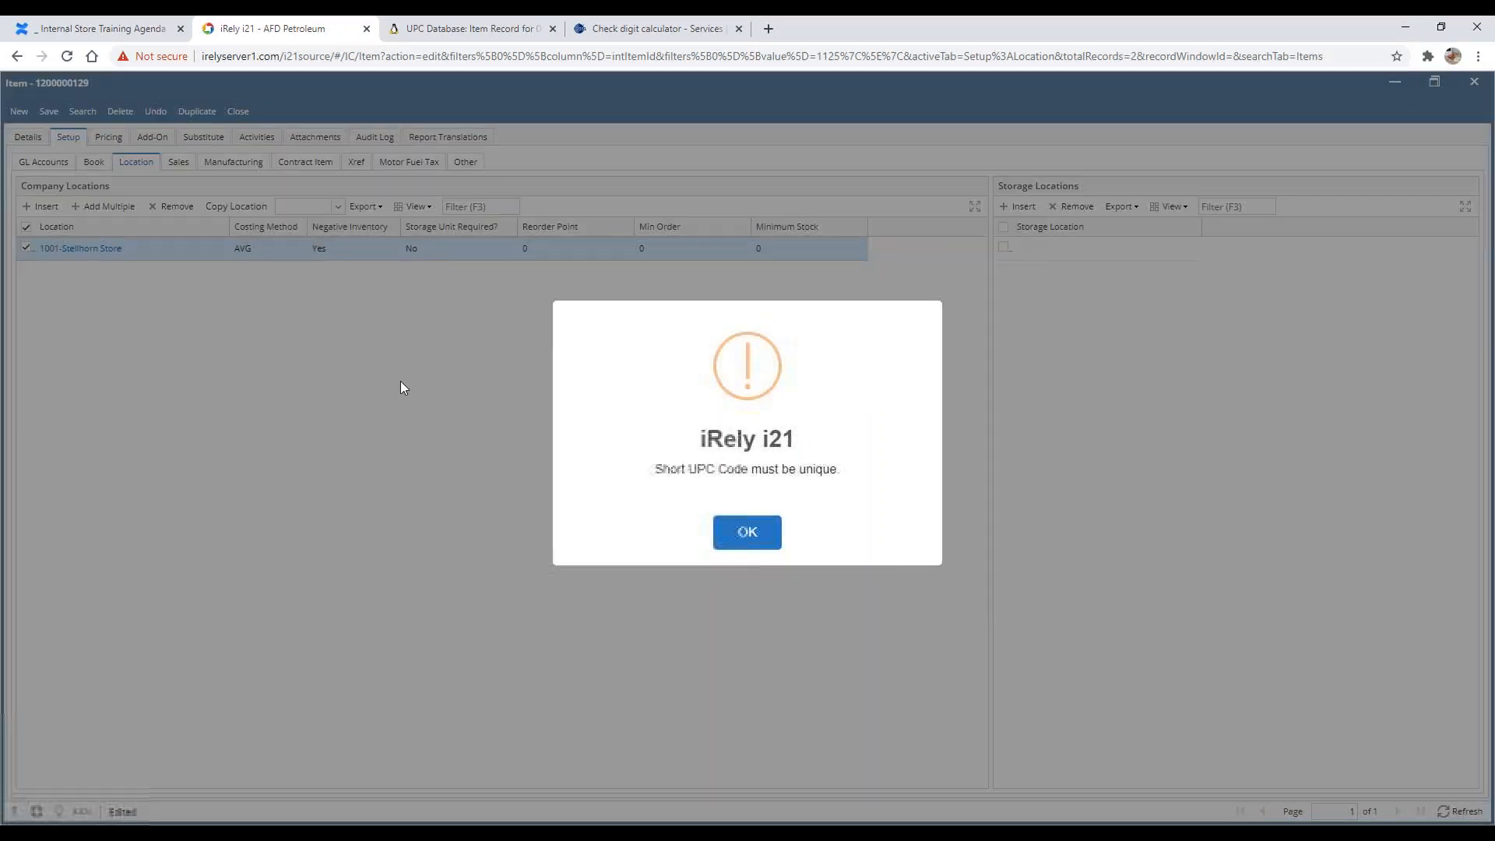
pyautogui.click(749, 533)
pyautogui.click(31, 140)
pyautogui.click(561, 378)
pyautogui.press('Delete')
pyautogui.press('Return')
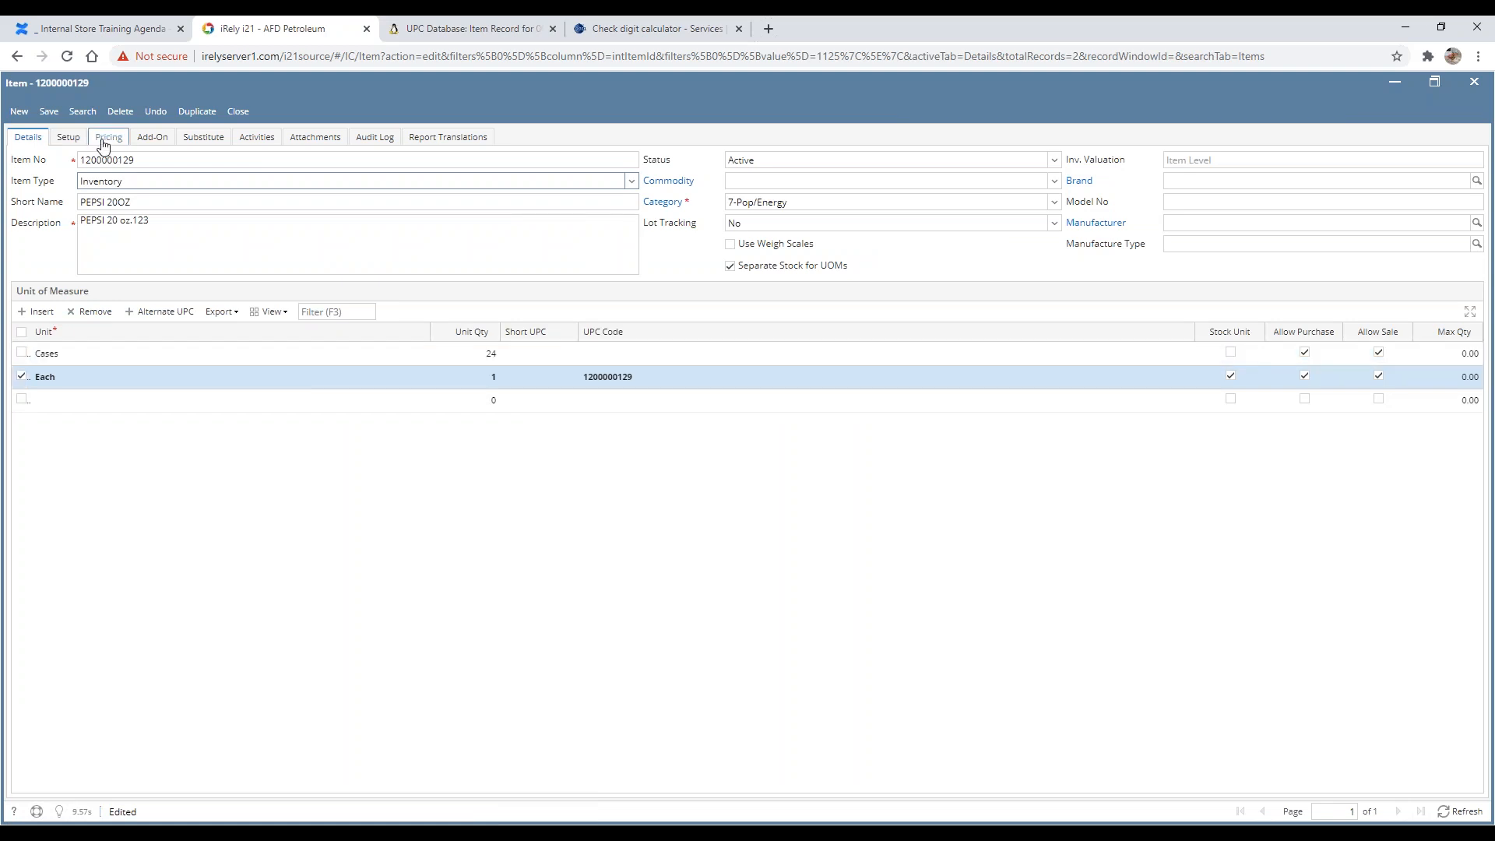
# Step: View the item's Pricing tab, then open the 1001-Stellhorn Store item location record
pyautogui.click(103, 140)
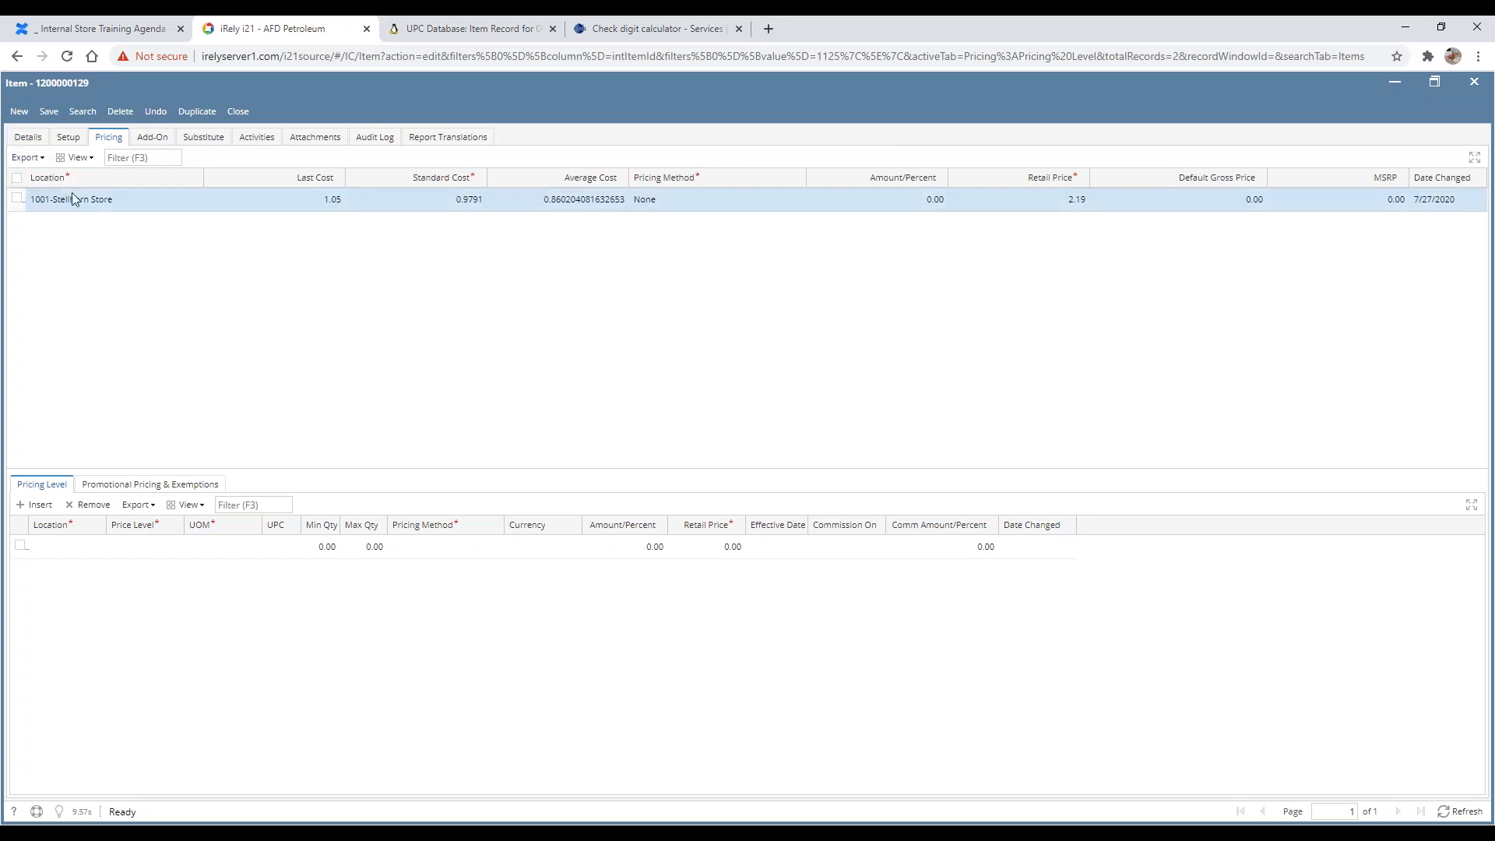
pyautogui.click(67, 138)
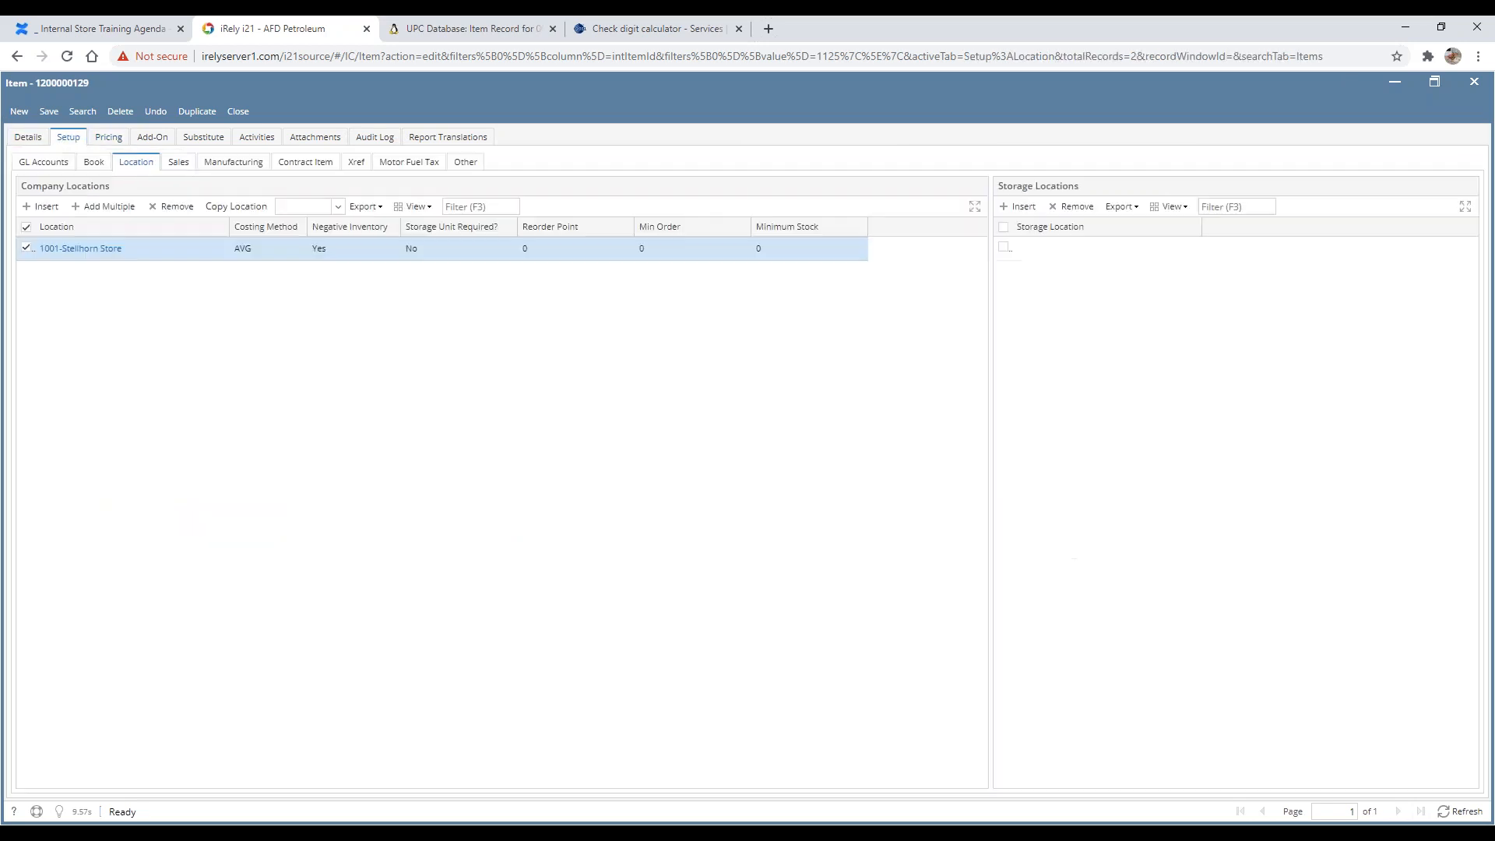
pyautogui.click(85, 252)
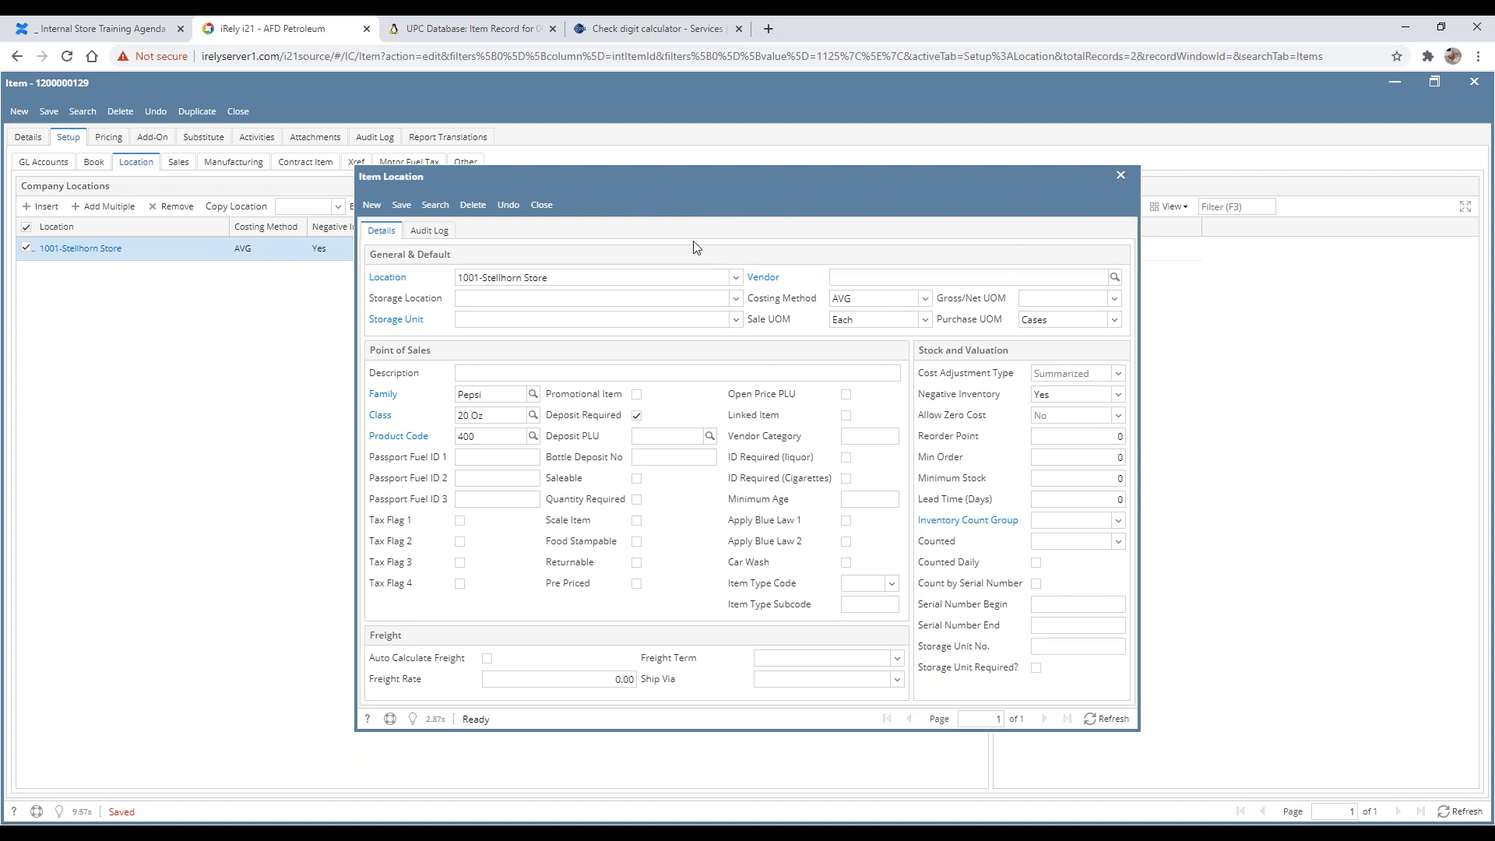
# Step: Examine the location's Costing Method, Sale UOM, and the Family, Class and Product Code lookups
pyautogui.click(856, 302)
pyautogui.click(904, 320)
pyautogui.click(500, 415)
pyautogui.click(534, 417)
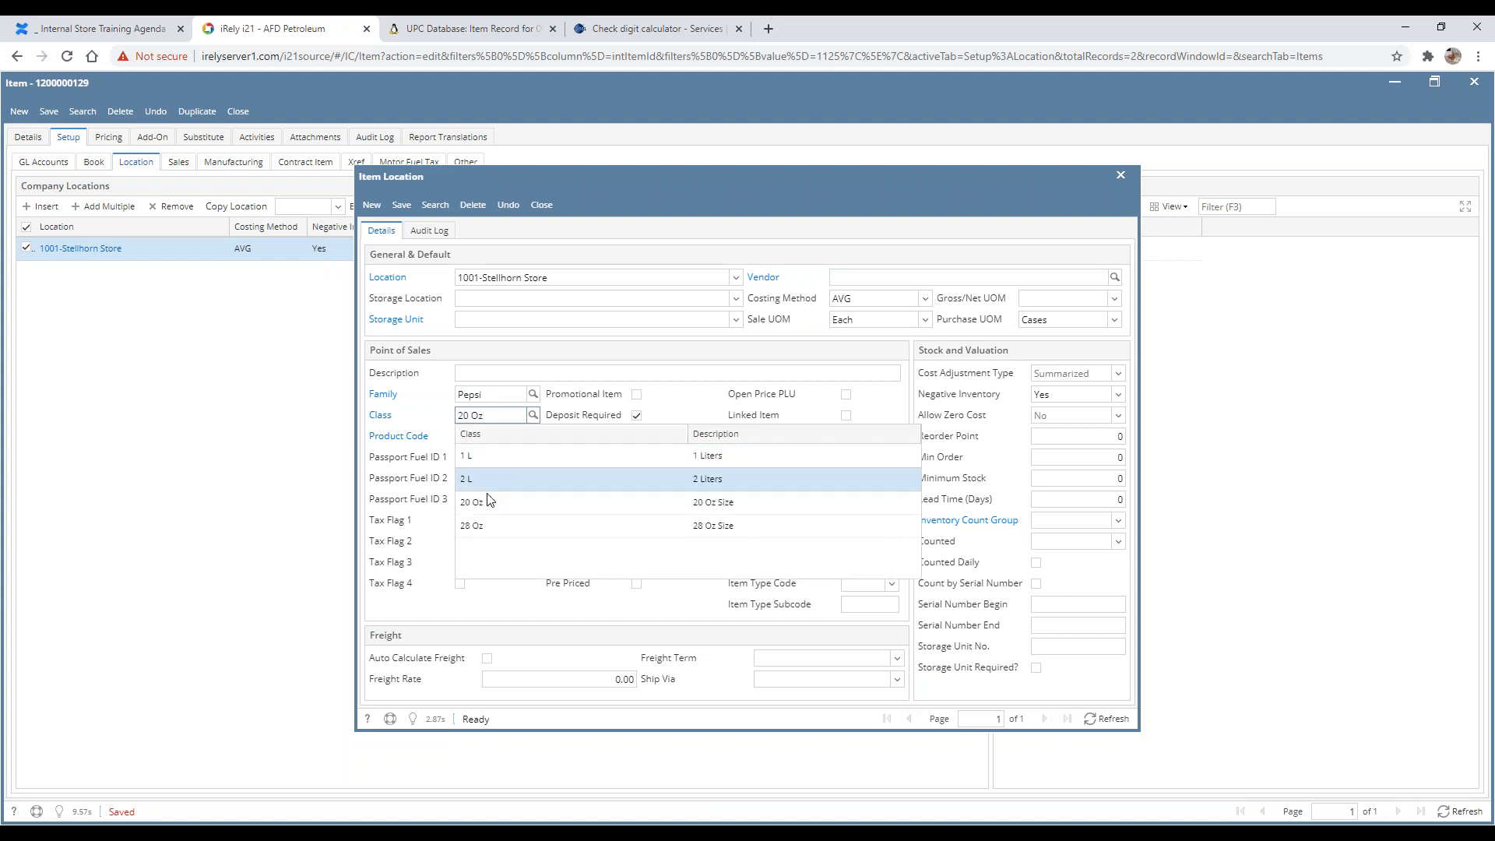
pyautogui.click(477, 370)
pyautogui.click(533, 395)
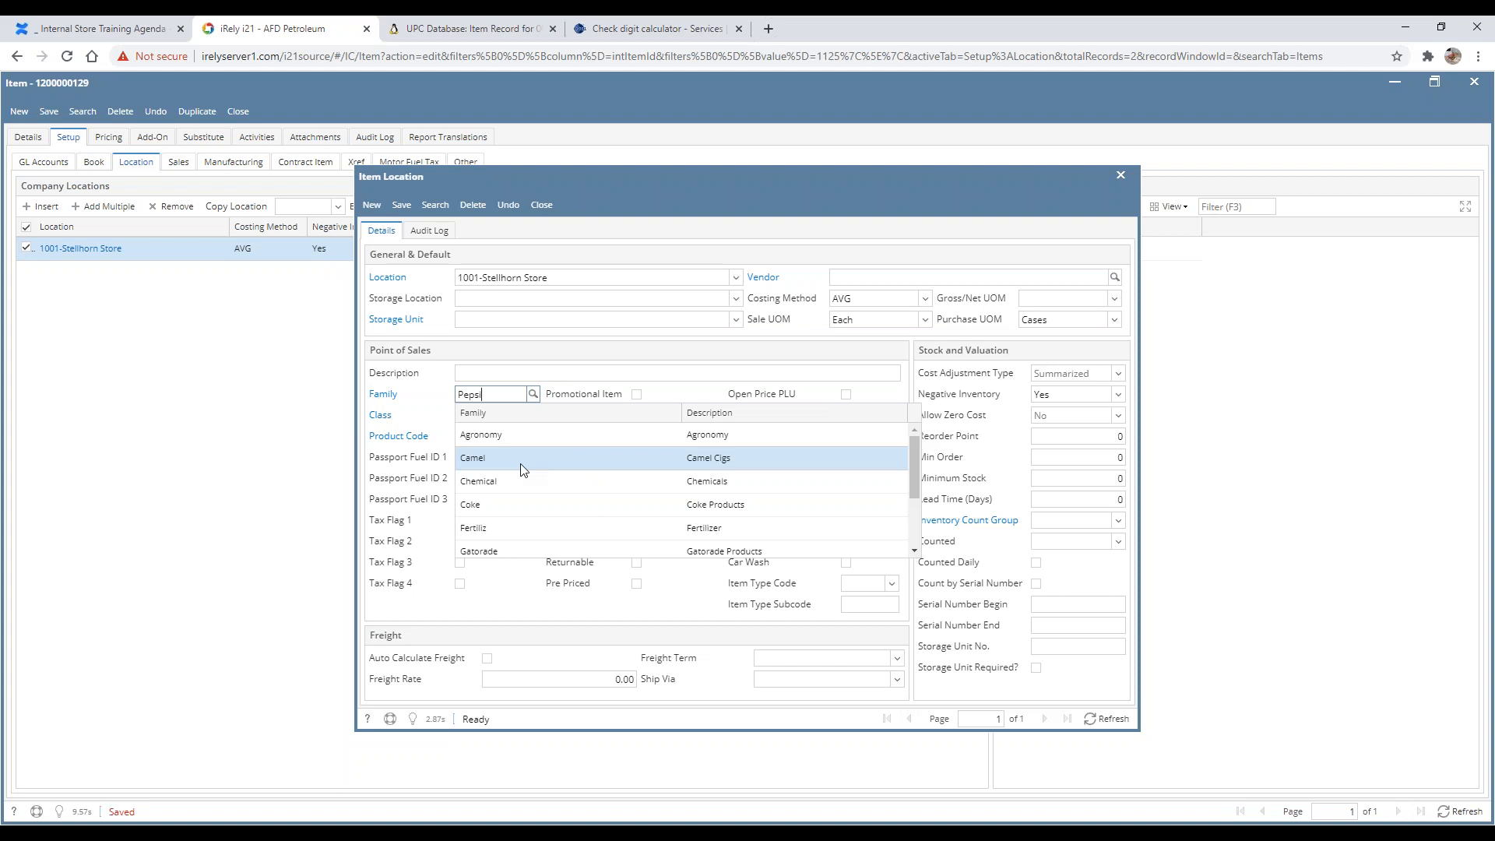
pyautogui.click(439, 353)
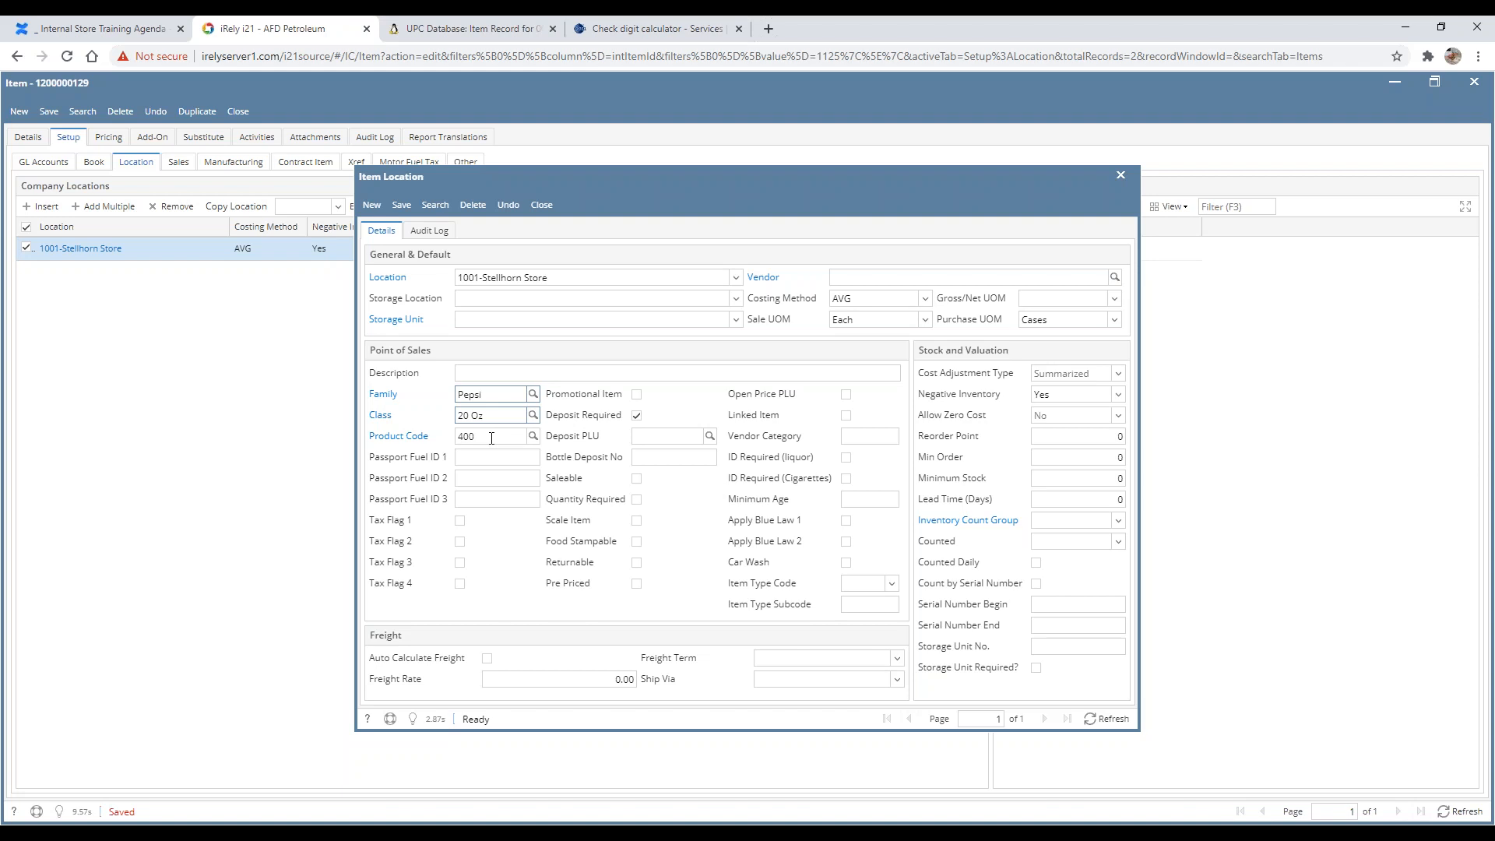
pyautogui.click(503, 438)
# Step: Open a new browser tab and search the web for nacs product codes
pyautogui.click(768, 29)
pyautogui.write('nacs')
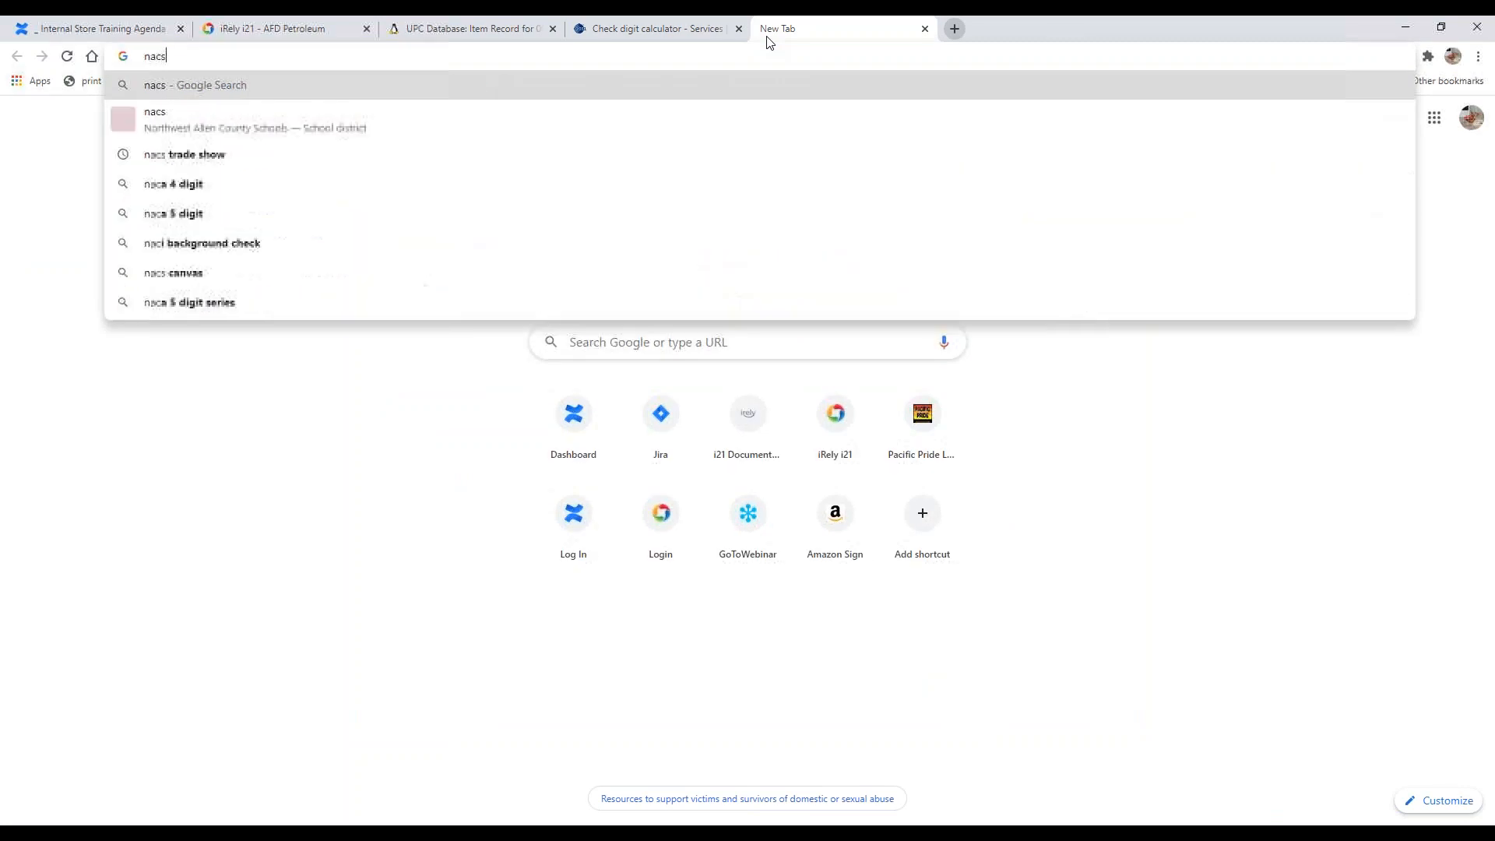
pyautogui.write(' pro')
pyautogui.press('BackSpace')
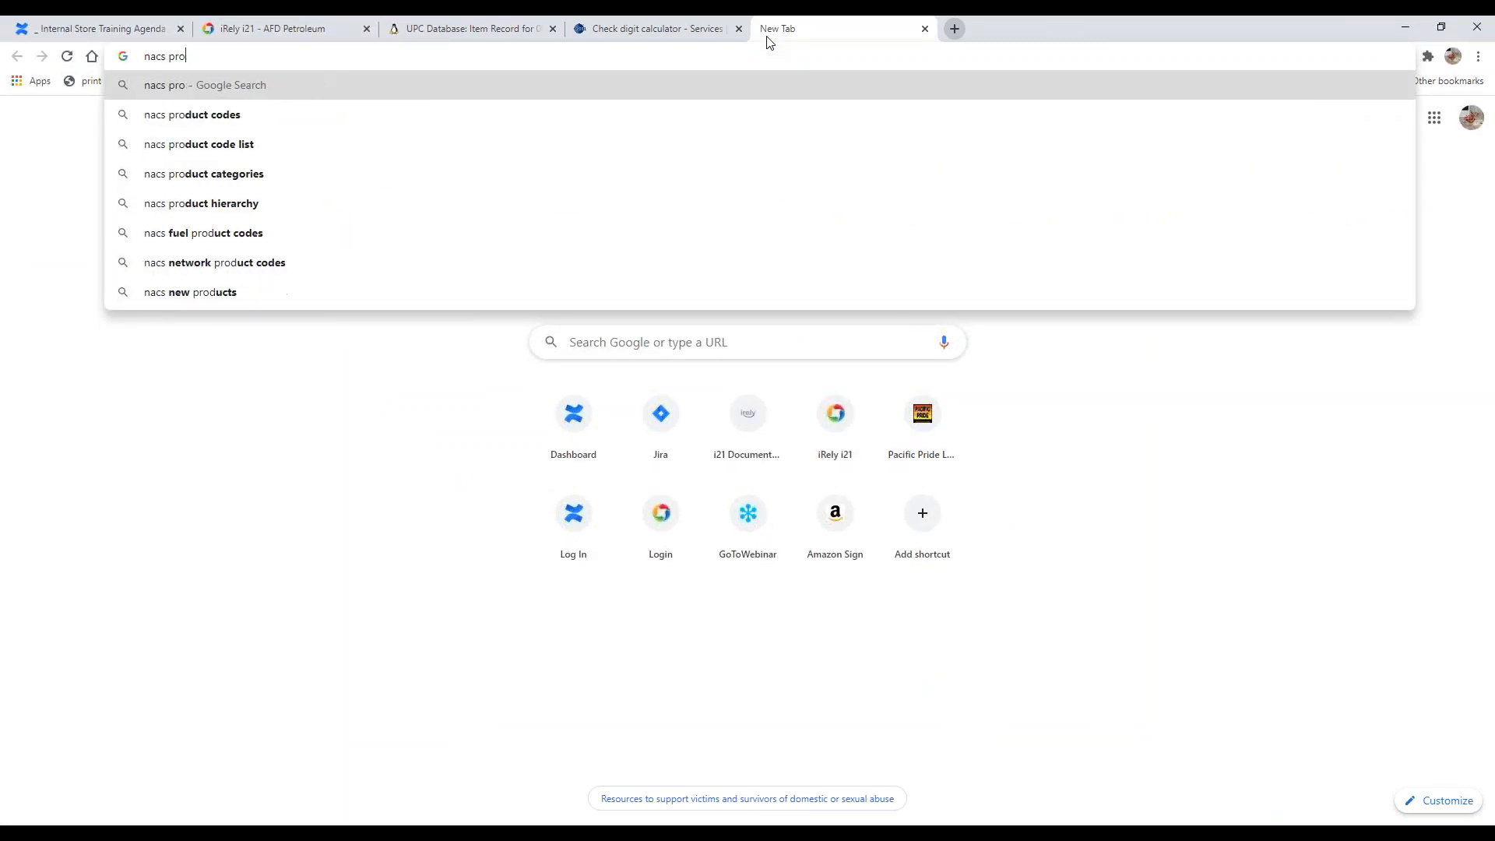
pyautogui.press('Down')
pyautogui.press('Return')
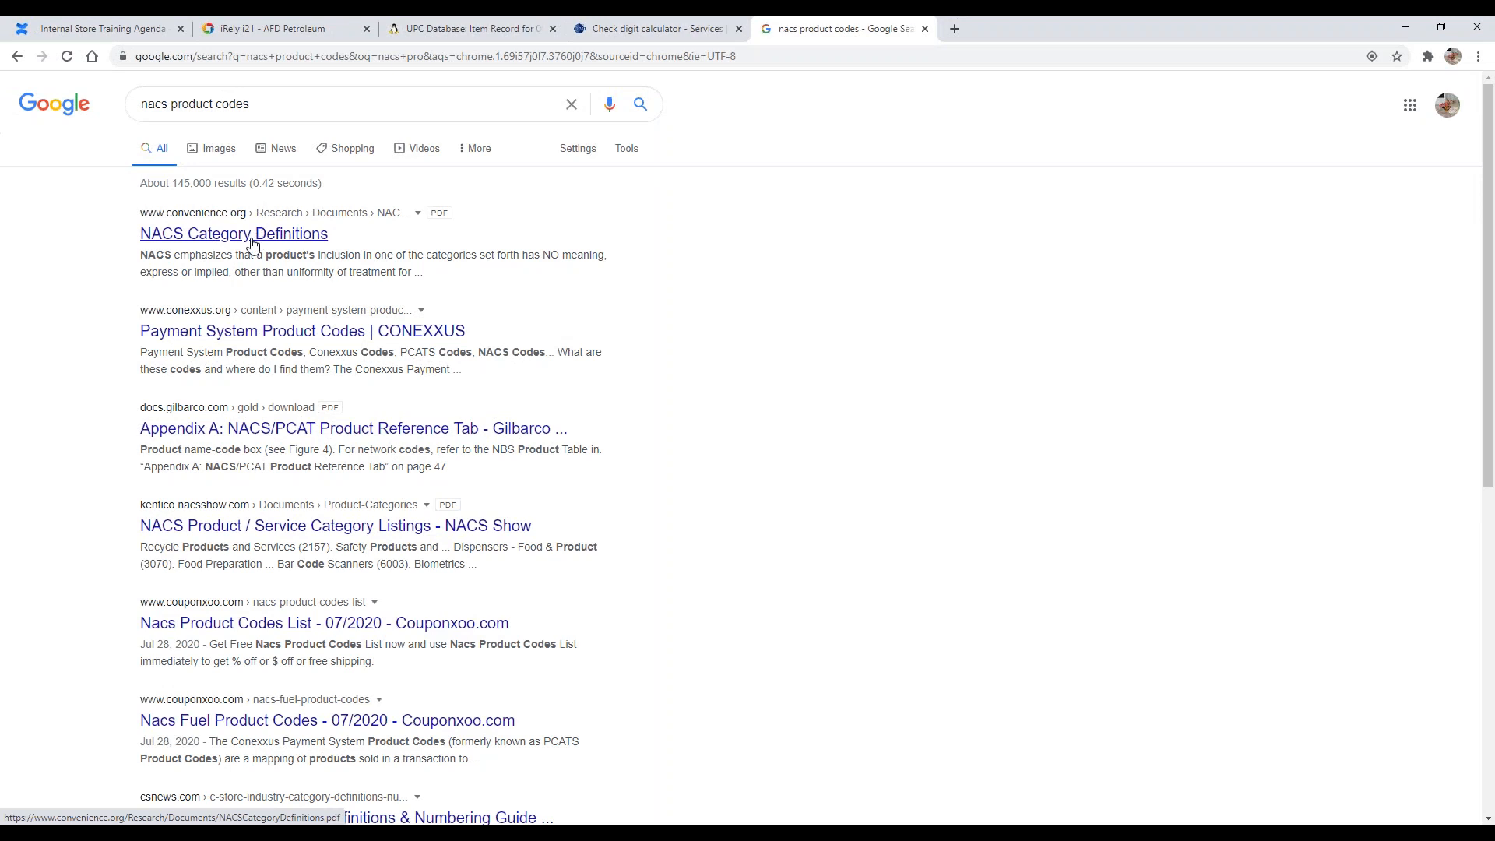
# Step: Open the NACS Category Definitions PDF and scroll through its category number tables
pyautogui.click(253, 243)
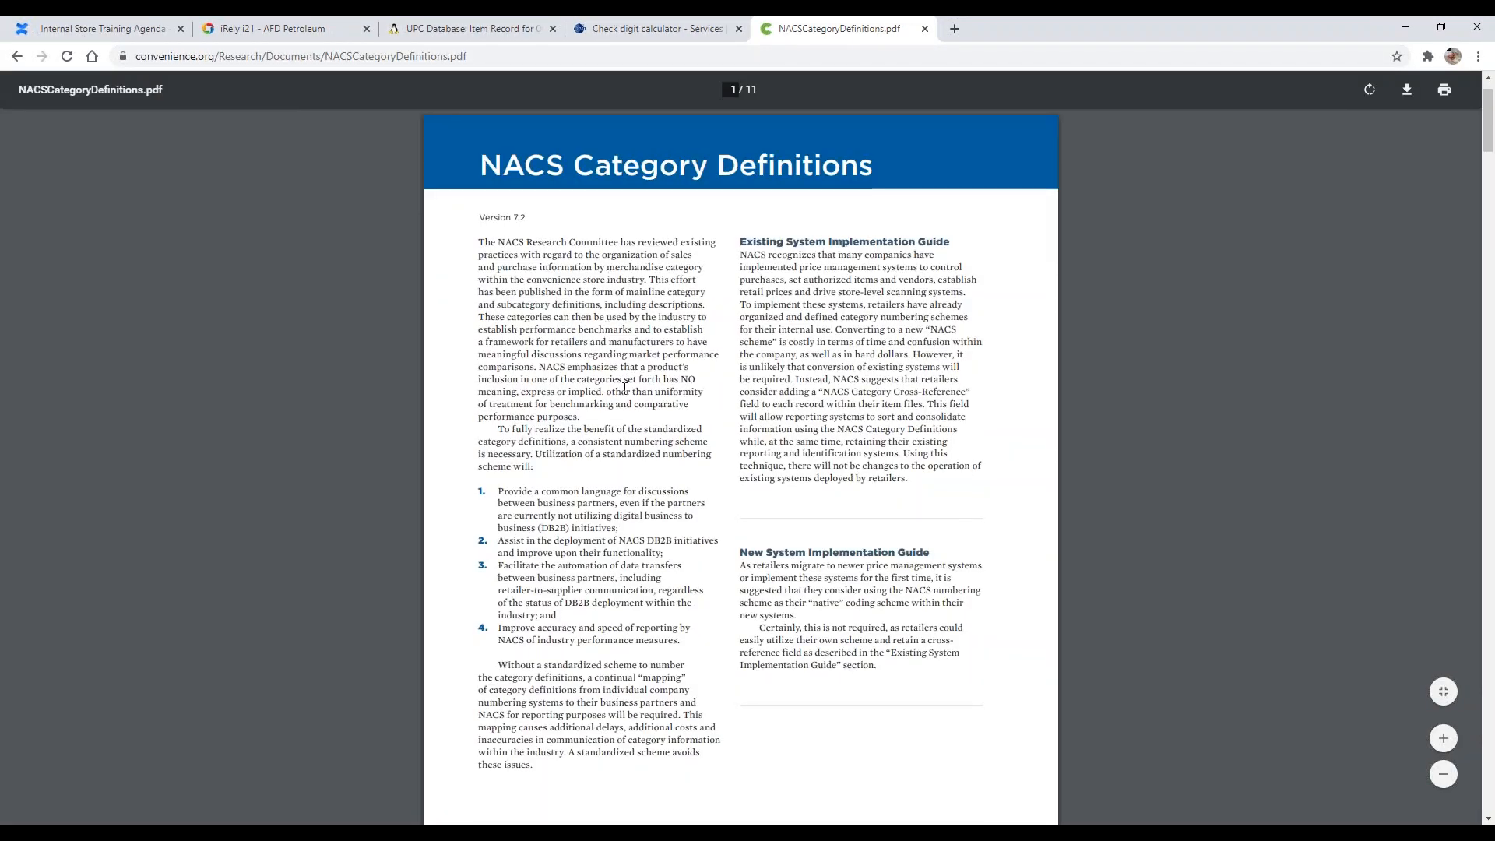
pyautogui.scroll(-20, 624, 387)
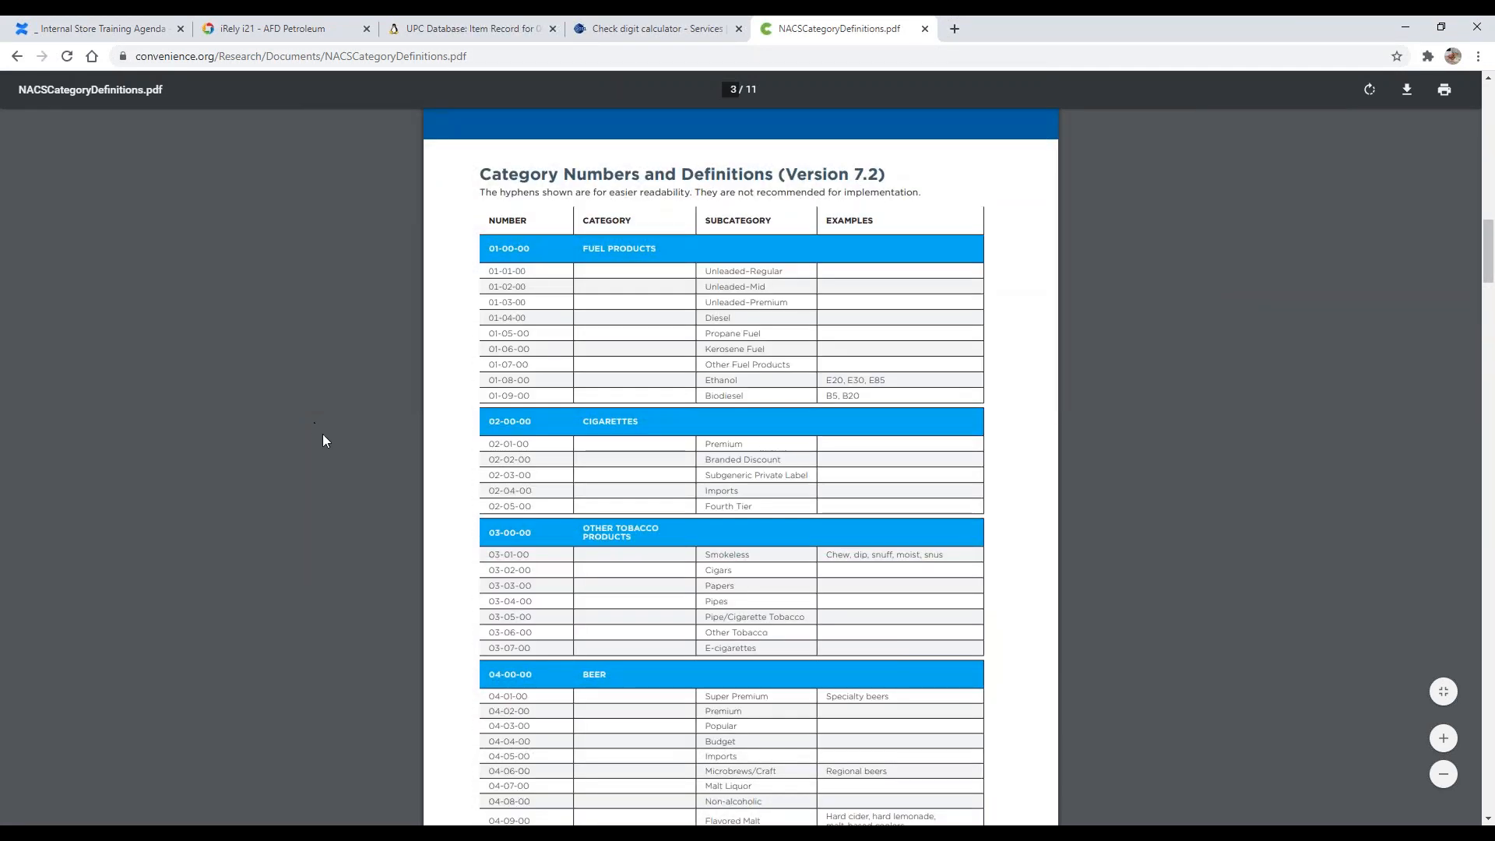
pyautogui.scroll(-20, 322, 433)
pyautogui.scroll(2, 393, 478)
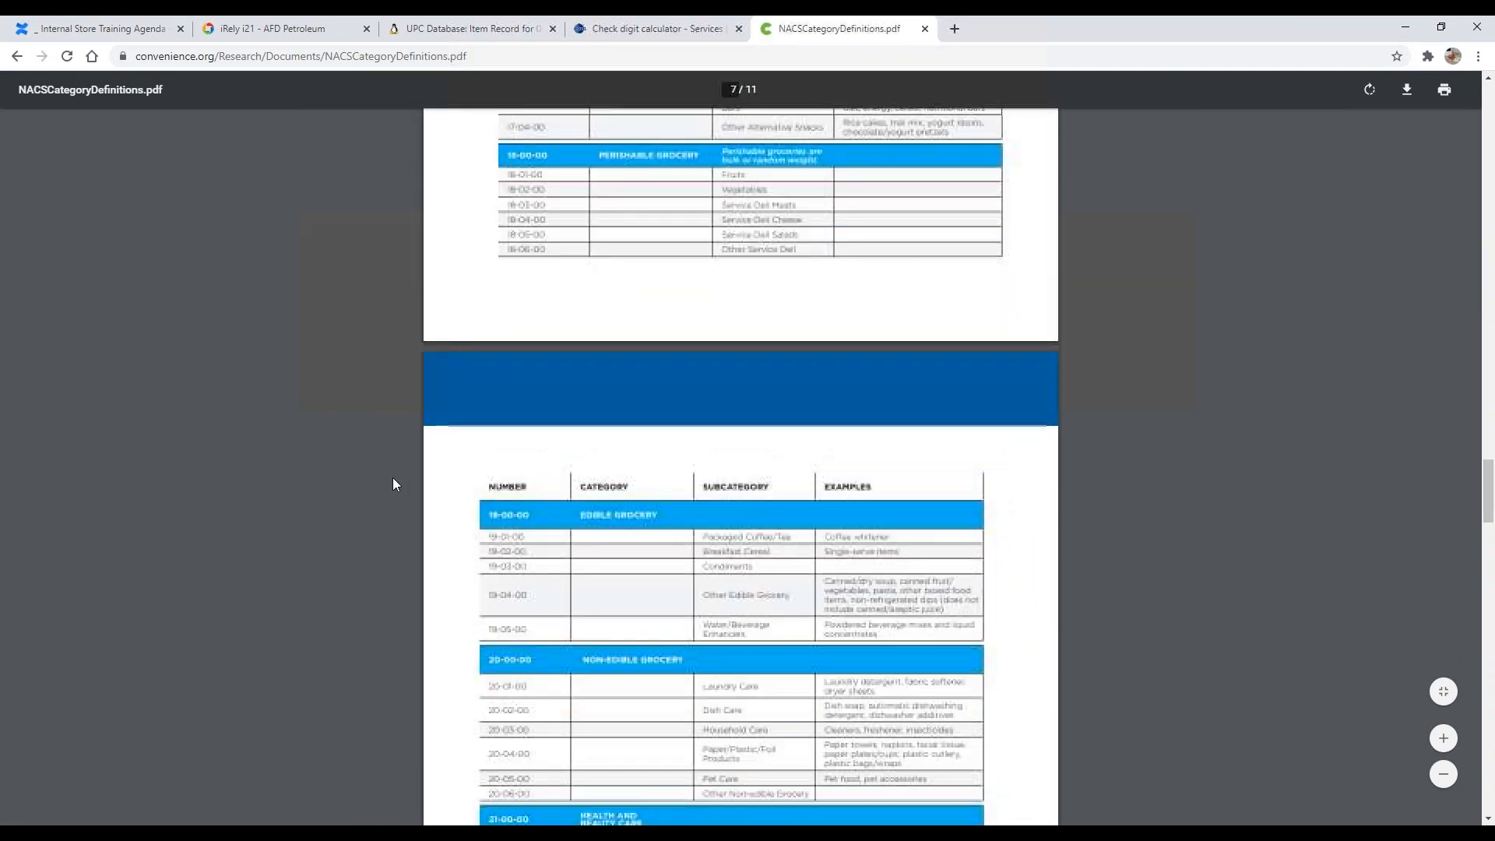
# Step: Return to the search results and open the Conexxus Payment System Product Codes page
pyautogui.hotkey('alt', 'Left')
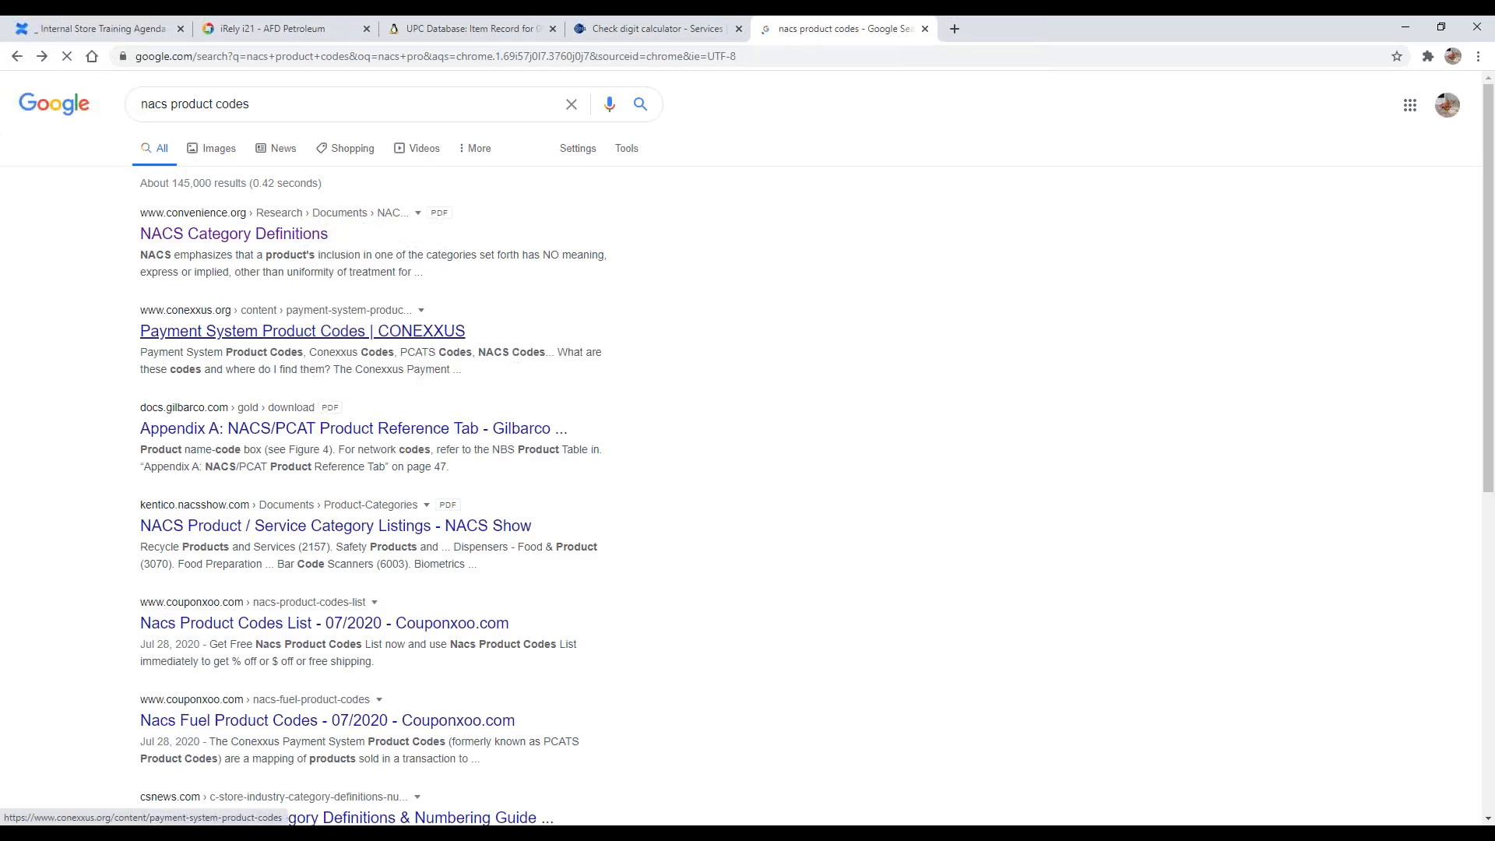
pyautogui.click(347, 324)
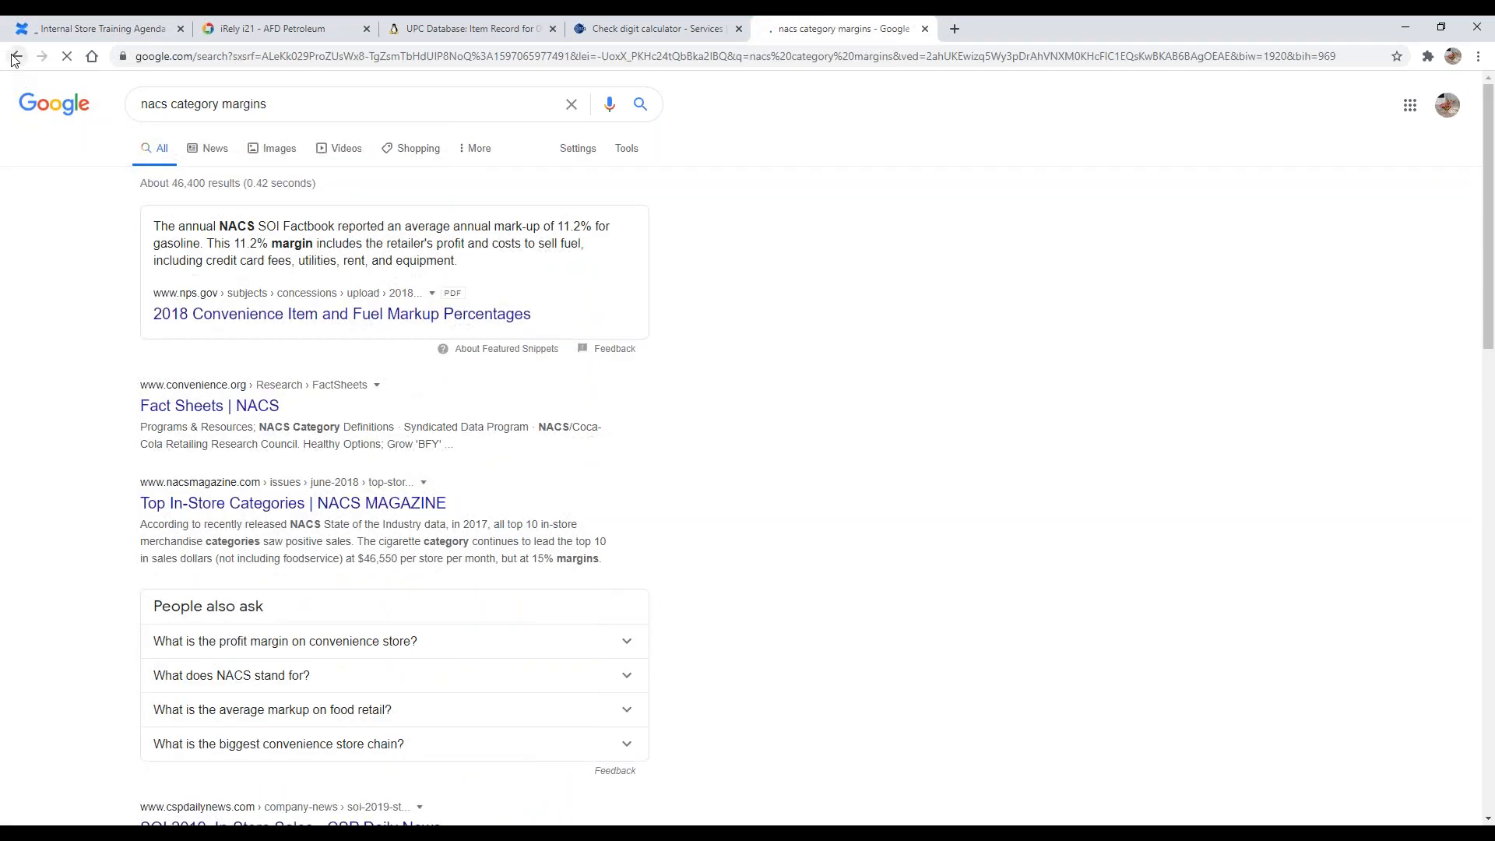
pyautogui.hotkey('alt', 'Left')
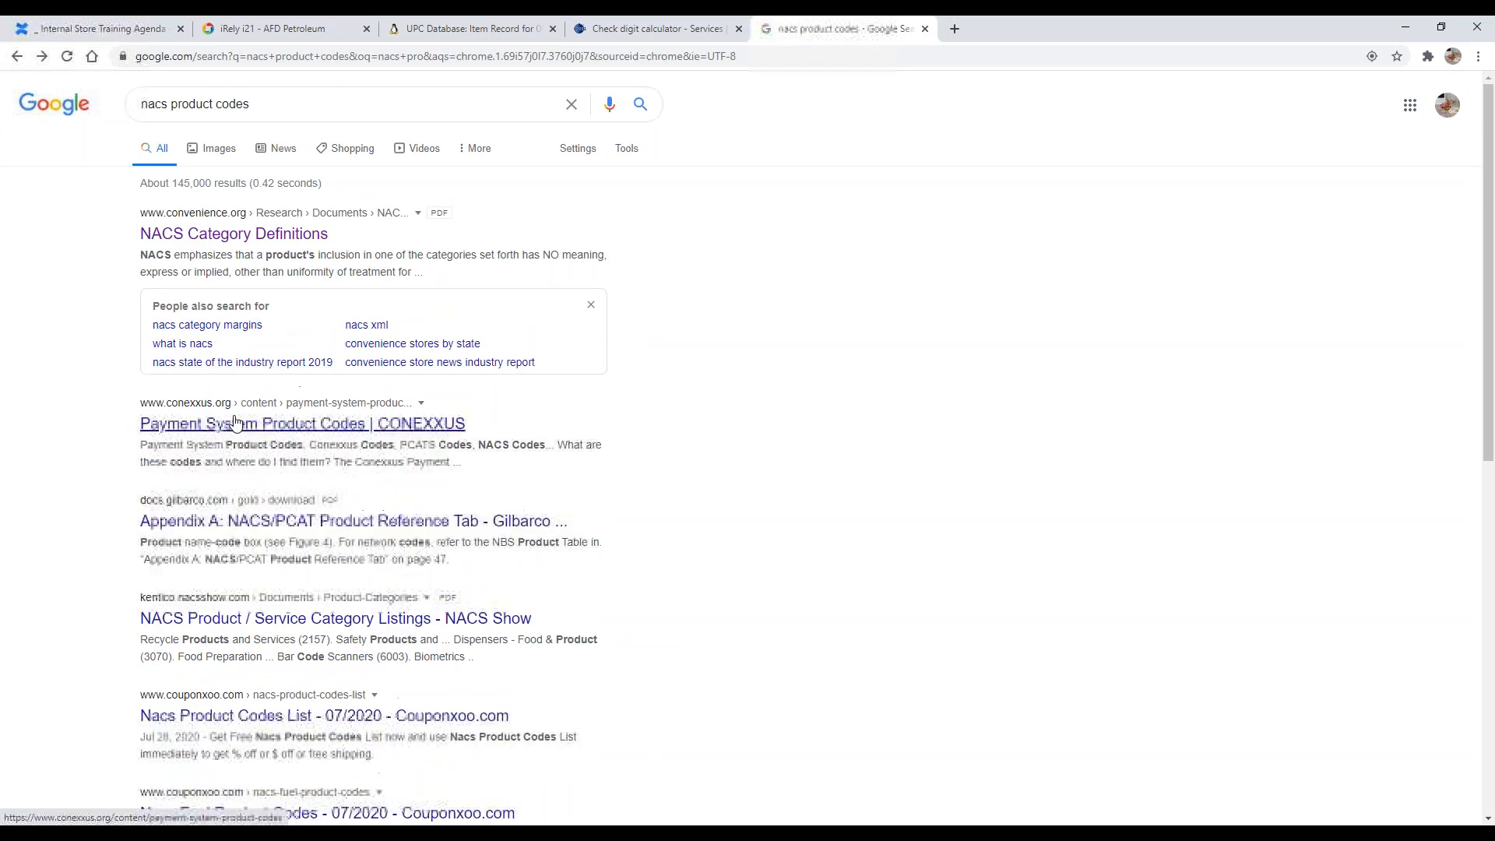
pyautogui.click(210, 436)
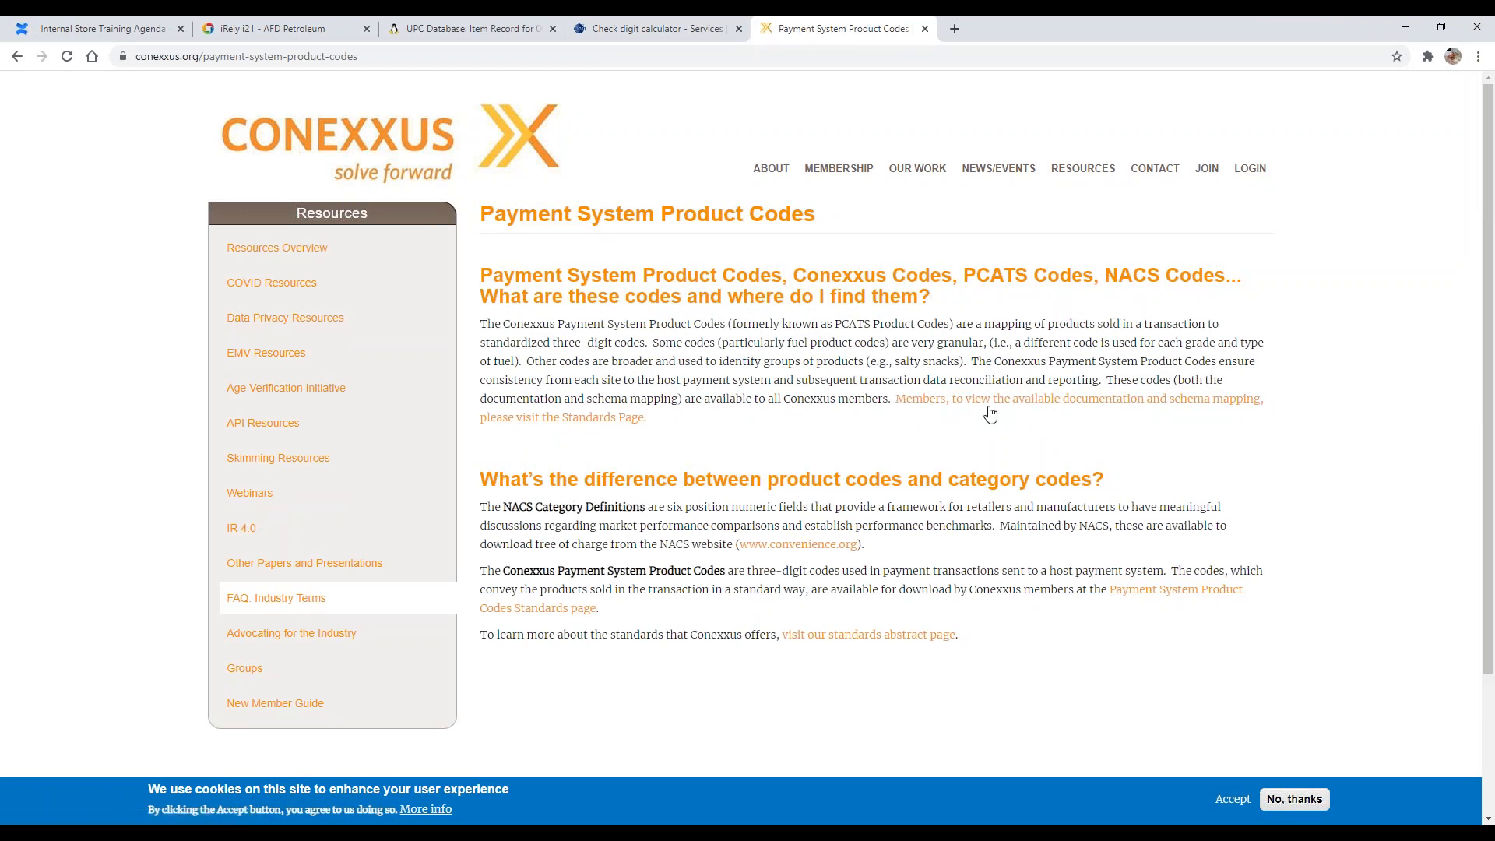
# Step: Follow the Payment System Product Codes Standards page link, then go back to the search results
pyautogui.scroll(-2, 880, 434)
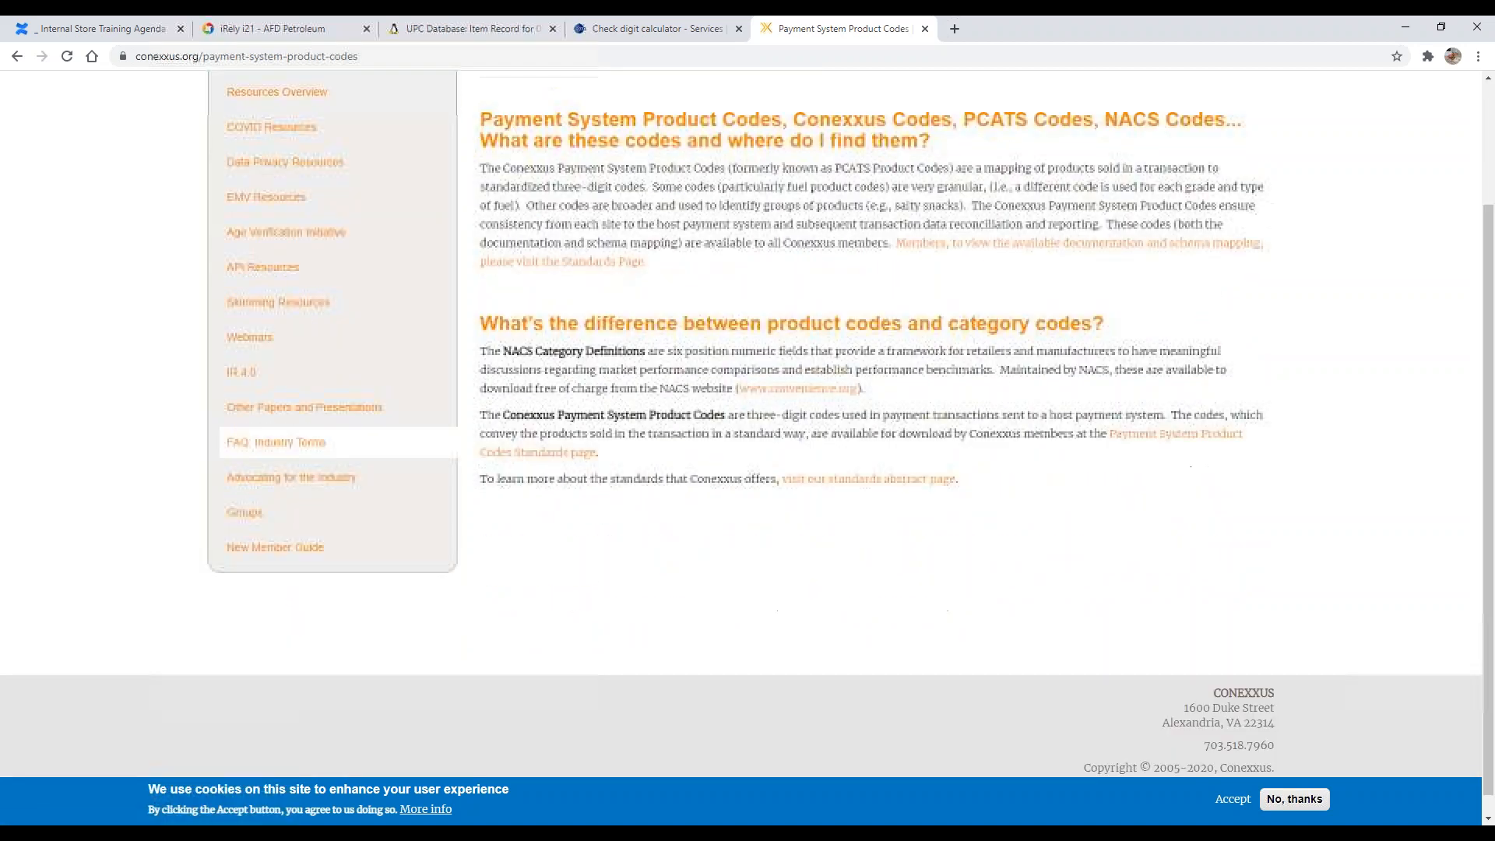
pyautogui.click(1145, 435)
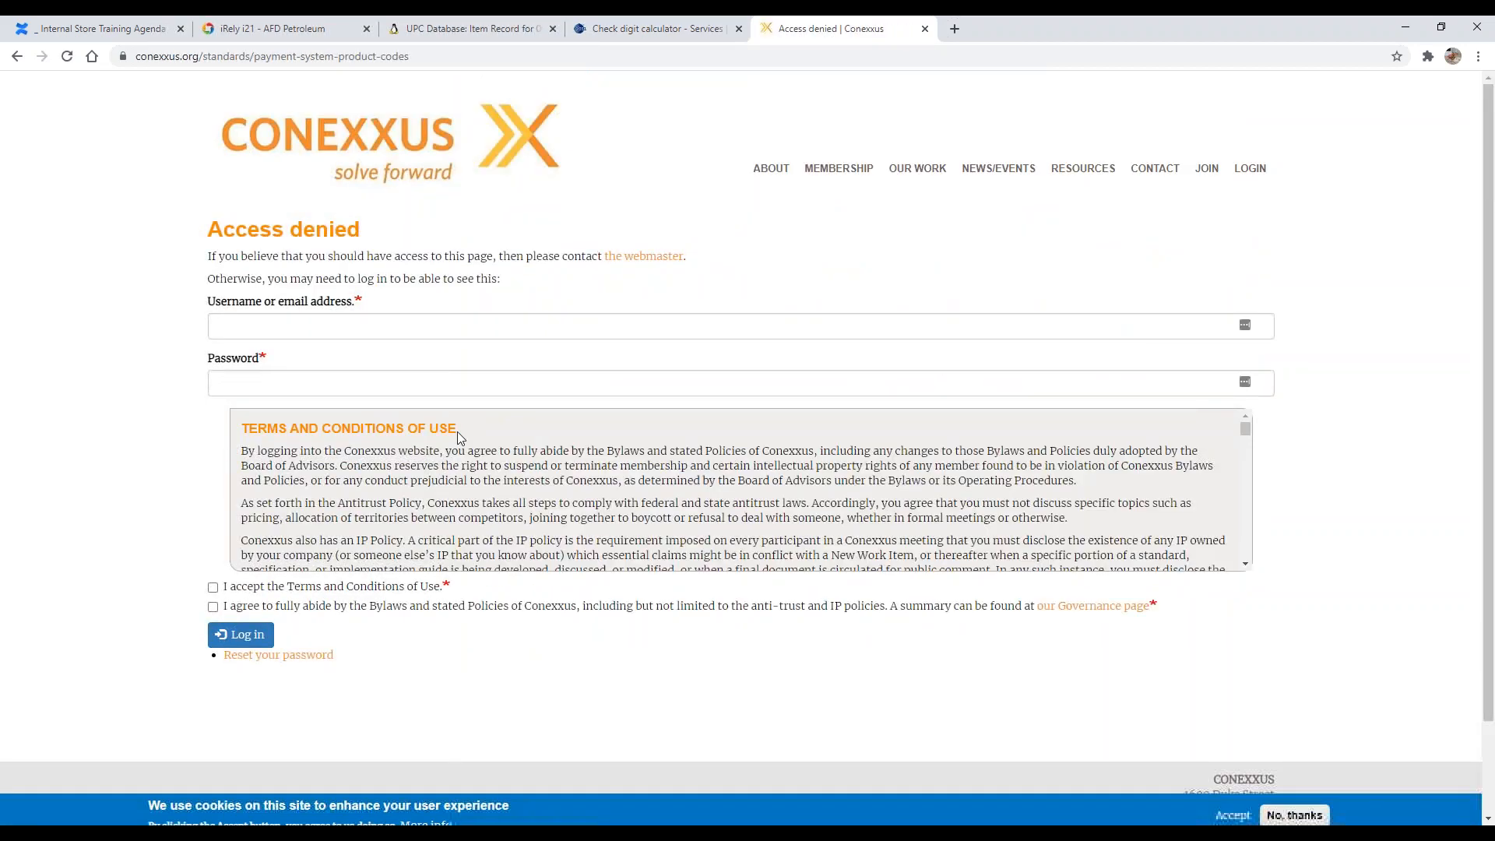
pyautogui.scroll(-10, 307, 558)
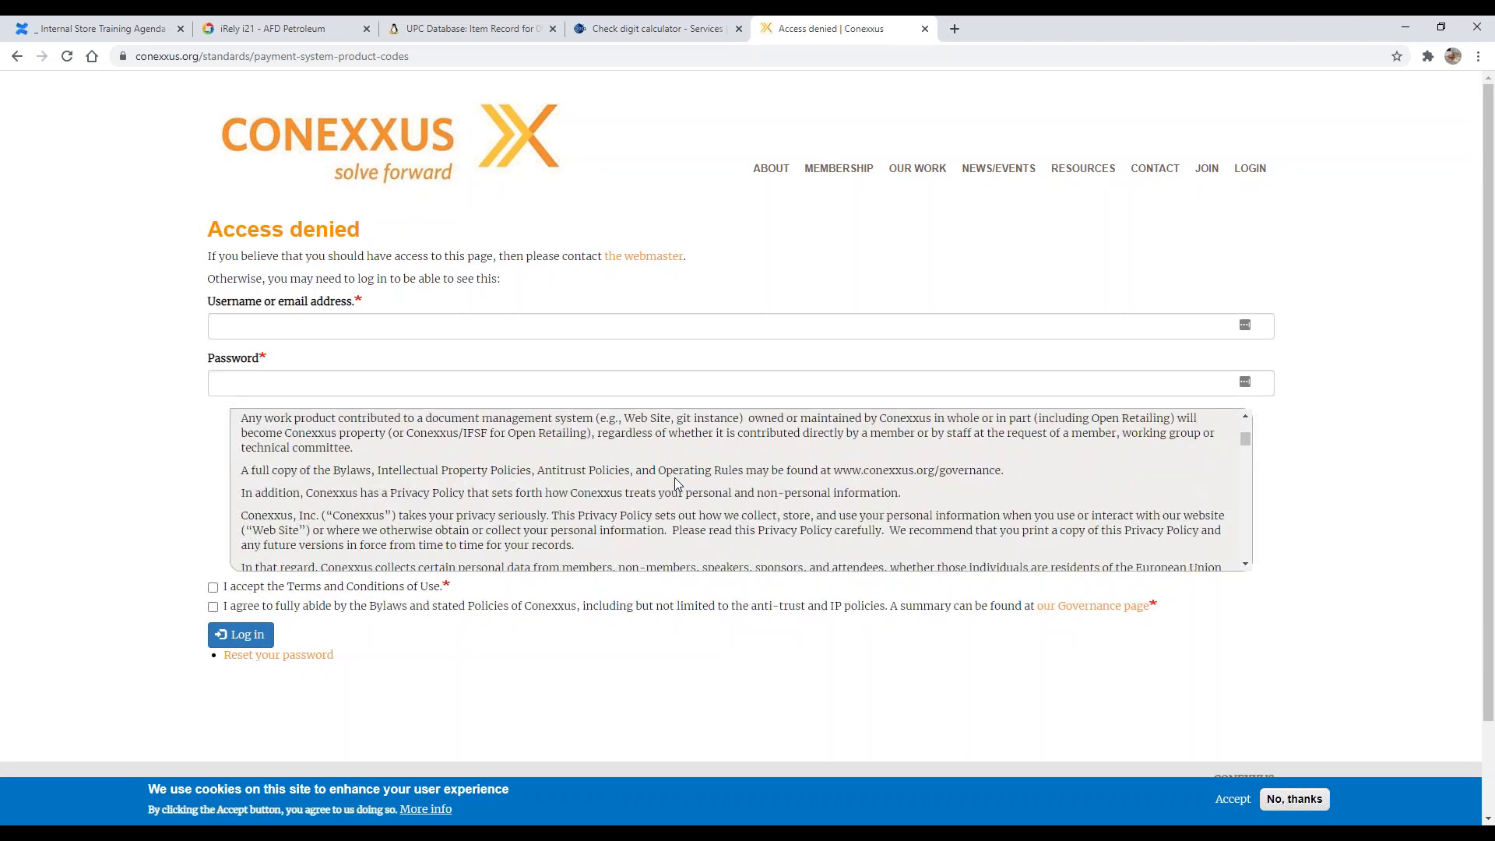
pyautogui.scroll(-1, 748, 468)
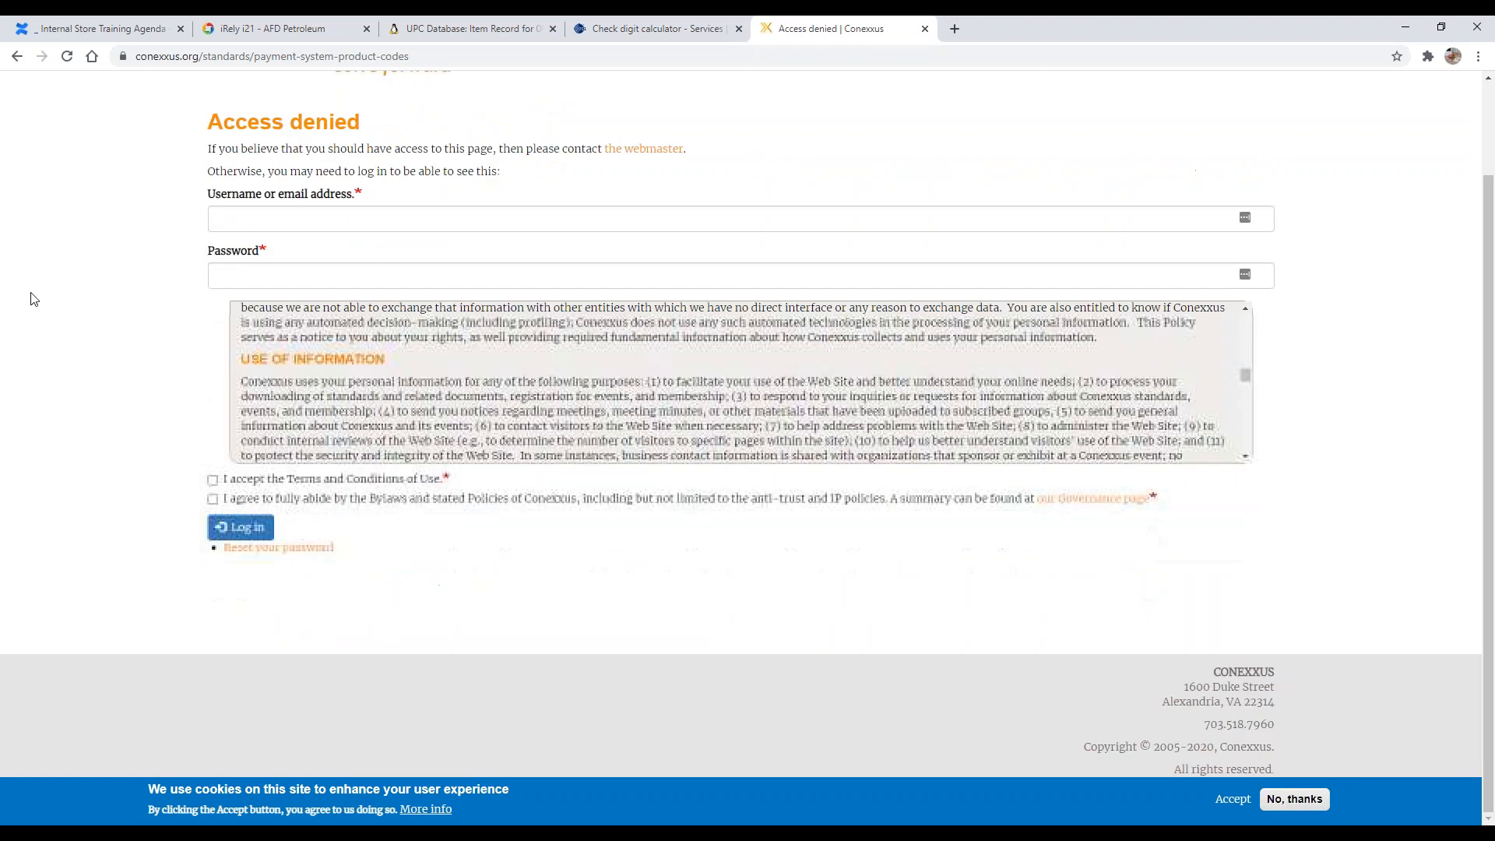
pyautogui.click(19, 56)
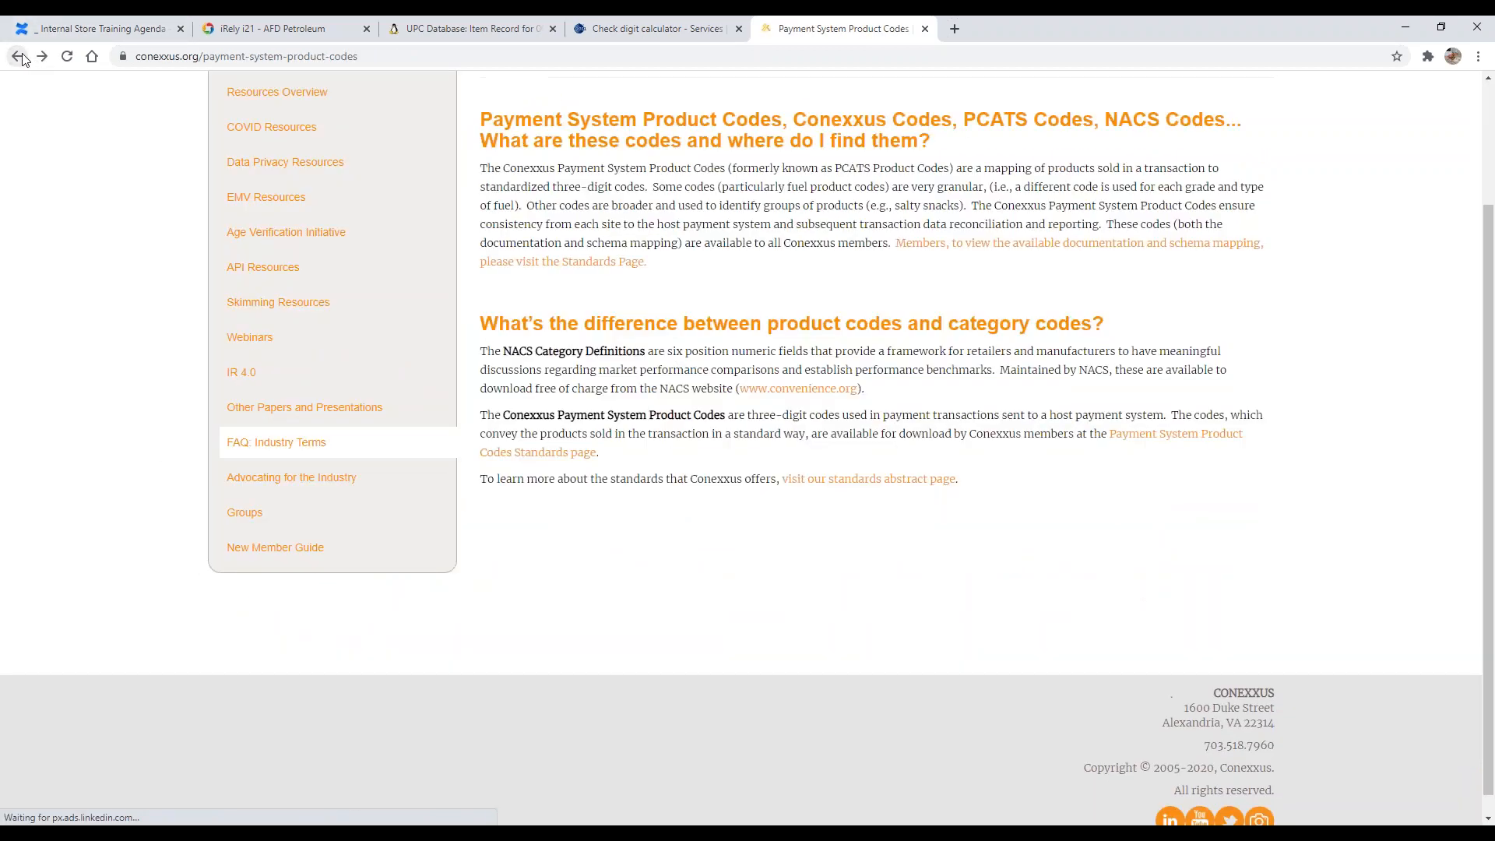
pyautogui.click(17, 56)
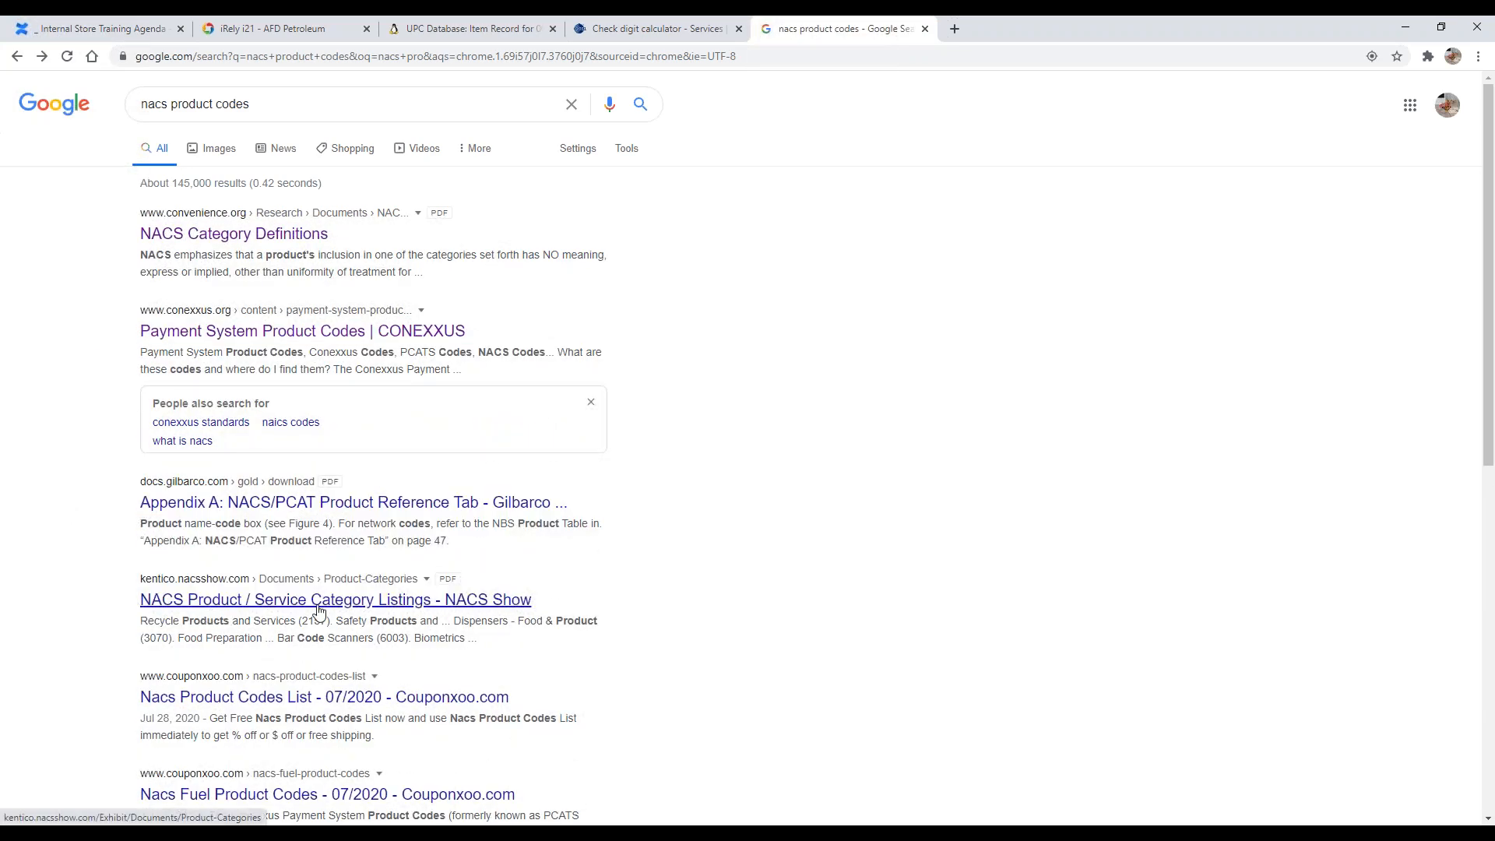
# Step: Download and open the Gilbarco Appendix A NACS/PCAT Product Reference Tab PDF
pyautogui.scroll(-2, 150, 595)
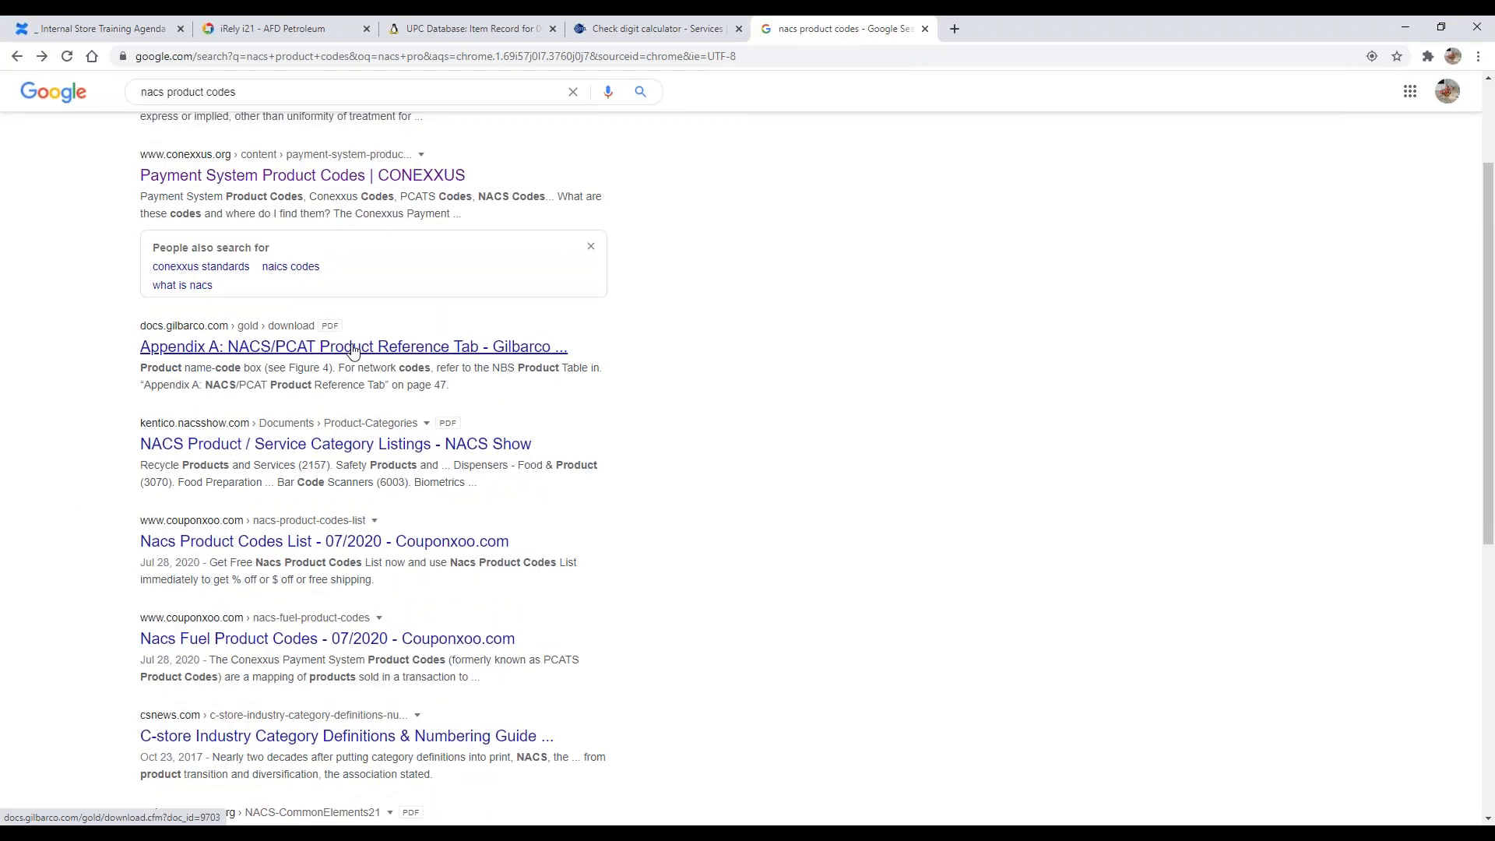
pyautogui.click(327, 347)
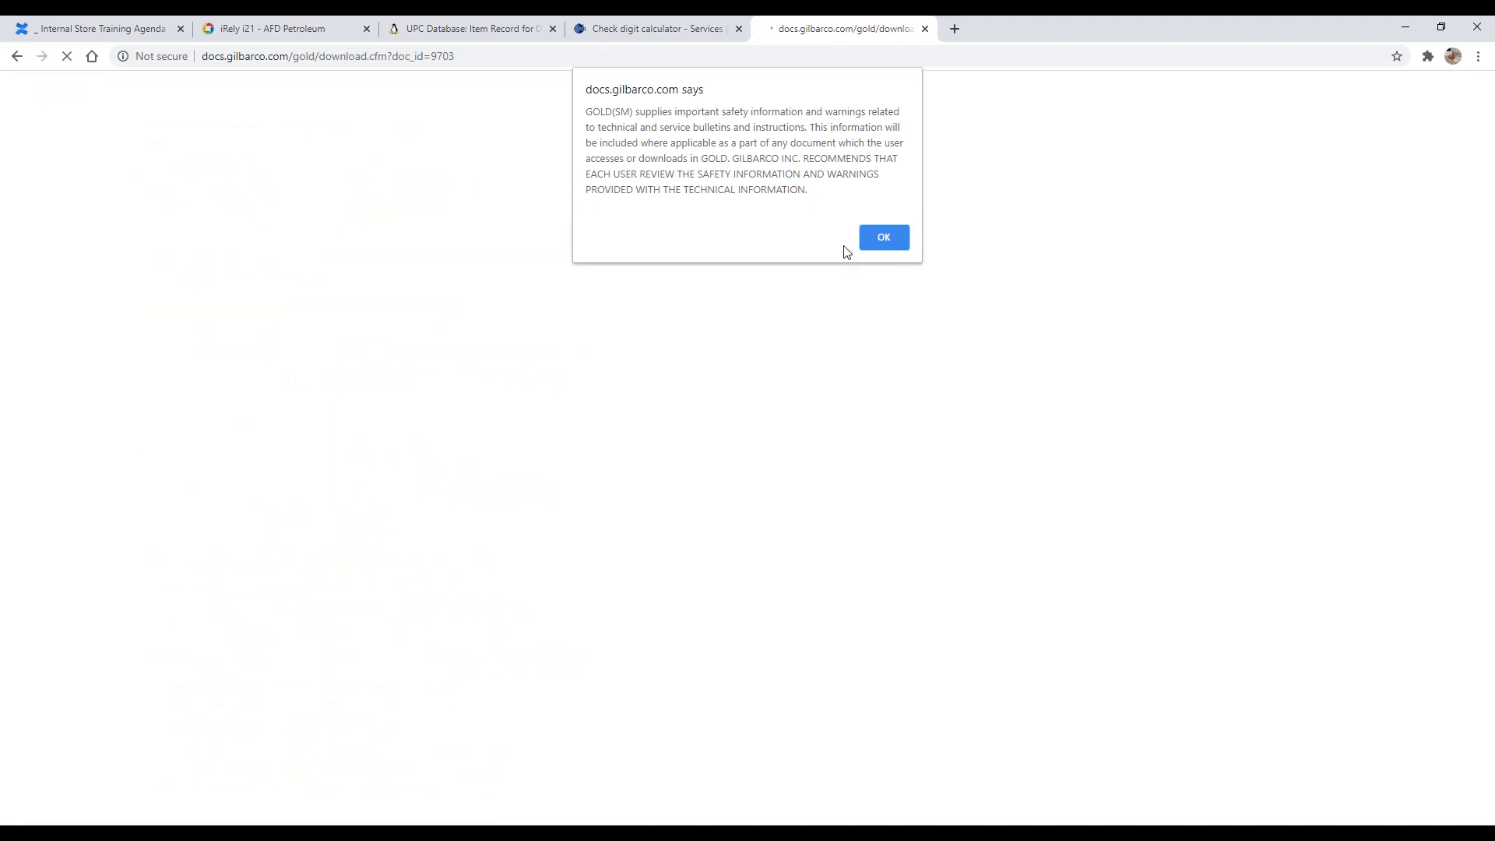
pyautogui.click(884, 239)
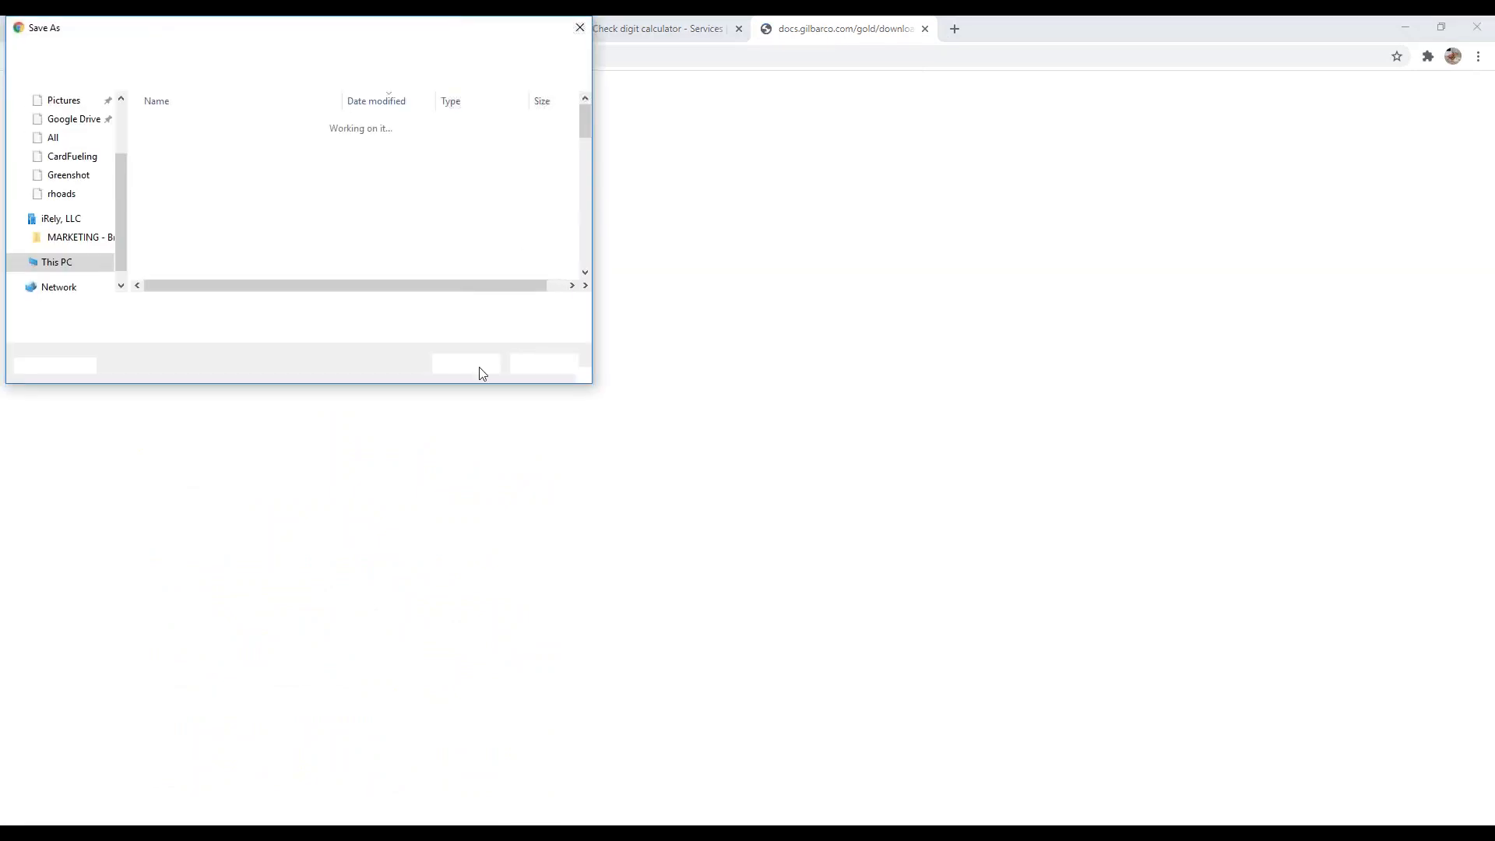
pyautogui.click(471, 365)
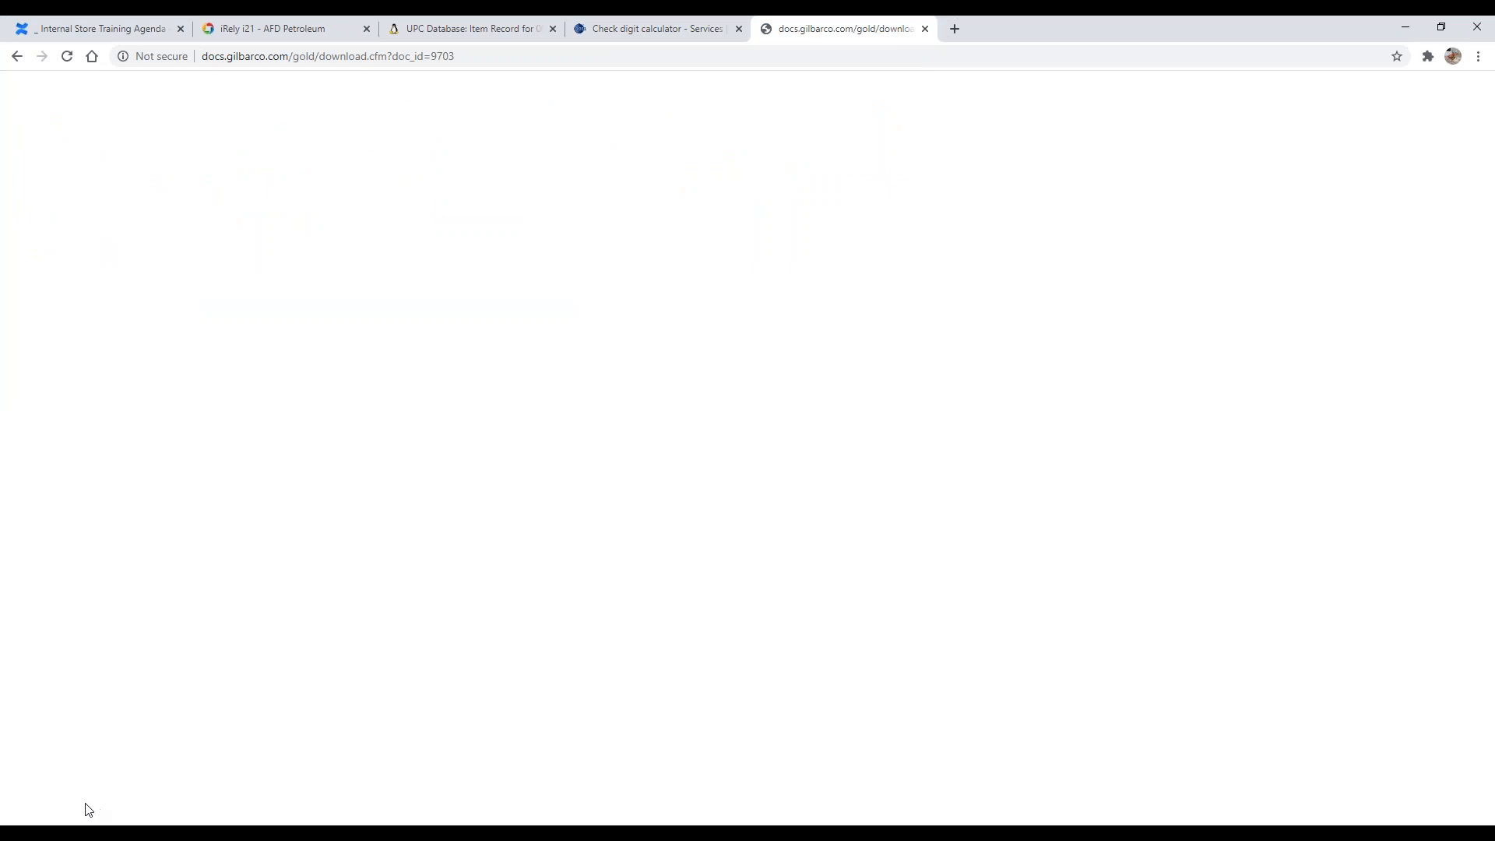
pyautogui.click(58, 805)
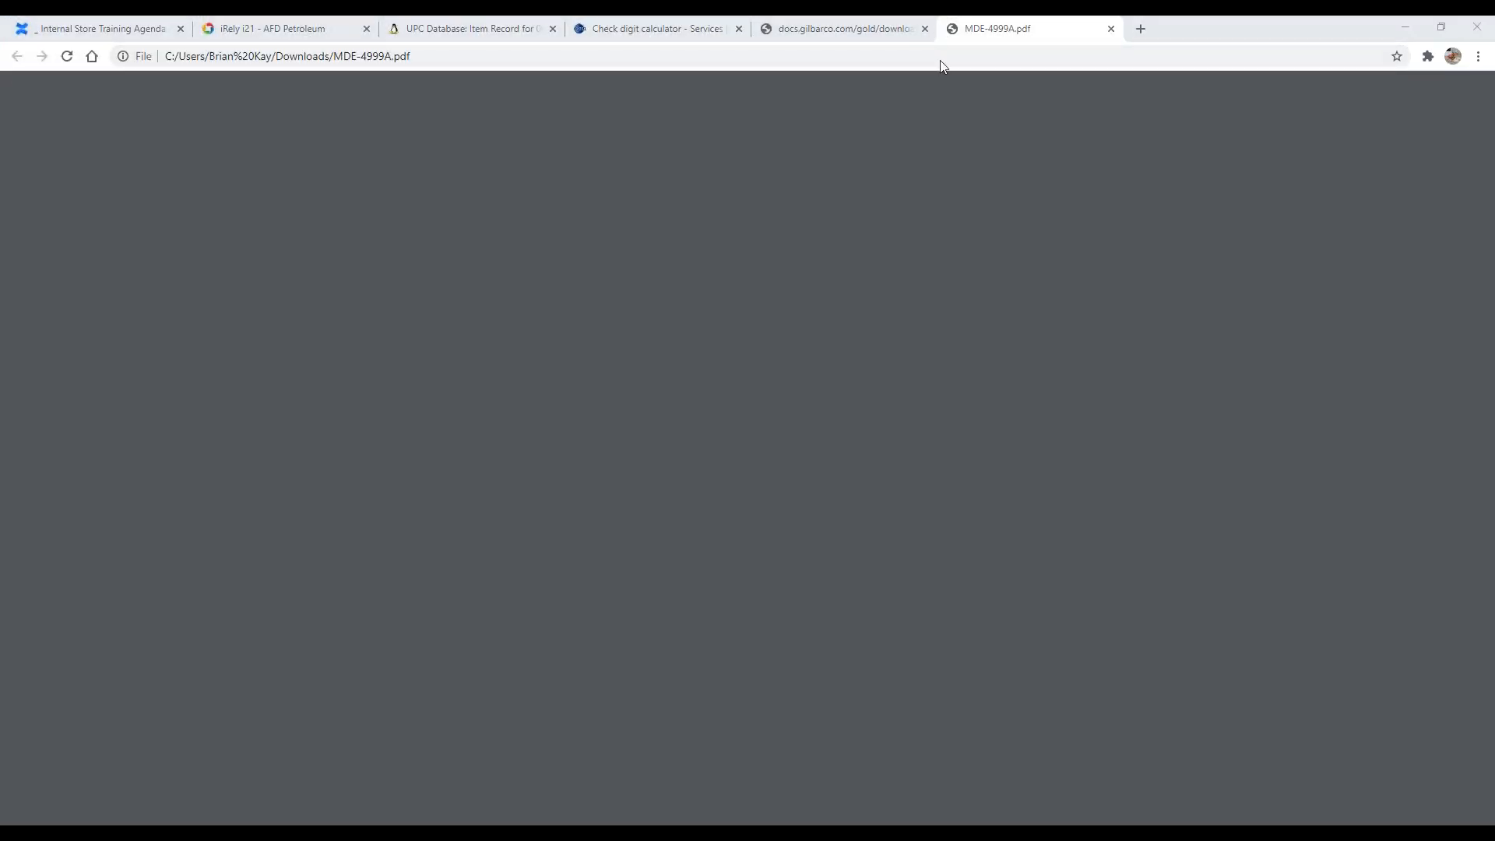
# Step: Scroll through the Gilbarco FiPay PDF pages and jump to the end of the document
pyautogui.scroll(-20, 861, 435)
pyautogui.scroll(-20, 679, 395)
pyautogui.scroll(-15, 680, 395)
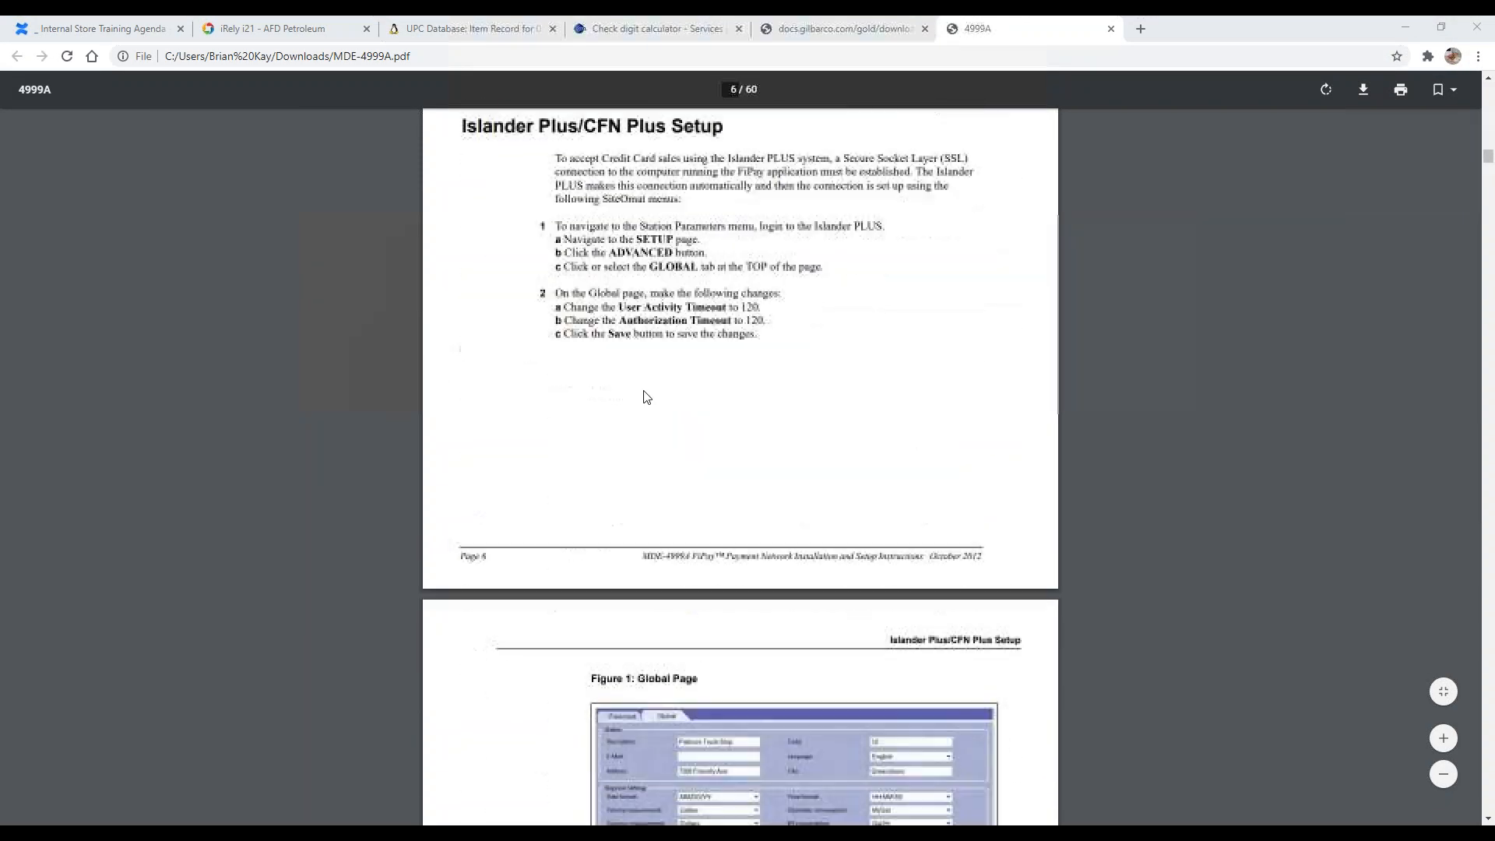
pyautogui.scroll(-10, 541, 390)
pyautogui.scroll(-20, 531, 385)
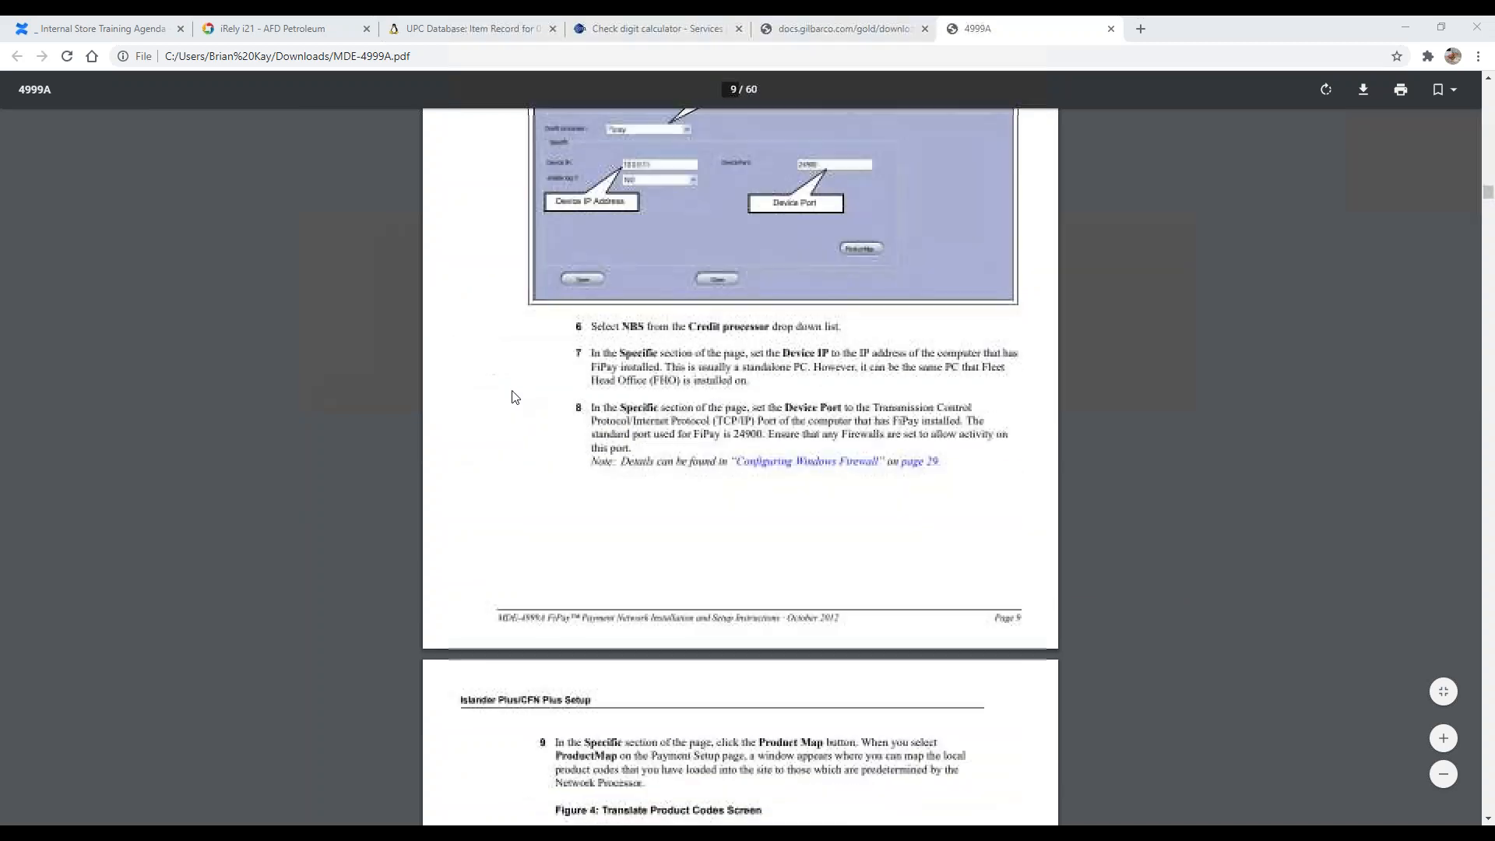
pyautogui.scroll(-20, 520, 411)
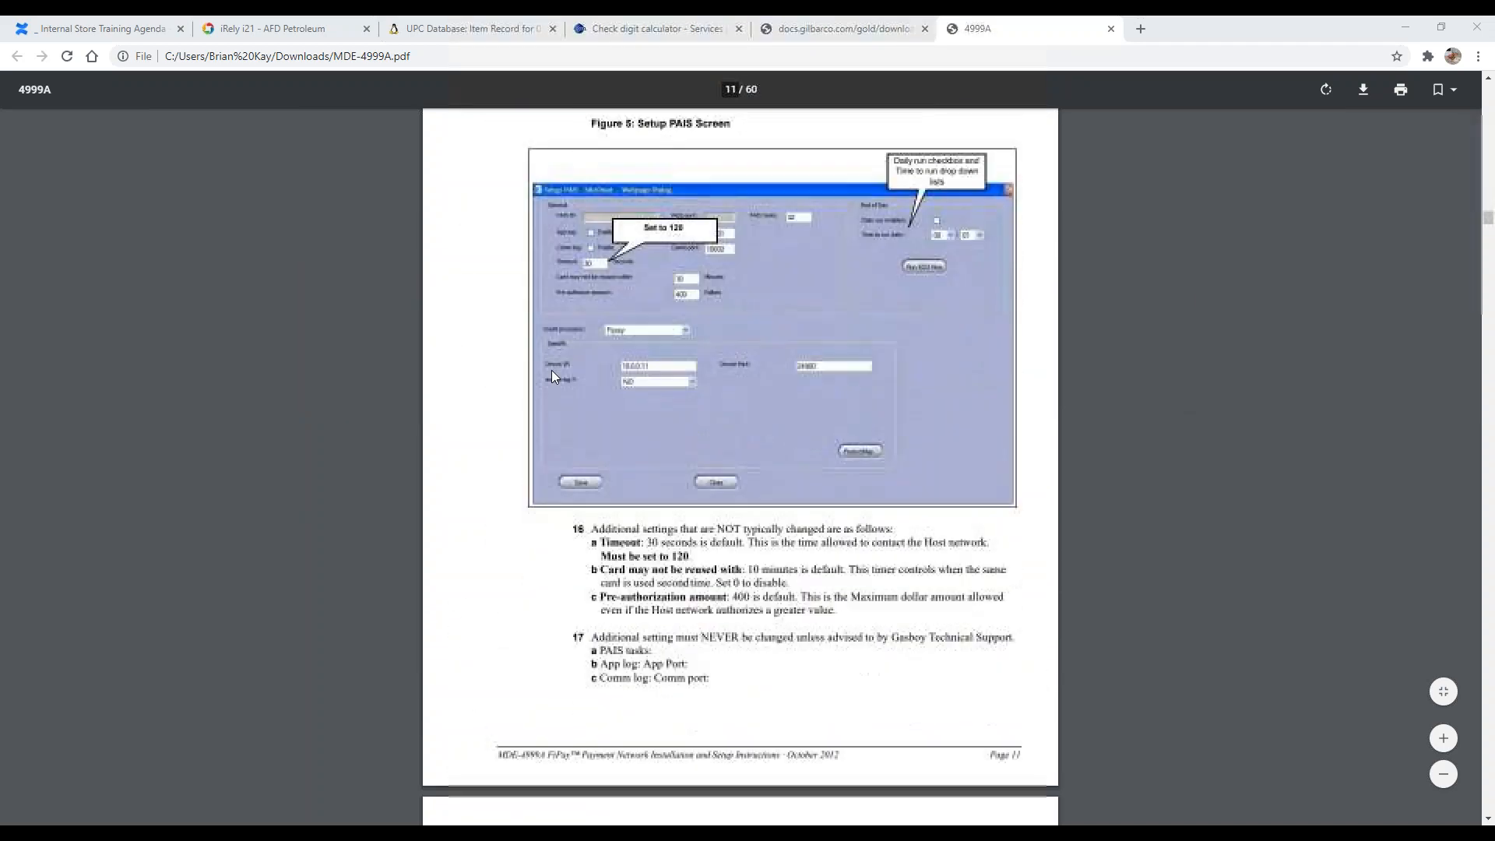
pyautogui.scroll(-20, 538, 444)
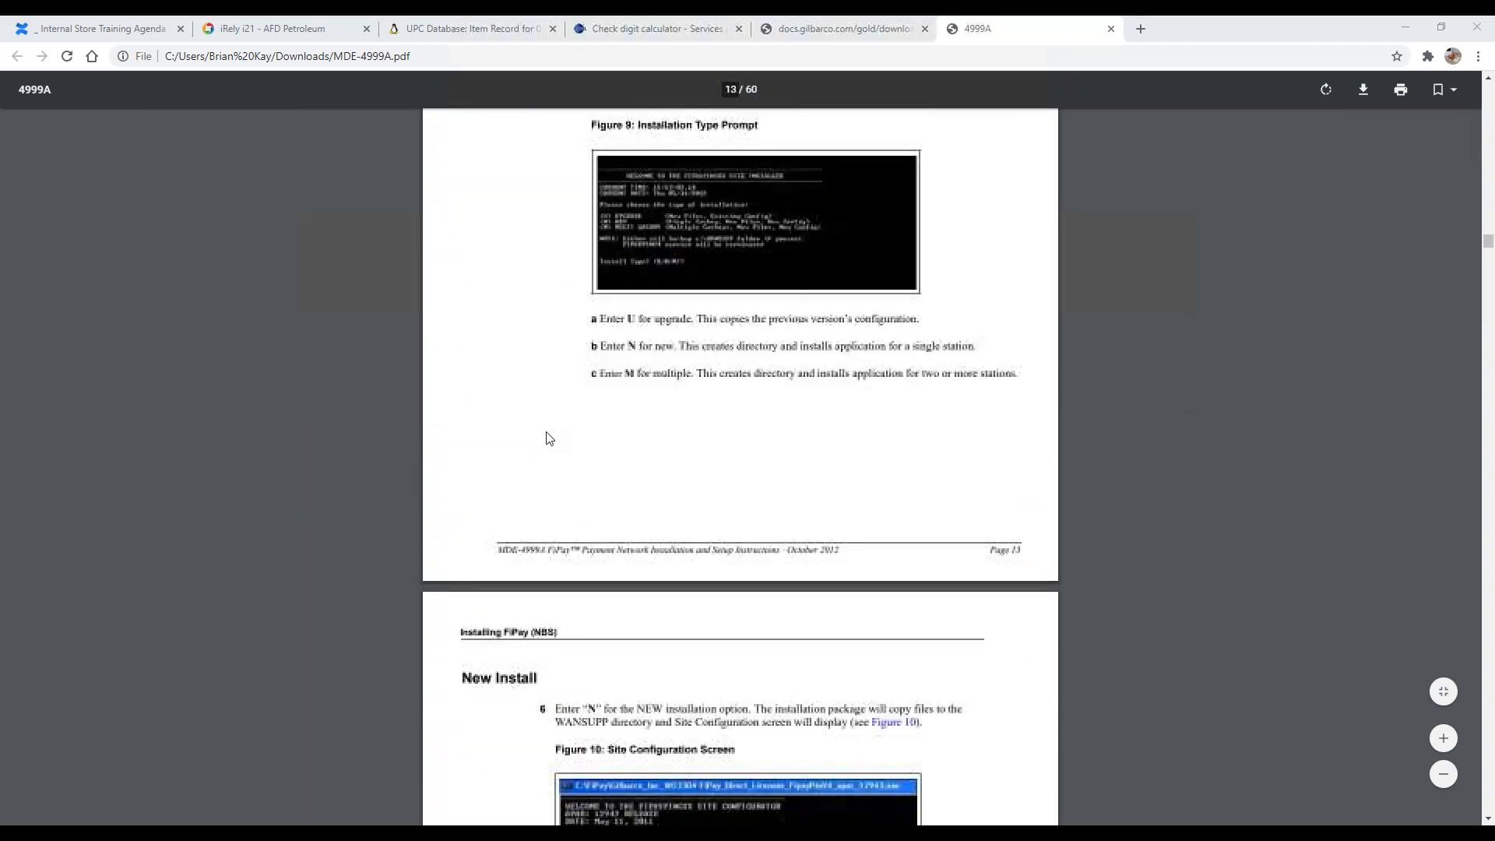
pyautogui.scroll(-20, 531, 448)
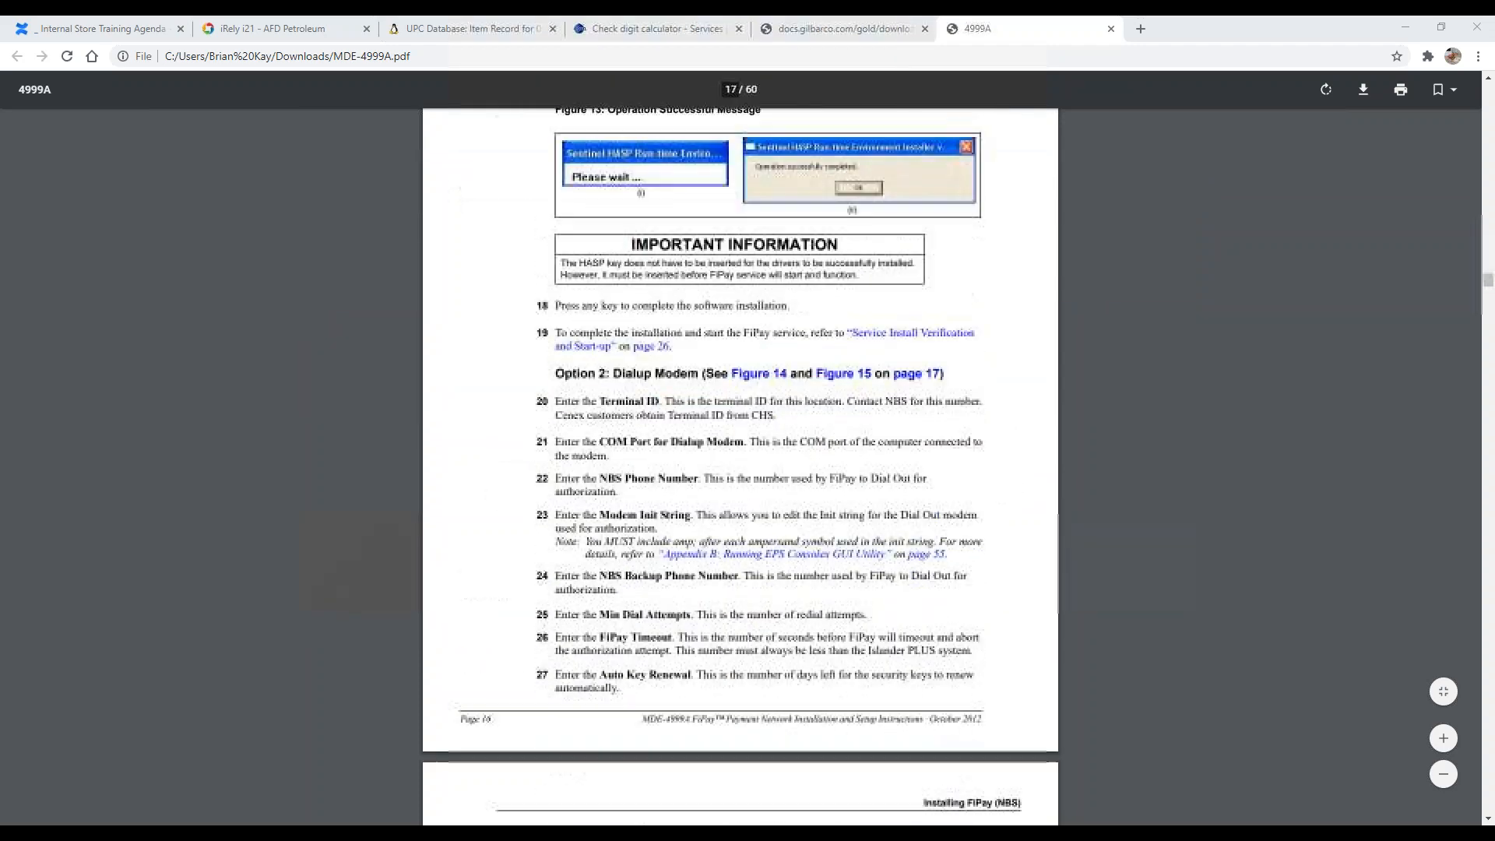
pyautogui.scroll(-8, 531, 440)
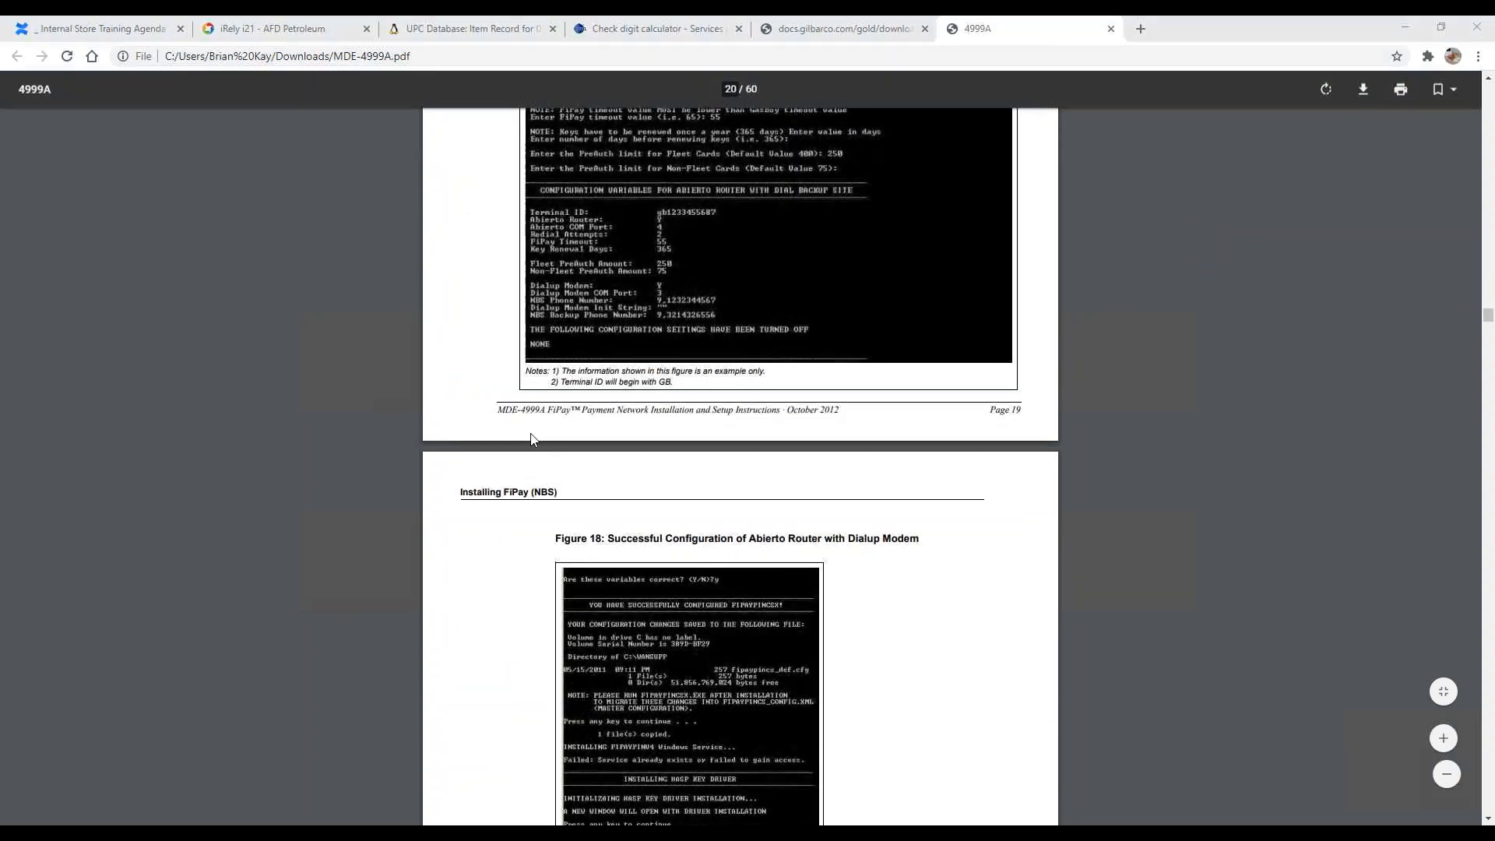
pyautogui.scroll(-20, 532, 438)
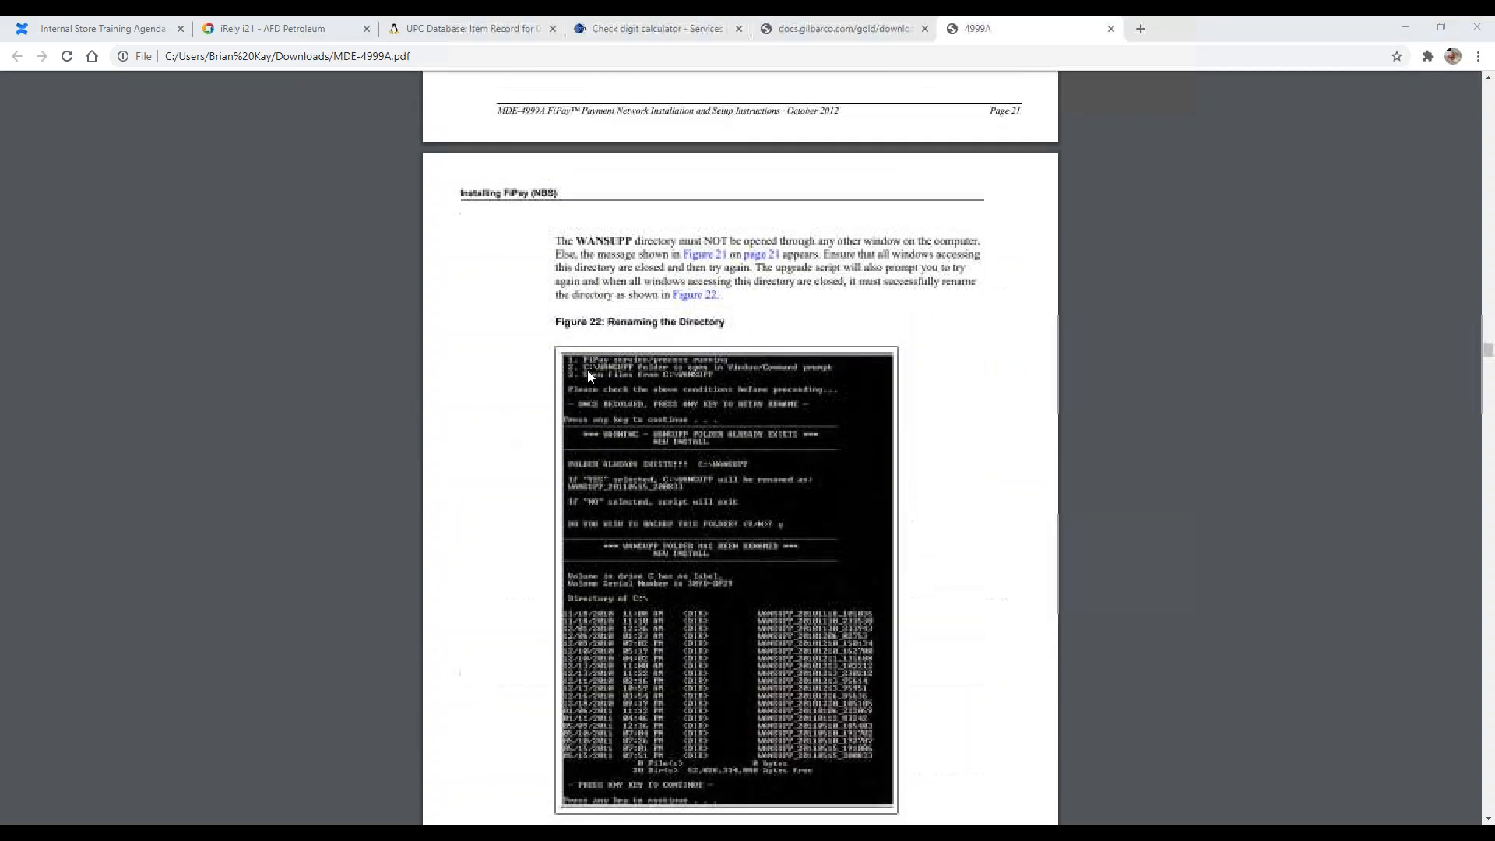
pyautogui.scroll(-10, 587, 371)
pyautogui.moveTo(1488, 370); pyautogui.dragTo(1488, 810)
# Step: Scroll back up to the start of the Appendix A NACS/PCAT Product Reference Tab table
pyautogui.scroll(20, 898, 519)
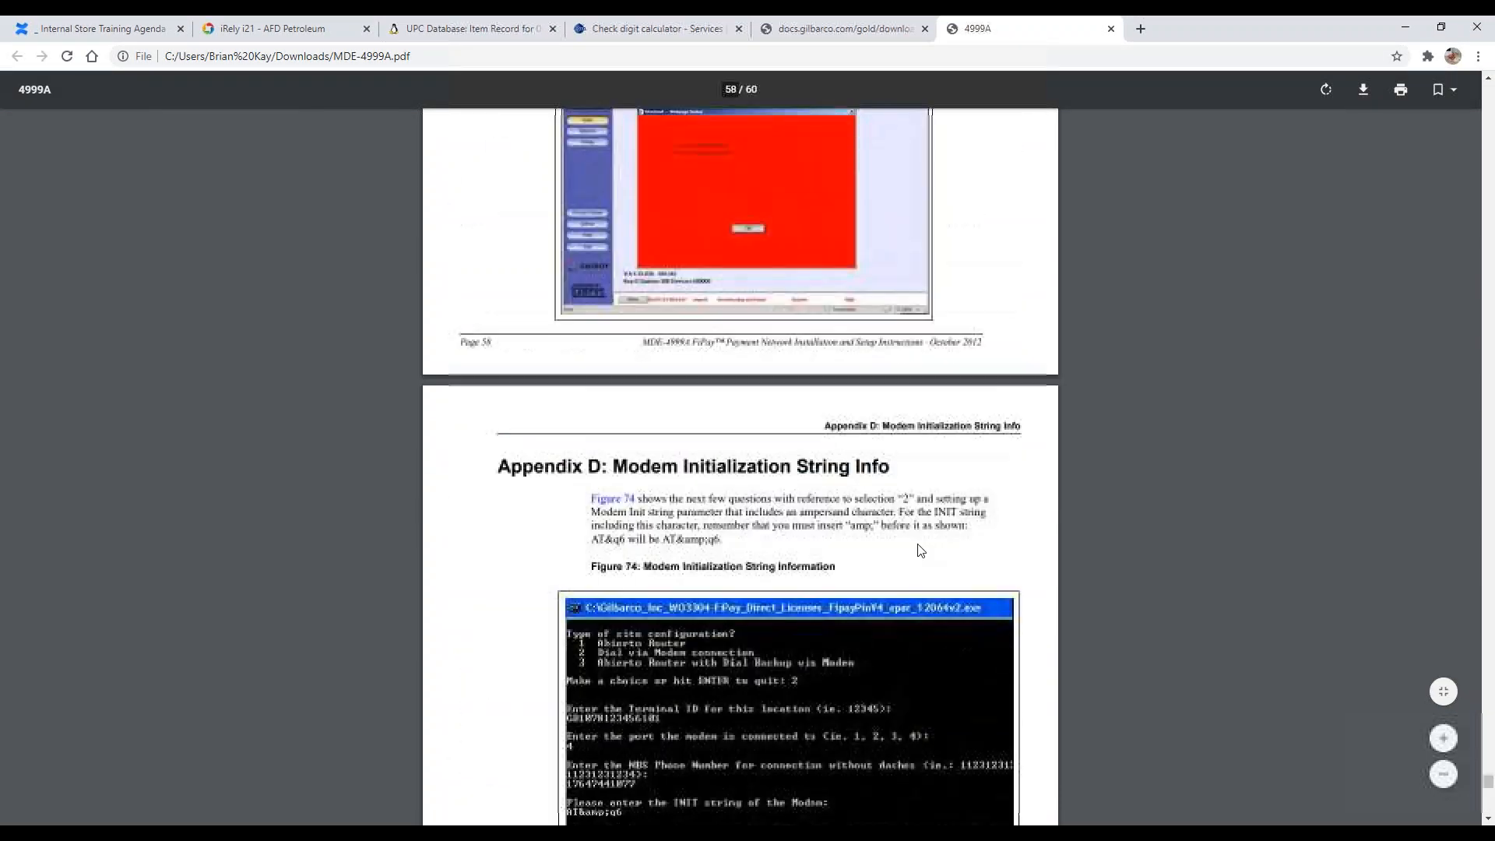
pyautogui.scroll(20, 879, 495)
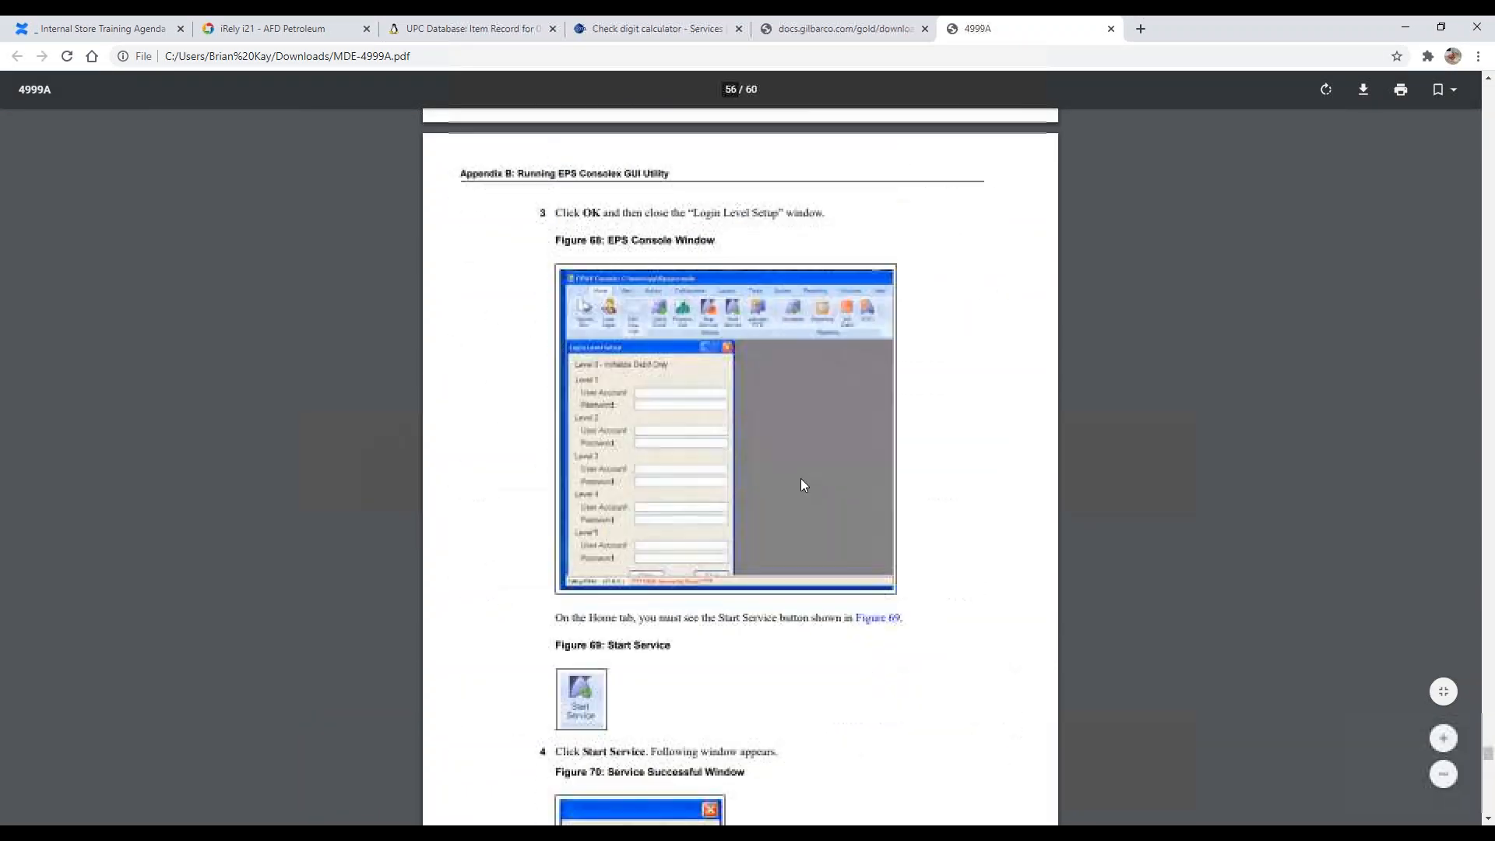
pyautogui.scroll(15, 799, 481)
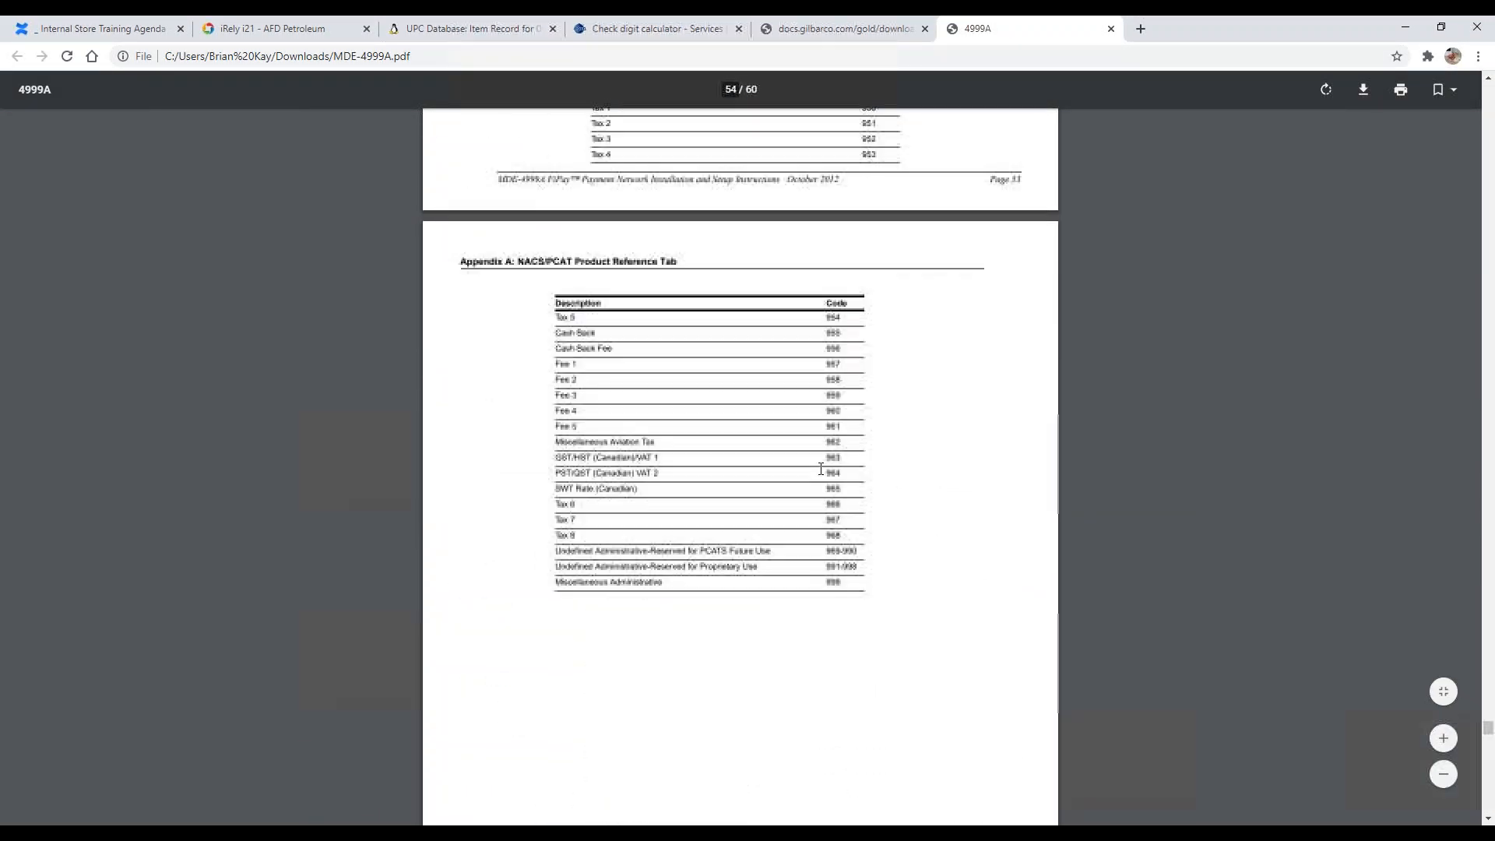
pyautogui.scroll(15, 745, 445)
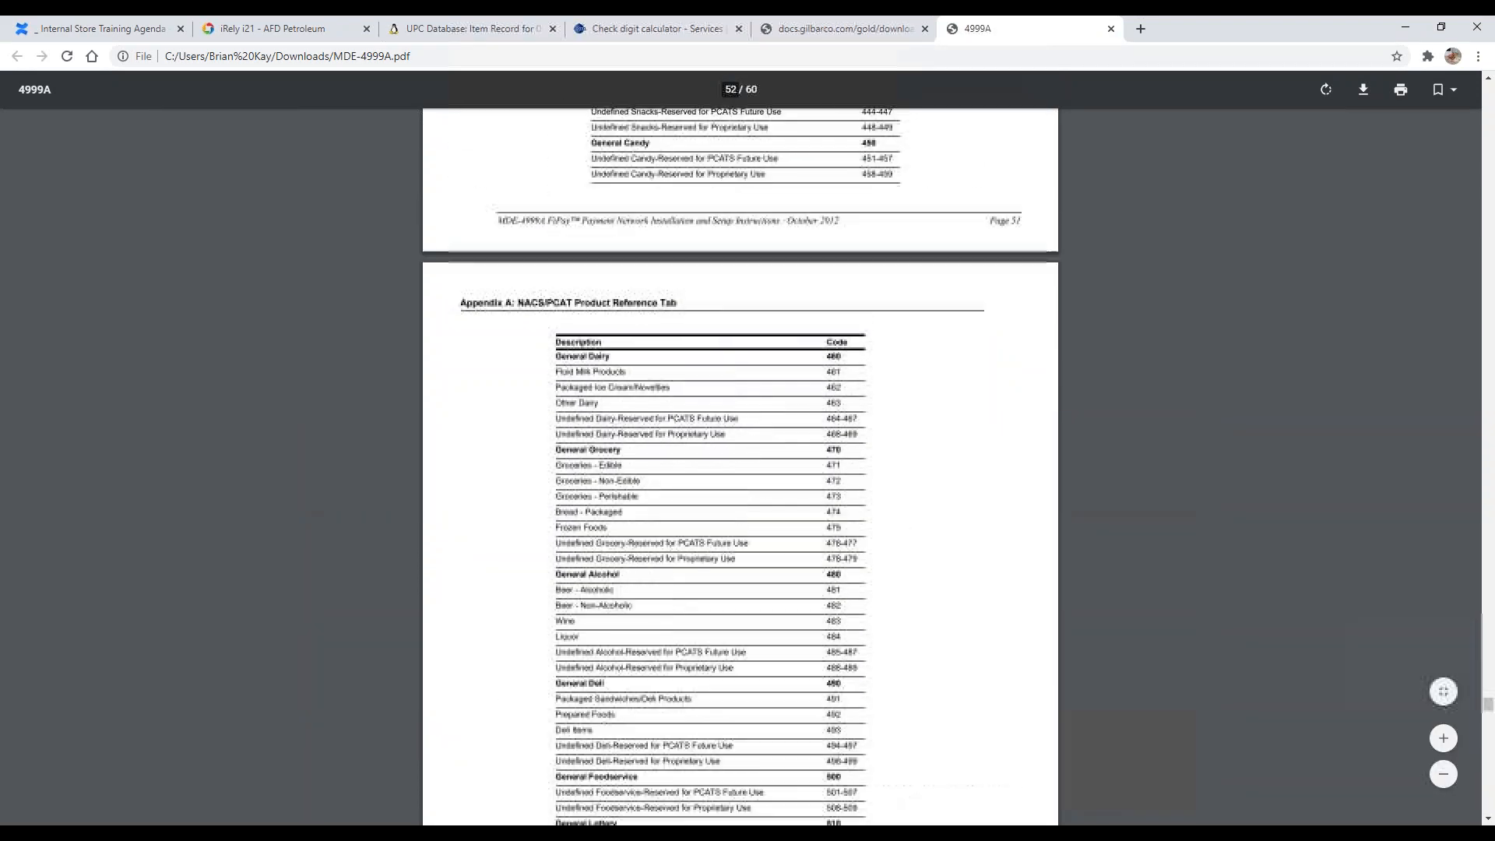
pyautogui.scroll(7, 668, 378)
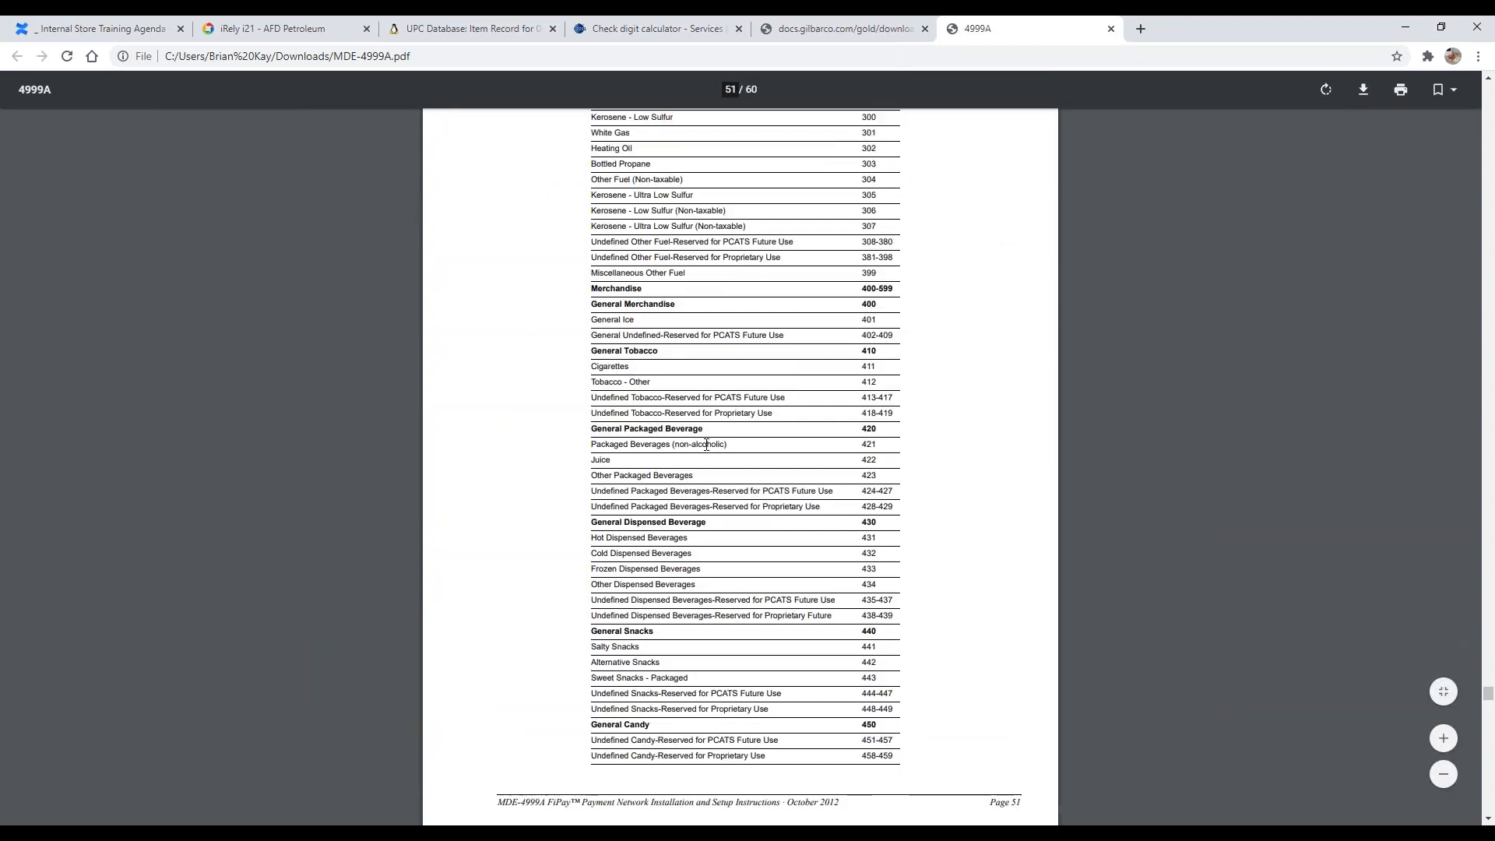
pyautogui.scroll(9, 668, 378)
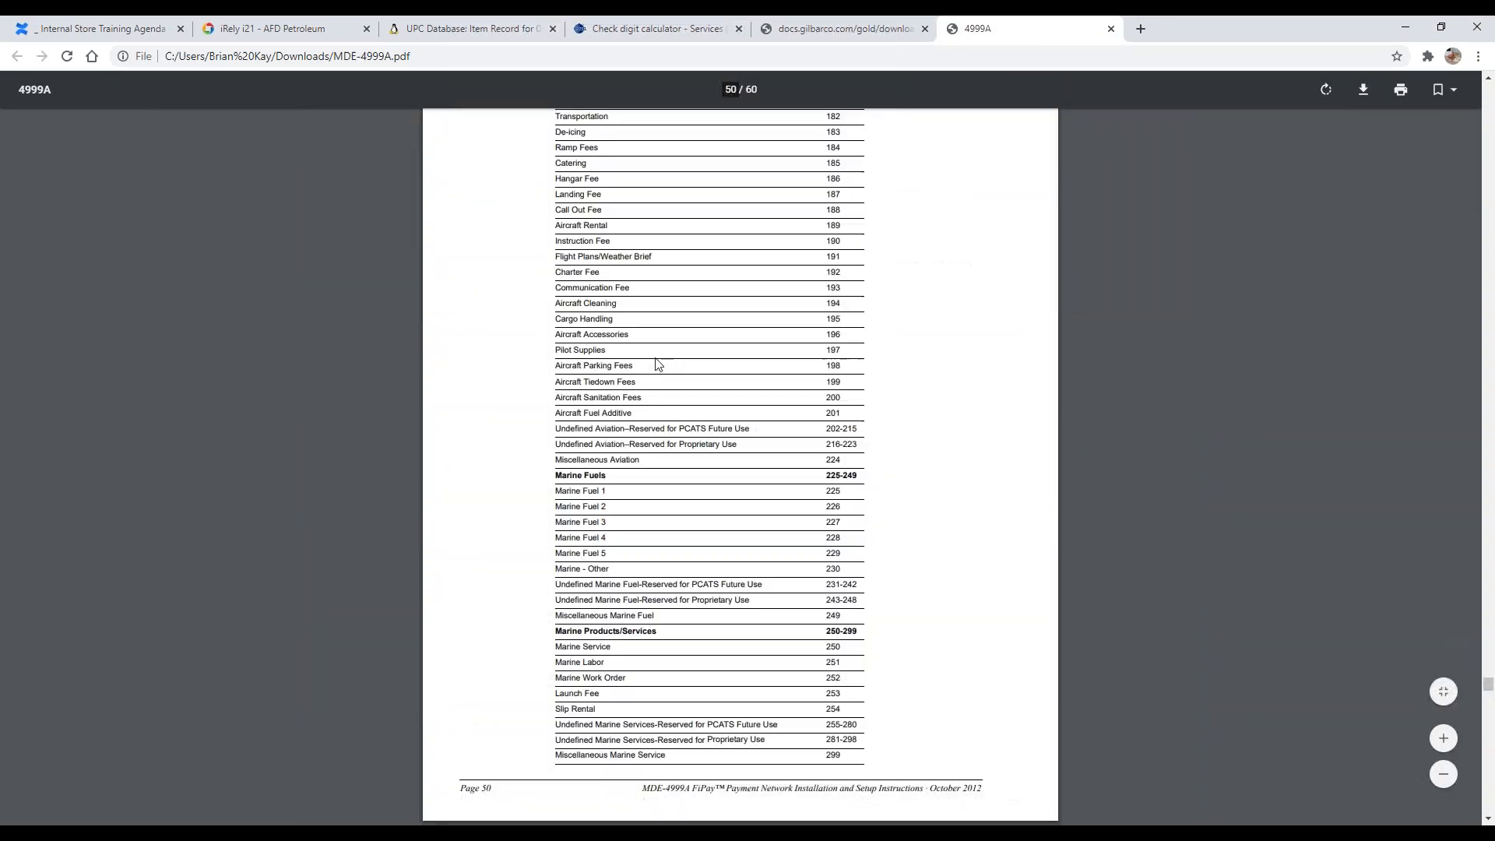
pyautogui.scroll(10, 600, 350)
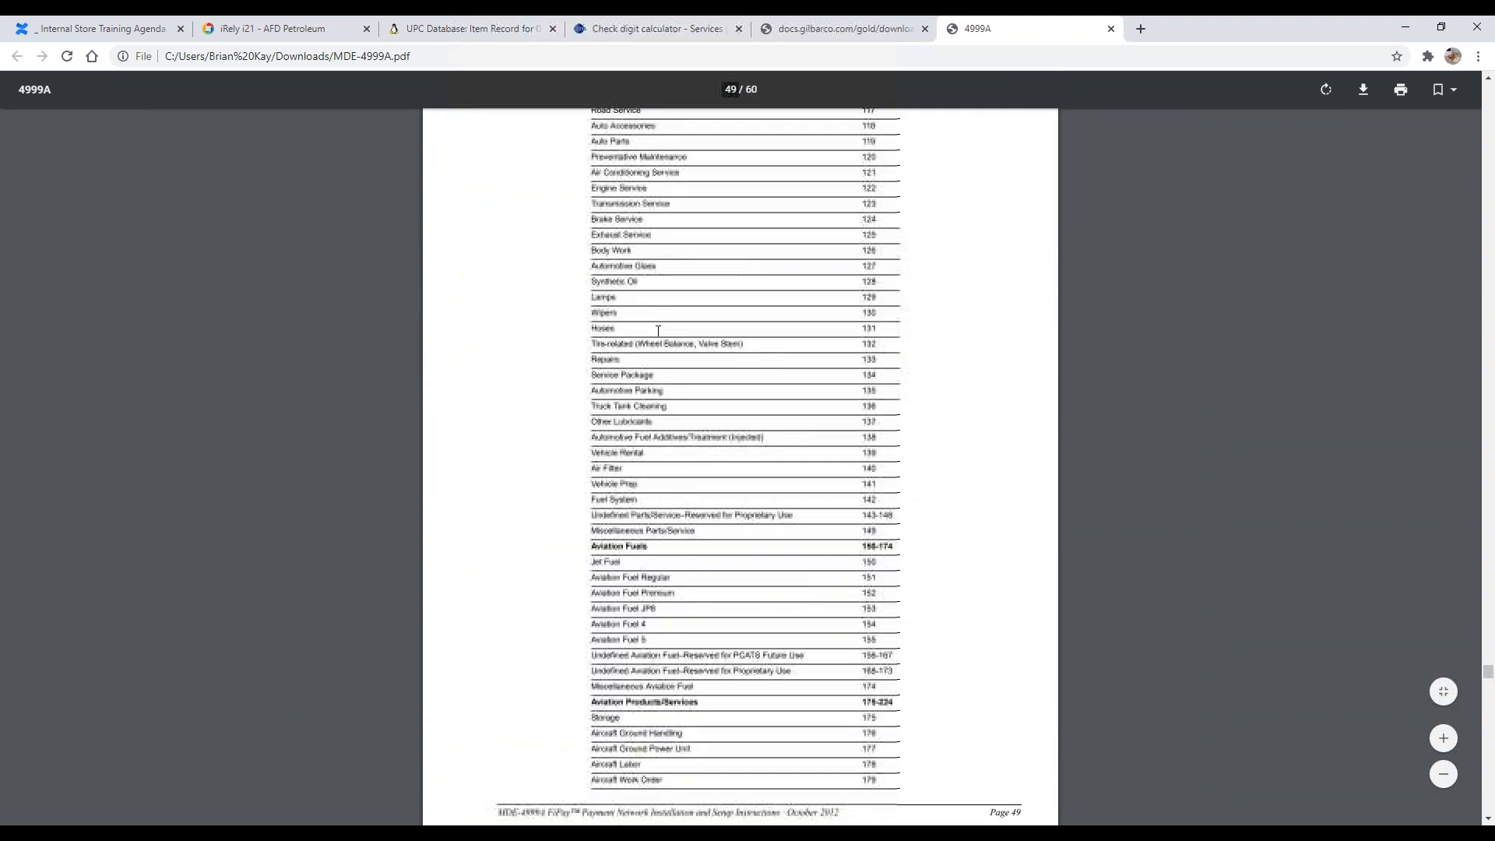
pyautogui.scroll(9, 616, 325)
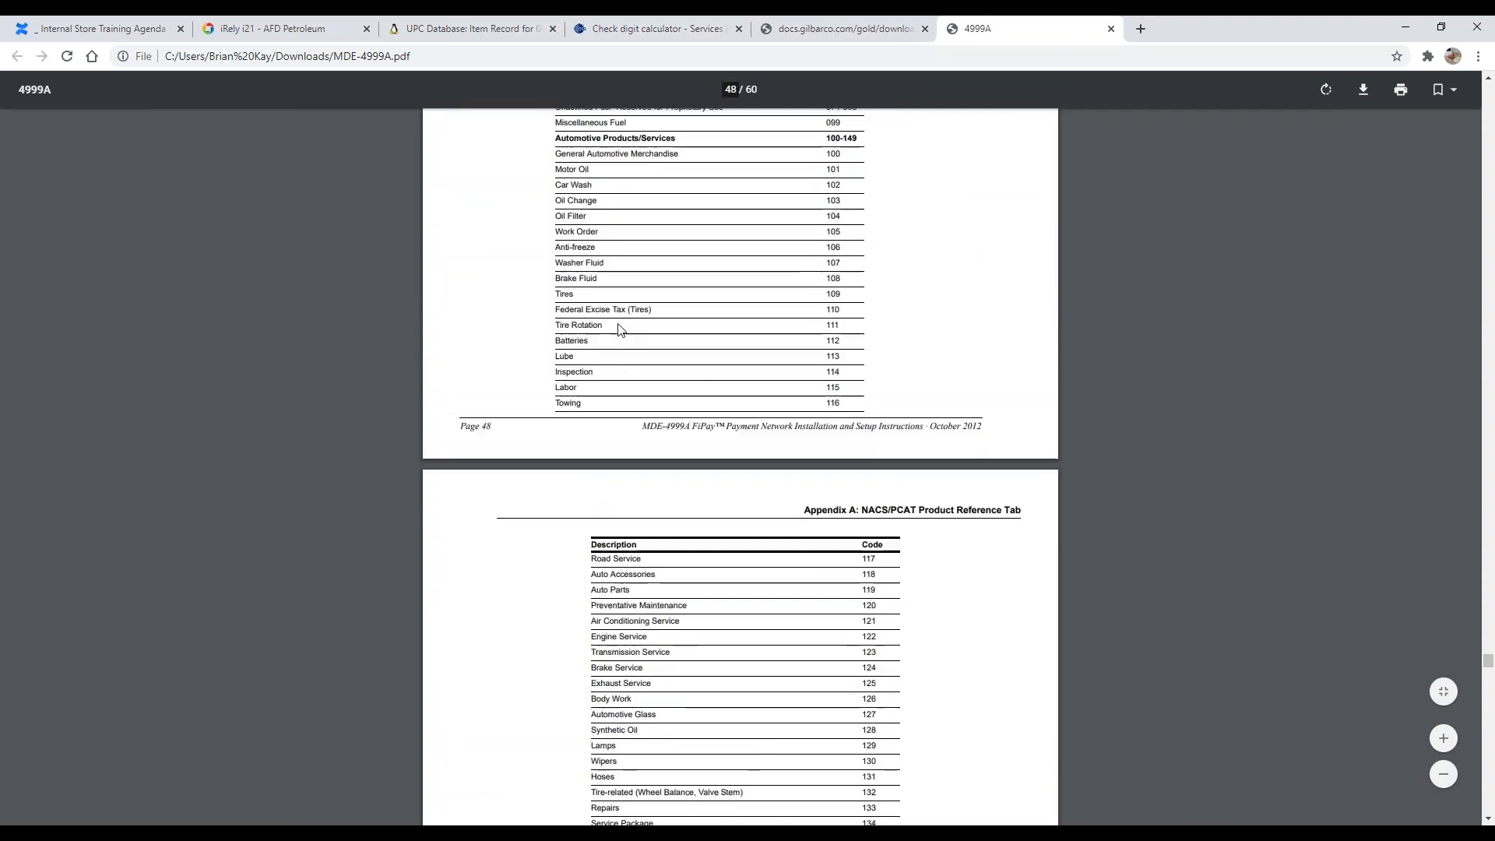
pyautogui.scroll(8, 637, 320)
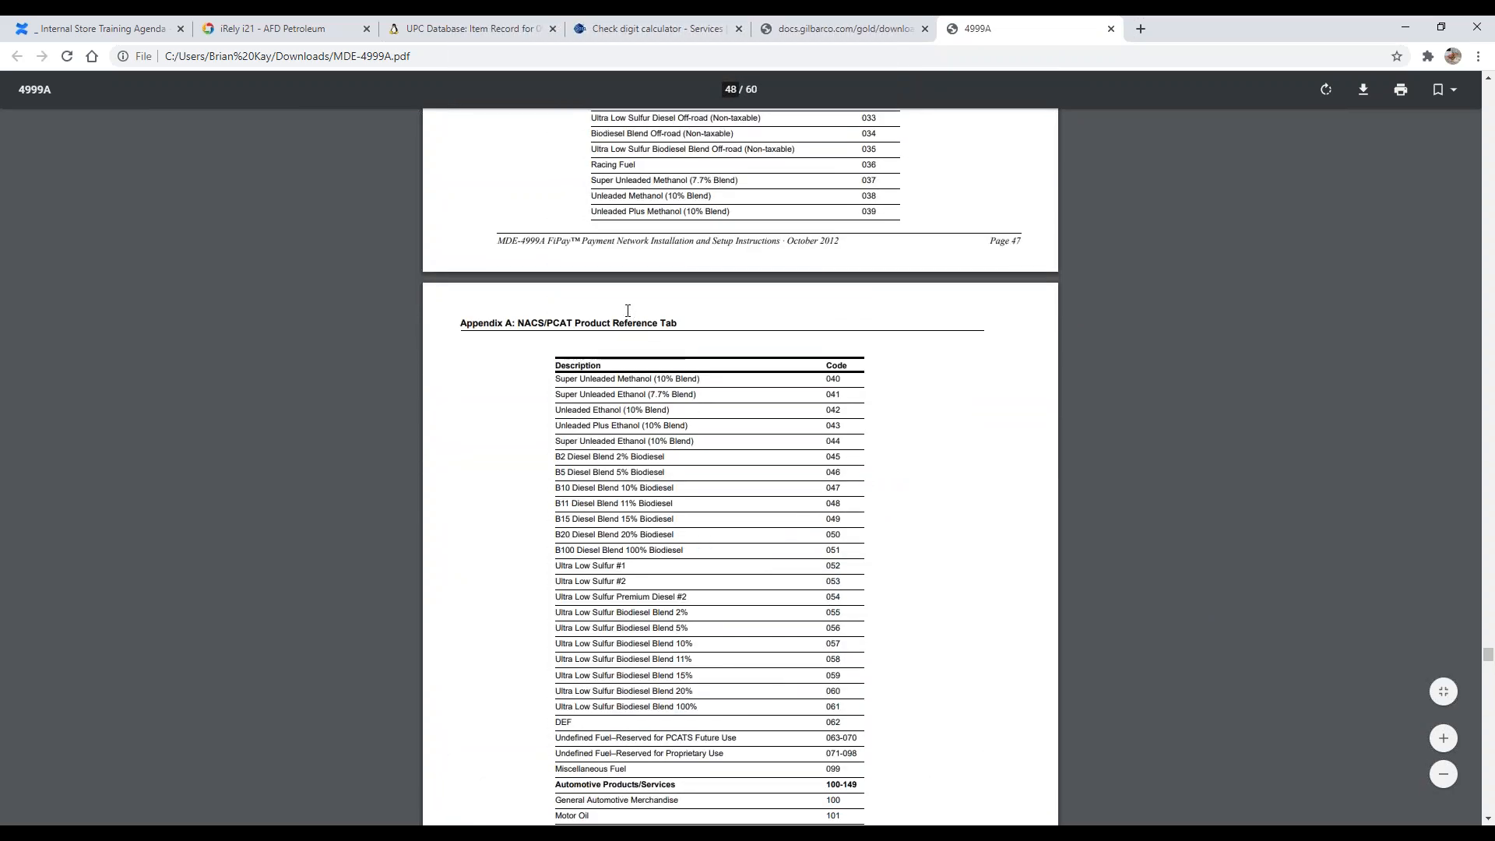
pyautogui.scroll(-5, 619, 304)
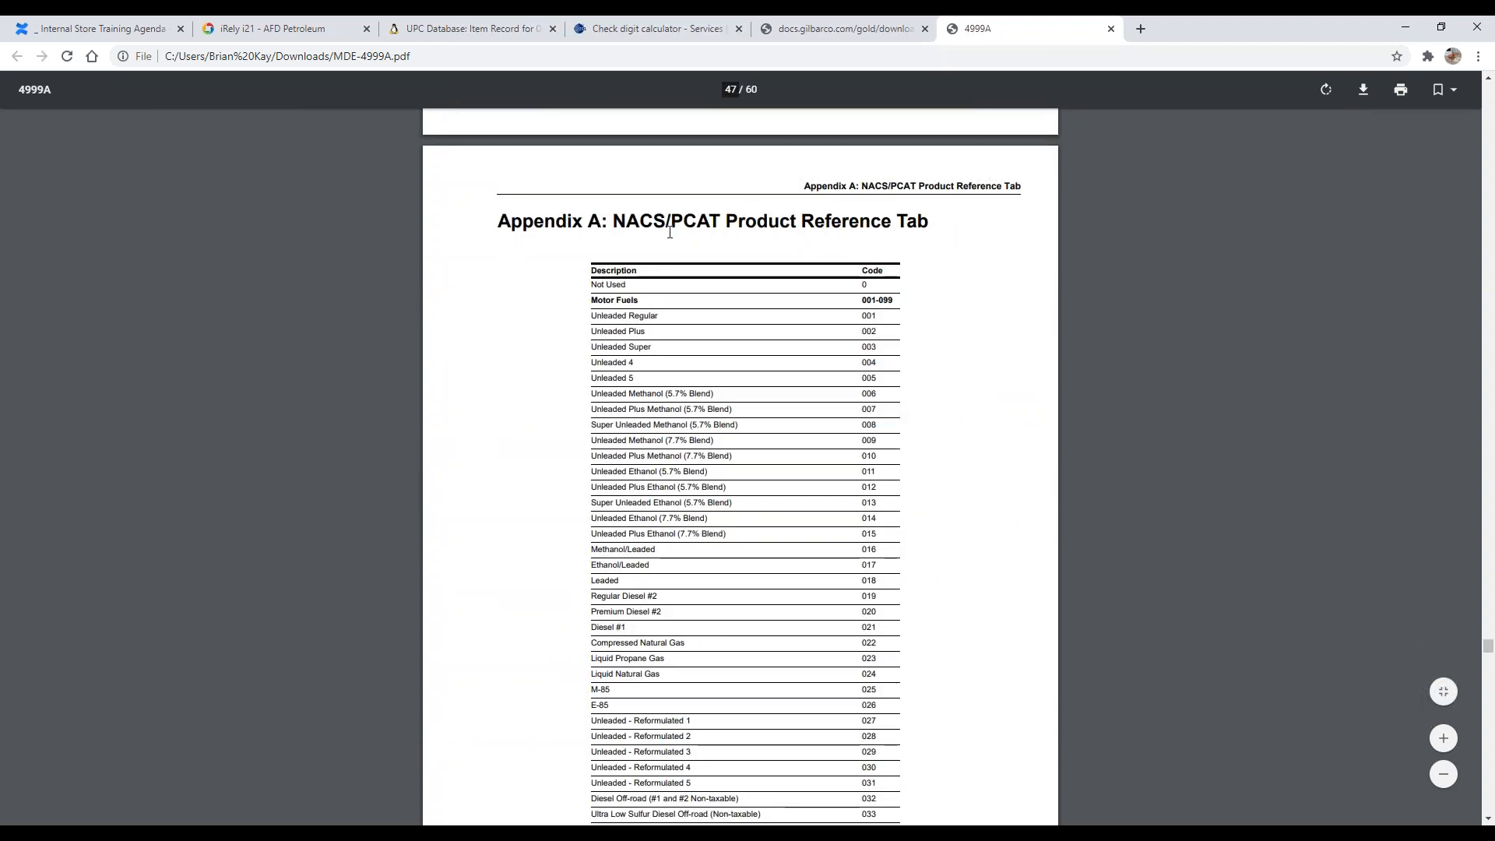
pyautogui.scroll(-1, 666, 187)
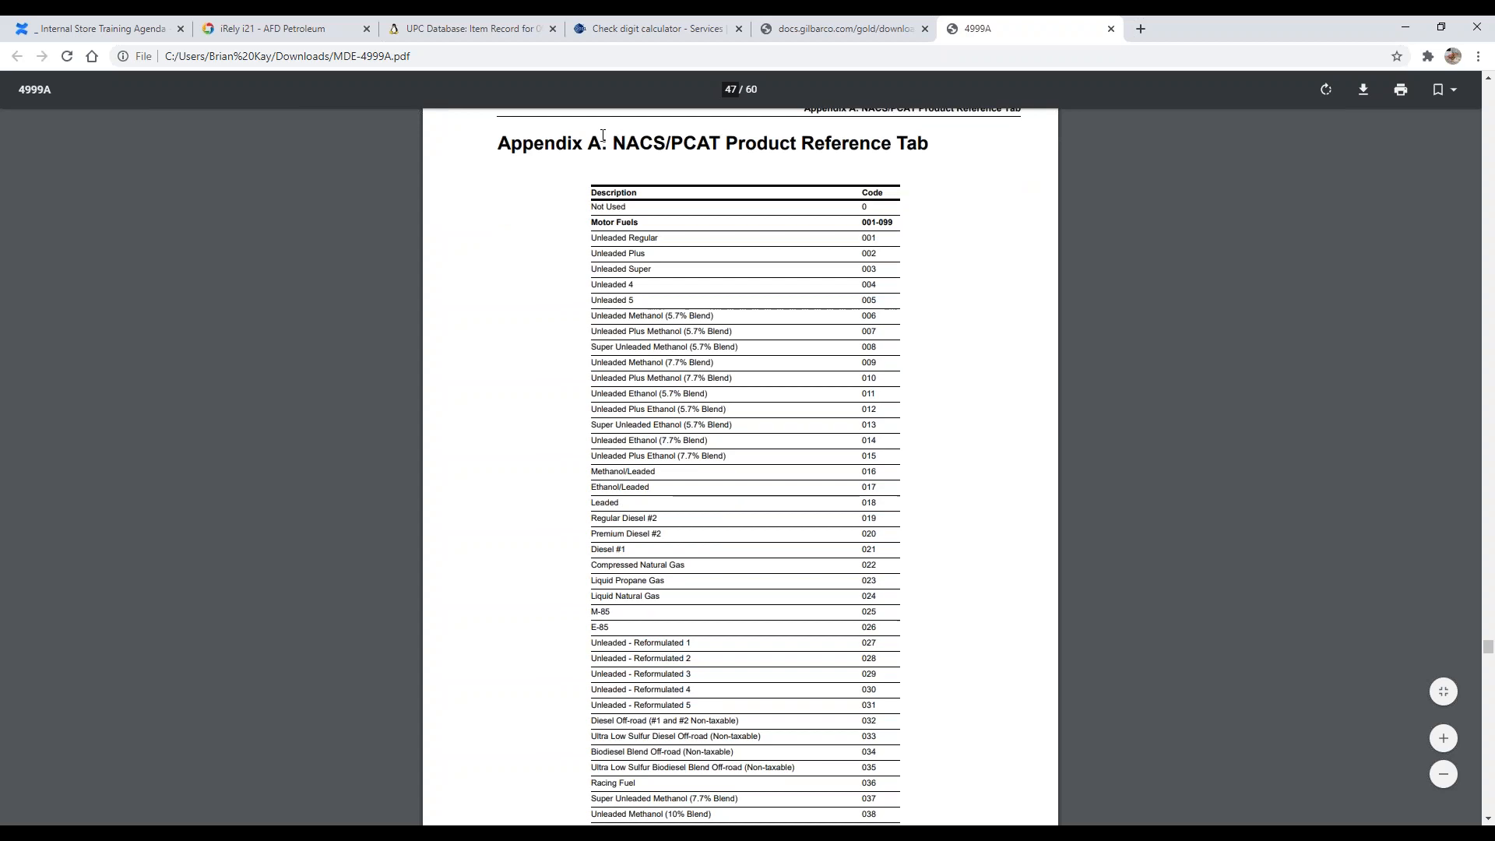
# Step: Highlight the appendix title, the Motor Fuels heading, Automotive Products/Services and the Car Wash 102 row to point them out
pyautogui.moveTo(610, 143); pyautogui.dragTo(835, 153)
pyautogui.click(841, 144)
pyautogui.tripleClick(601, 222)
pyautogui.click(836, 226)
pyautogui.scroll(-15, 676, 301)
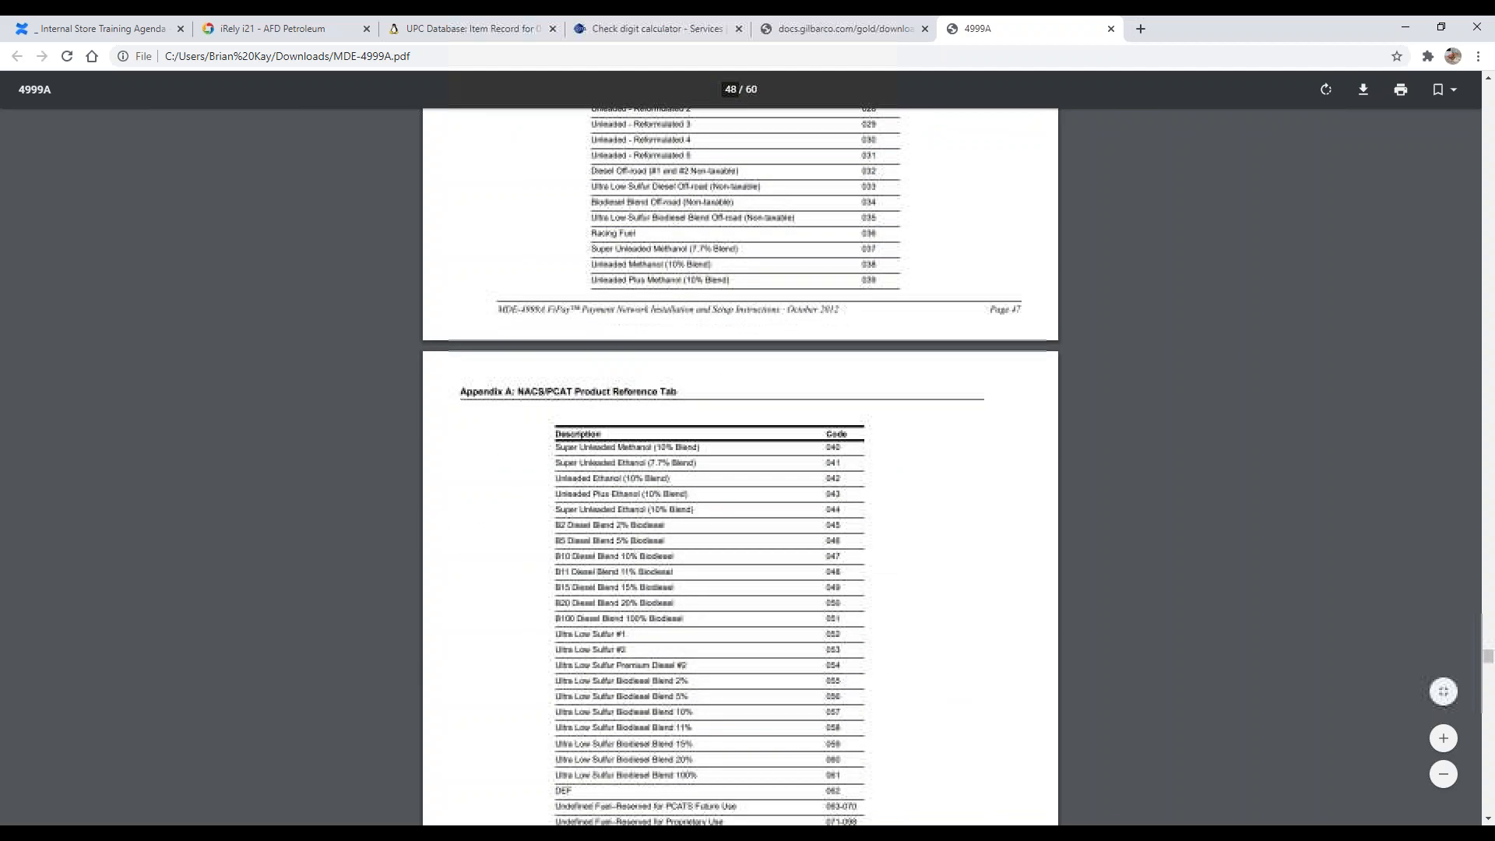
pyautogui.tripleClick(615, 468)
pyautogui.scroll(-2, 757, 402)
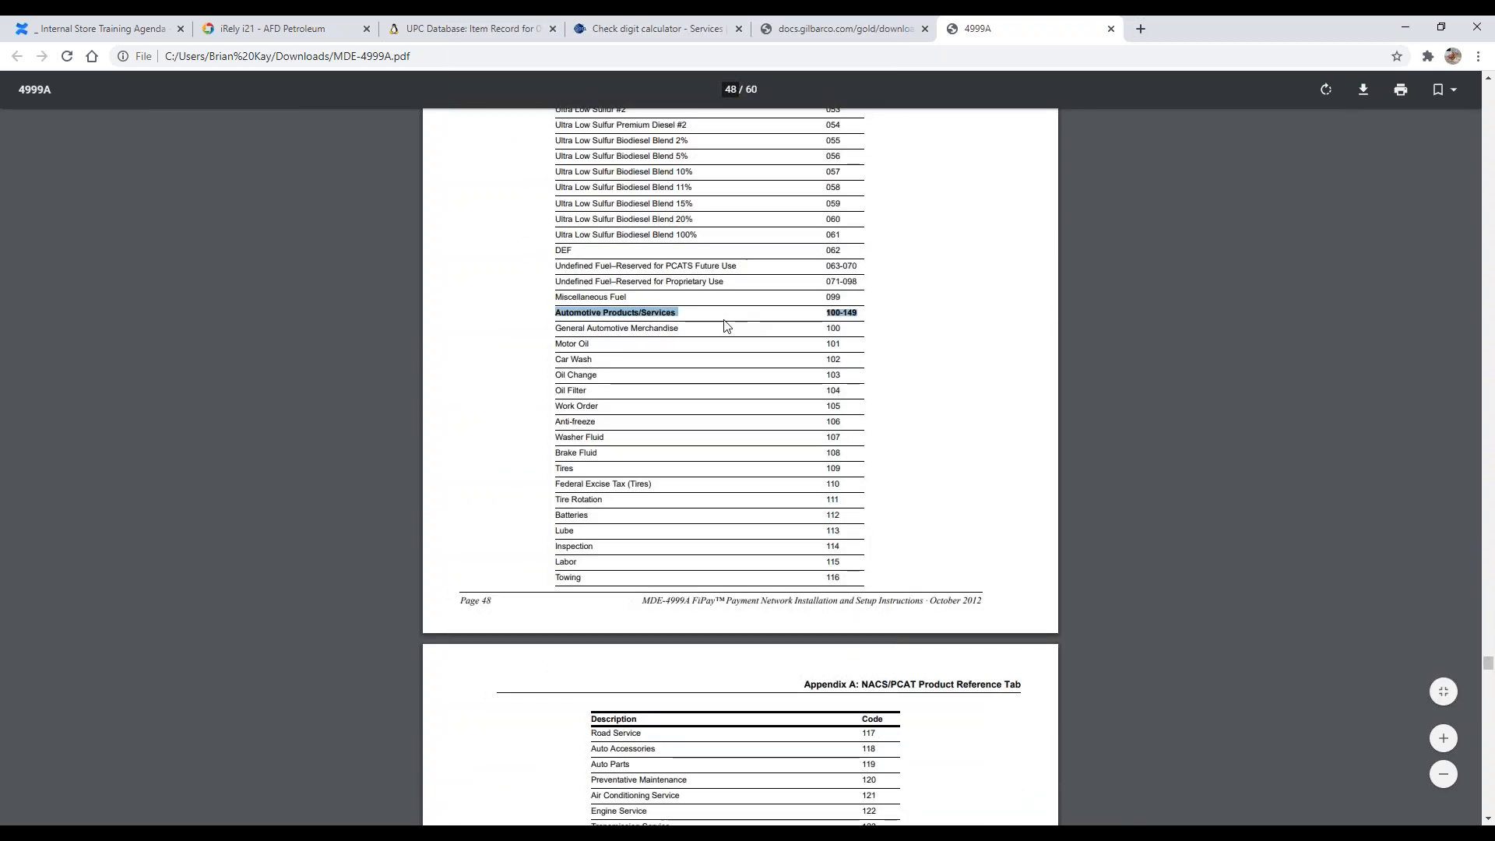
pyautogui.scroll(-1, 628, 379)
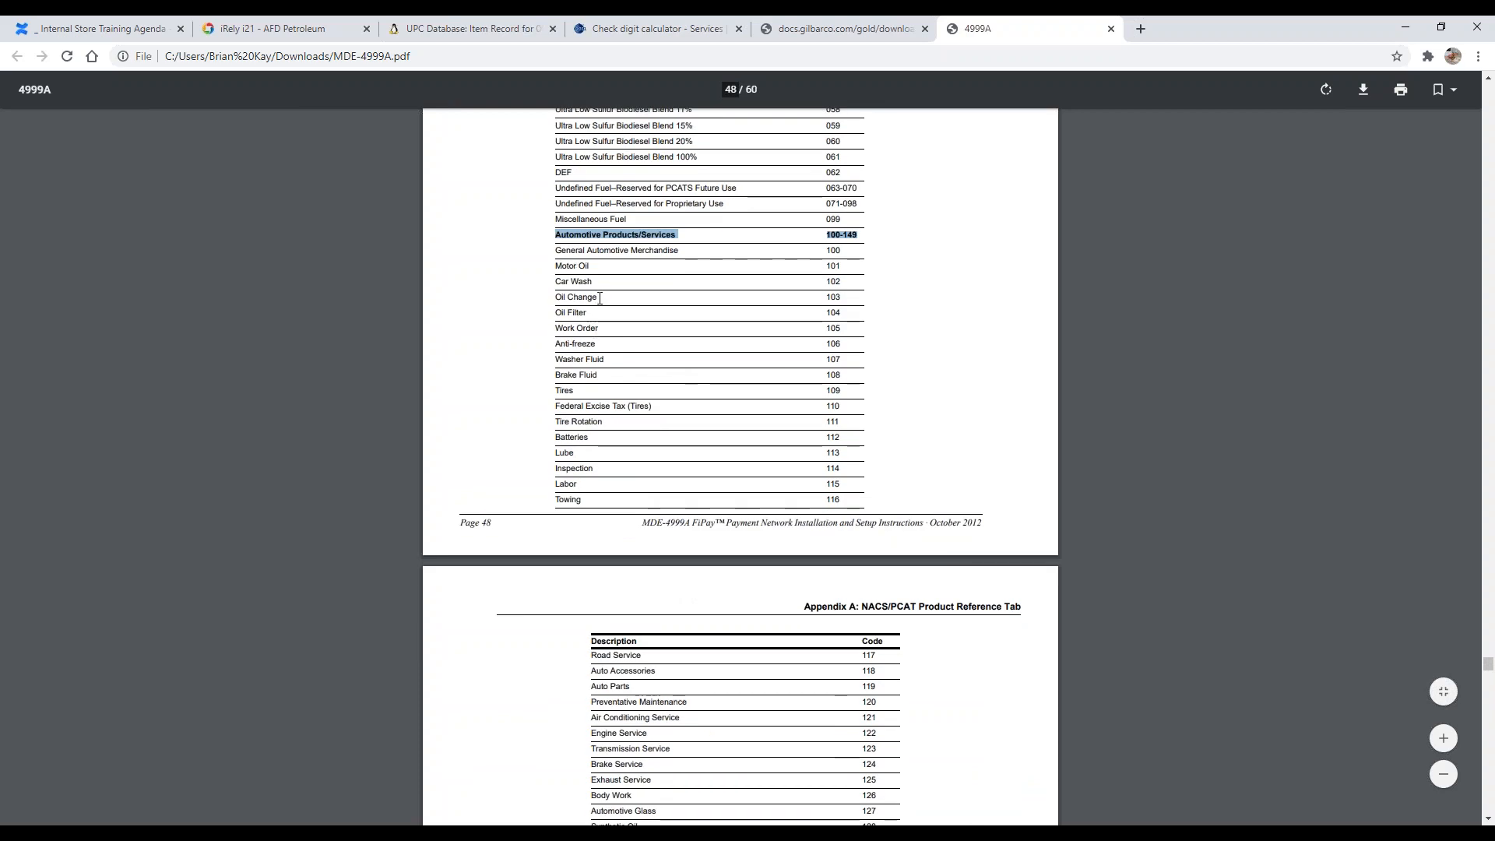
pyautogui.doubleClick(570, 285)
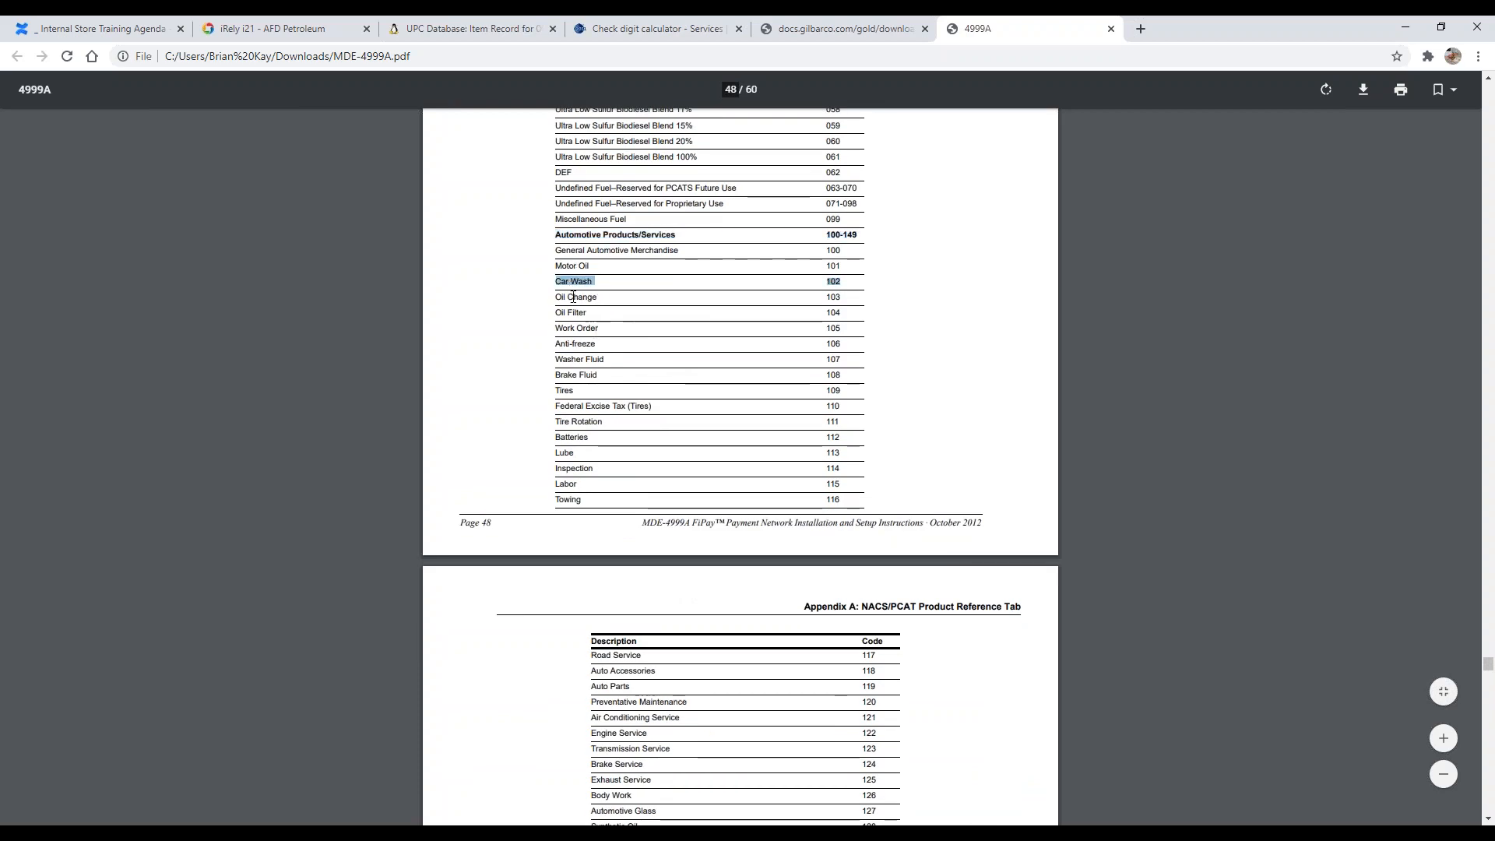
pyautogui.doubleClick(856, 286)
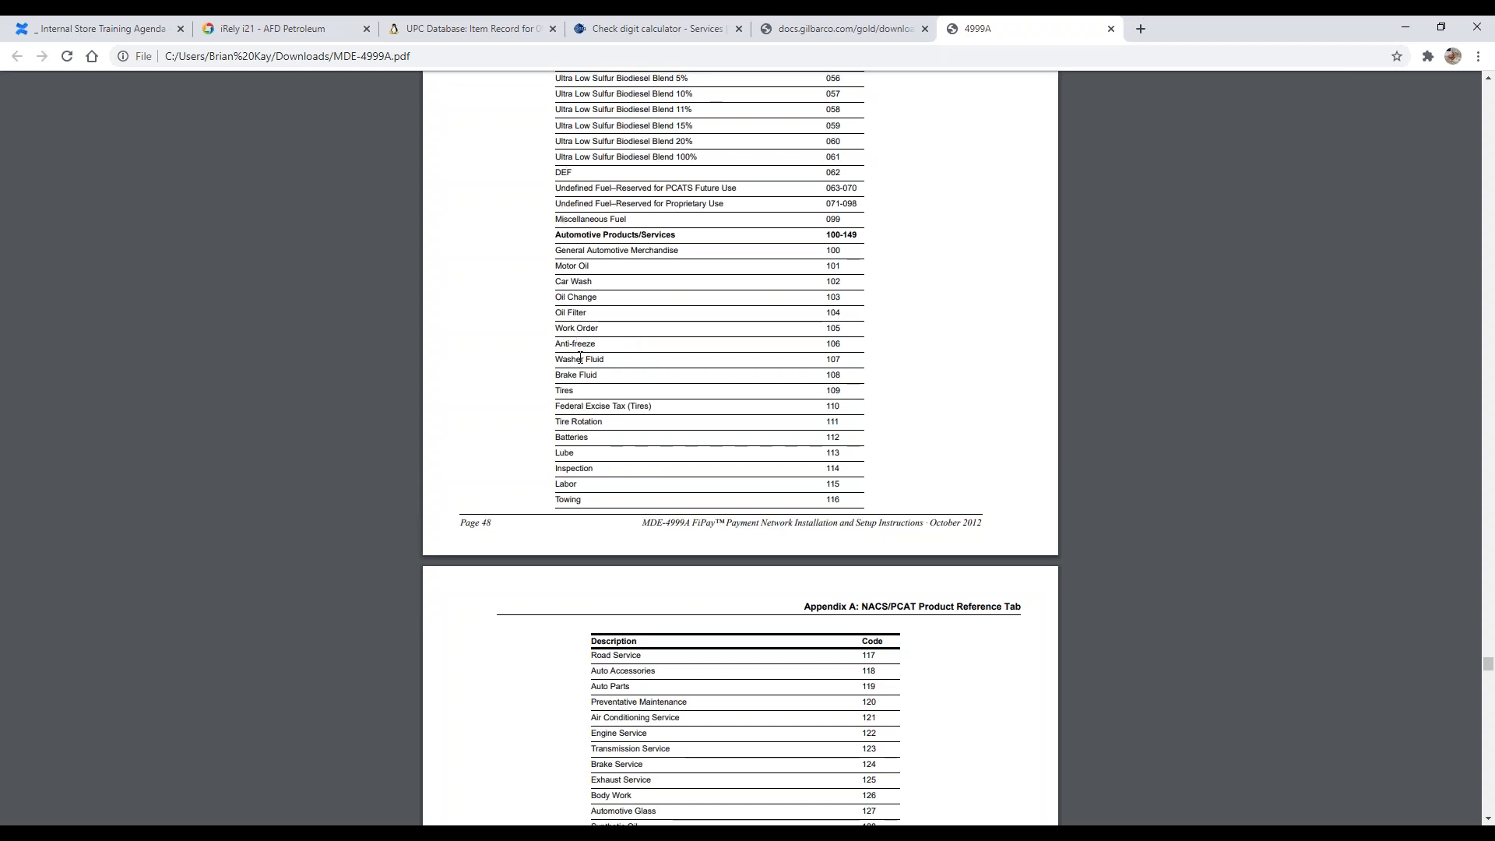
# Step: Highlight the biodiesel blend rows, Unleaded Plus Ethanol and the General Automotive Merchandise code to point them out
pyautogui.scroll(4, 570, 373)
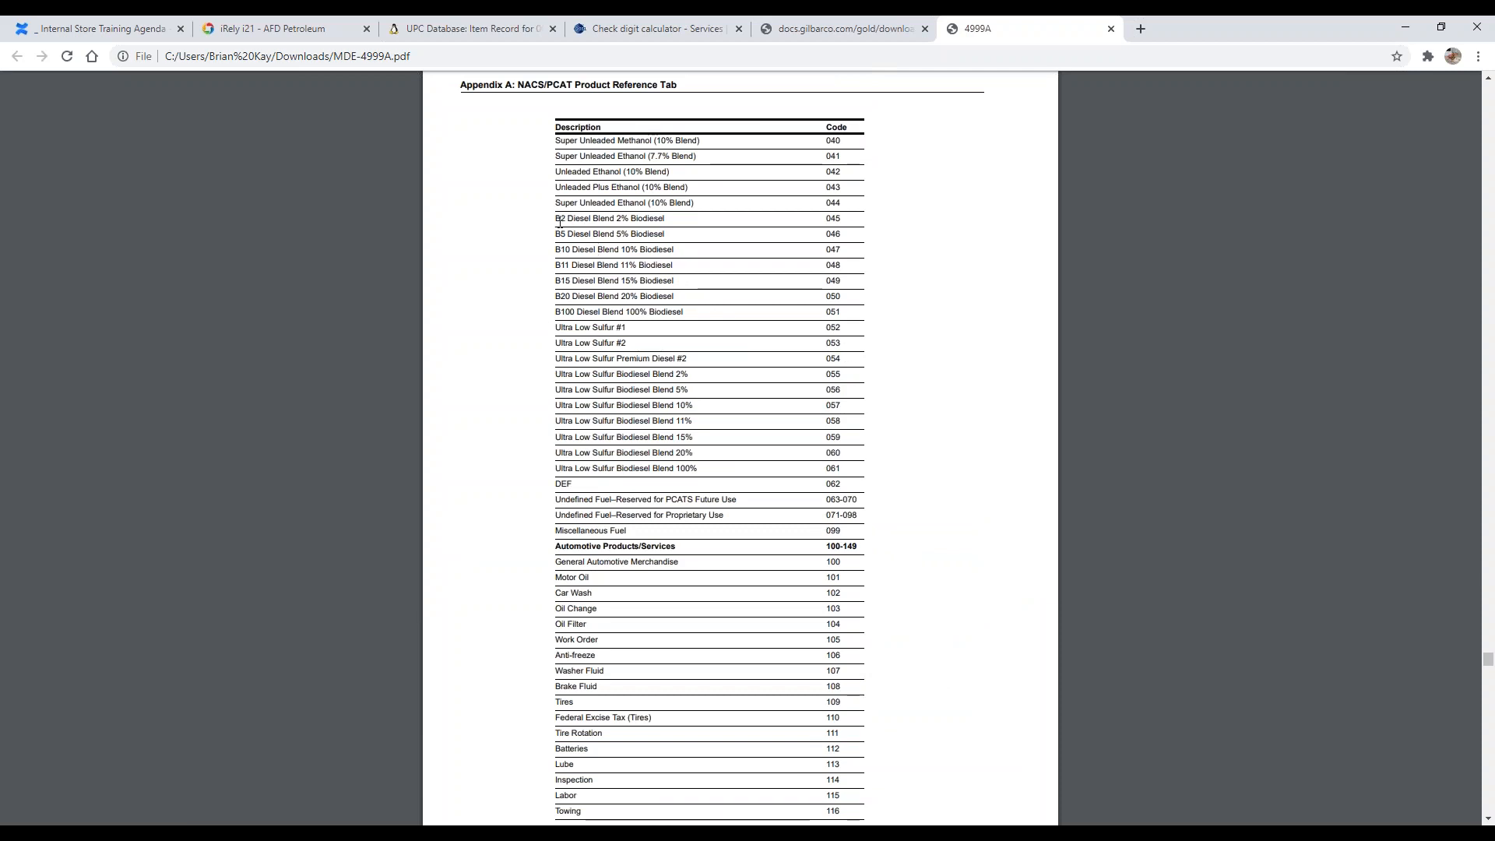
pyautogui.moveTo(712, 253); pyautogui.dragTo(829, 281)
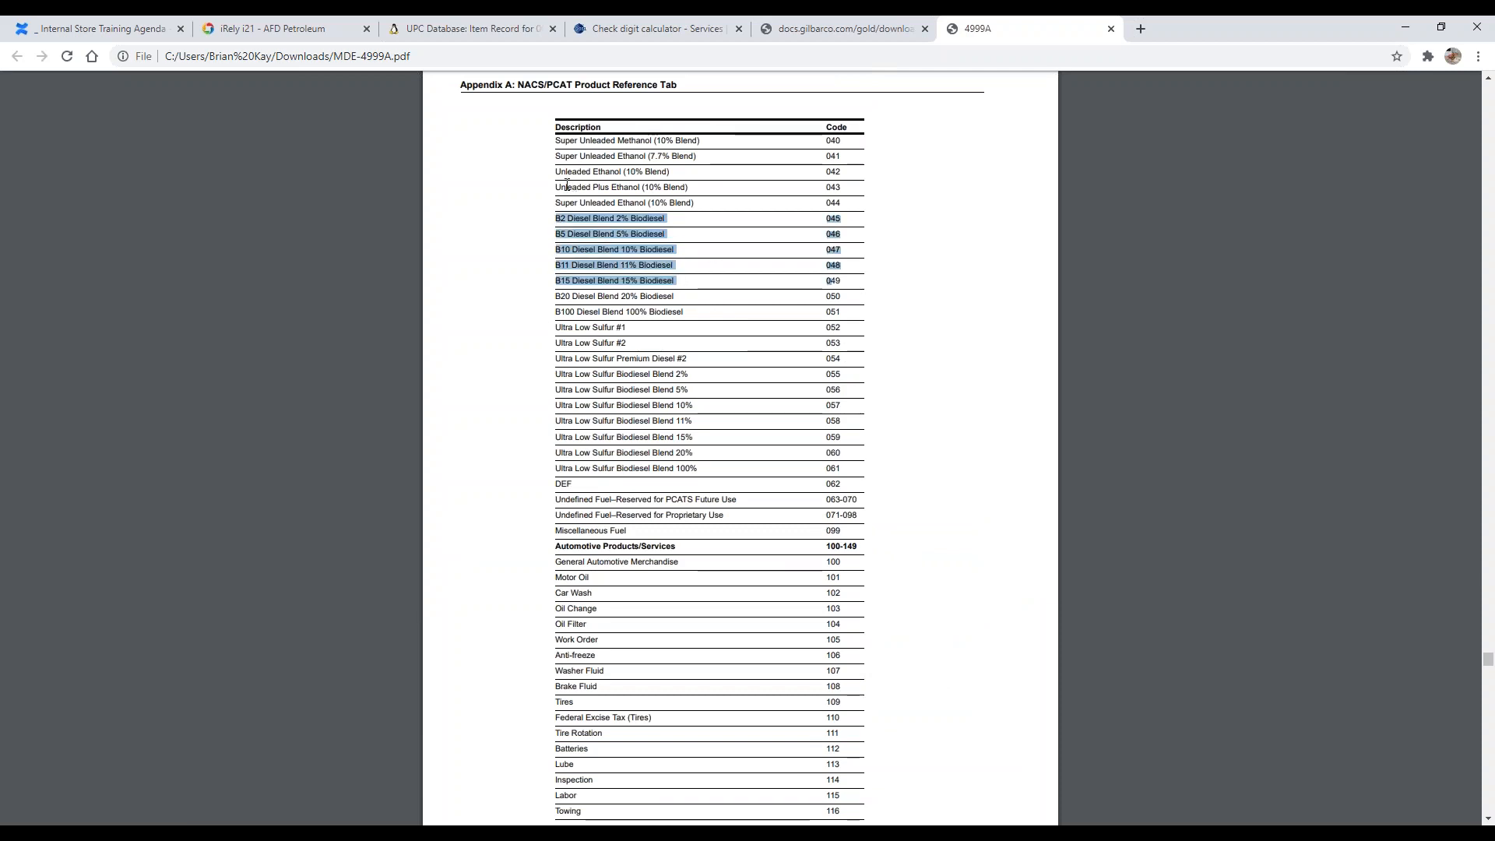
pyautogui.moveTo(556, 187); pyautogui.dragTo(654, 189)
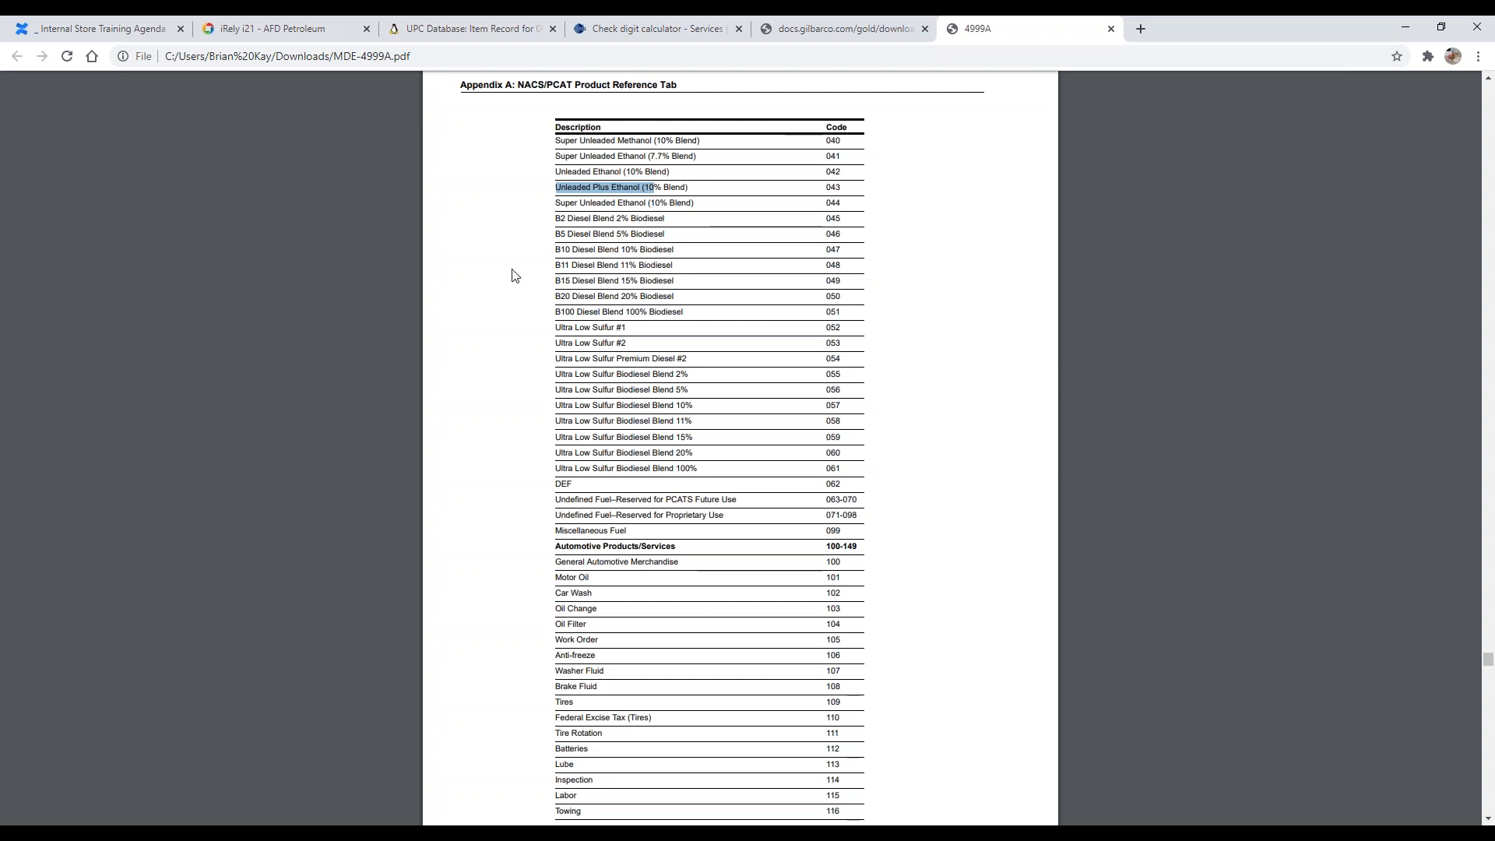
pyautogui.scroll(-5, 513, 274)
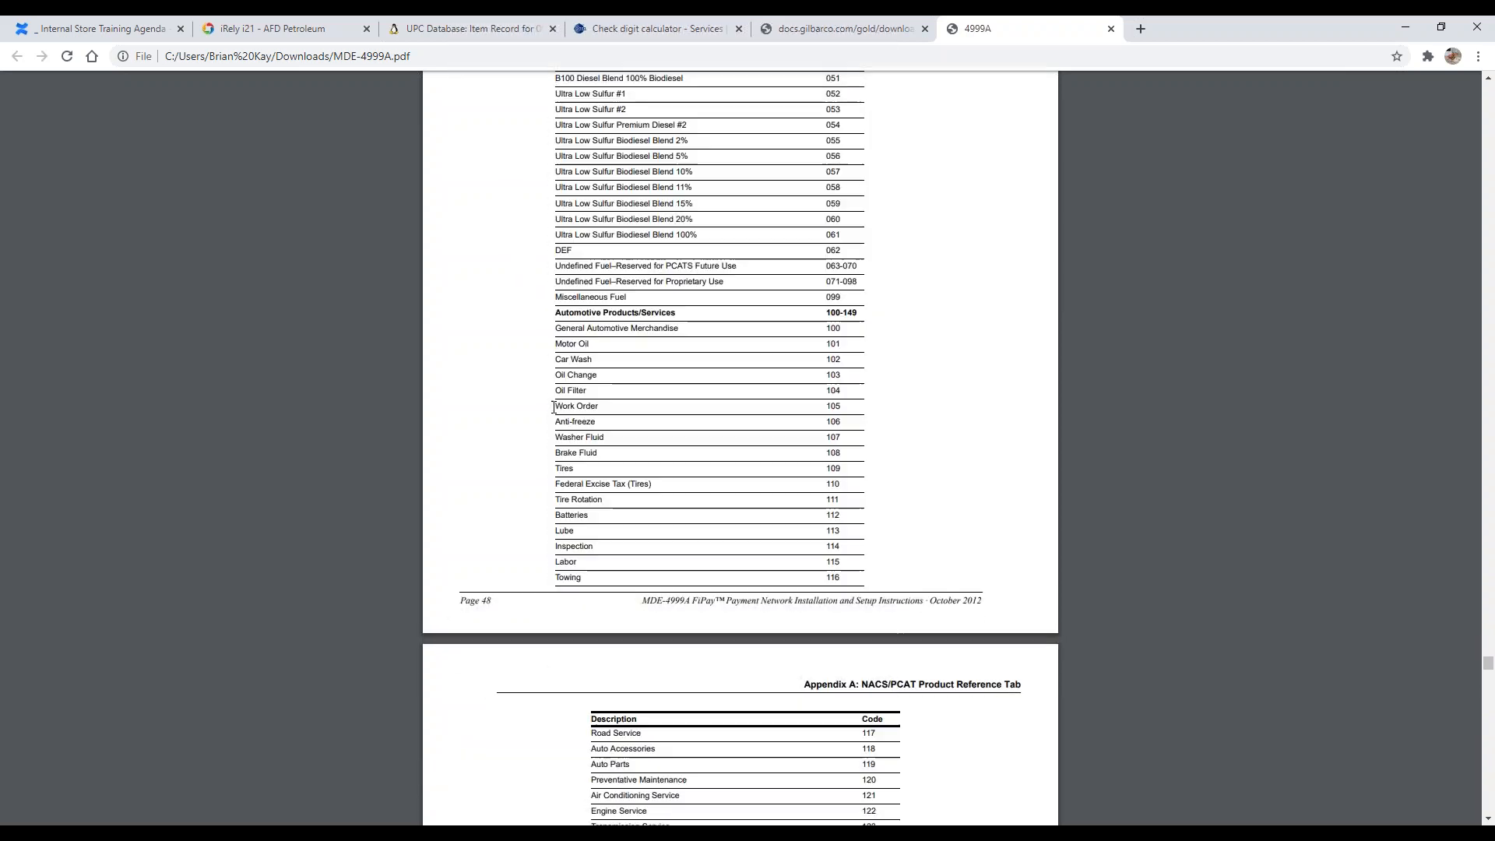
pyautogui.scroll(-3, 549, 390)
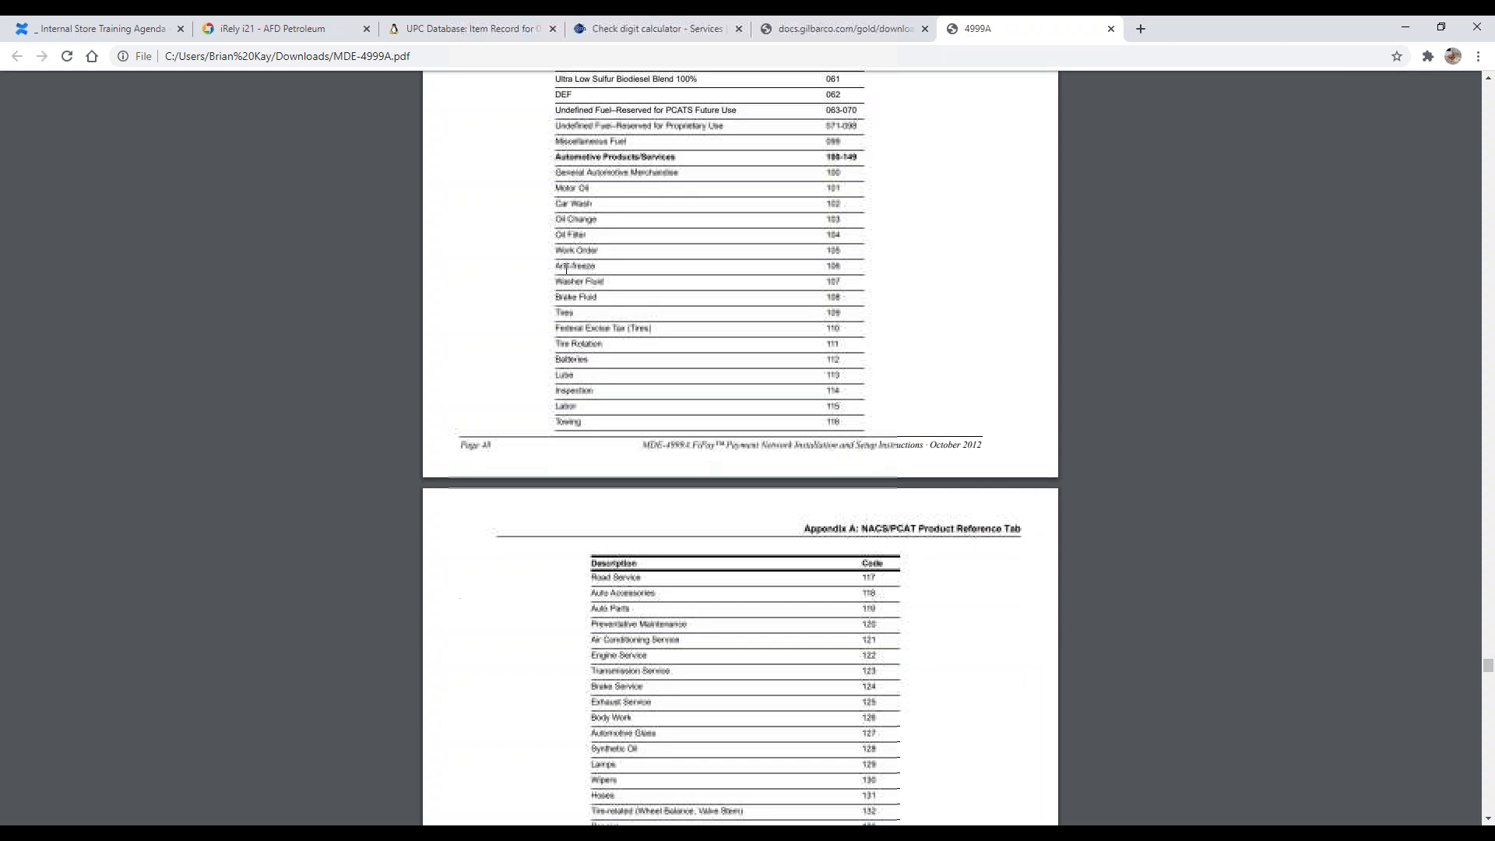
pyautogui.moveTo(651, 185); pyautogui.dragTo(651, 185)
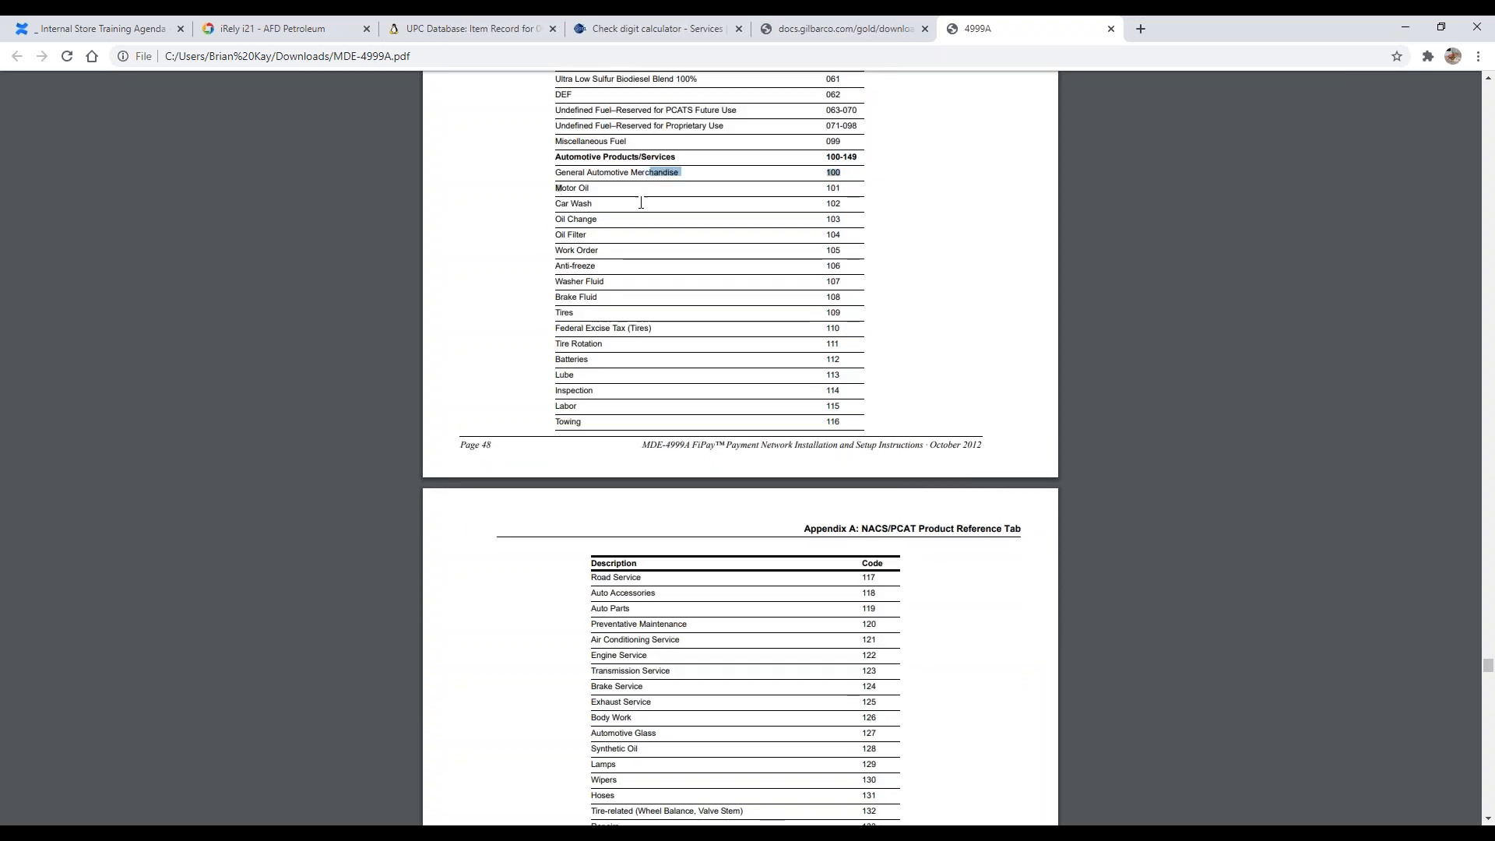
# Step: Scroll through the aviation, marine, other fuels and merchandise code ranges of the reference tab
pyautogui.scroll(-1, 551, 318)
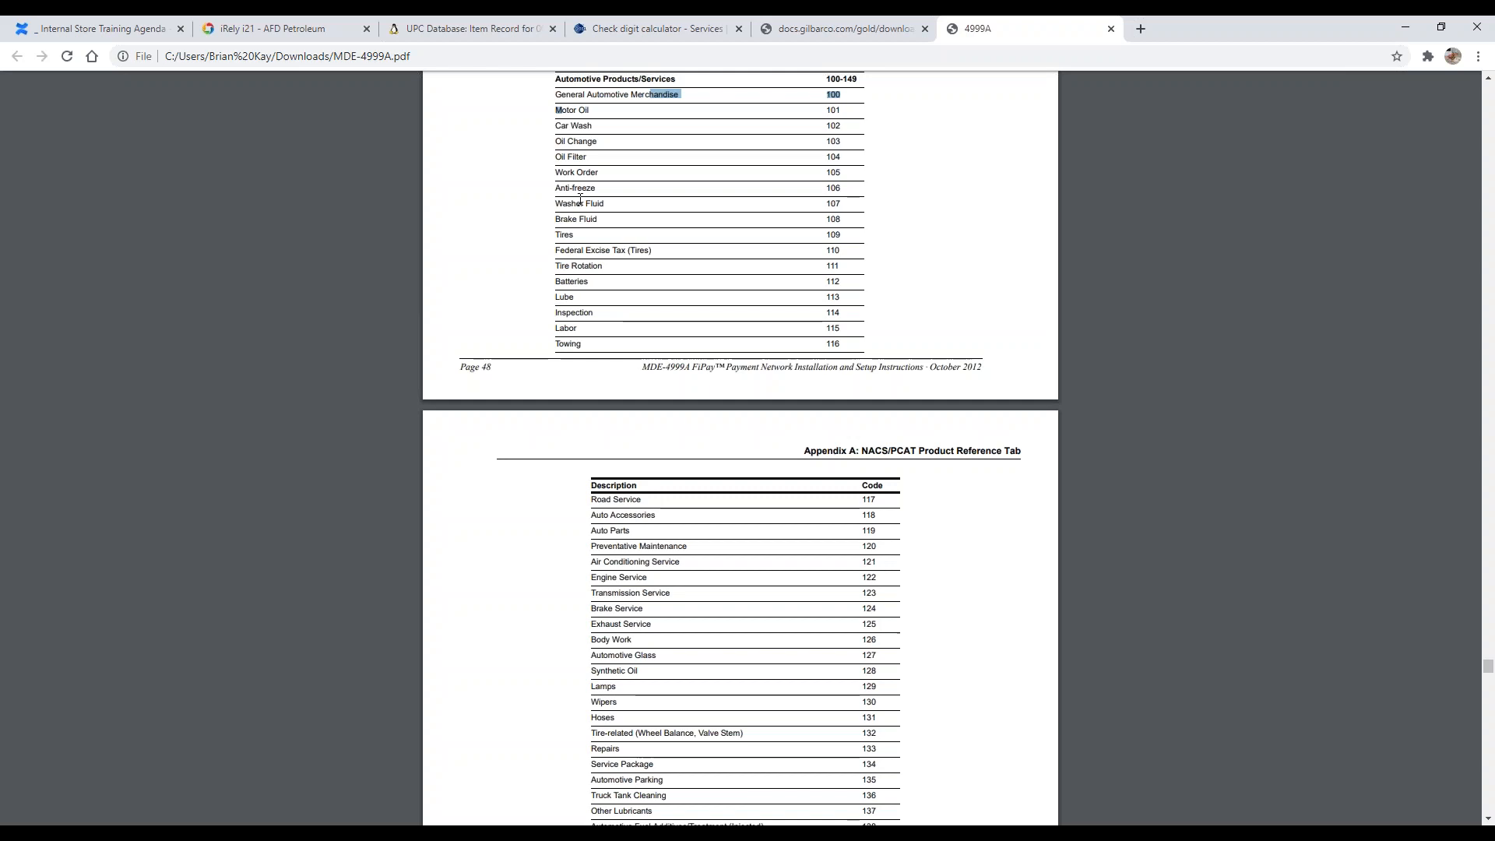
pyautogui.scroll(-7, 531, 234)
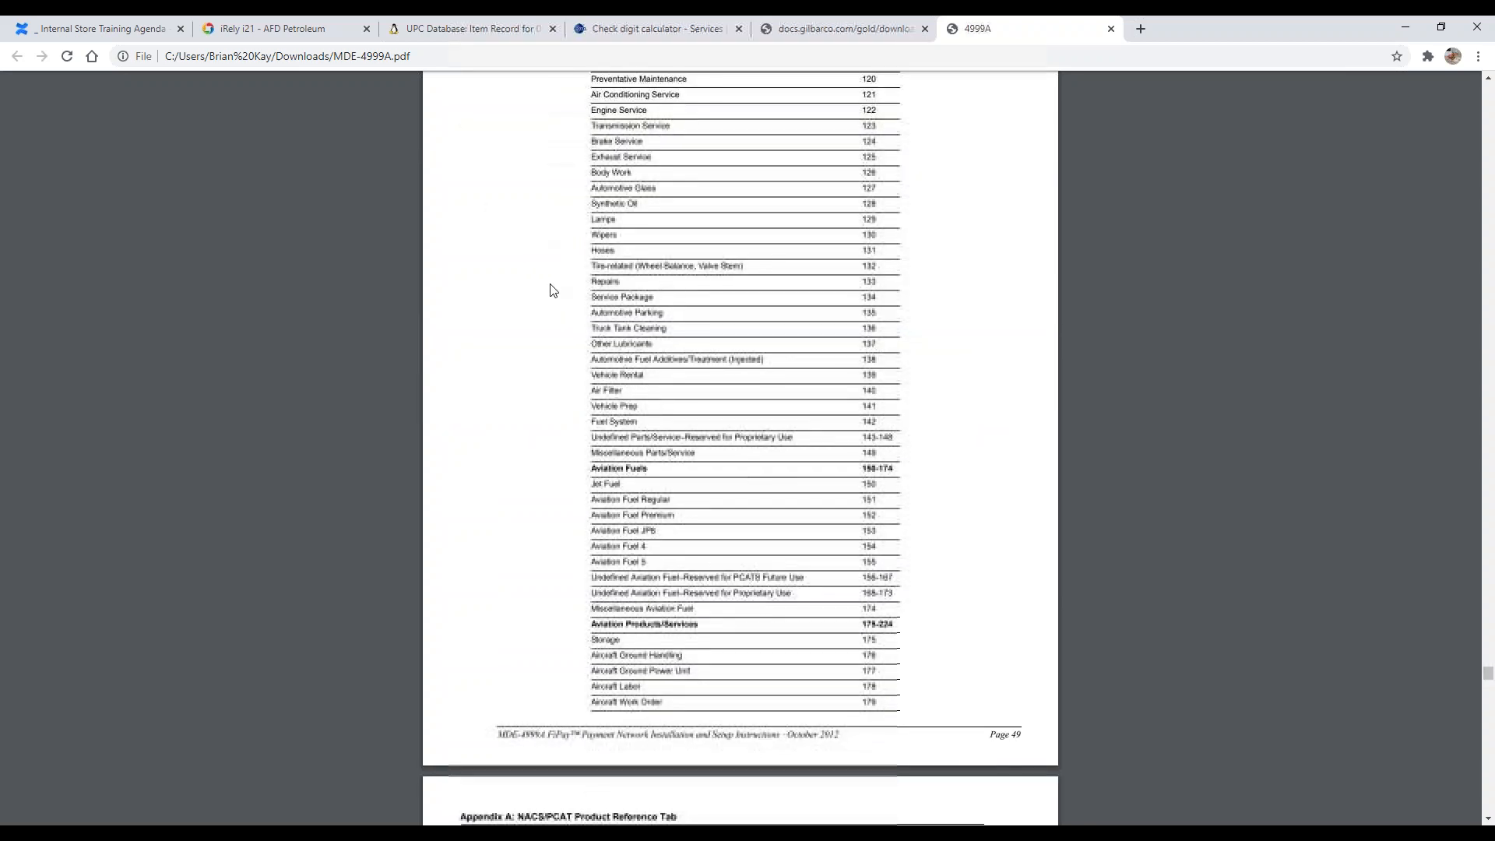
pyautogui.scroll(-1, 615, 327)
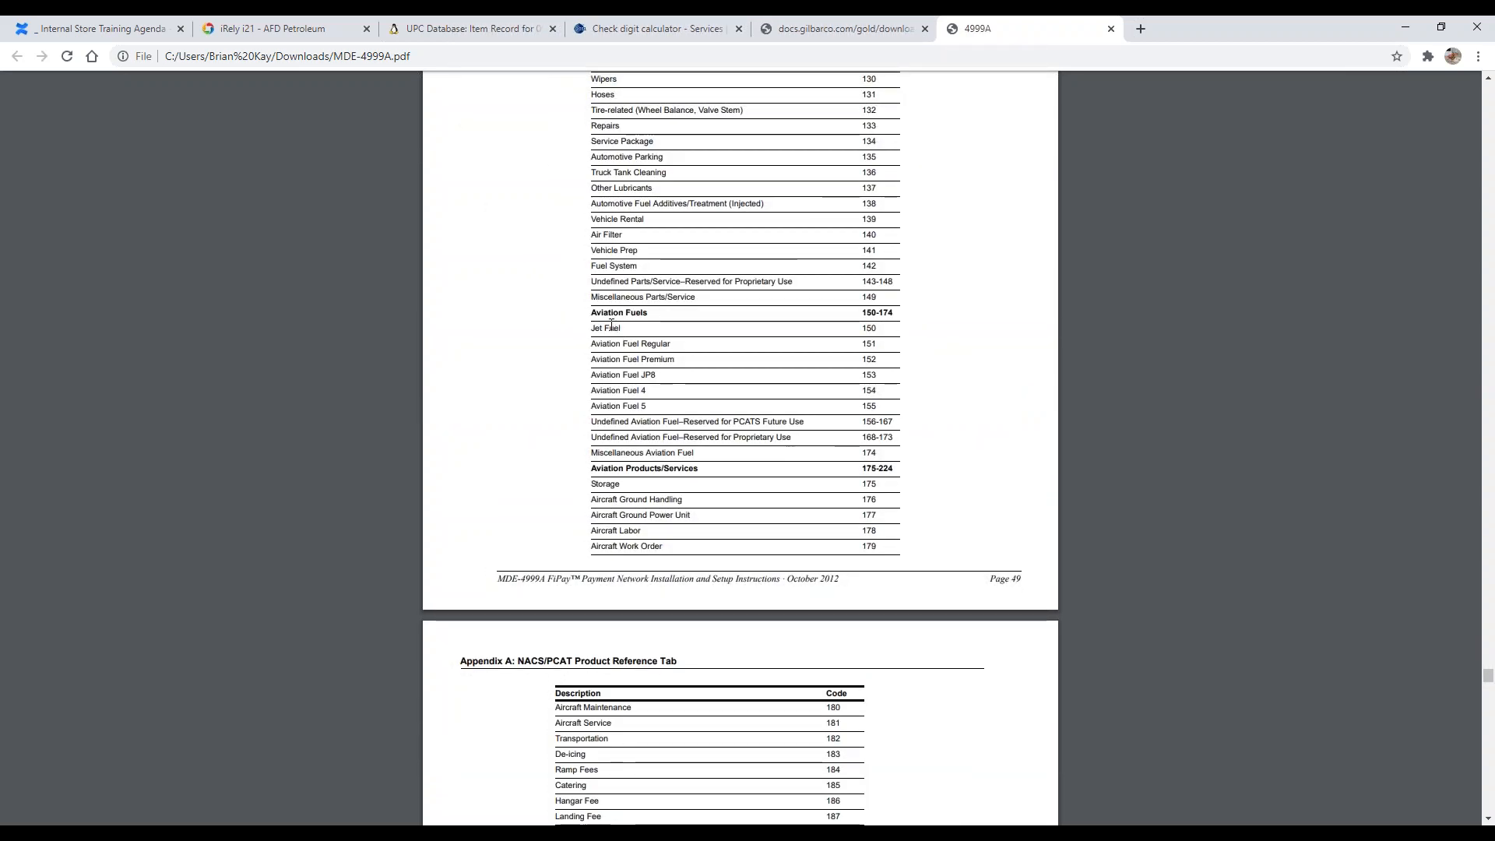
pyautogui.scroll(-7, 669, 335)
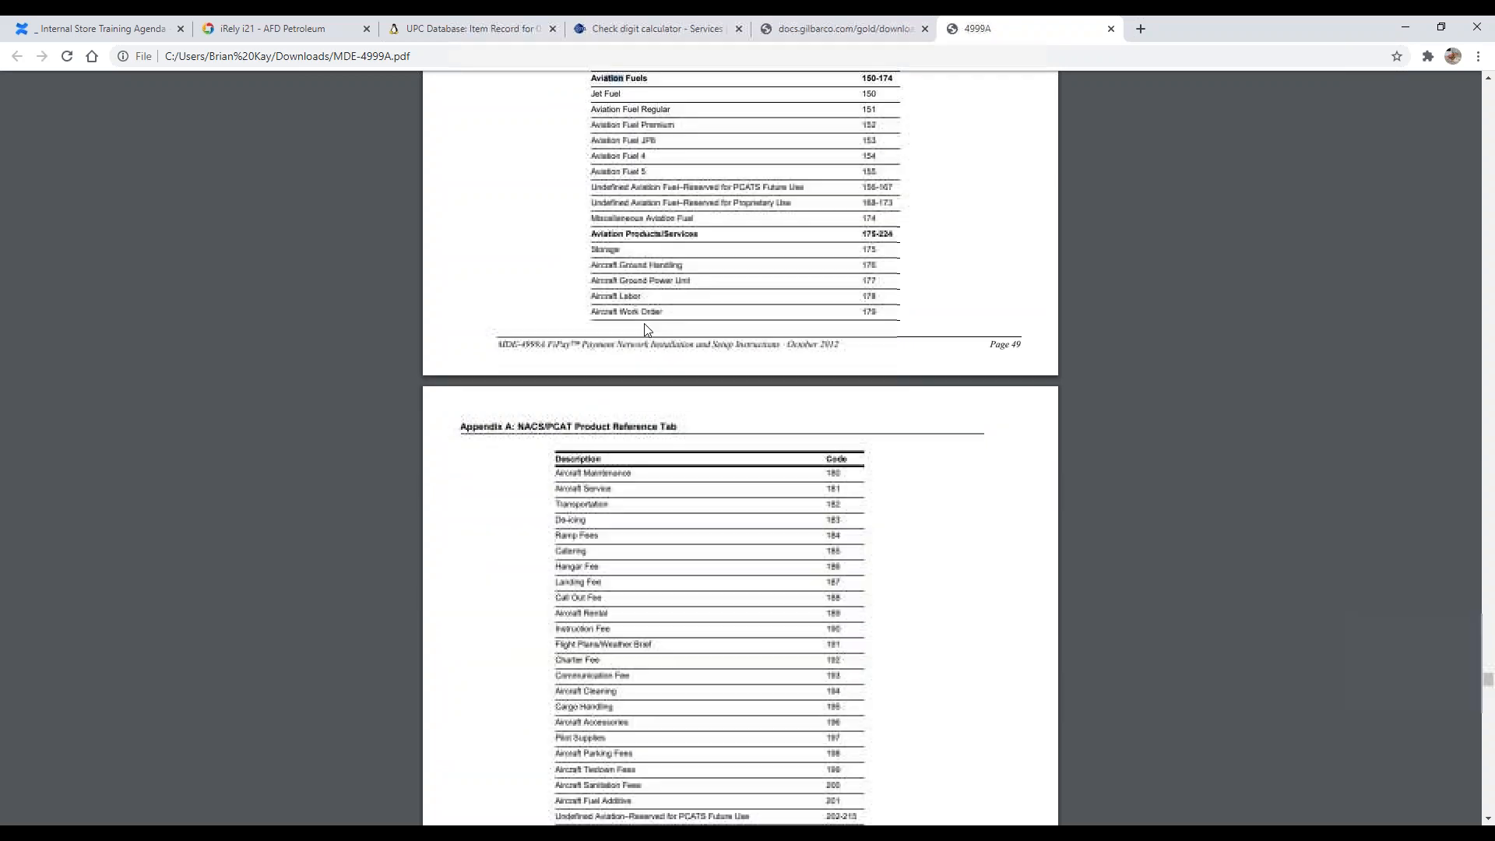
pyautogui.scroll(-2, 589, 283)
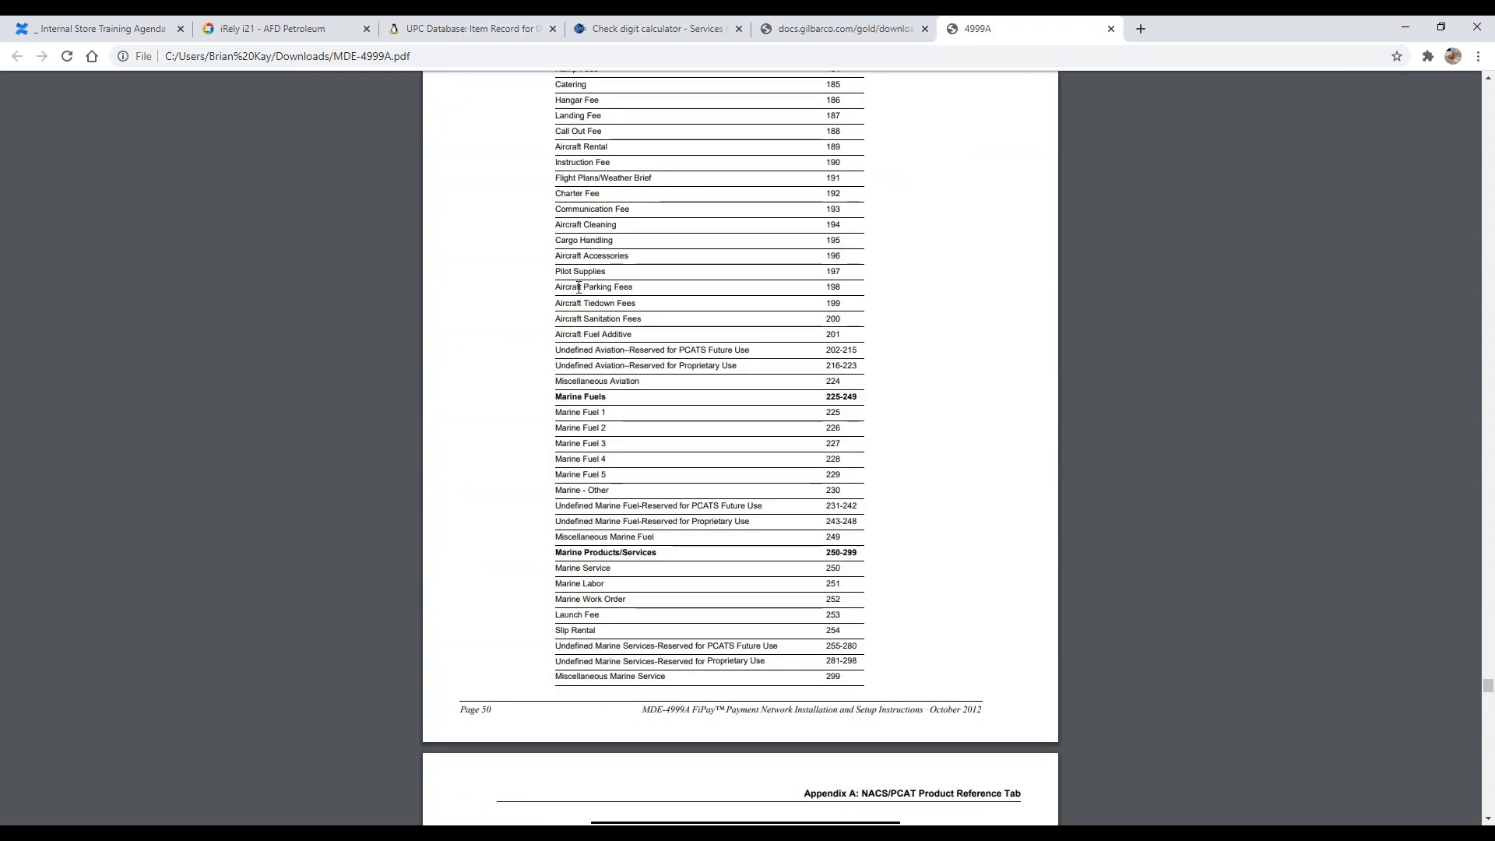
pyautogui.scroll(-8, 579, 287)
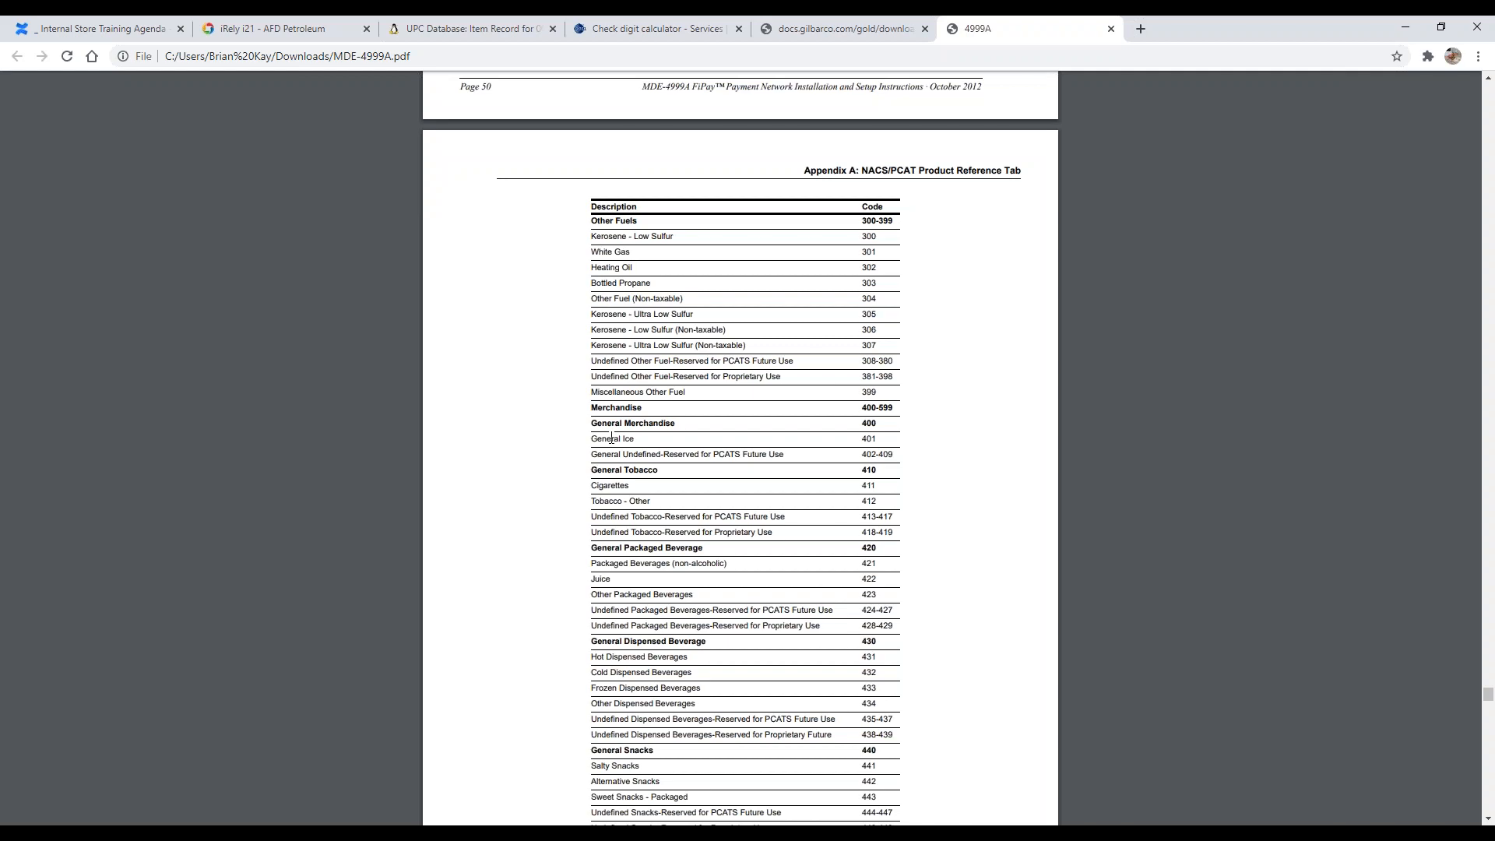
# Step: Scroll to the Merchandise 400-599 range and highlight it and the General Merchandise heading
pyautogui.scroll(-1, 680, 427)
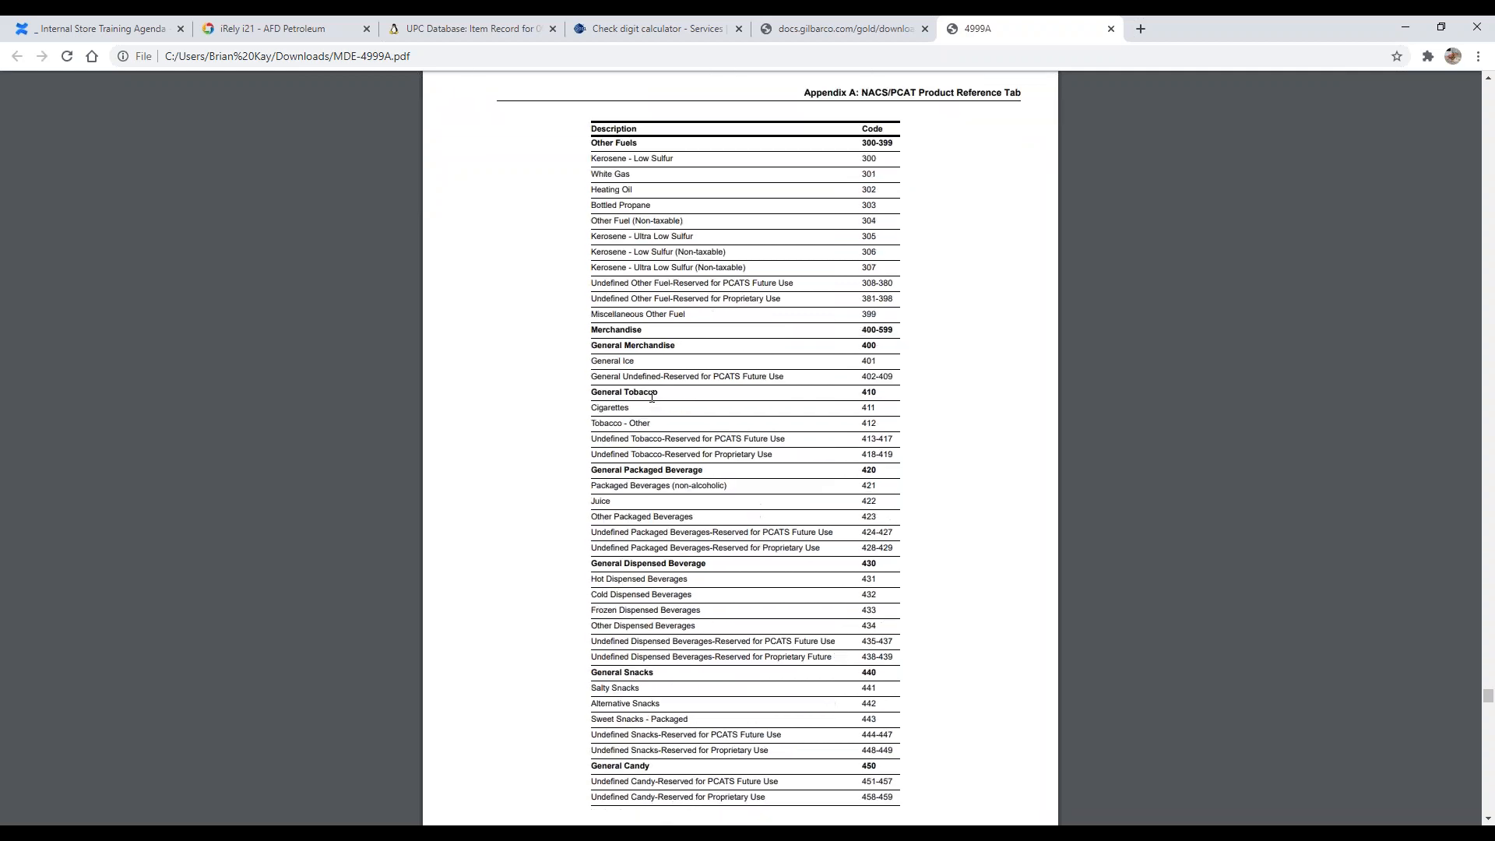
pyautogui.scroll(-1, 632, 365)
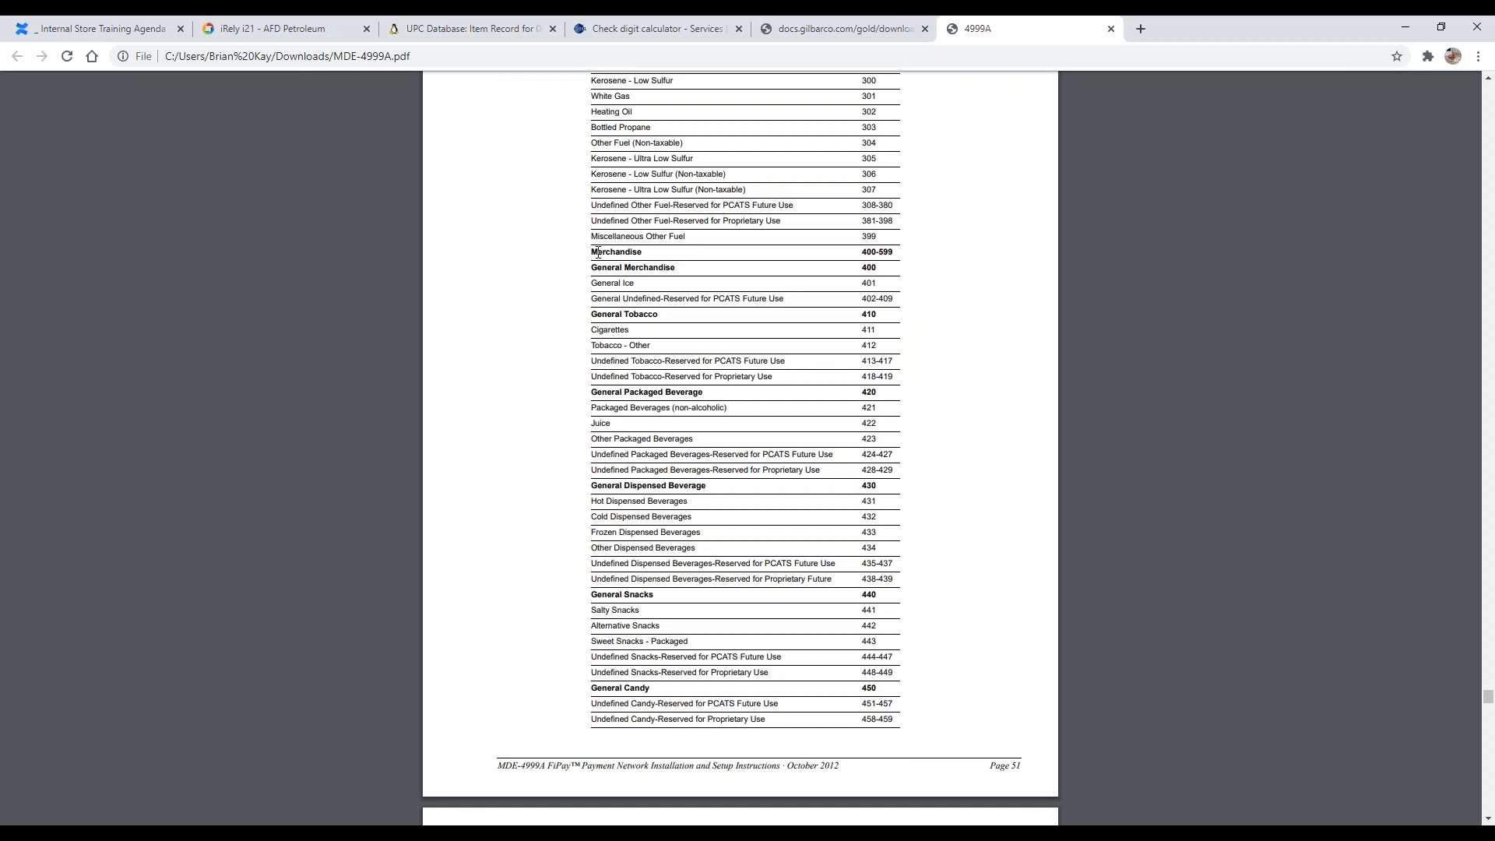
pyautogui.moveTo(663, 253); pyautogui.dragTo(904, 255)
pyautogui.tripleClick(642, 269)
pyautogui.scroll(-1, 668, 285)
pyautogui.click(734, 206)
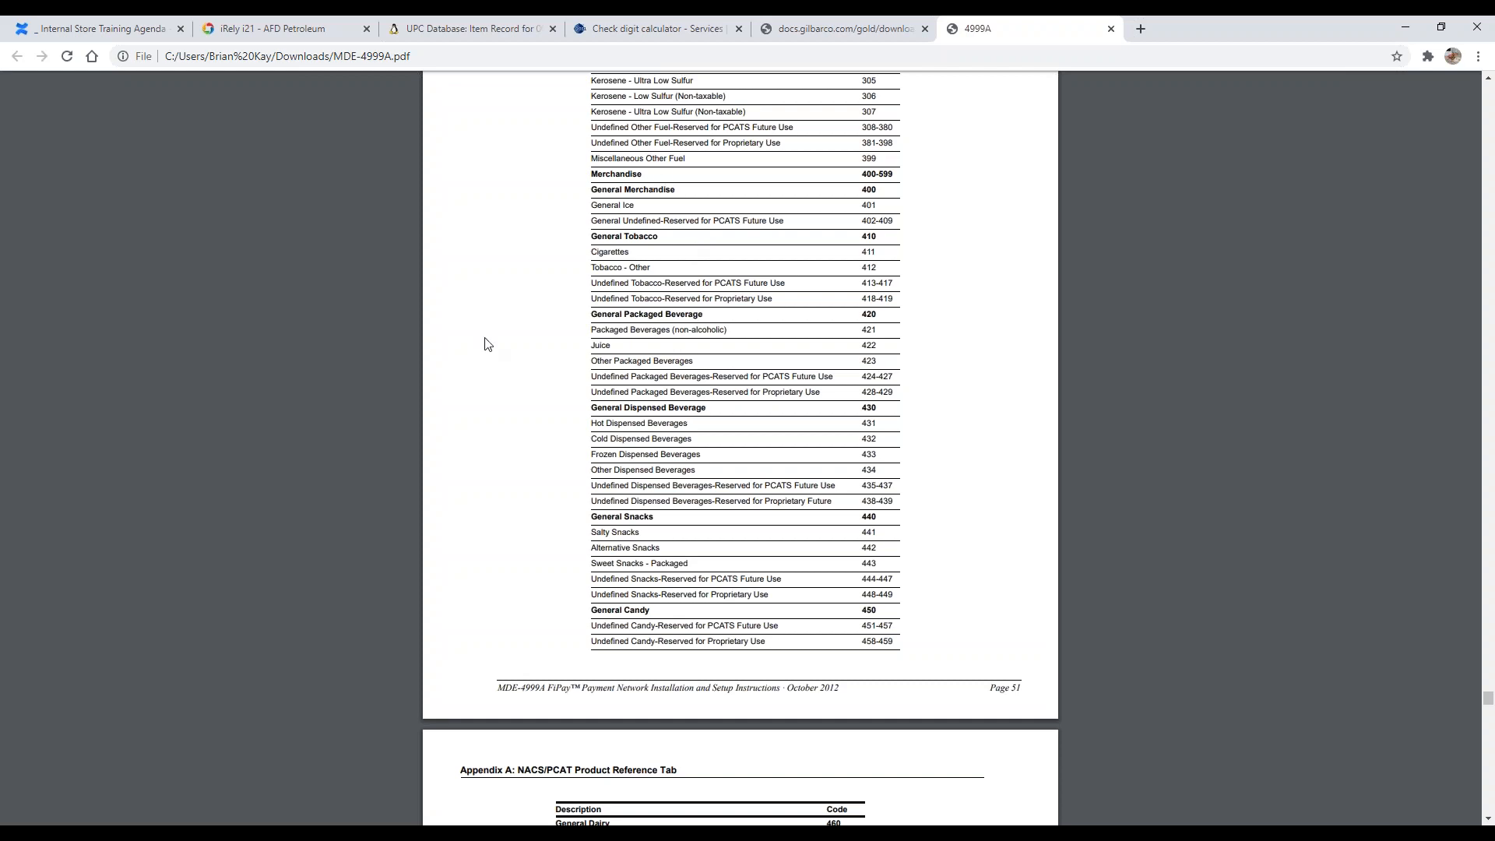
# Step: Highlight the Cigarettes, Tobacco - Other and Undefined Tobacco rows in the tobacco codes
pyautogui.scroll(1, 697, 205)
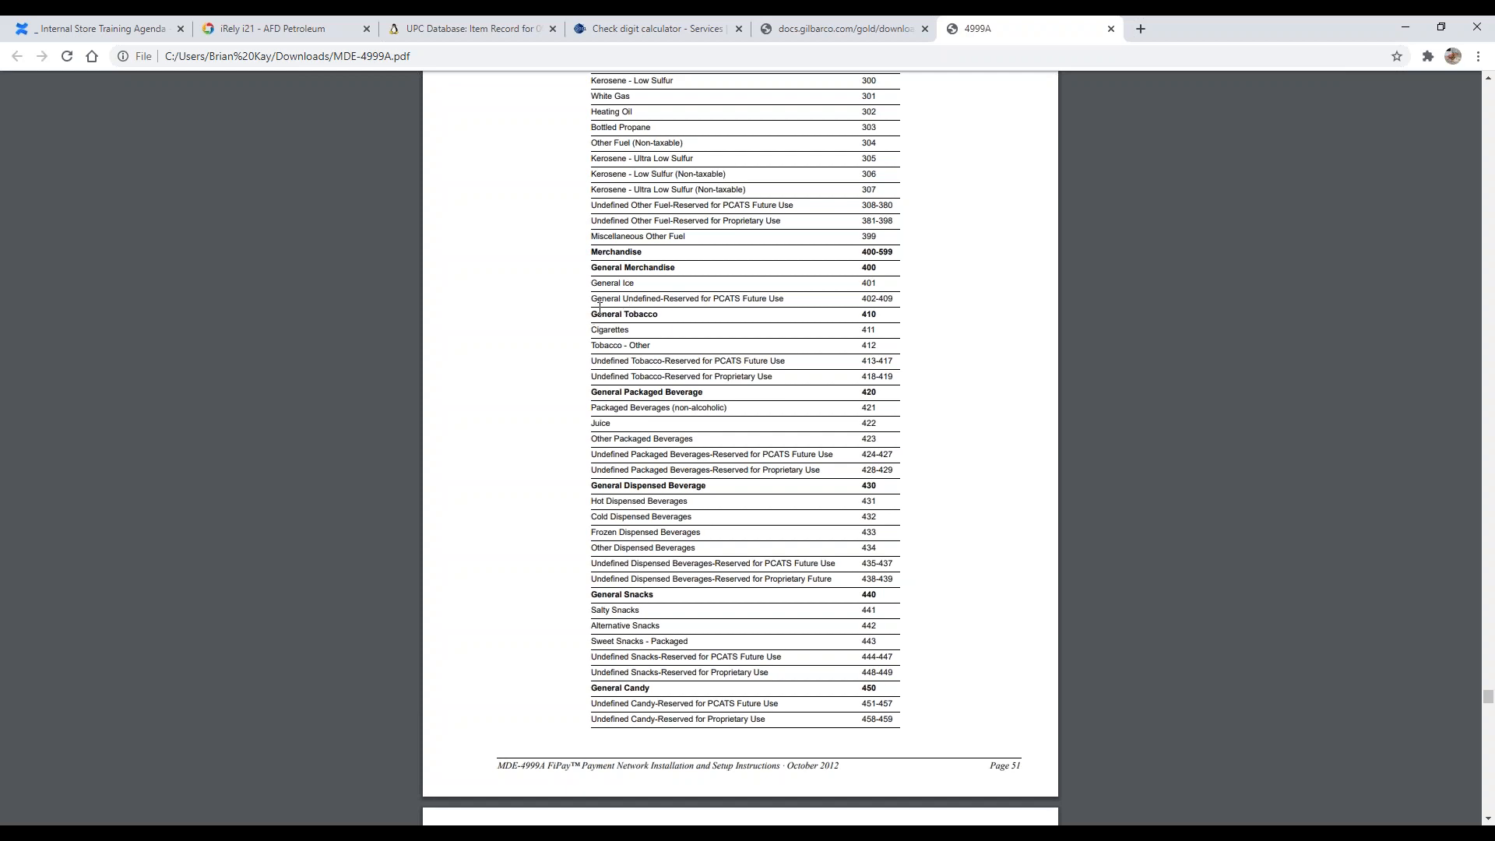
pyautogui.moveTo(600, 331); pyautogui.dragTo(867, 329)
pyautogui.moveTo(597, 345); pyautogui.dragTo(900, 352)
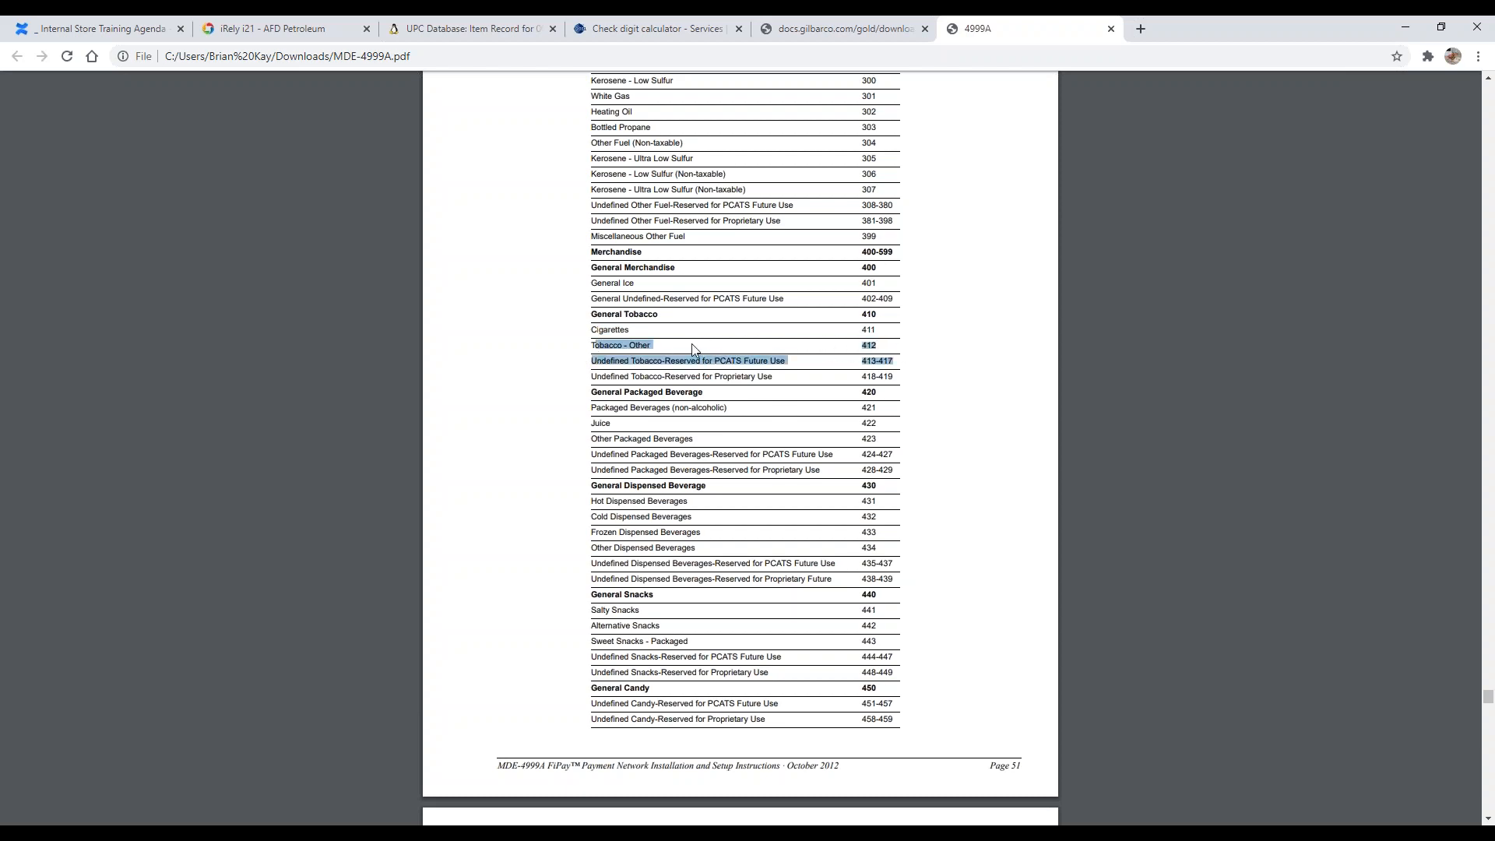
# Step: Highlight the Packaged Beverages (non-alcoholic) 421 row
pyautogui.scroll(-1, 604, 331)
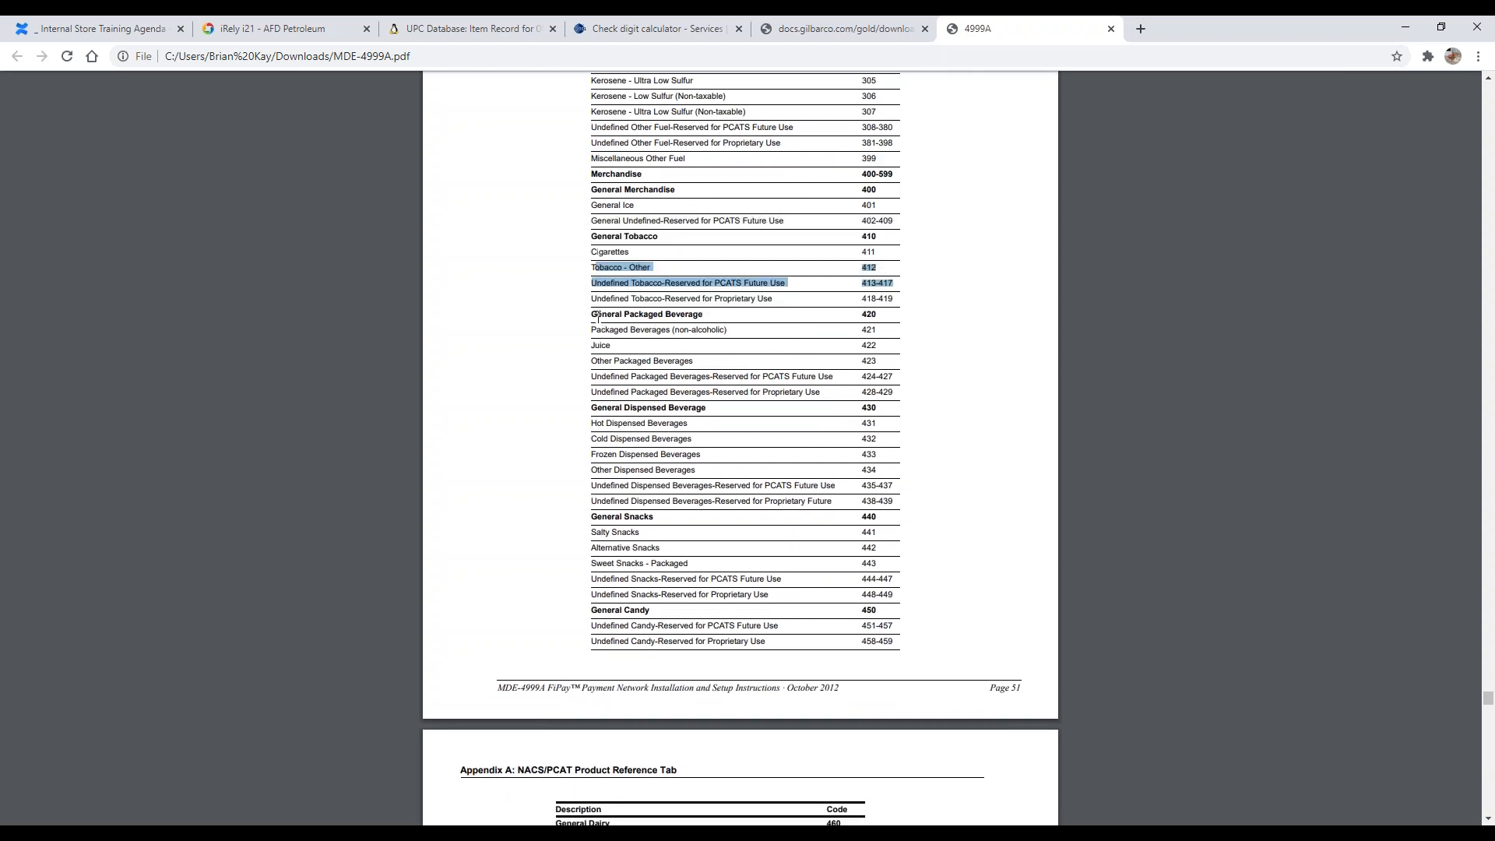
pyautogui.doubleClick(606, 330)
pyautogui.moveTo(606, 329); pyautogui.dragTo(851, 335)
# Step: Scroll down and highlight the General Snacks code rows
pyautogui.scroll(-2, 612, 321)
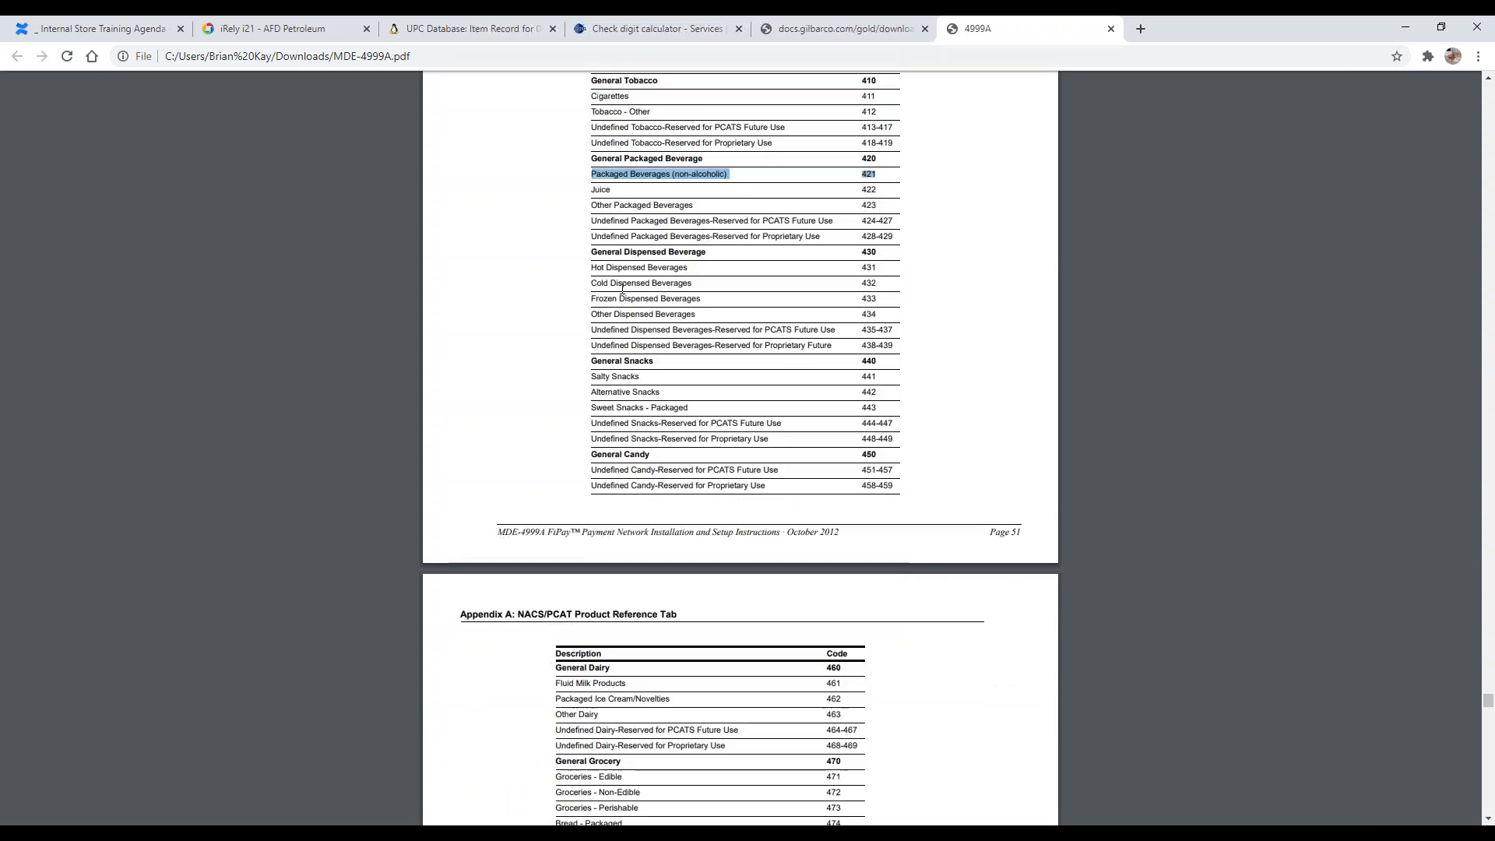
pyautogui.scroll(-2, 604, 294)
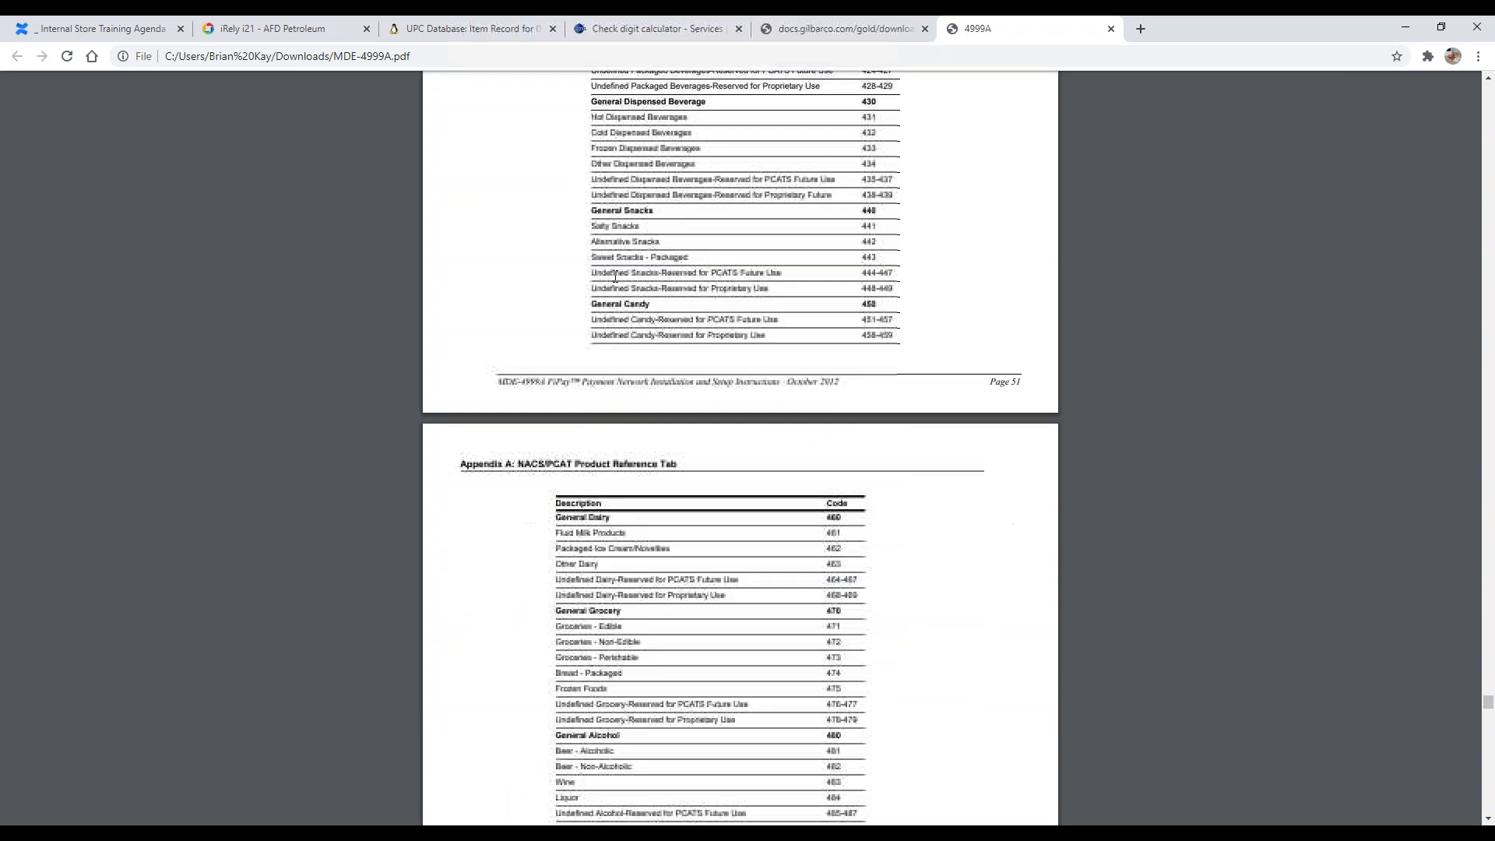
pyautogui.moveTo(601, 209); pyautogui.dragTo(683, 286)
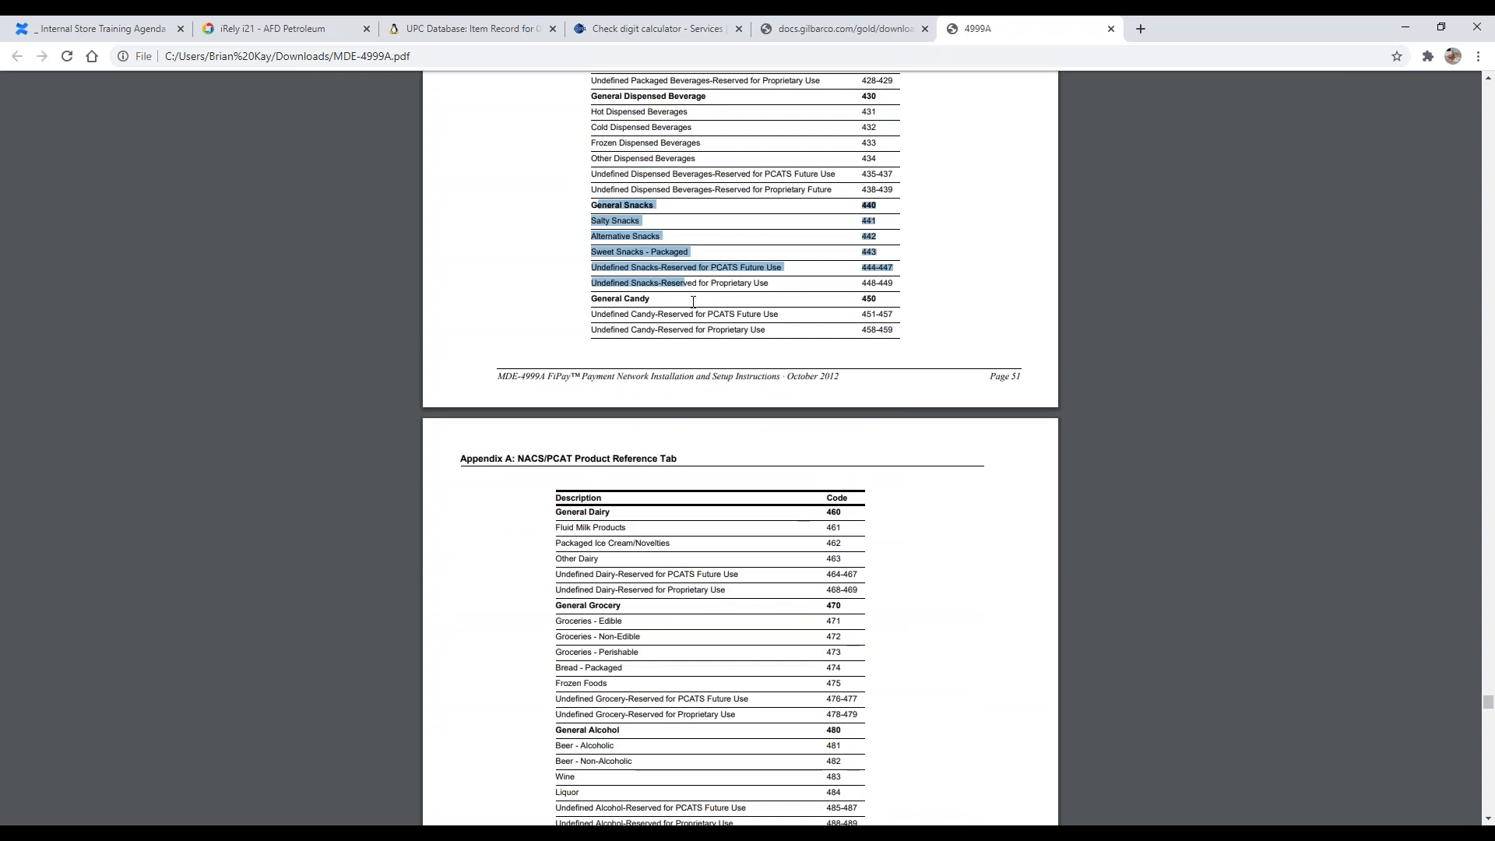
pyautogui.click(693, 301)
# Step: Scroll through the deli, lottery, money order, store service and negative transaction code ranges
pyautogui.scroll(-3, 687, 303)
pyautogui.scroll(-7, 653, 304)
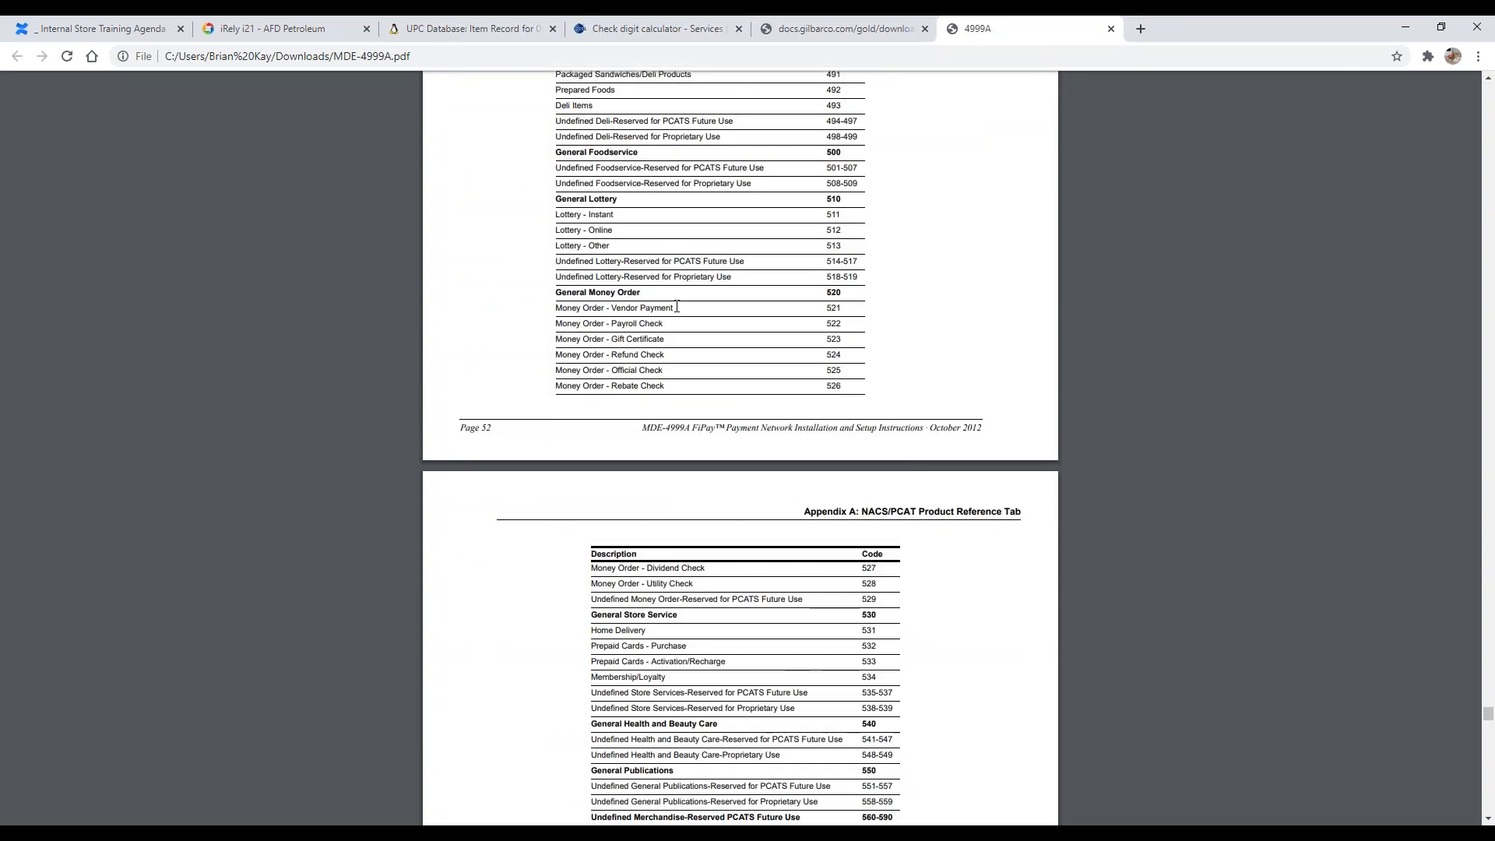
pyautogui.scroll(-4, 662, 293)
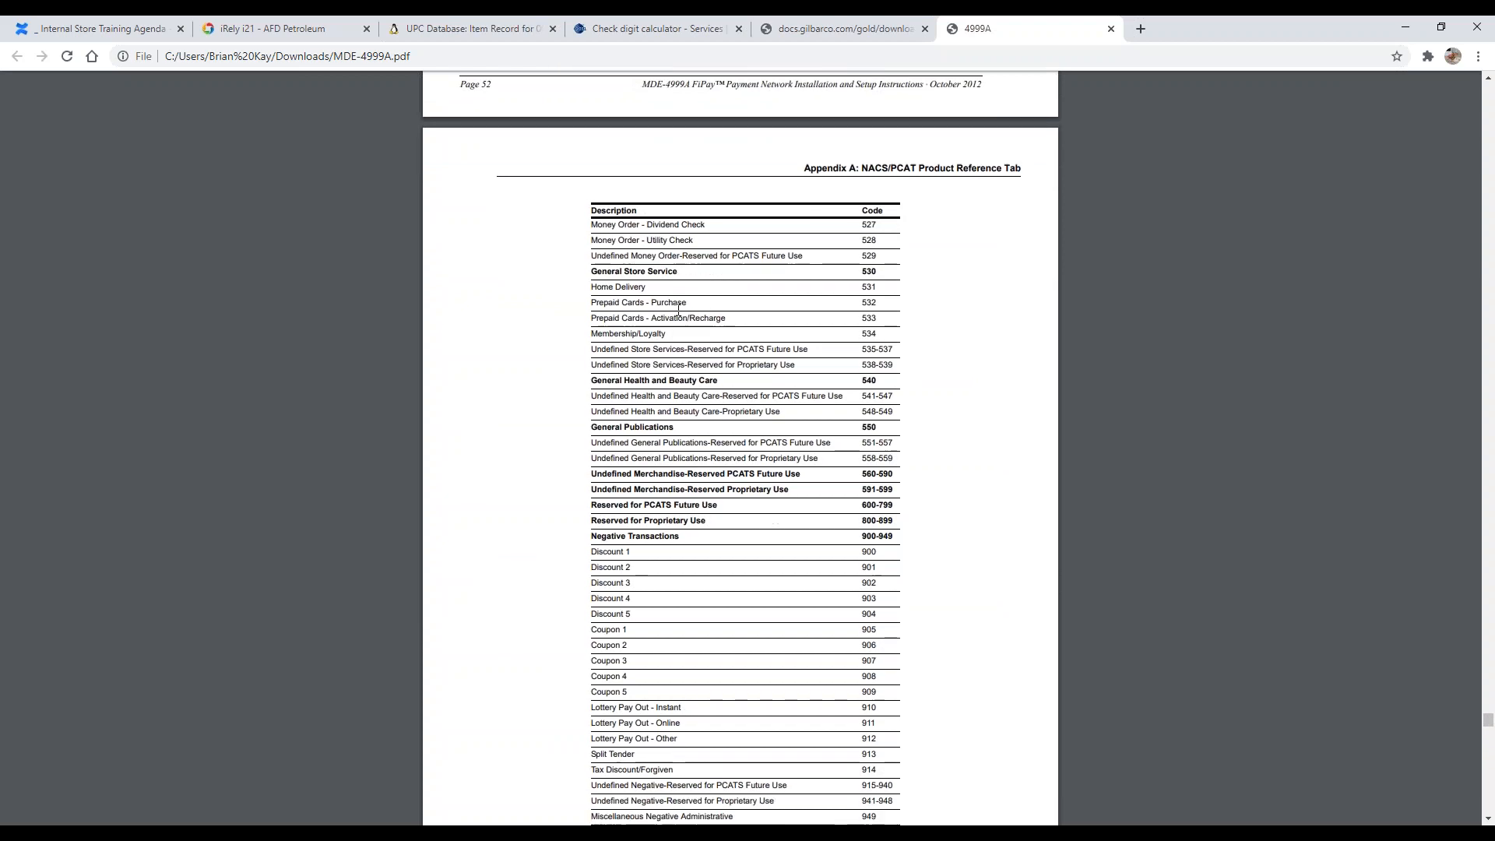
pyautogui.scroll(-3, 674, 351)
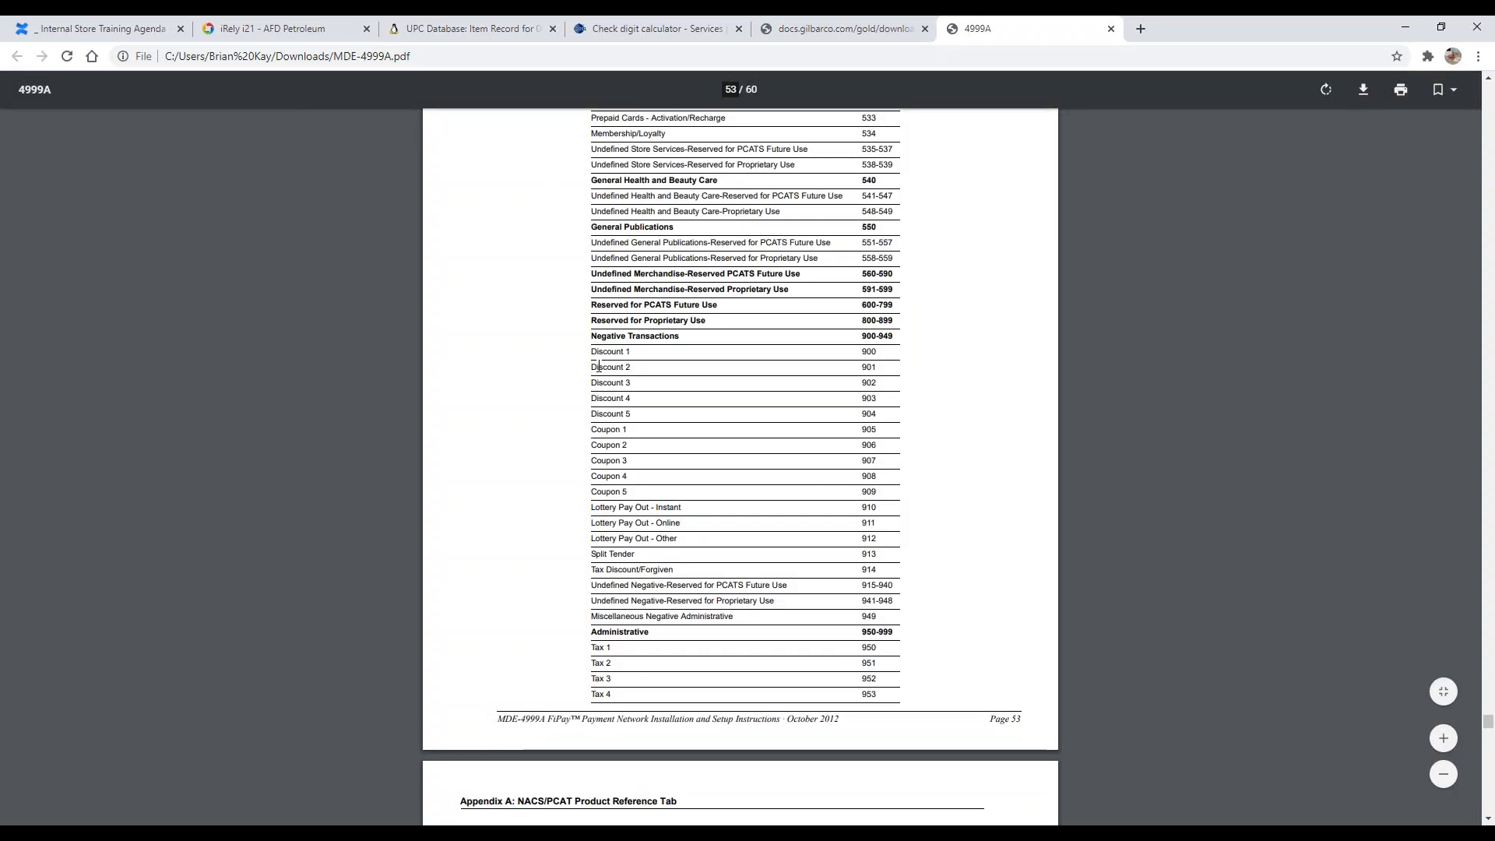
pyautogui.scroll(7, 599, 366)
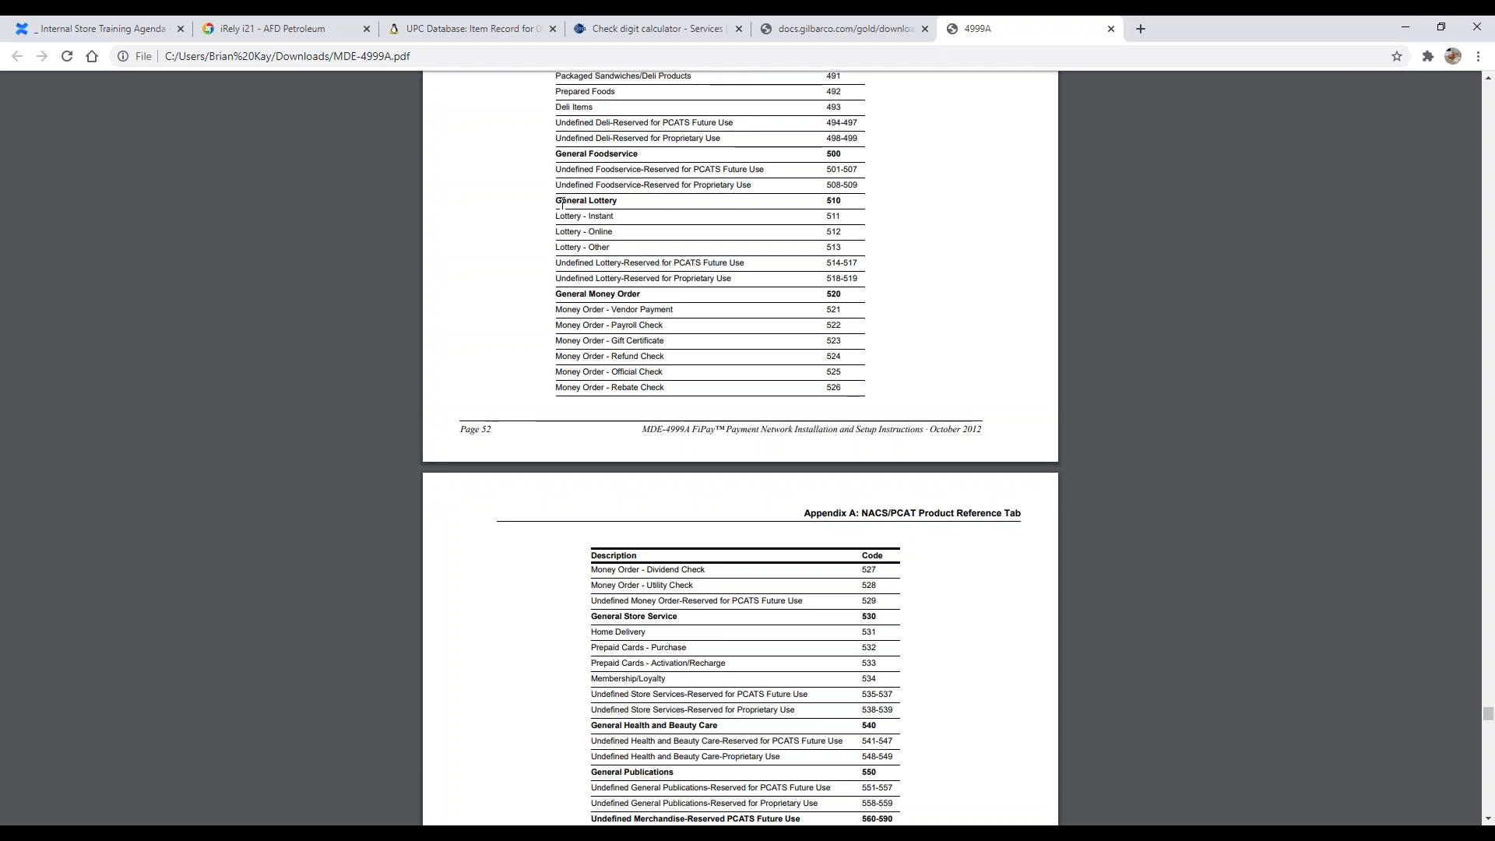
pyautogui.scroll(3, 606, 290)
pyautogui.scroll(-1, 606, 290)
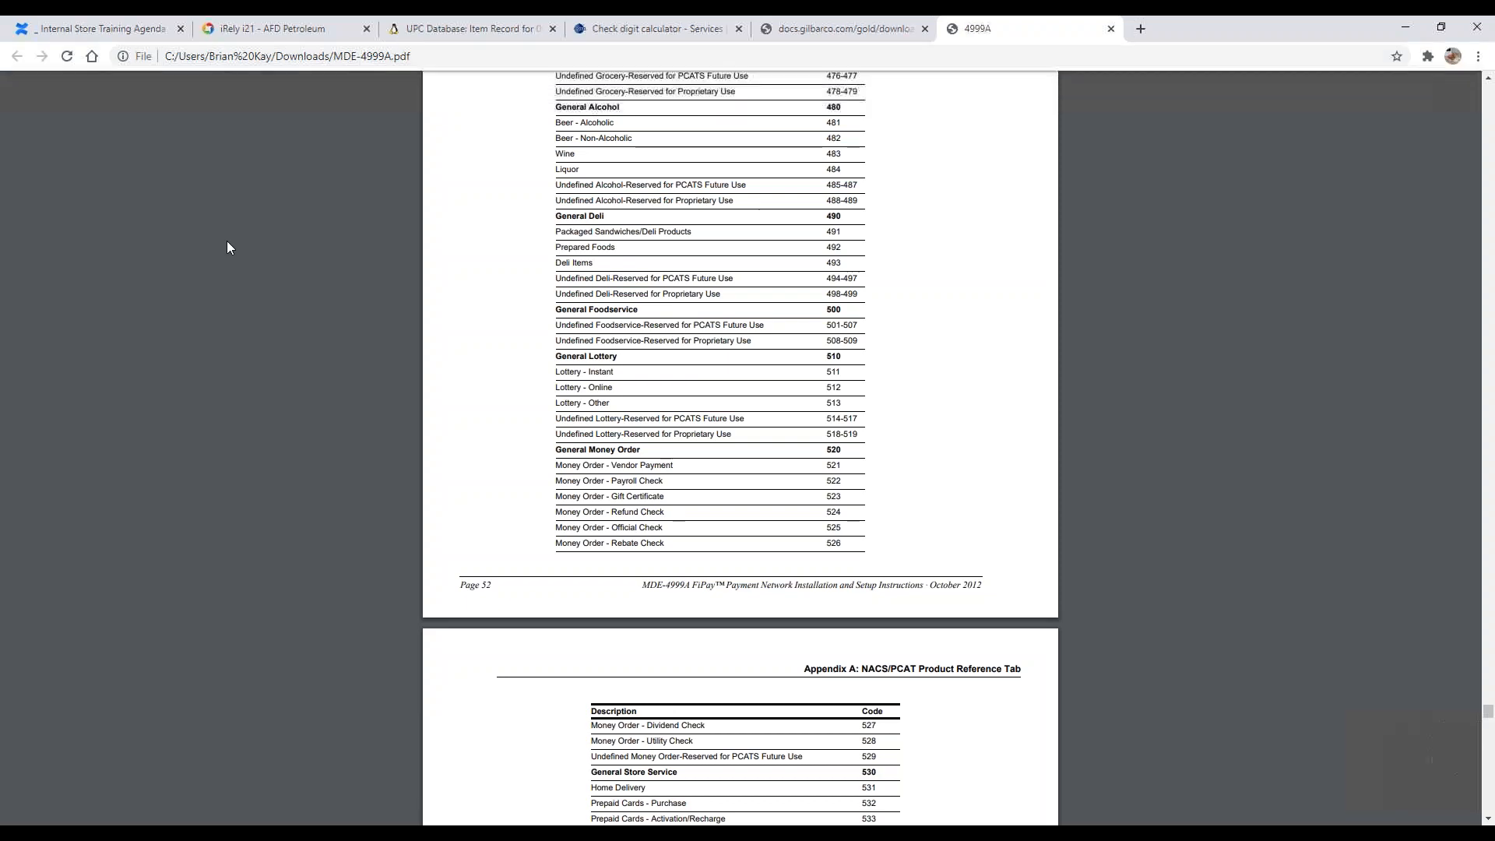
pyautogui.scroll(2, 563, 141)
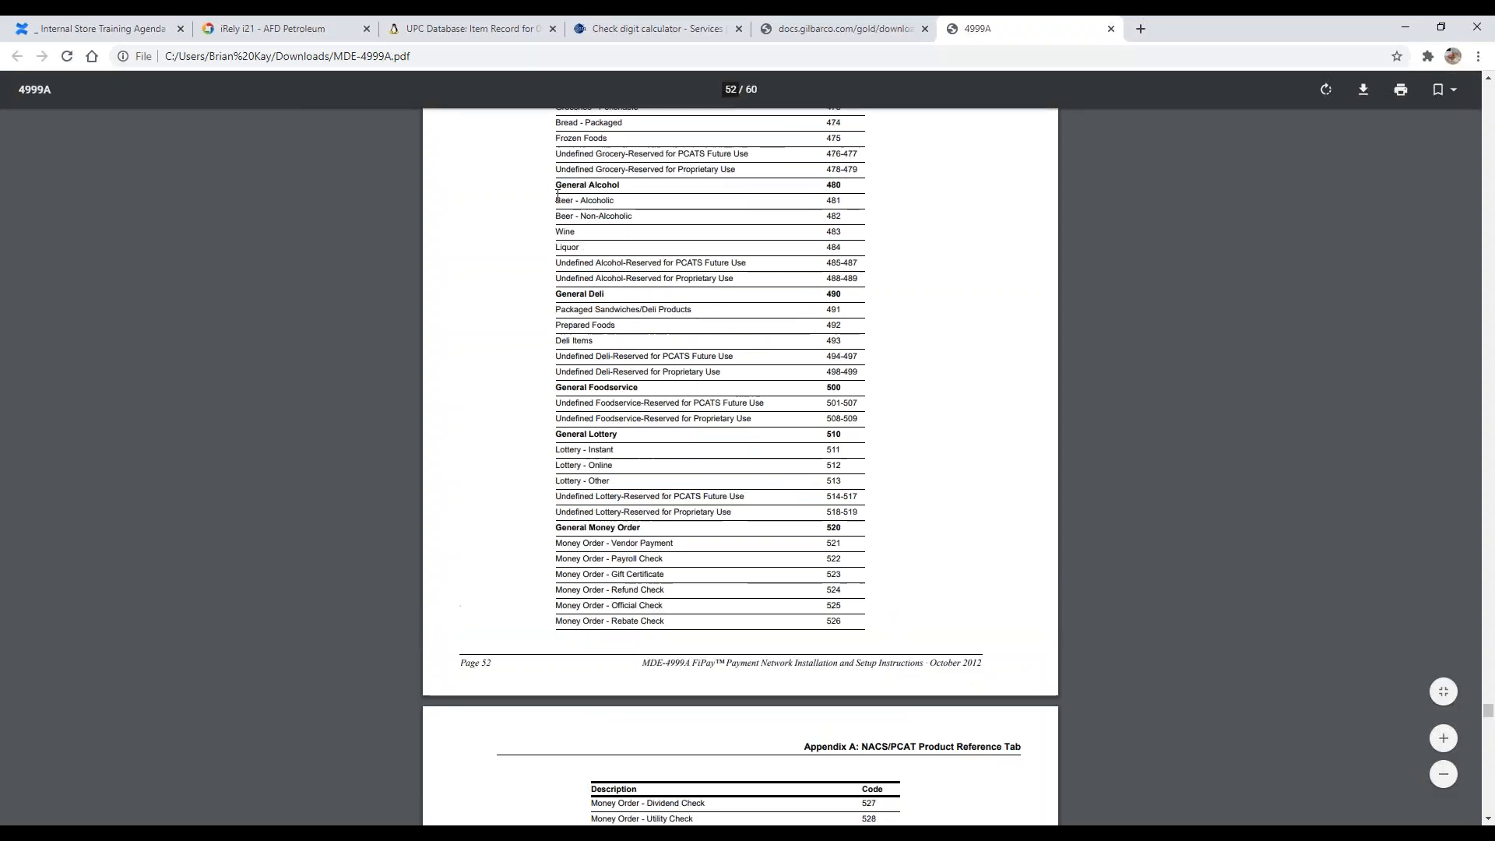
# Step: Highlight the General Alcohol 480 row to point it out
pyautogui.moveTo(563, 186); pyautogui.dragTo(895, 190)
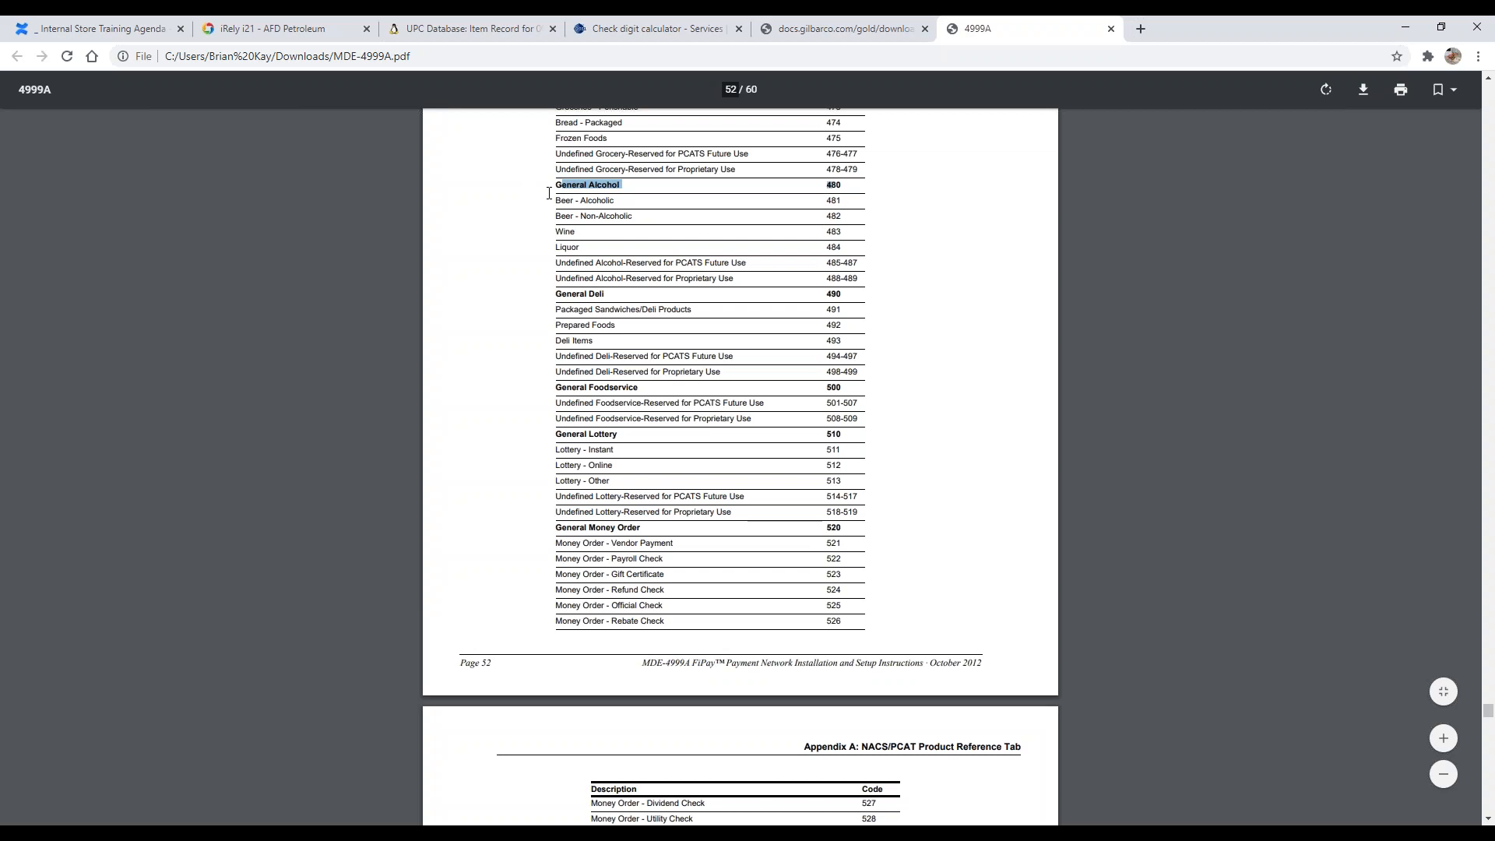
pyautogui.click(628, 193)
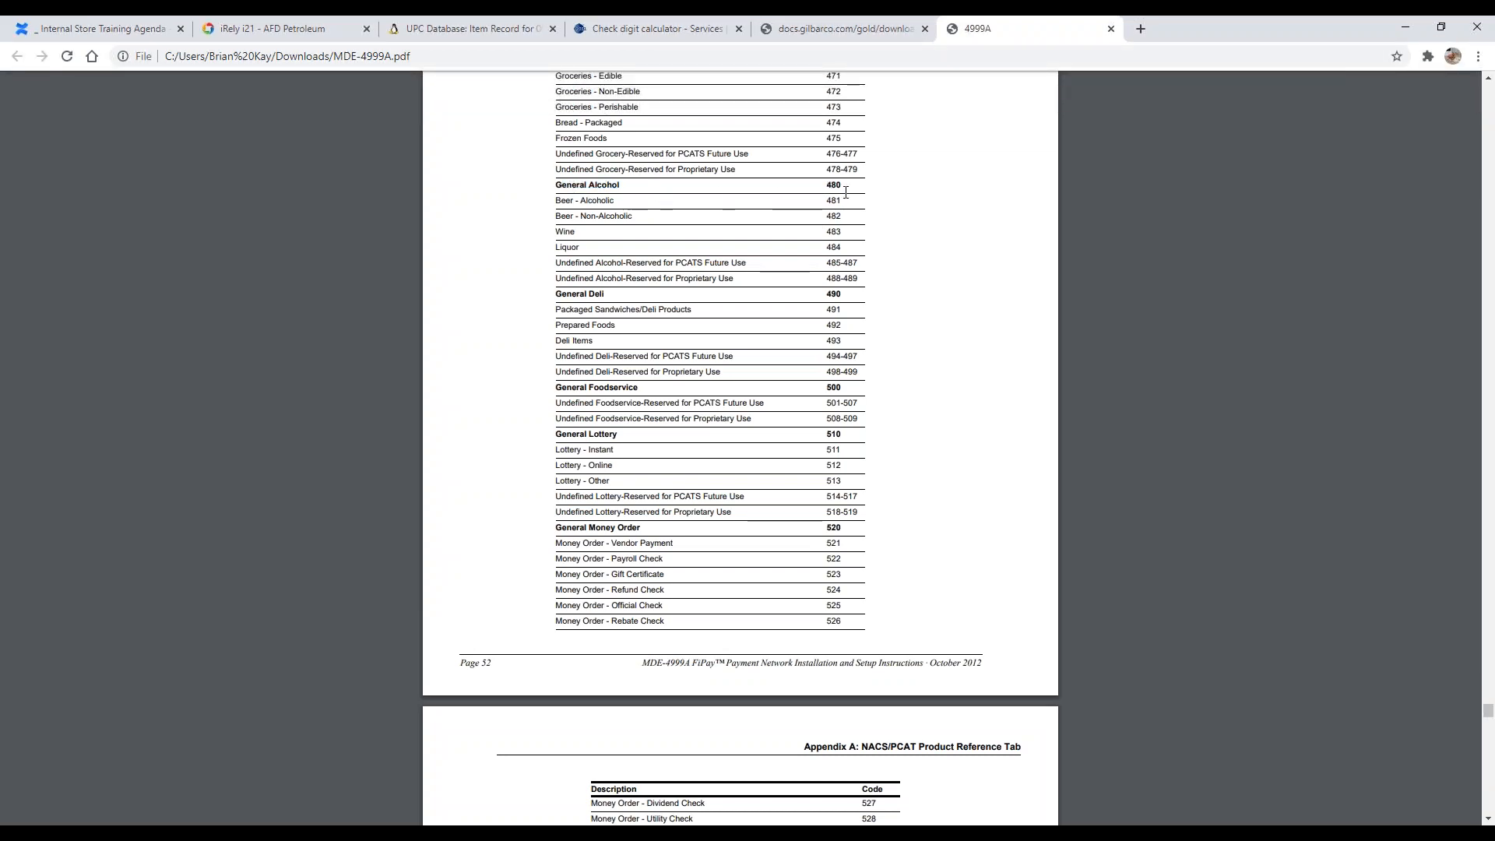
pyautogui.moveTo(840, 187); pyautogui.dragTo(550, 187)
pyautogui.click(556, 230)
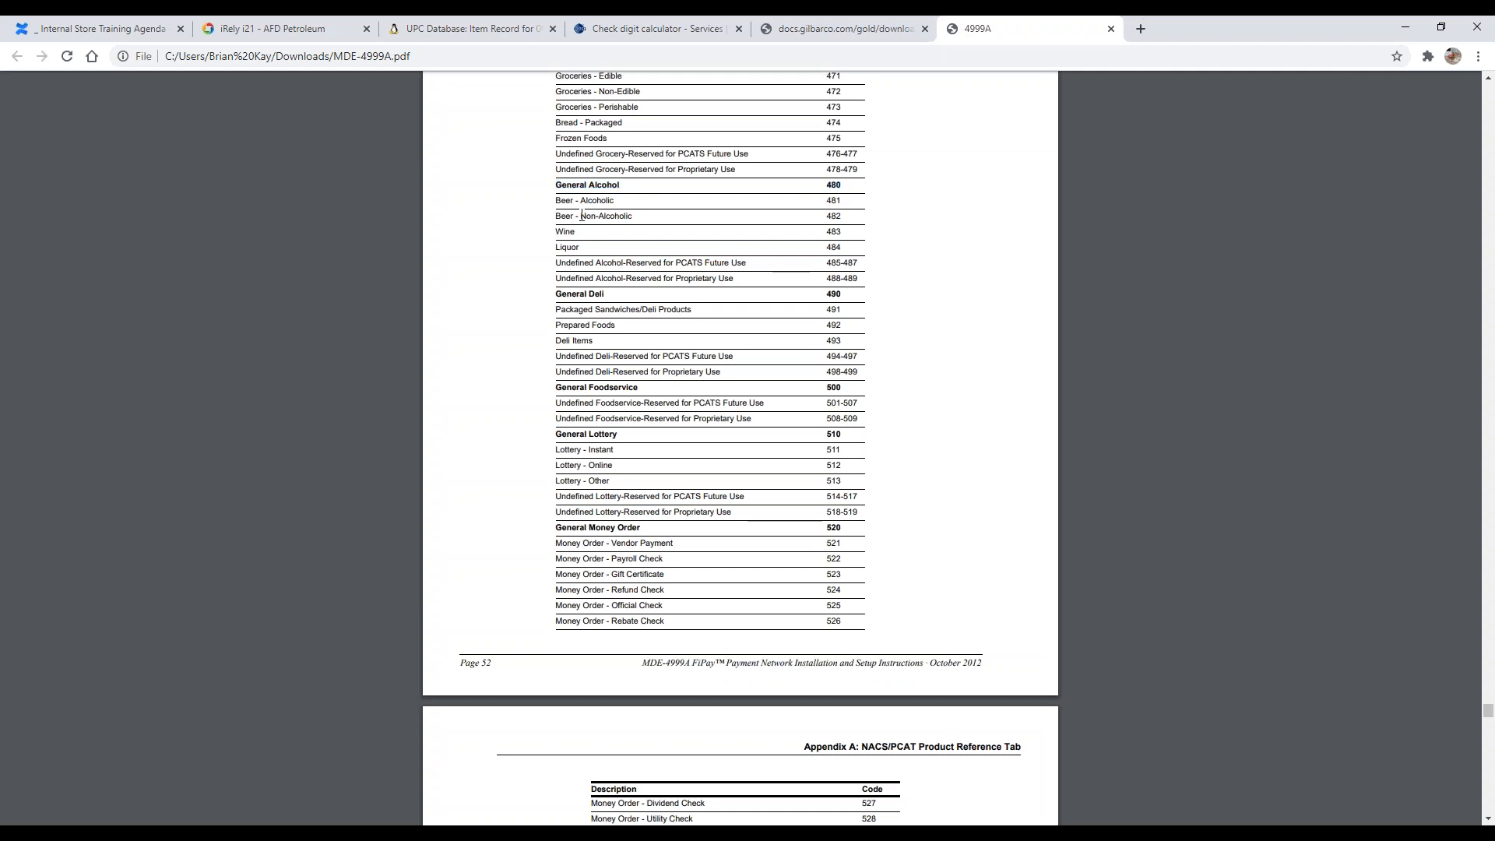
# Step: Switch to the i21 item tab and point out the Product Code 400 on the item location record
pyautogui.click(282, 29)
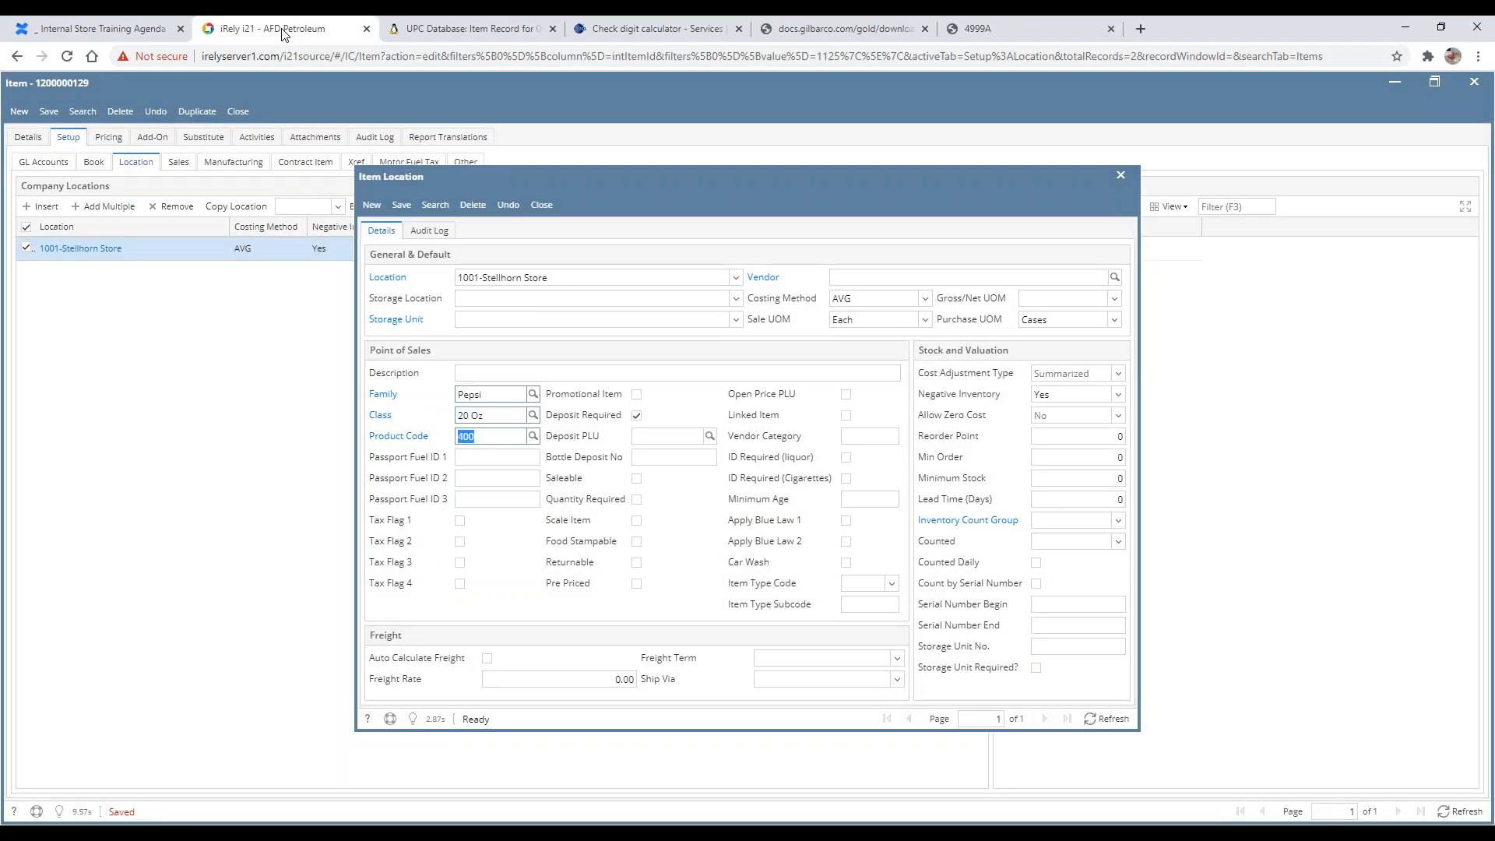
pyautogui.click(506, 436)
pyautogui.doubleClick(505, 442)
pyautogui.click(506, 434)
# Step: Open the Deposit PLU lookup and browse the UPC code list without choosing one
pyautogui.click(637, 437)
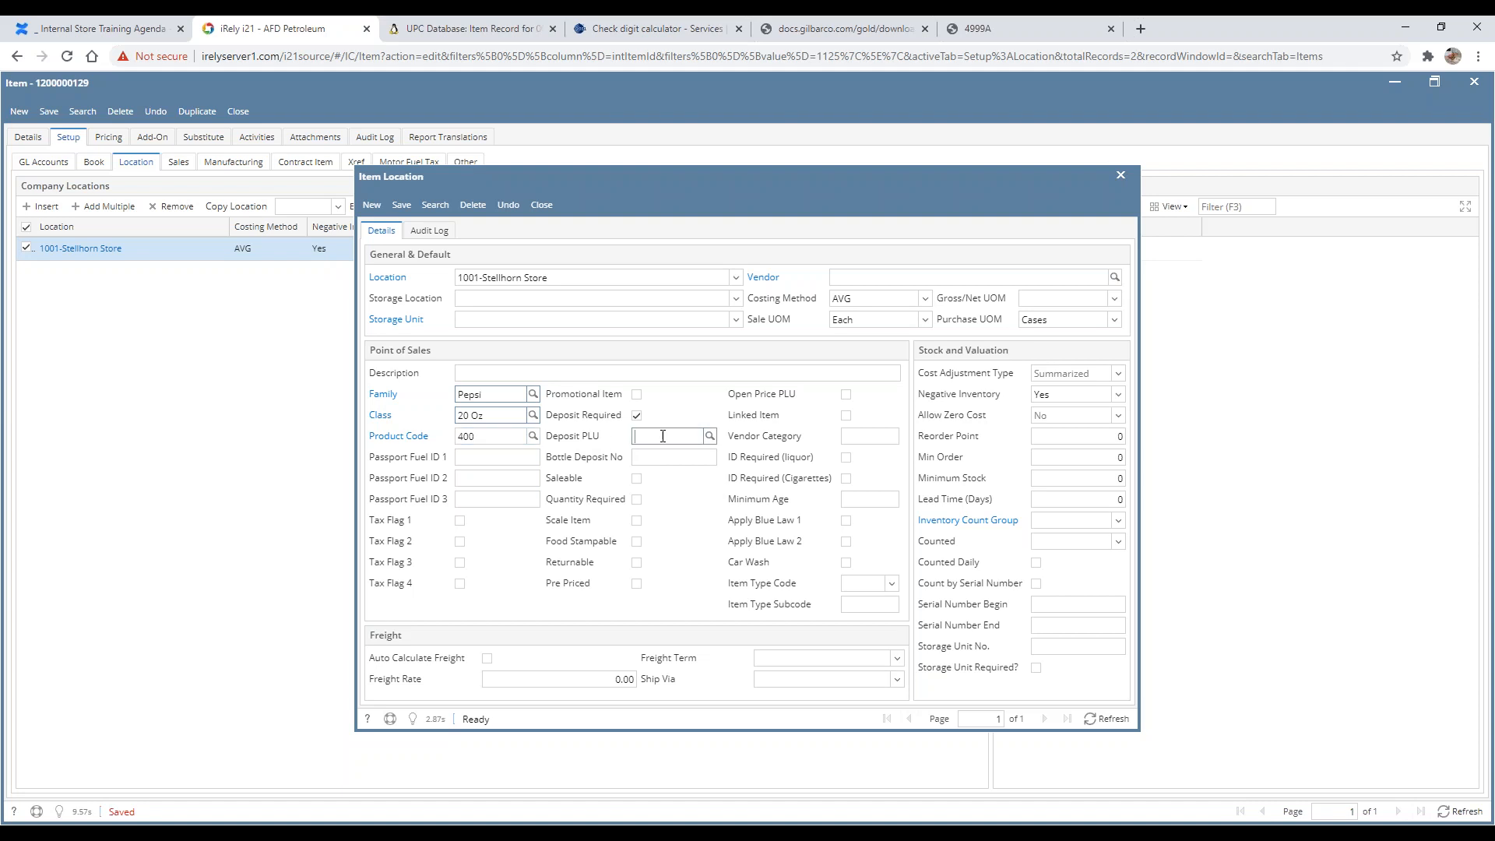
pyautogui.click(710, 438)
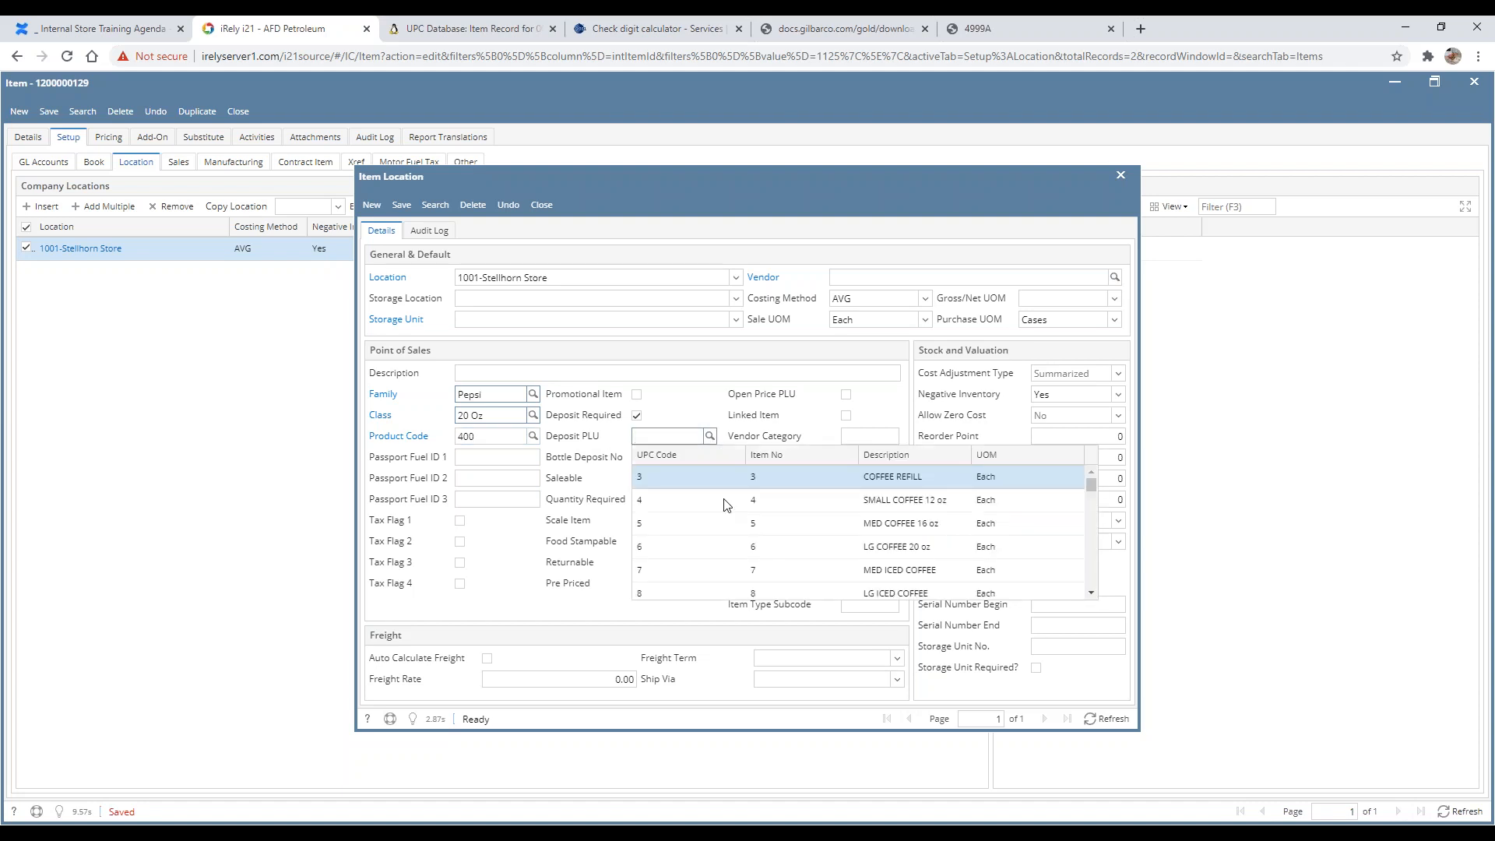
pyautogui.scroll(-7, 725, 505)
pyautogui.scroll(-3, 746, 530)
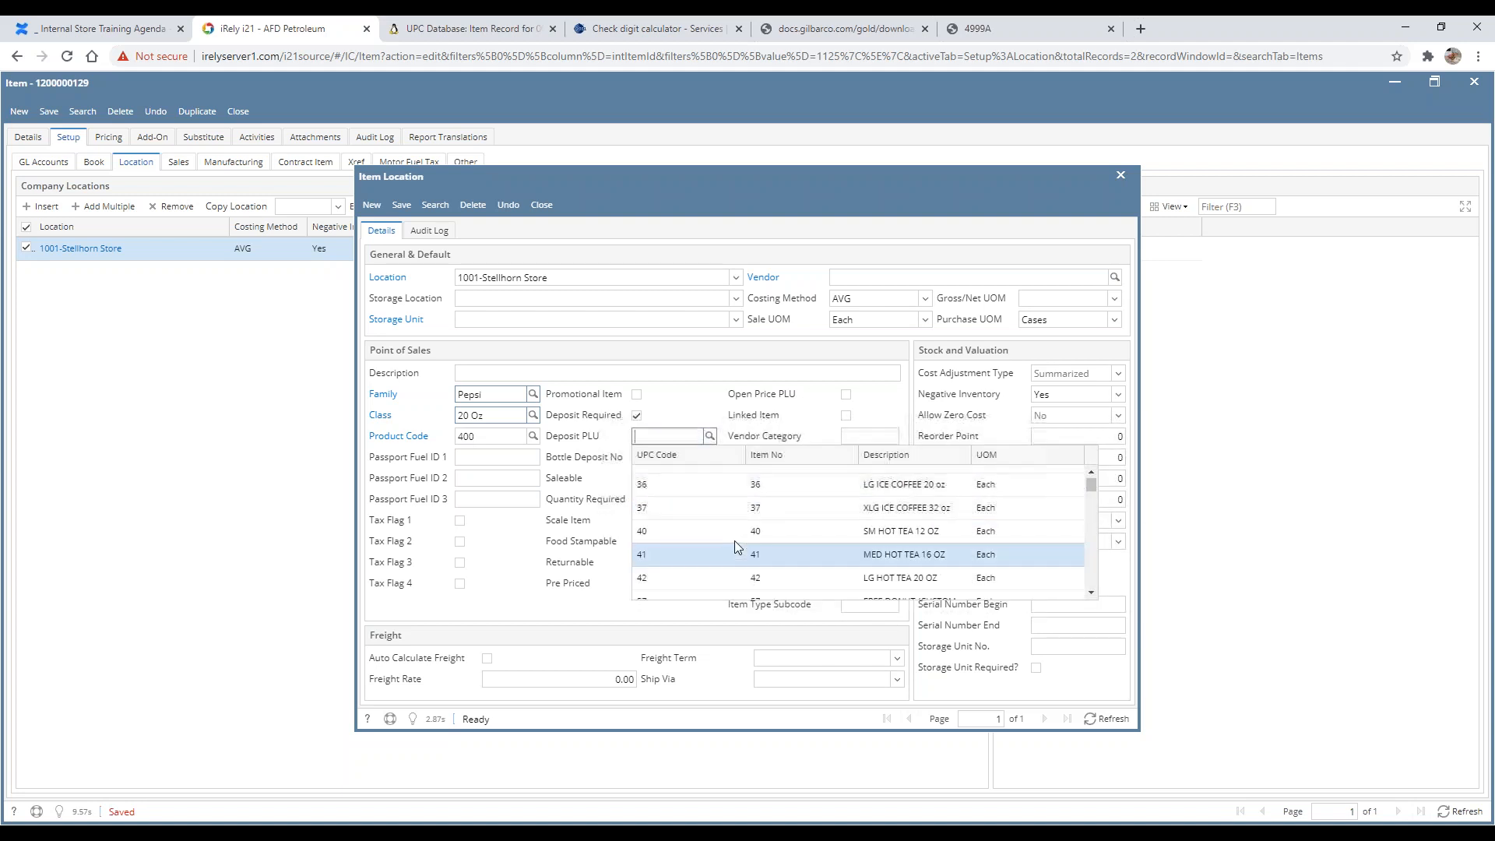
pyautogui.scroll(4, 735, 543)
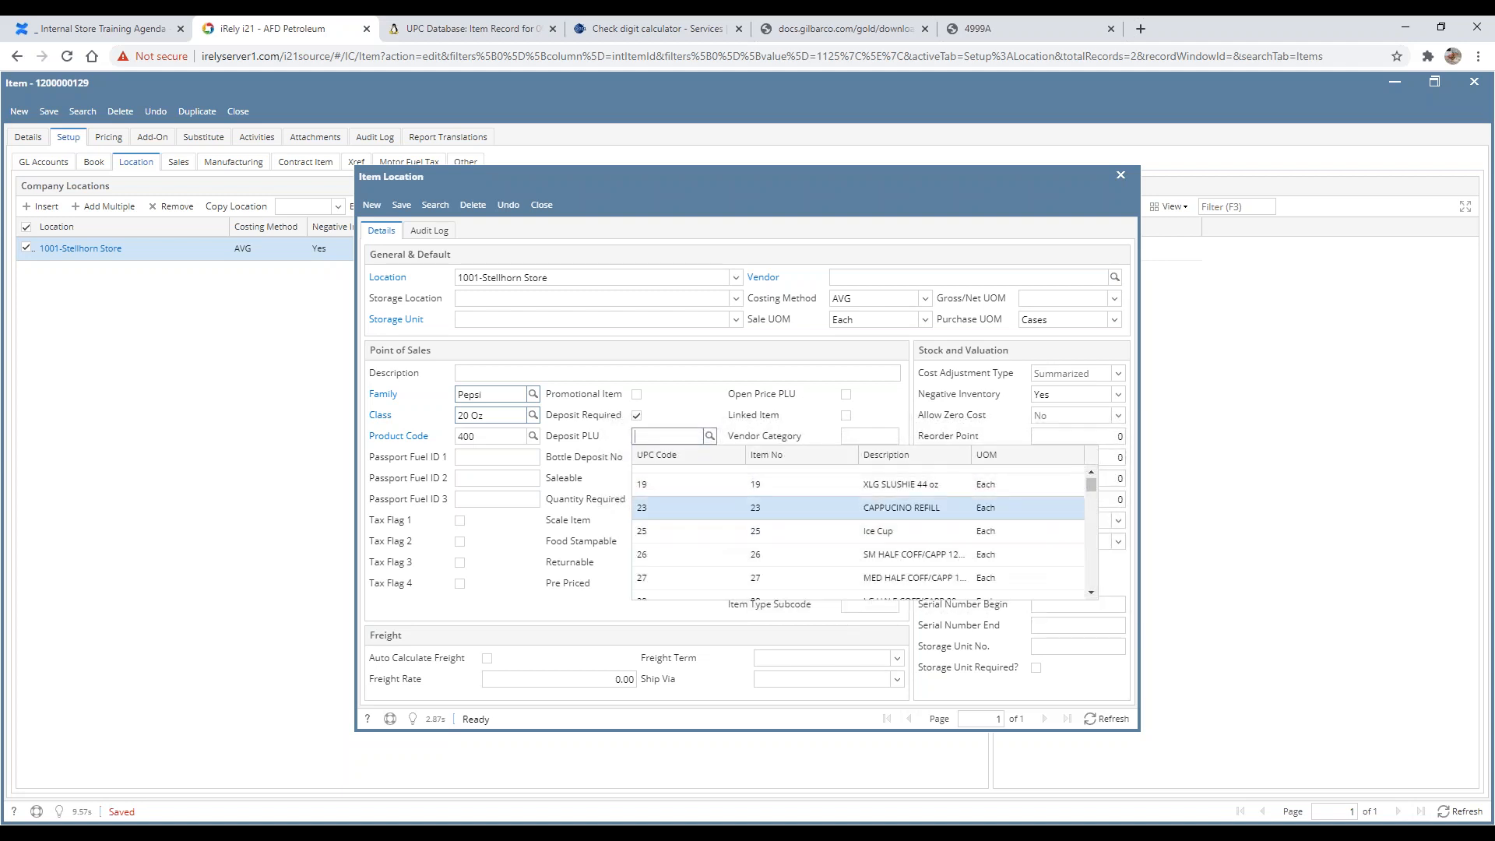
pyautogui.click(688, 407)
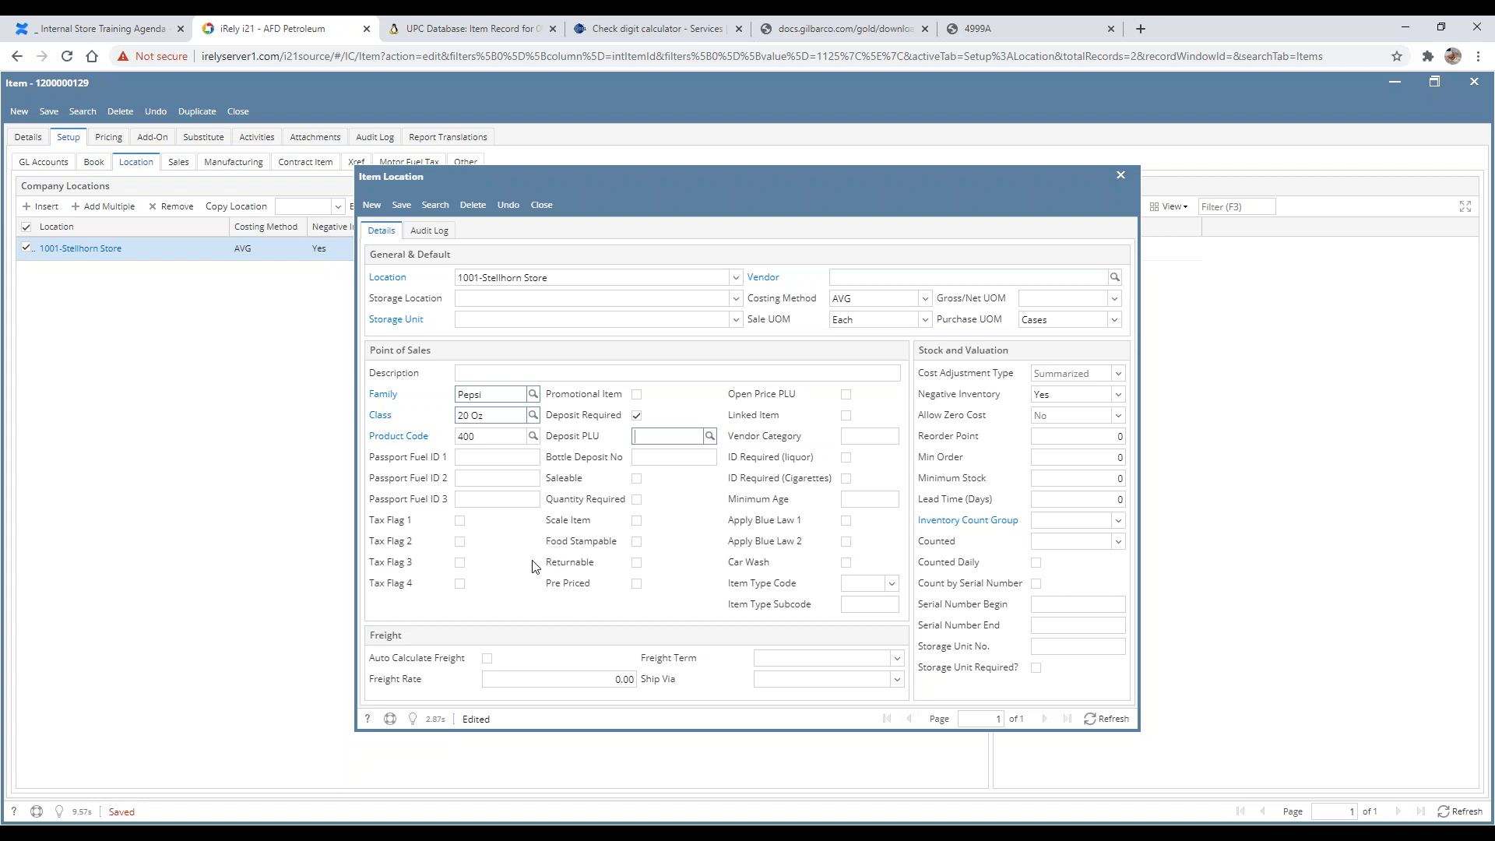
# Step: Review the product code, deposit and negative inventory fields, then close the item location record saving the changes
pyautogui.doubleClick(510, 439)
pyautogui.click(502, 437)
pyautogui.click(474, 436)
pyautogui.click(636, 415)
pyautogui.click(1036, 398)
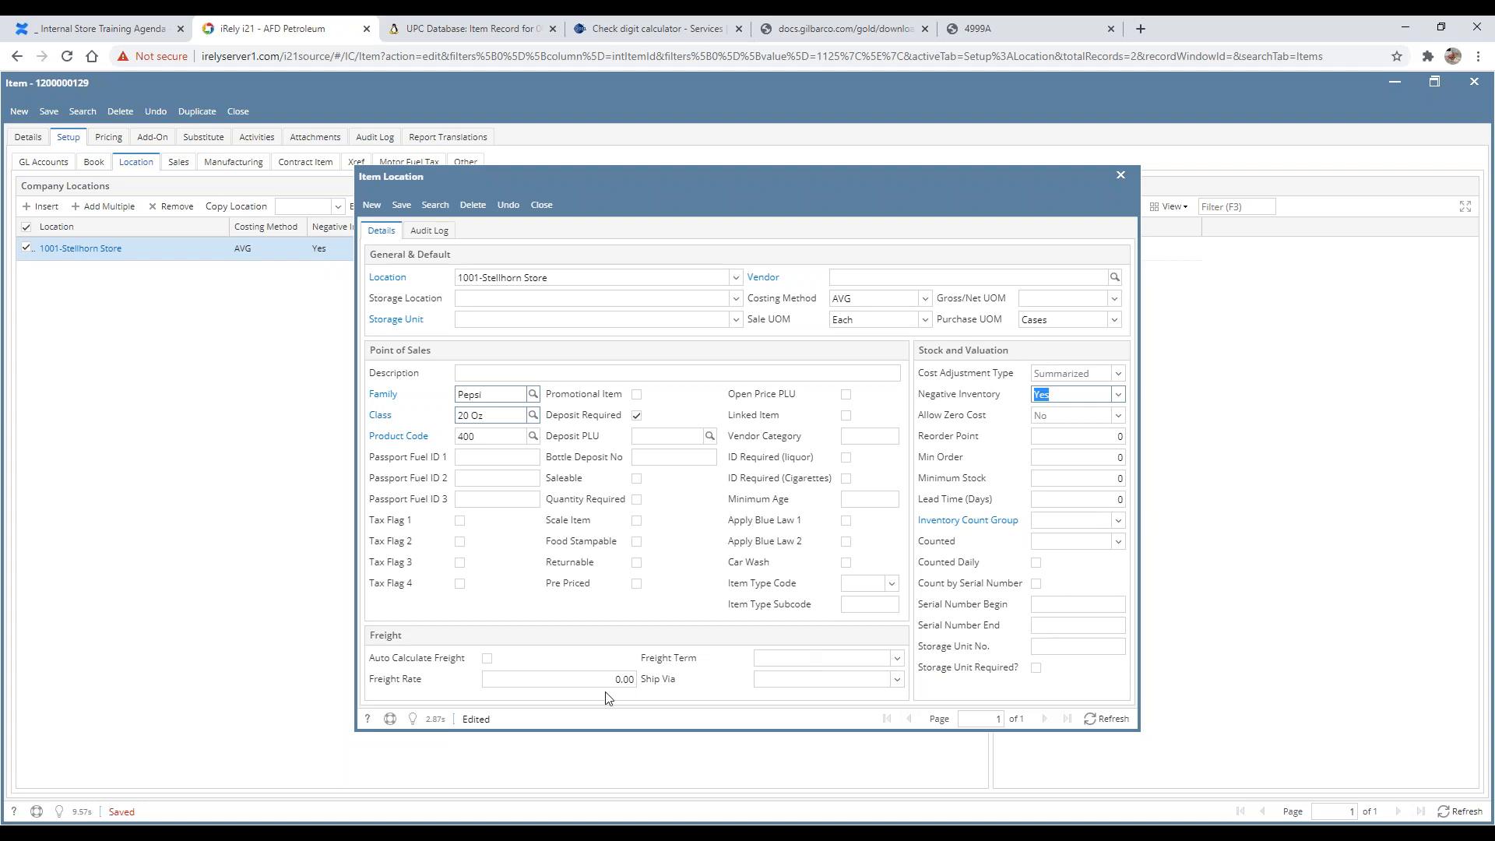
pyautogui.click(541, 210)
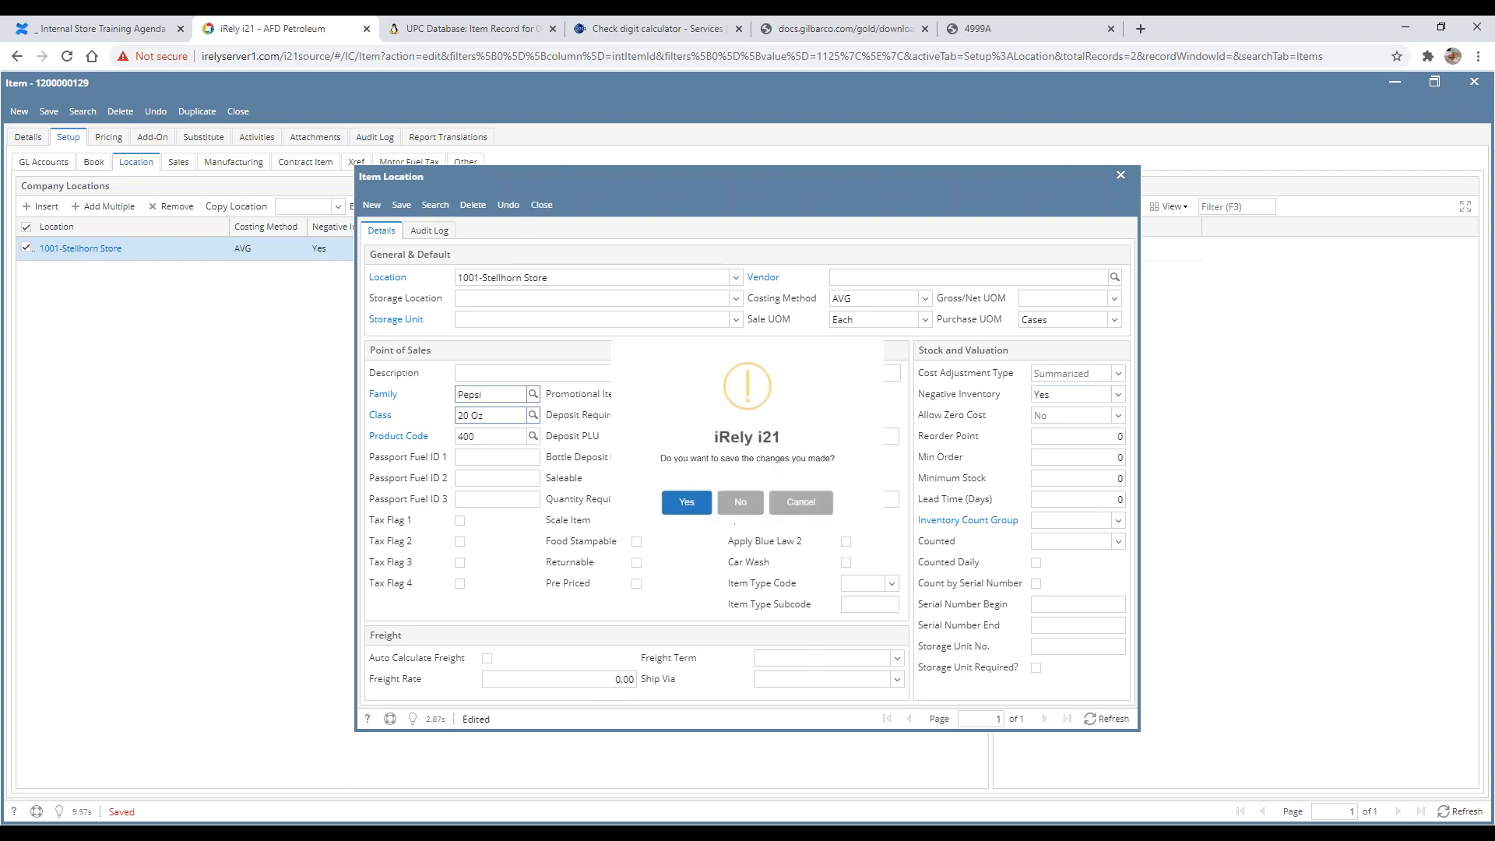
pyautogui.click(661, 533)
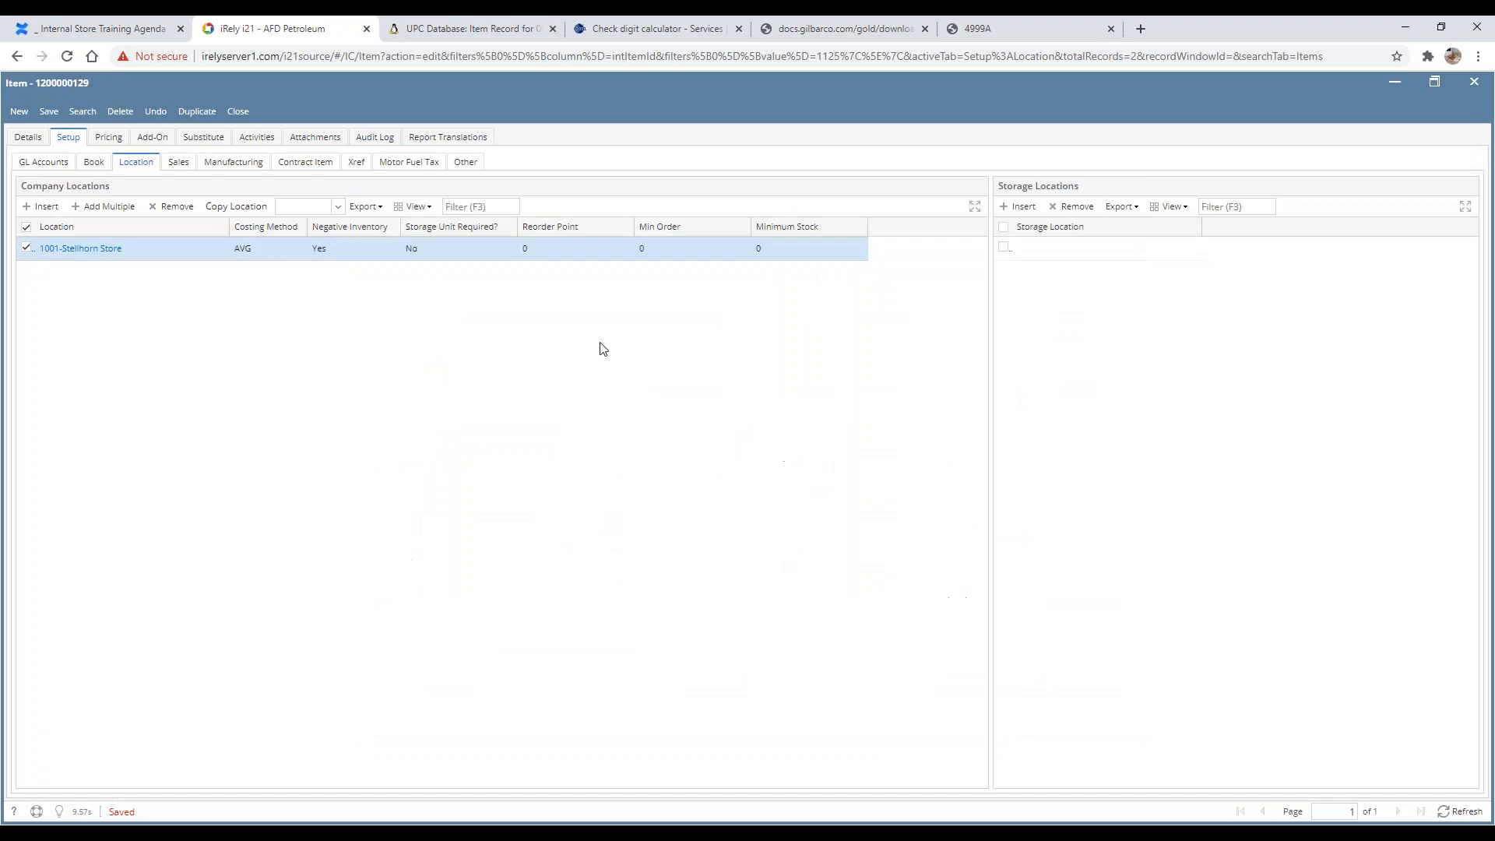
# Step: Browse the item's Setup sub-tabs: Sales, Manufacturing, Contract Item, Xref, Motor Fuel Tax and Other
pyautogui.click(177, 163)
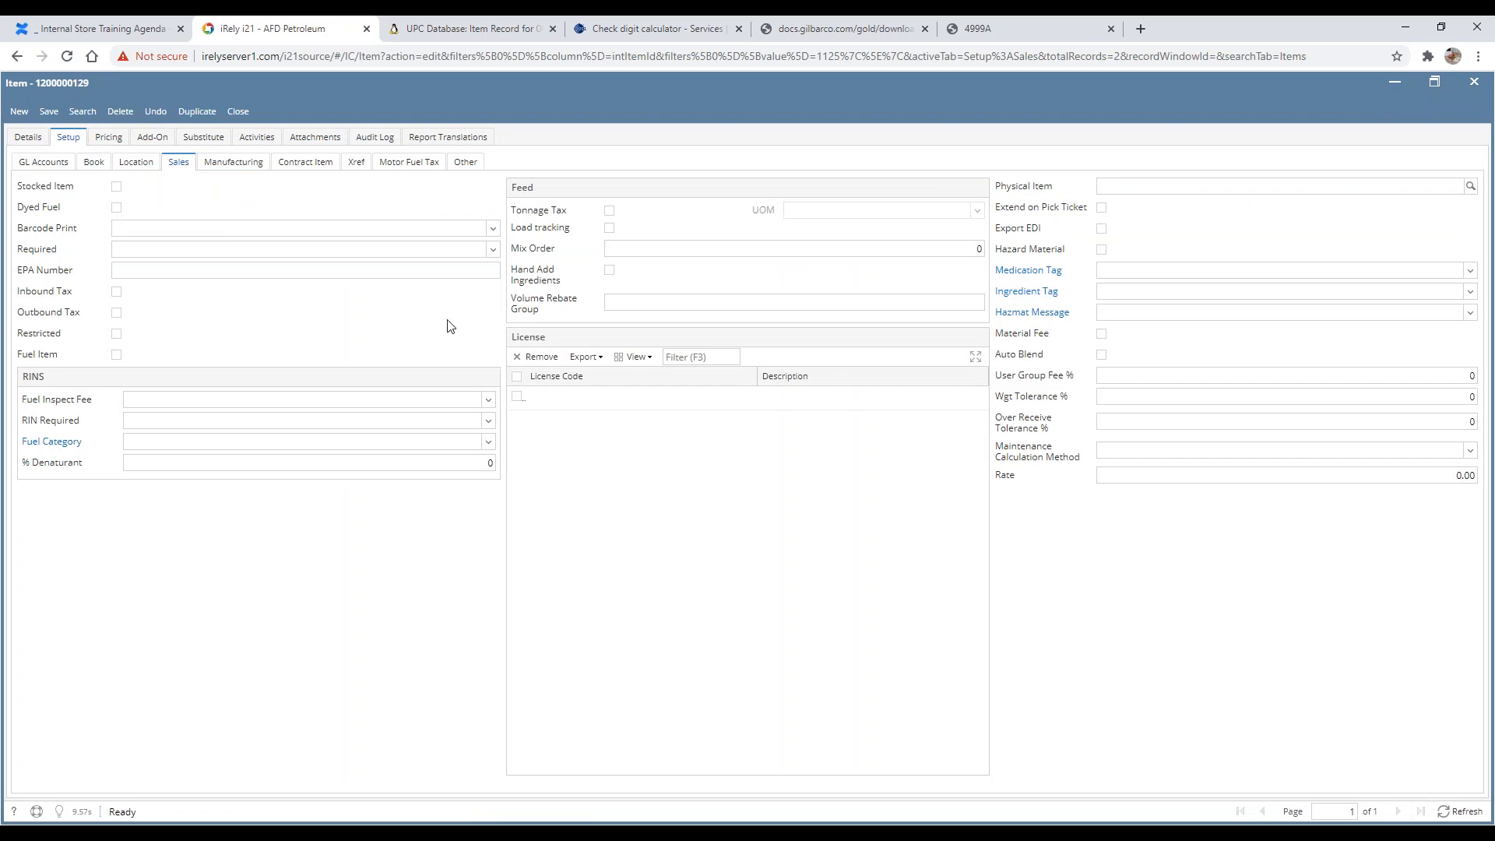
pyautogui.click(232, 166)
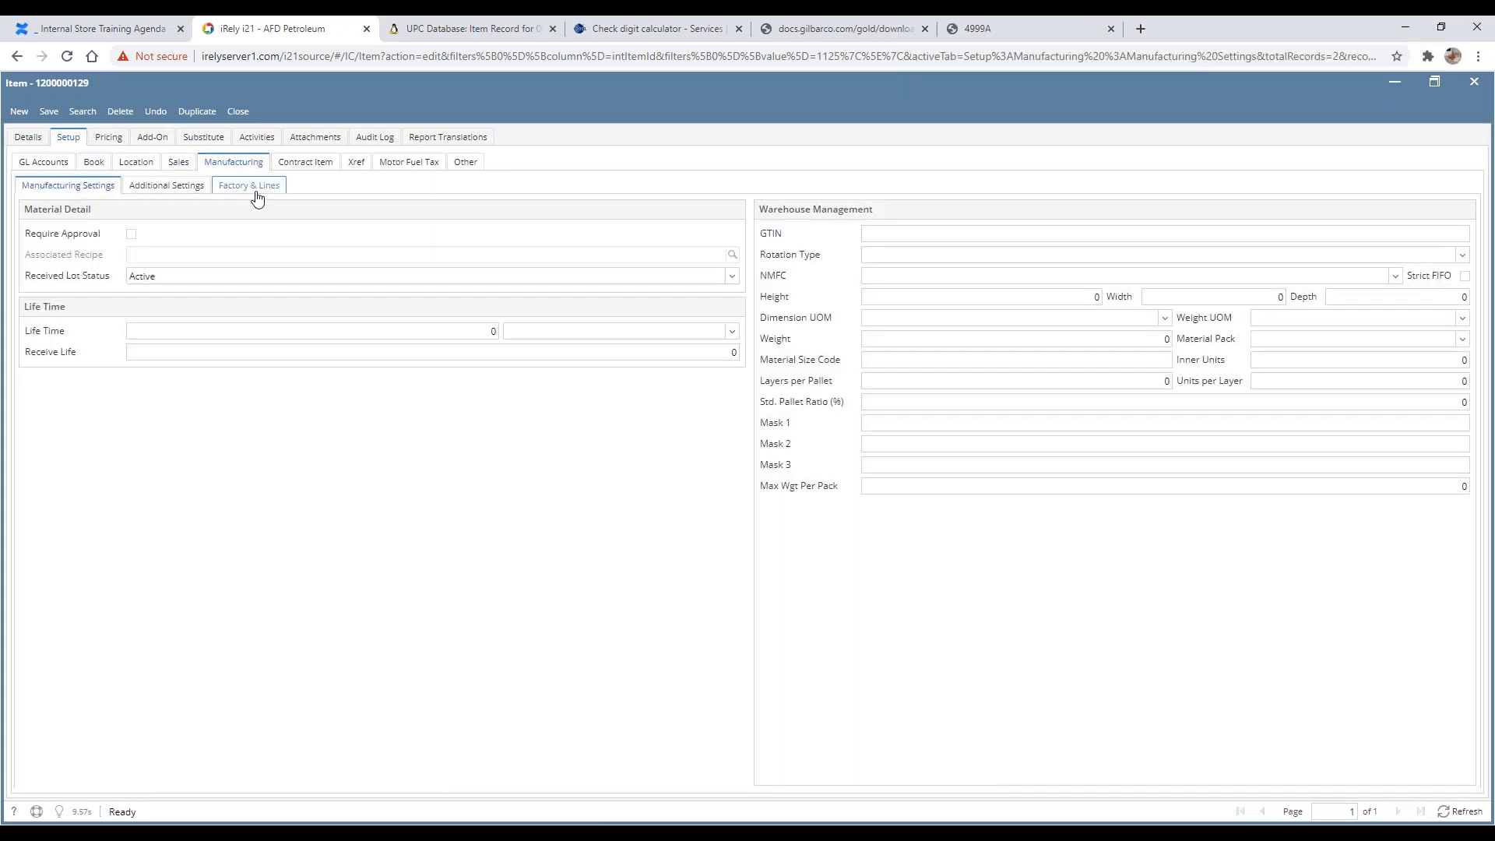
pyautogui.click(187, 171)
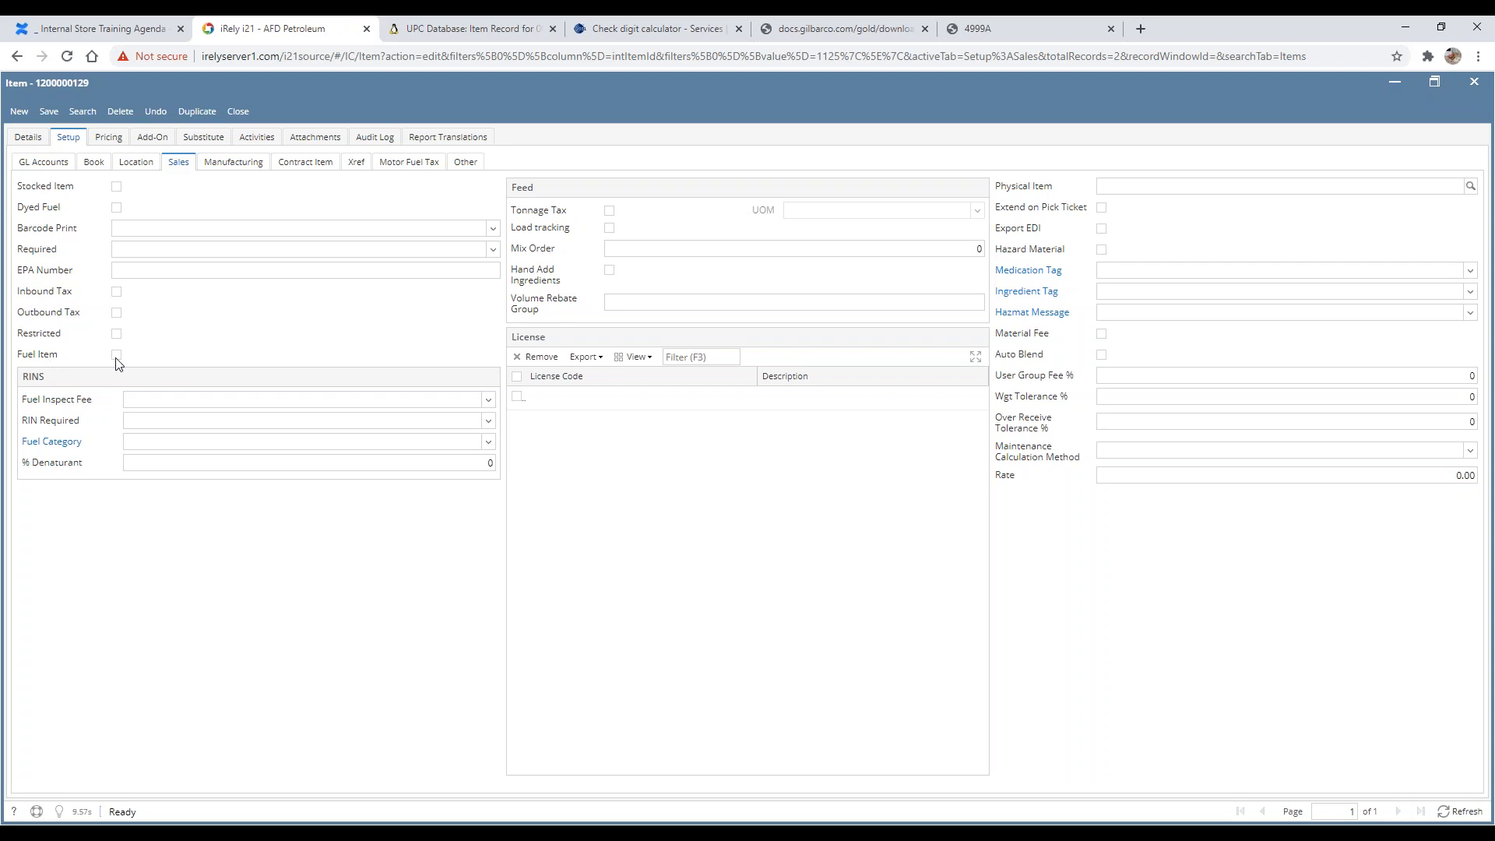
pyautogui.click(249, 163)
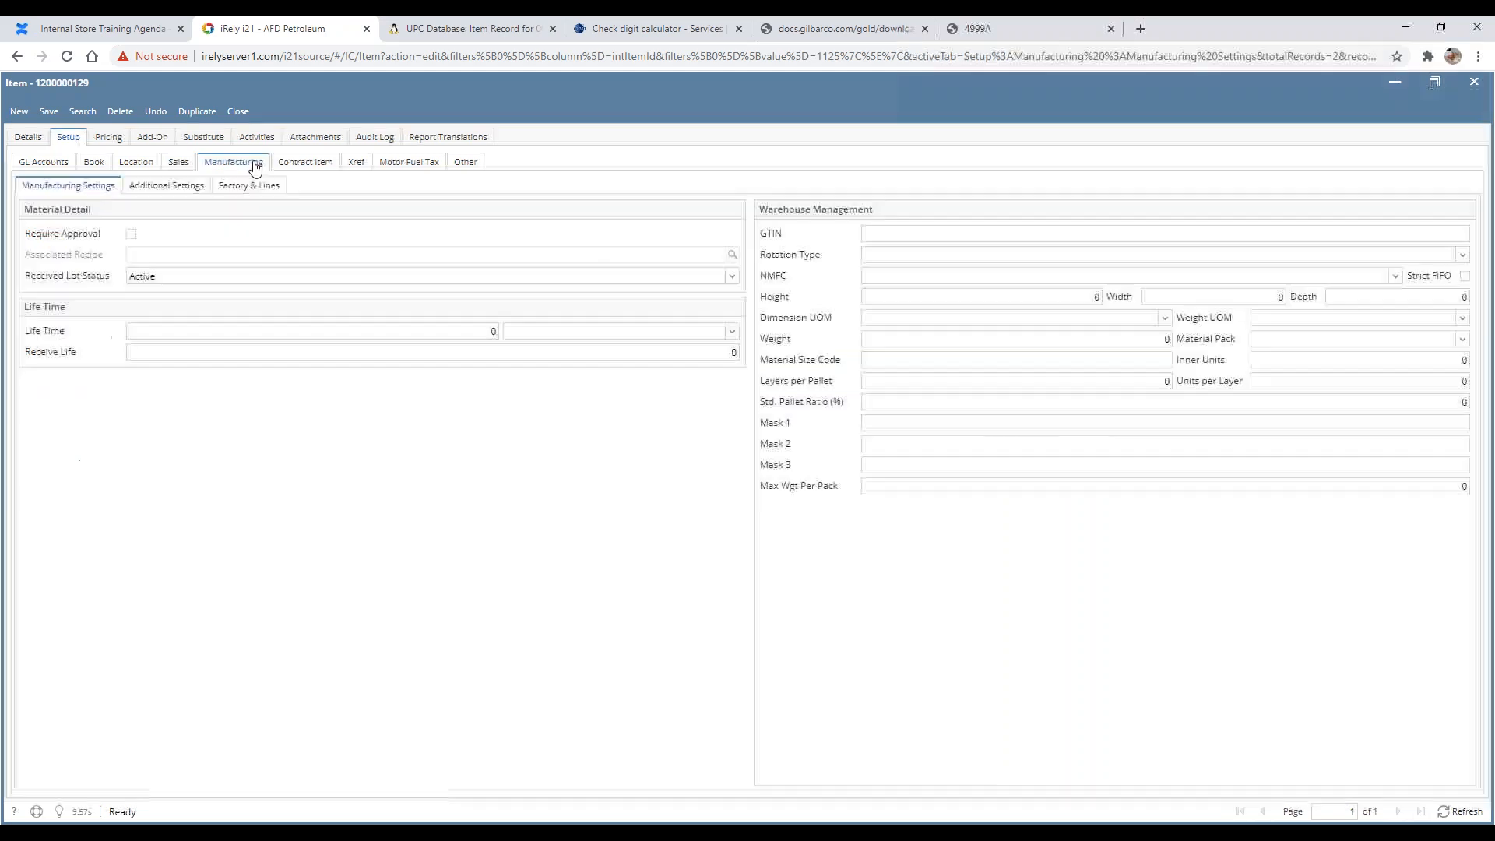
pyautogui.click(304, 171)
pyautogui.click(358, 166)
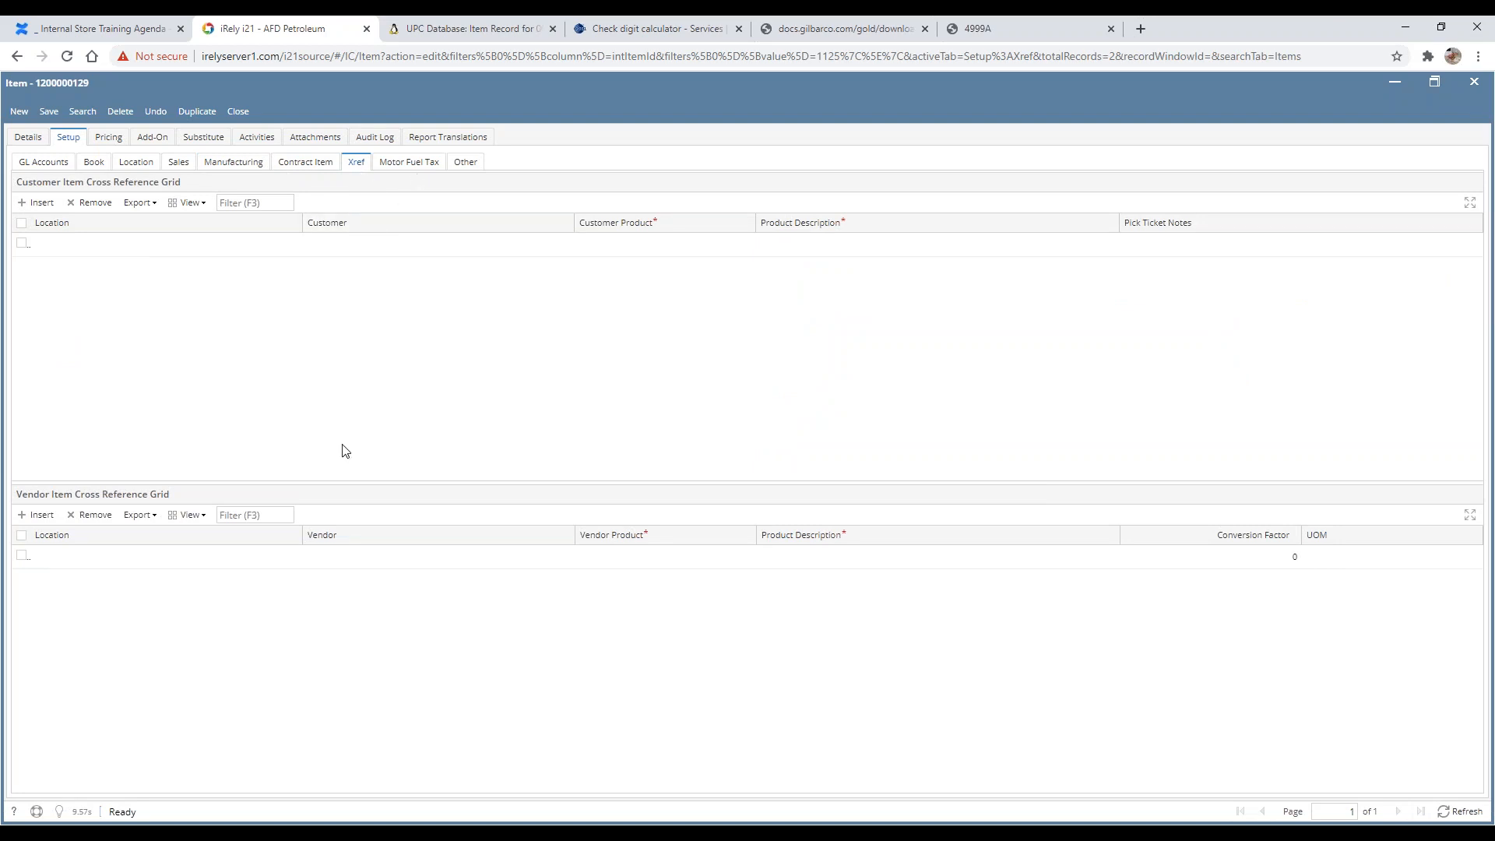
pyautogui.click(202, 566)
pyautogui.click(411, 165)
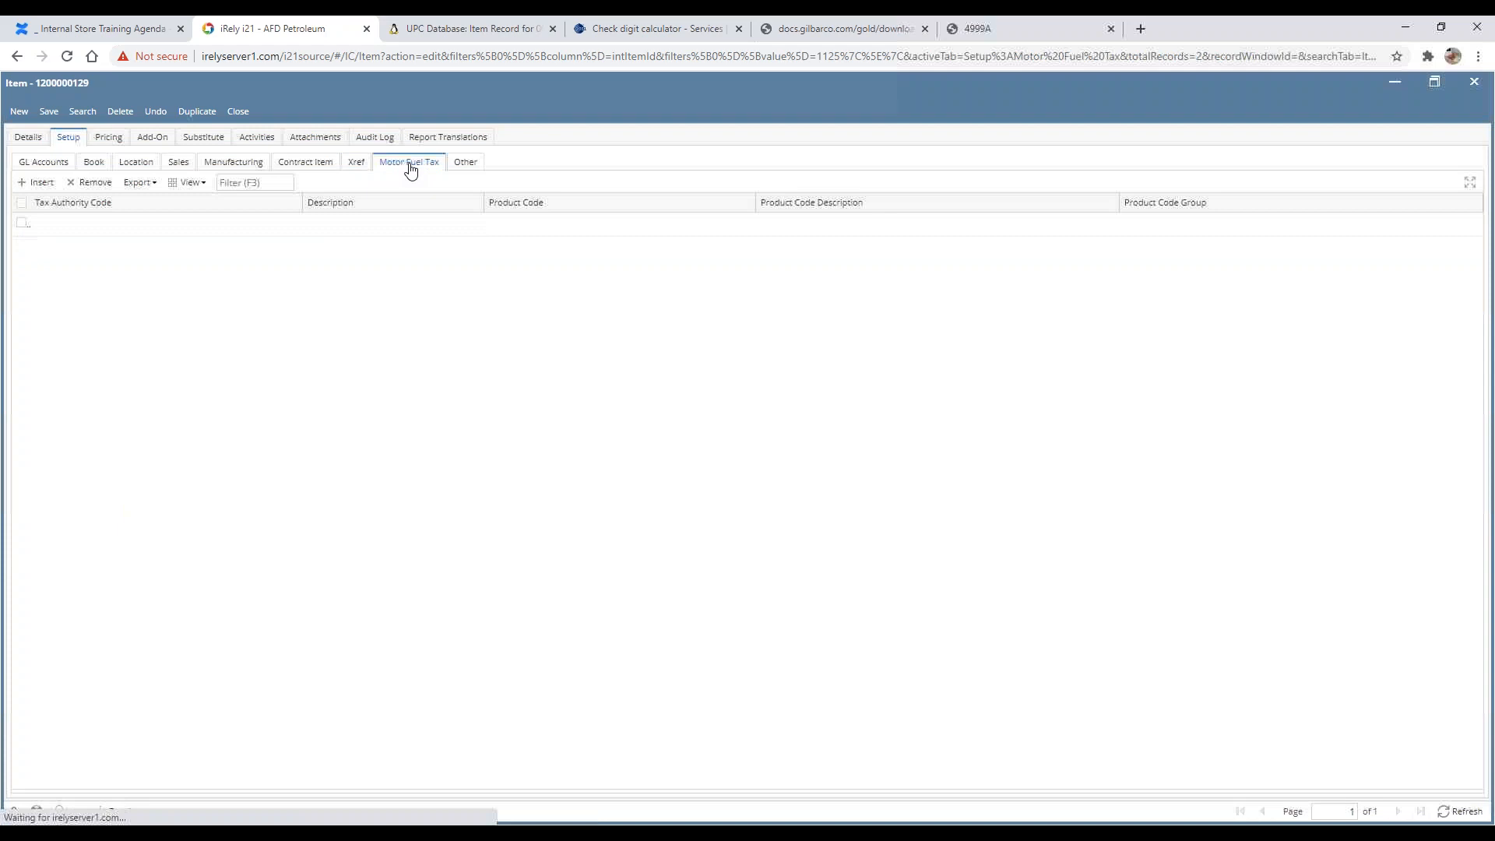
pyautogui.click(472, 169)
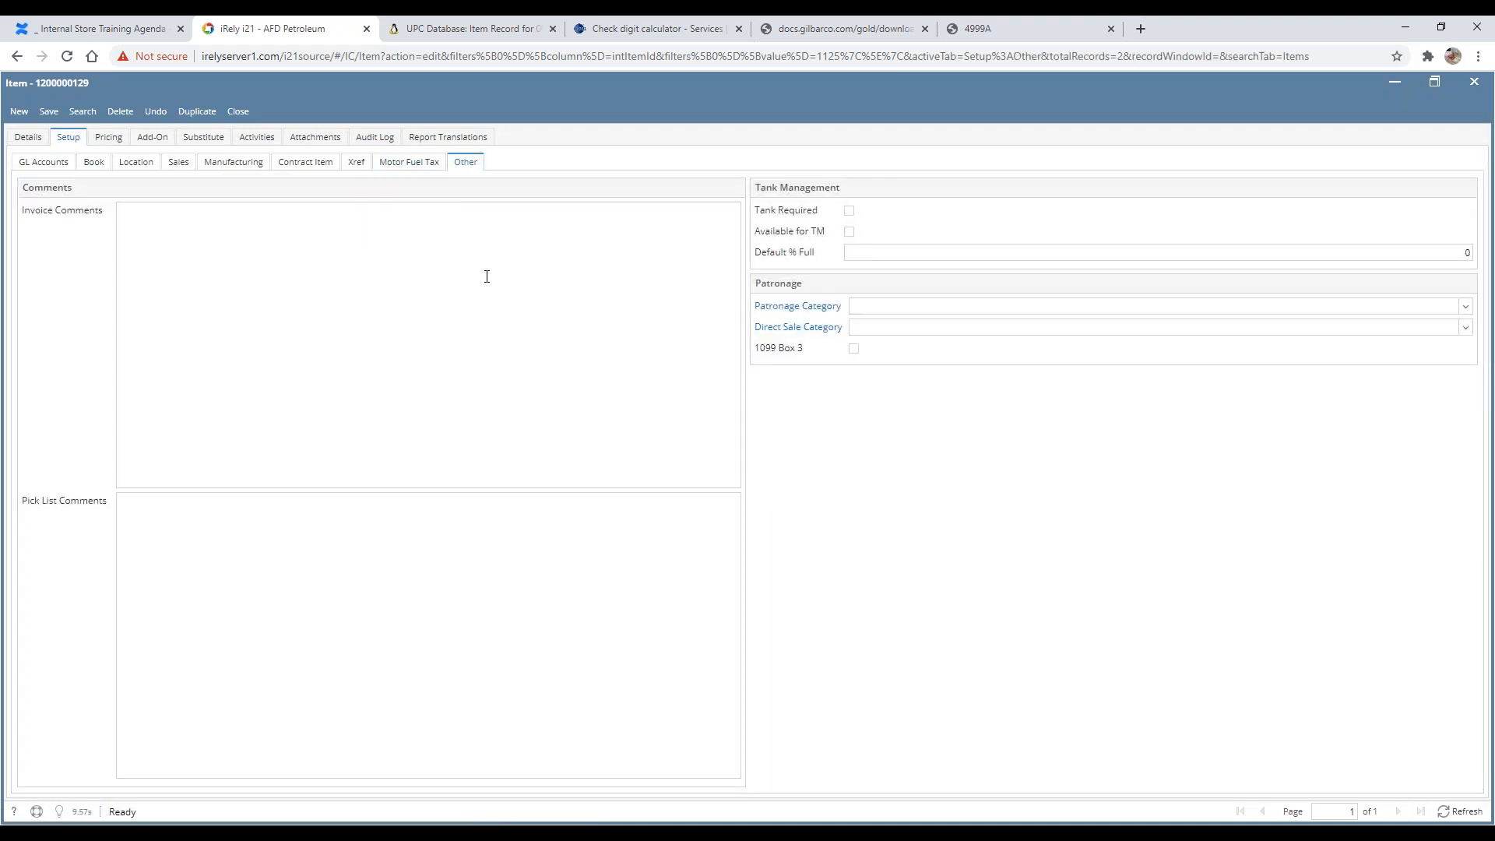
# Step: Add a promotional pricing row for 1001-Stellhorn Store with promotion type Discount and unit Each
pyautogui.click(107, 139)
pyautogui.click(171, 197)
pyautogui.doubleClick(125, 205)
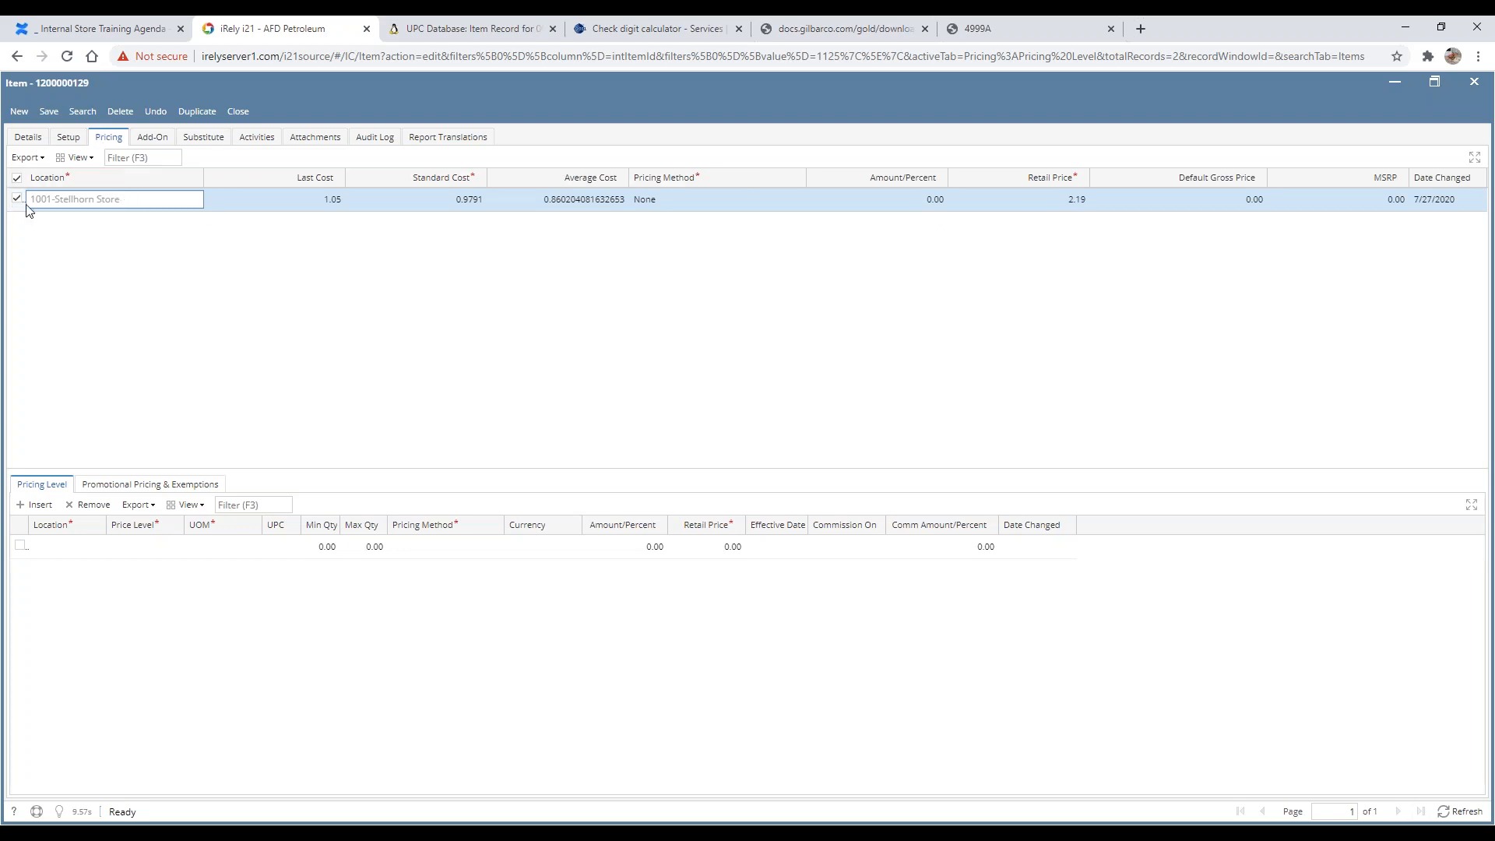
pyautogui.click(156, 488)
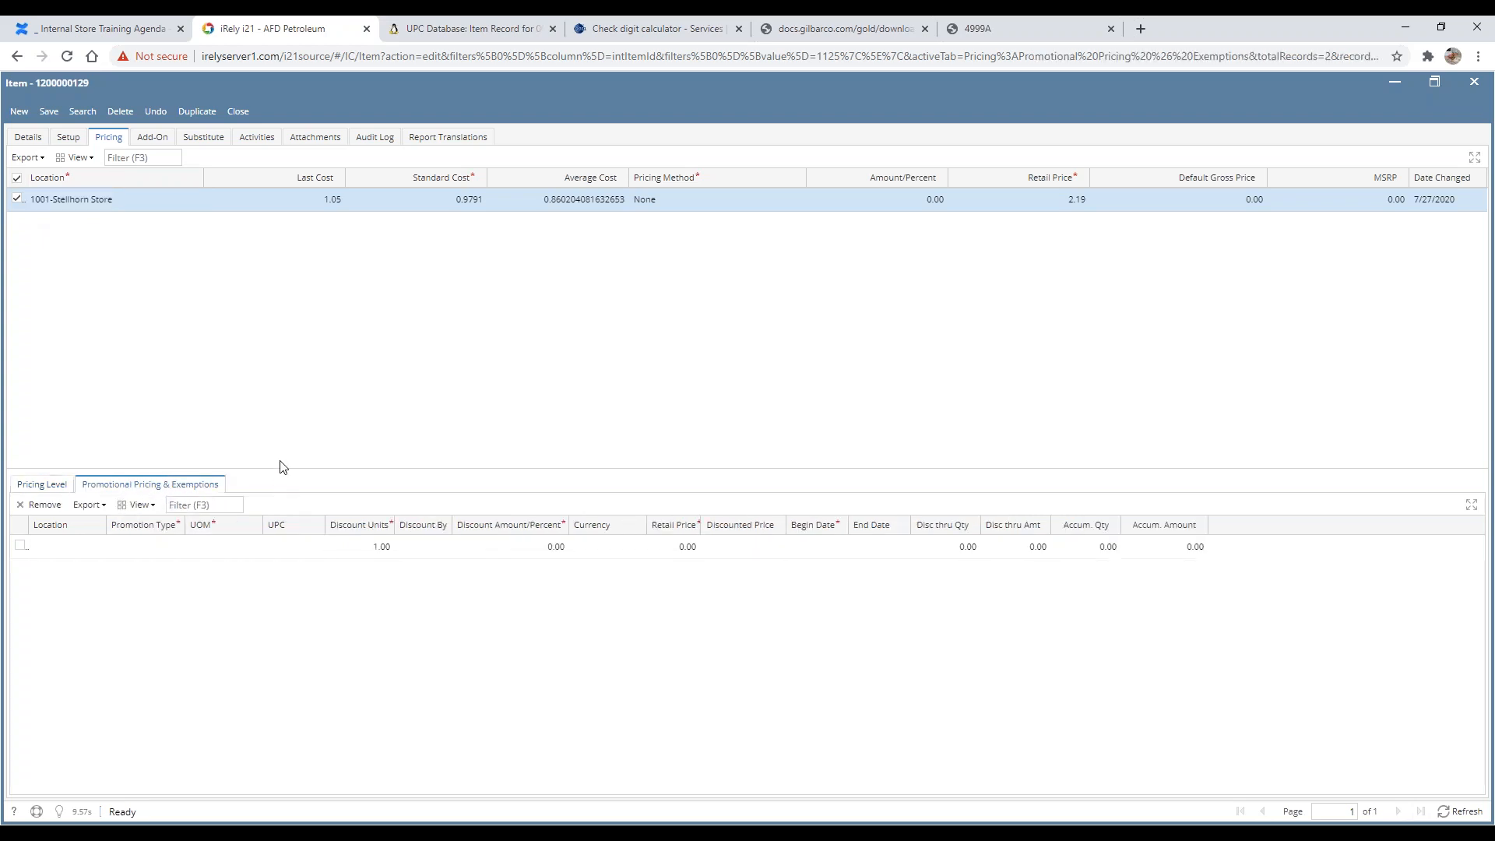
pyautogui.click(100, 547)
pyautogui.click(94, 581)
pyautogui.click(176, 546)
pyautogui.click(177, 547)
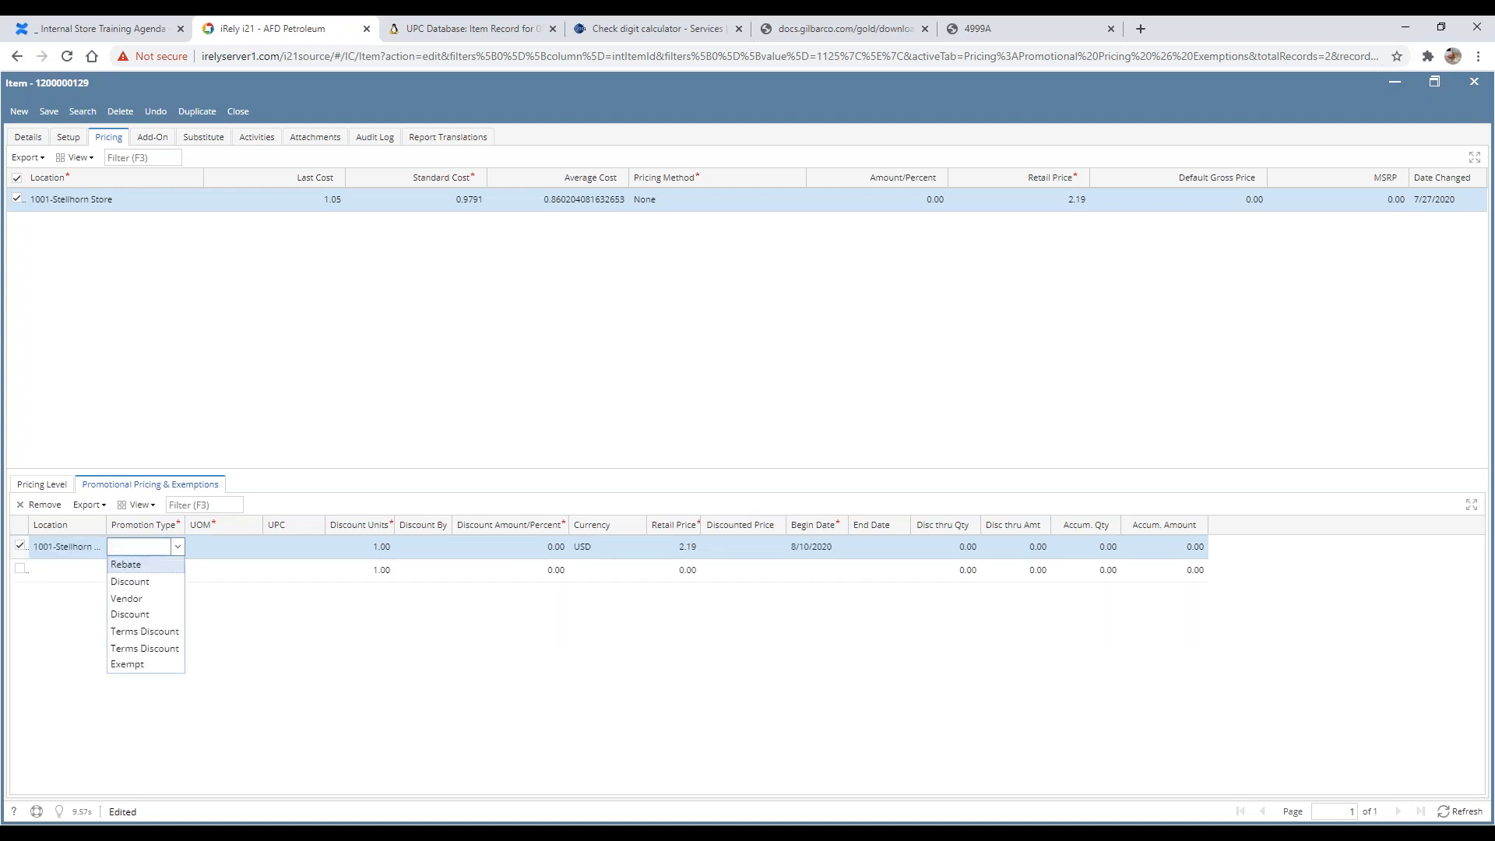
pyautogui.click(140, 584)
pyautogui.click(234, 547)
pyautogui.click(256, 546)
pyautogui.click(235, 588)
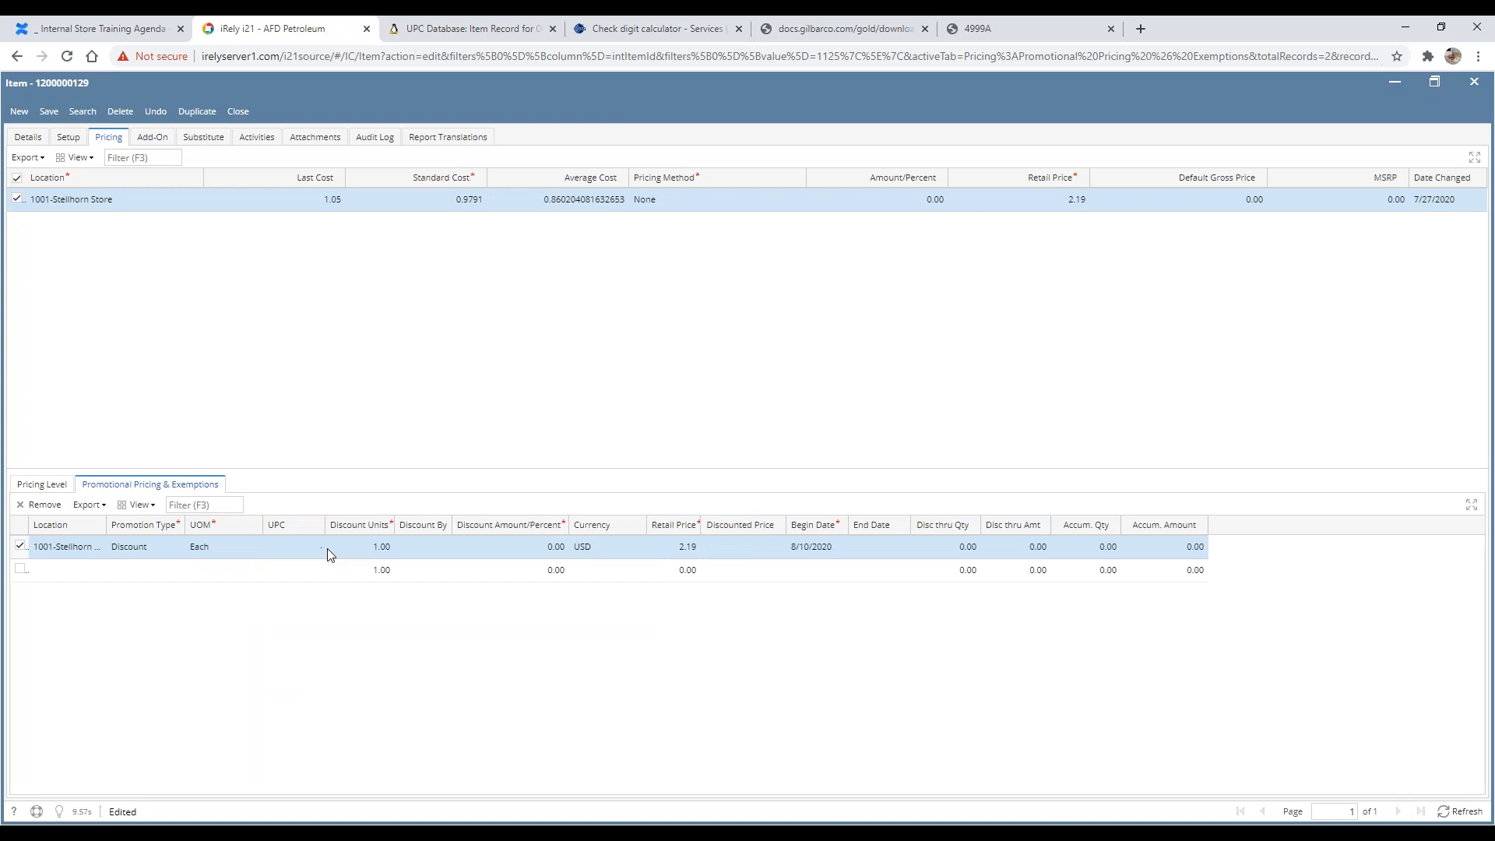
# Step: Set the promotion's Discount By option to Amount
pyautogui.click(403, 553)
pyautogui.click(446, 550)
pyautogui.click(248, 551)
pyautogui.click(732, 552)
pyautogui.click(542, 548)
pyautogui.click(445, 547)
pyautogui.click(429, 583)
pyautogui.click(531, 548)
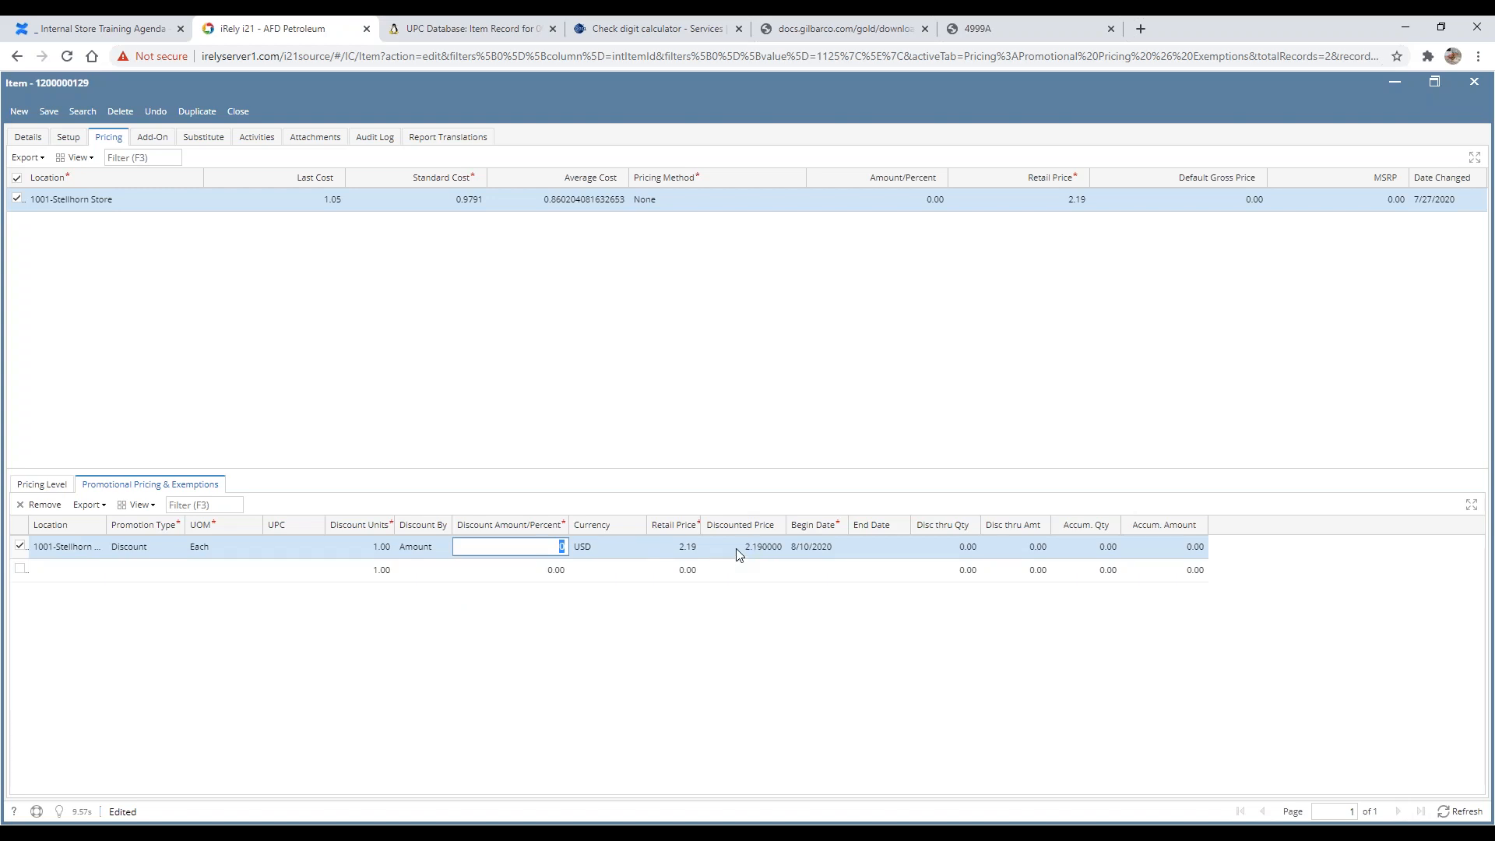
# Step: Set the promotion's discount amount to 0.50
pyautogui.click(757, 546)
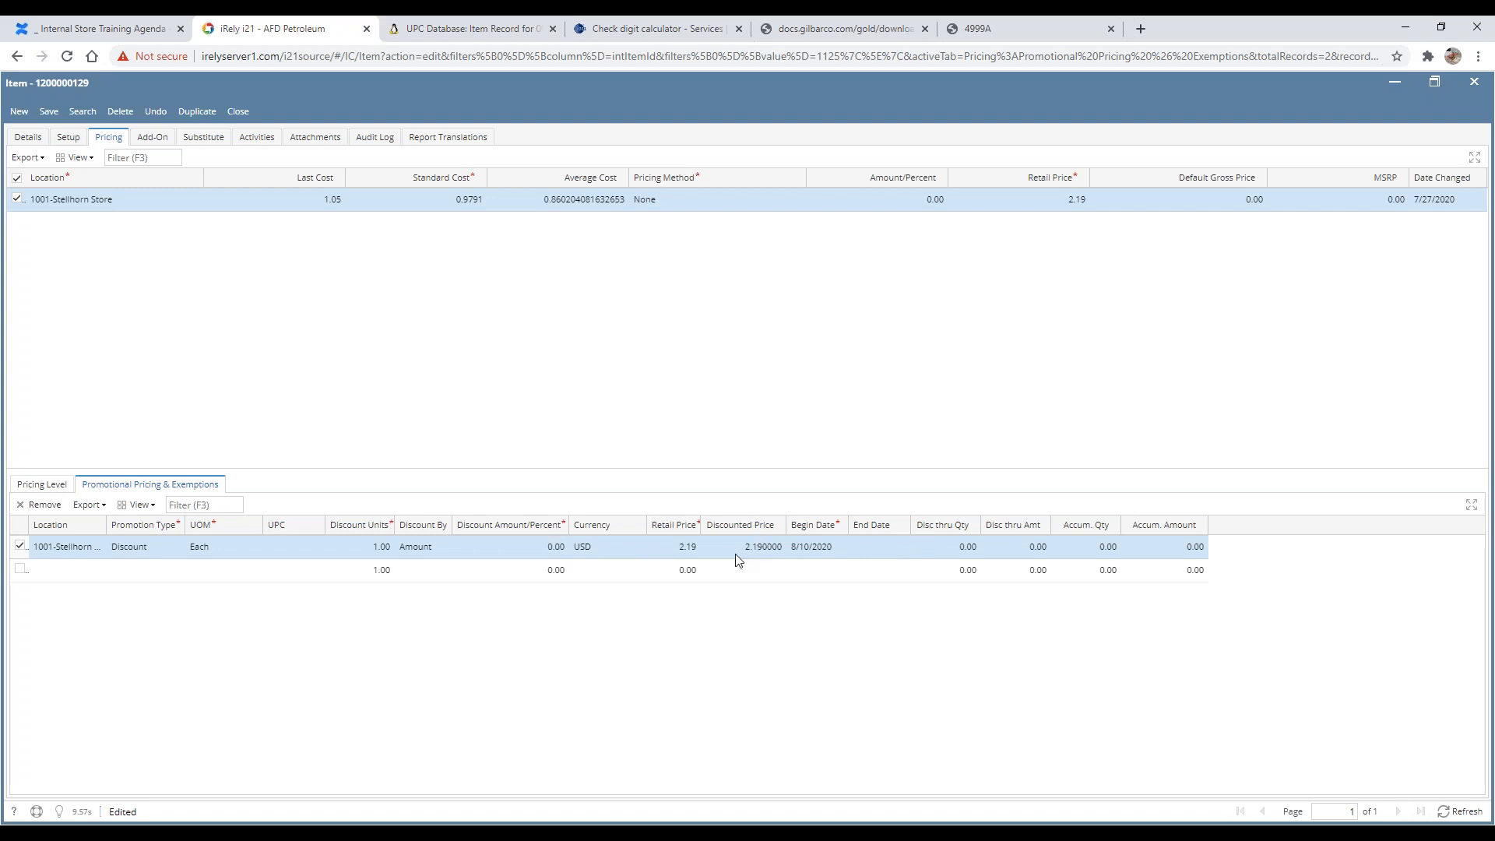
pyautogui.click(673, 547)
pyautogui.click(511, 547)
pyautogui.press('BackSpace')
pyautogui.press('Return')
pyautogui.click(530, 549)
pyautogui.write('1')
pyautogui.press('Return')
pyautogui.click(546, 549)
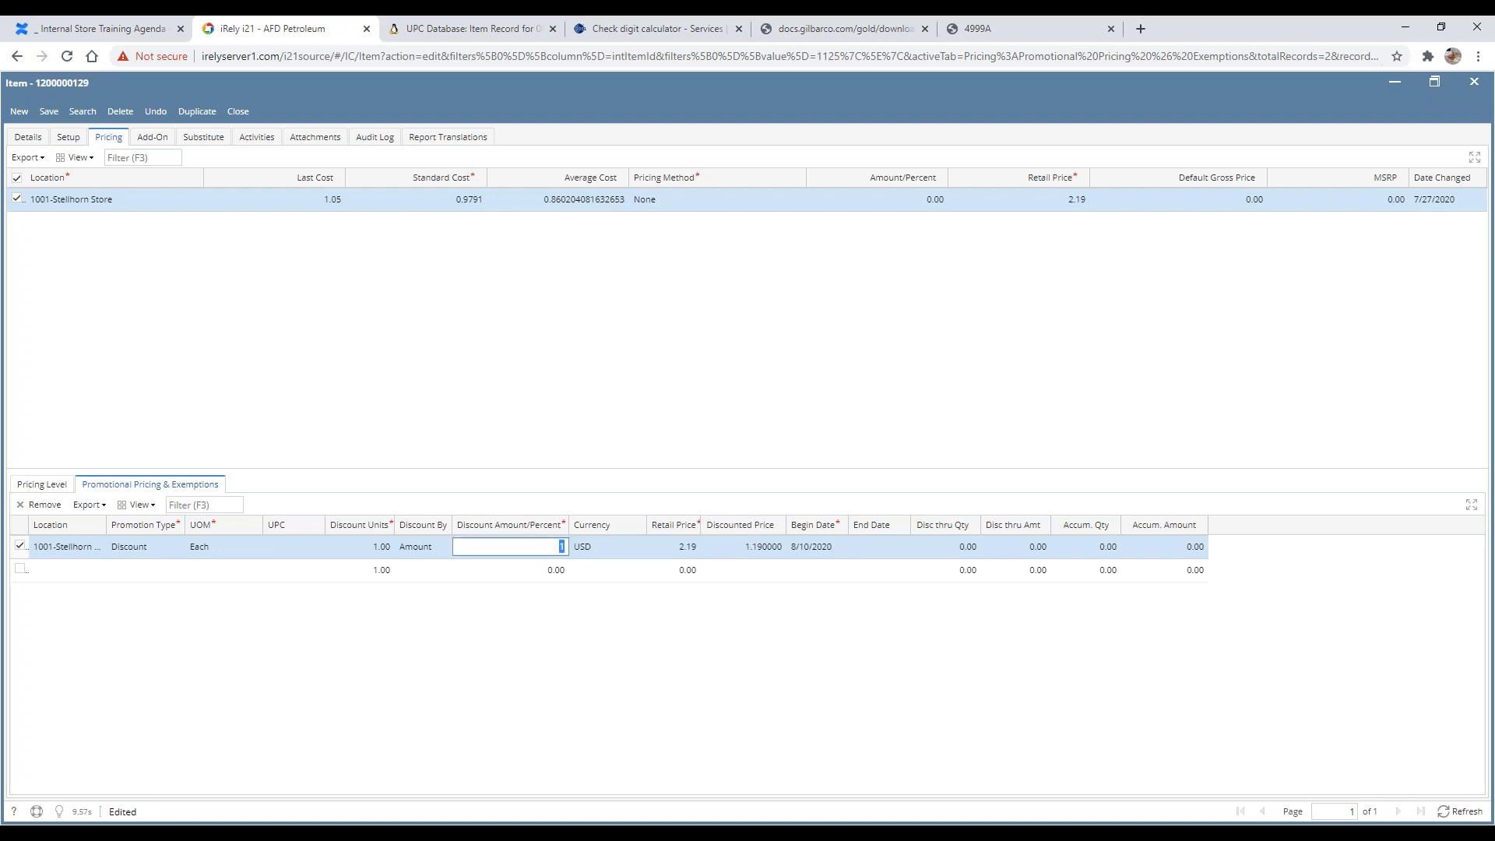
# Step: Set the promotion end date to 8/31/2020 and save the item
pyautogui.press('Return')
pyautogui.write('8/31/2020')
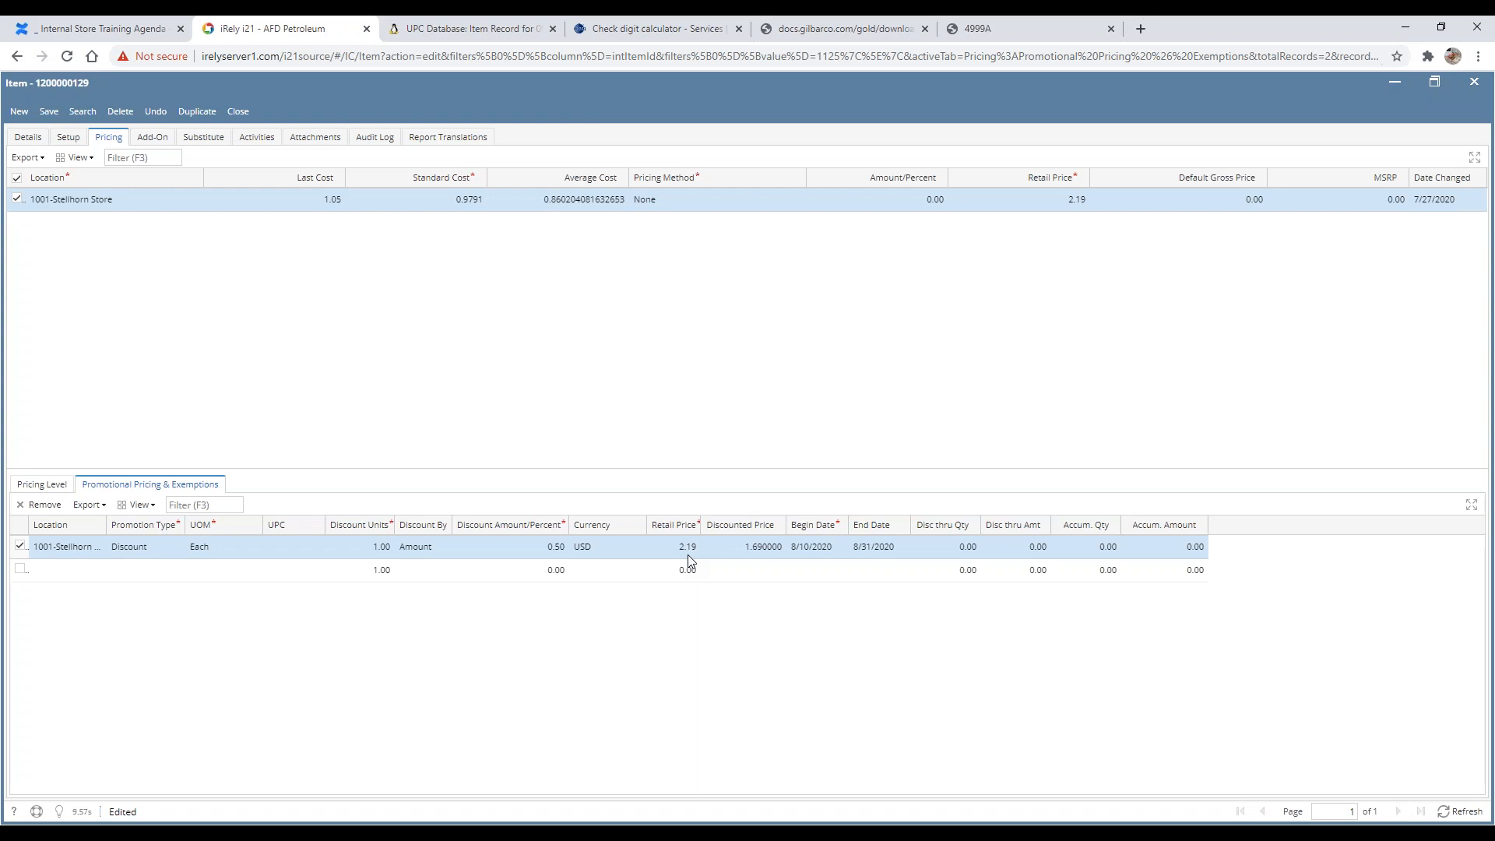
pyautogui.click(49, 113)
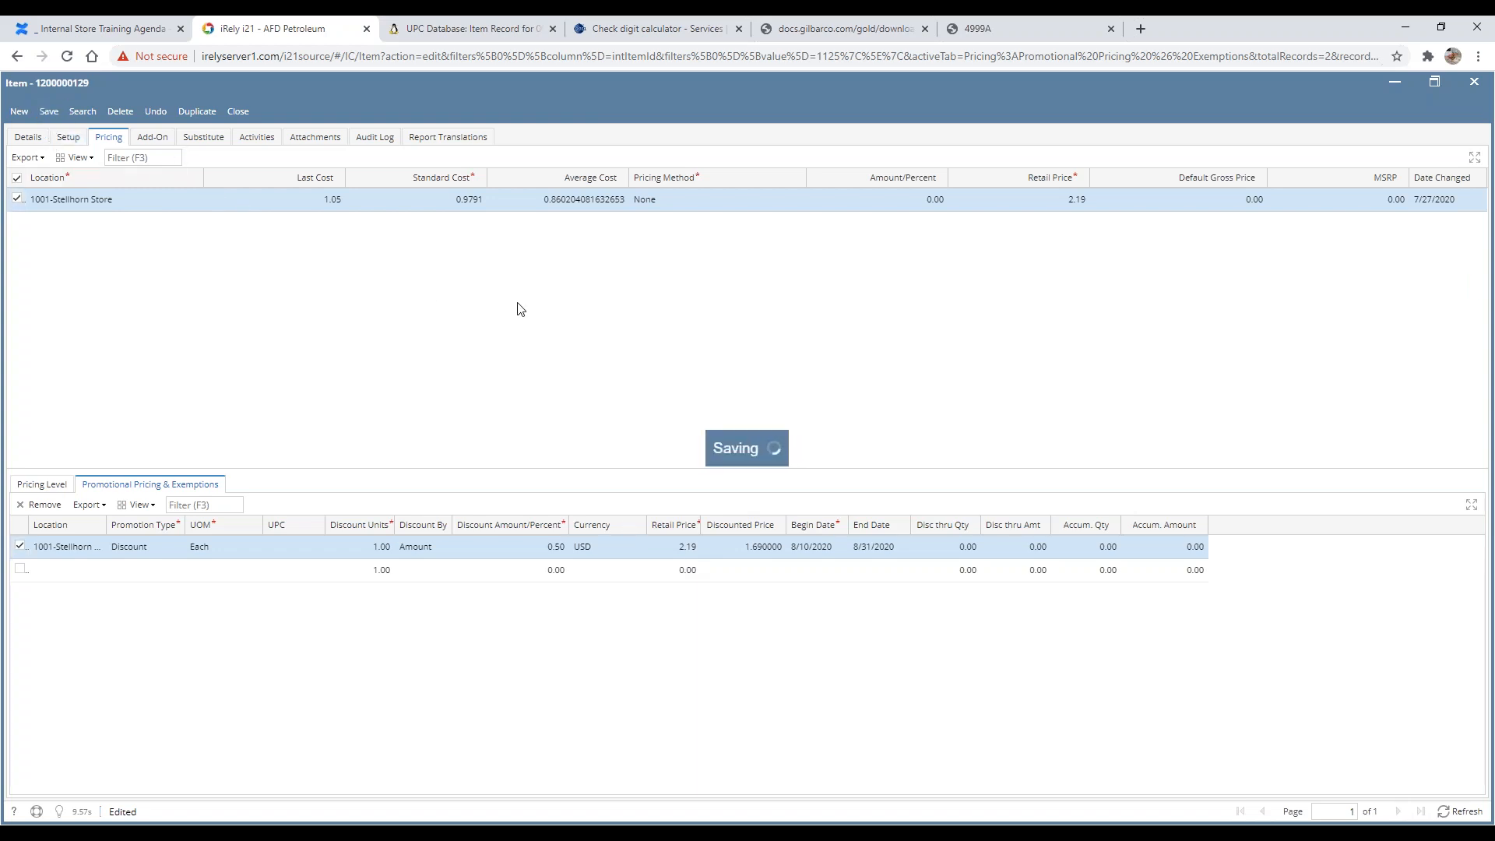
# Step: Open the item's 7-Pop/Energy category and view its point of sale location settings, then close it
pyautogui.click(27, 138)
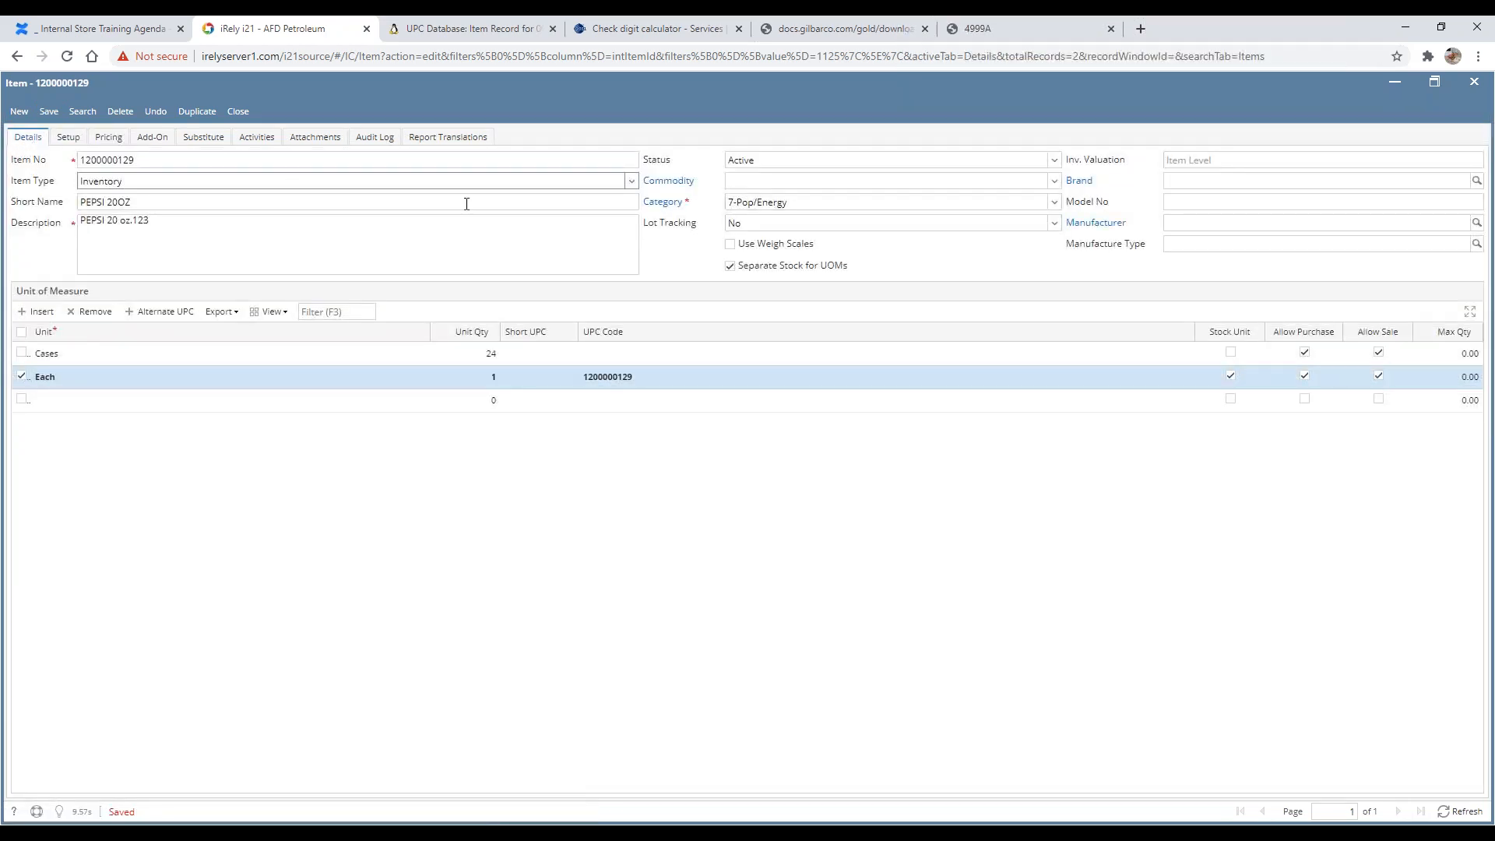
pyautogui.click(674, 209)
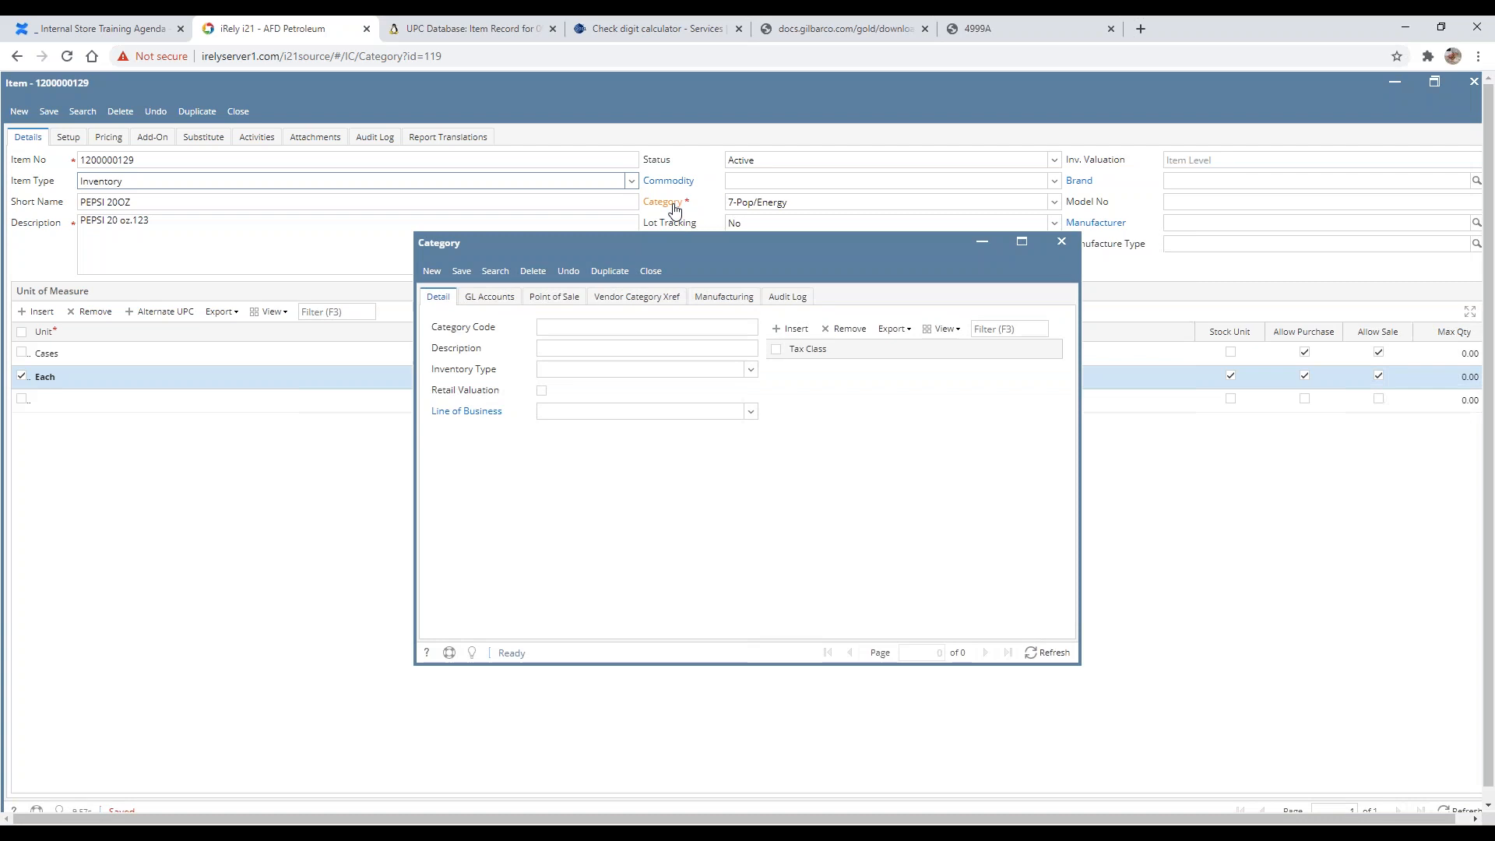
pyautogui.moveTo(691, 252); pyautogui.dragTo(855, 352)
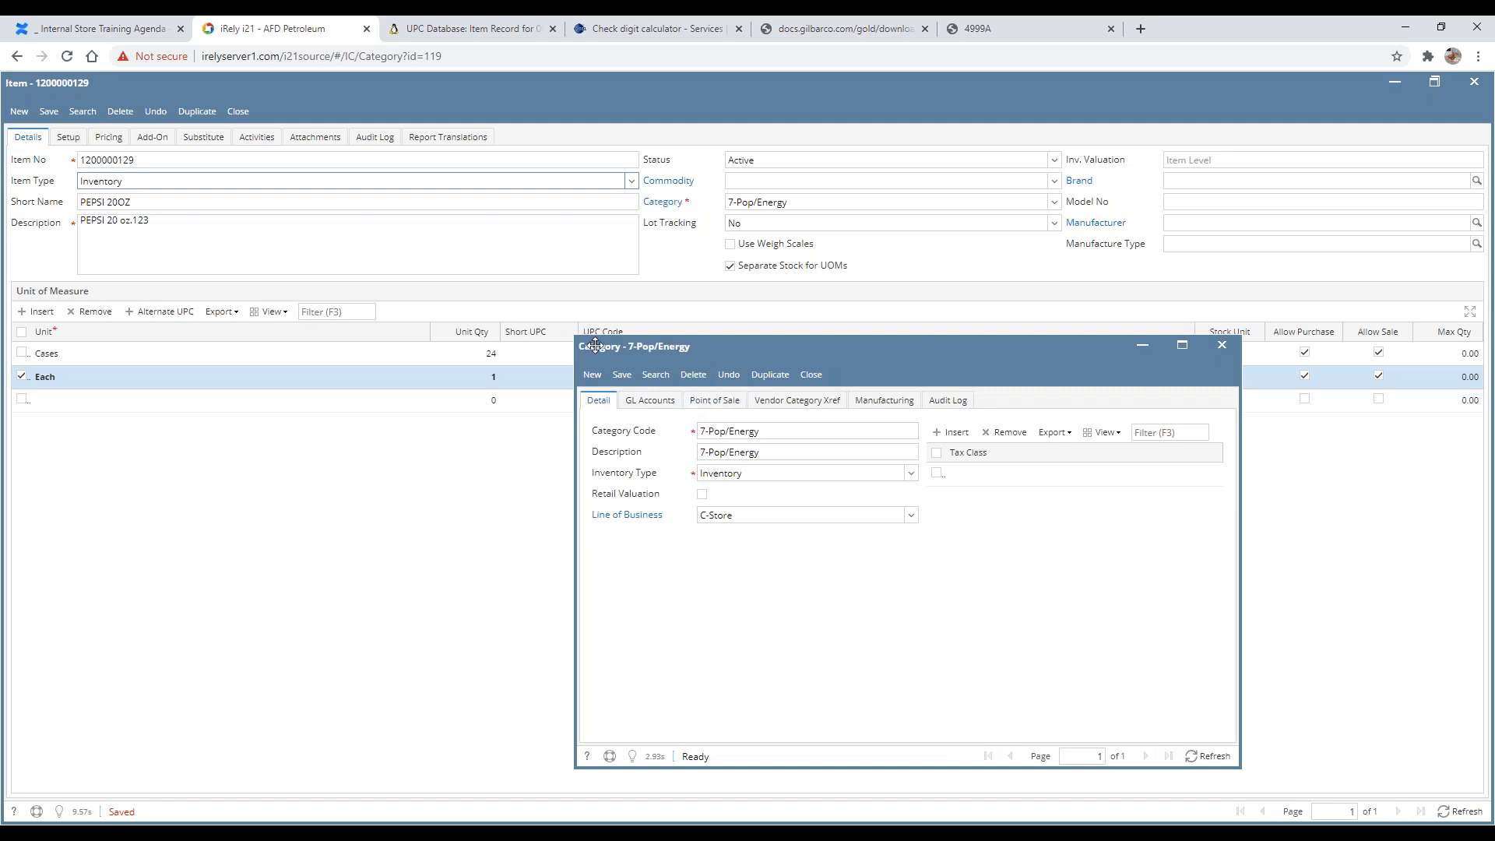
pyautogui.click(726, 401)
pyautogui.click(664, 467)
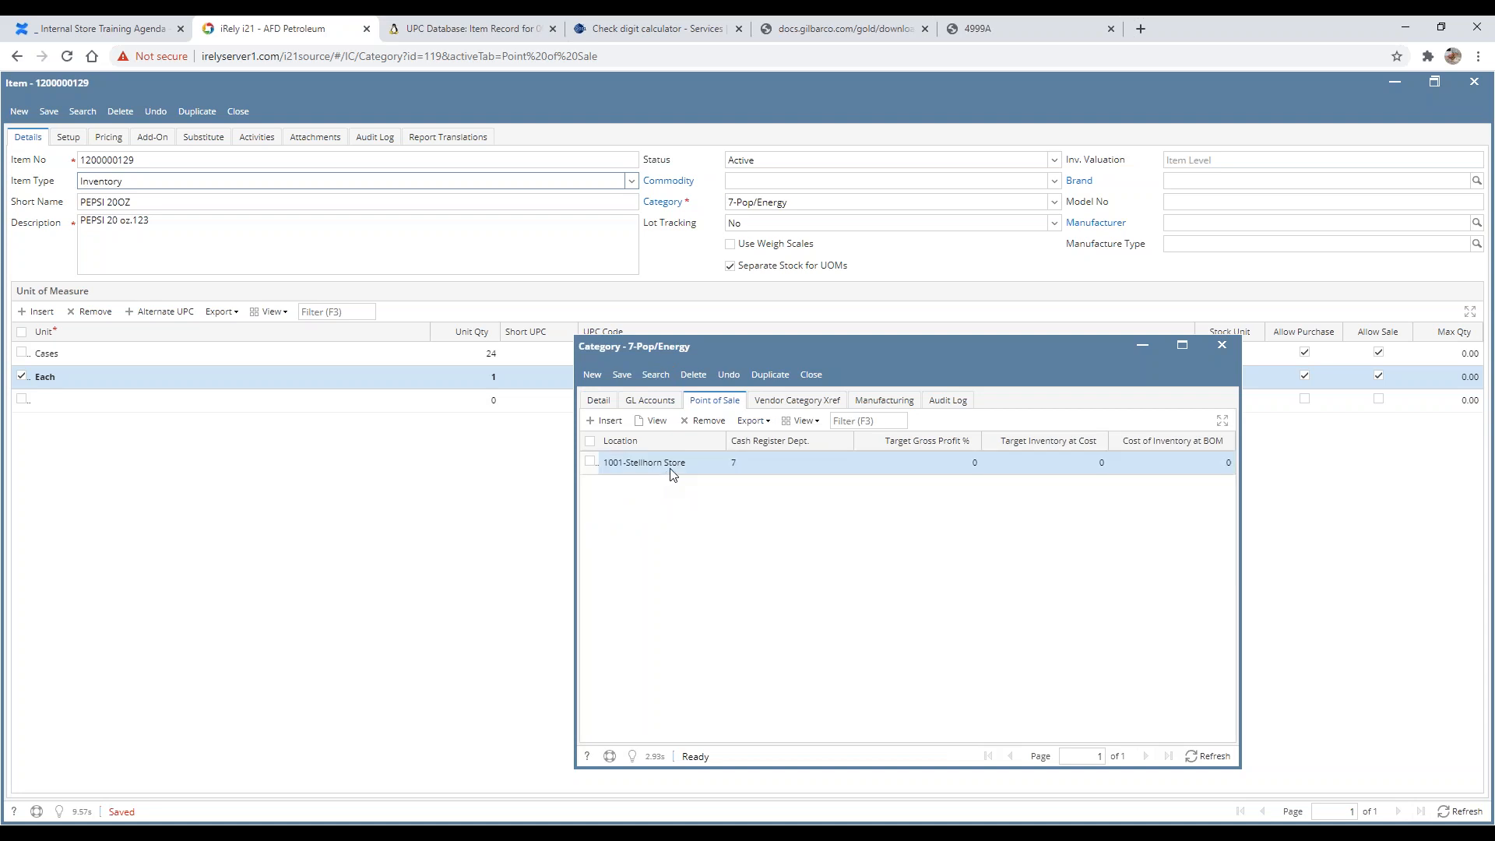
pyautogui.click(657, 422)
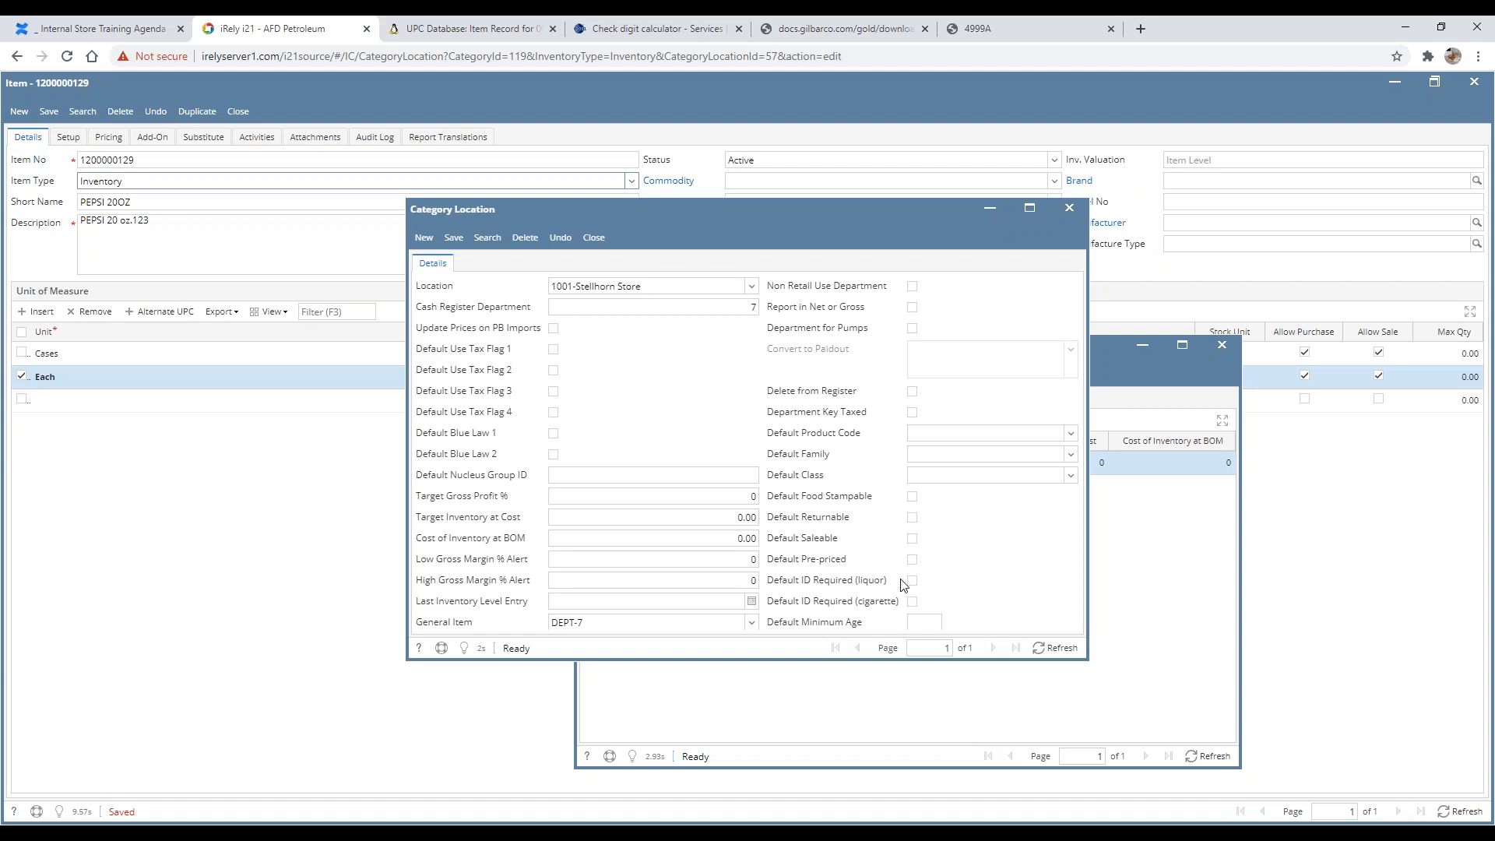
pyautogui.click(594, 239)
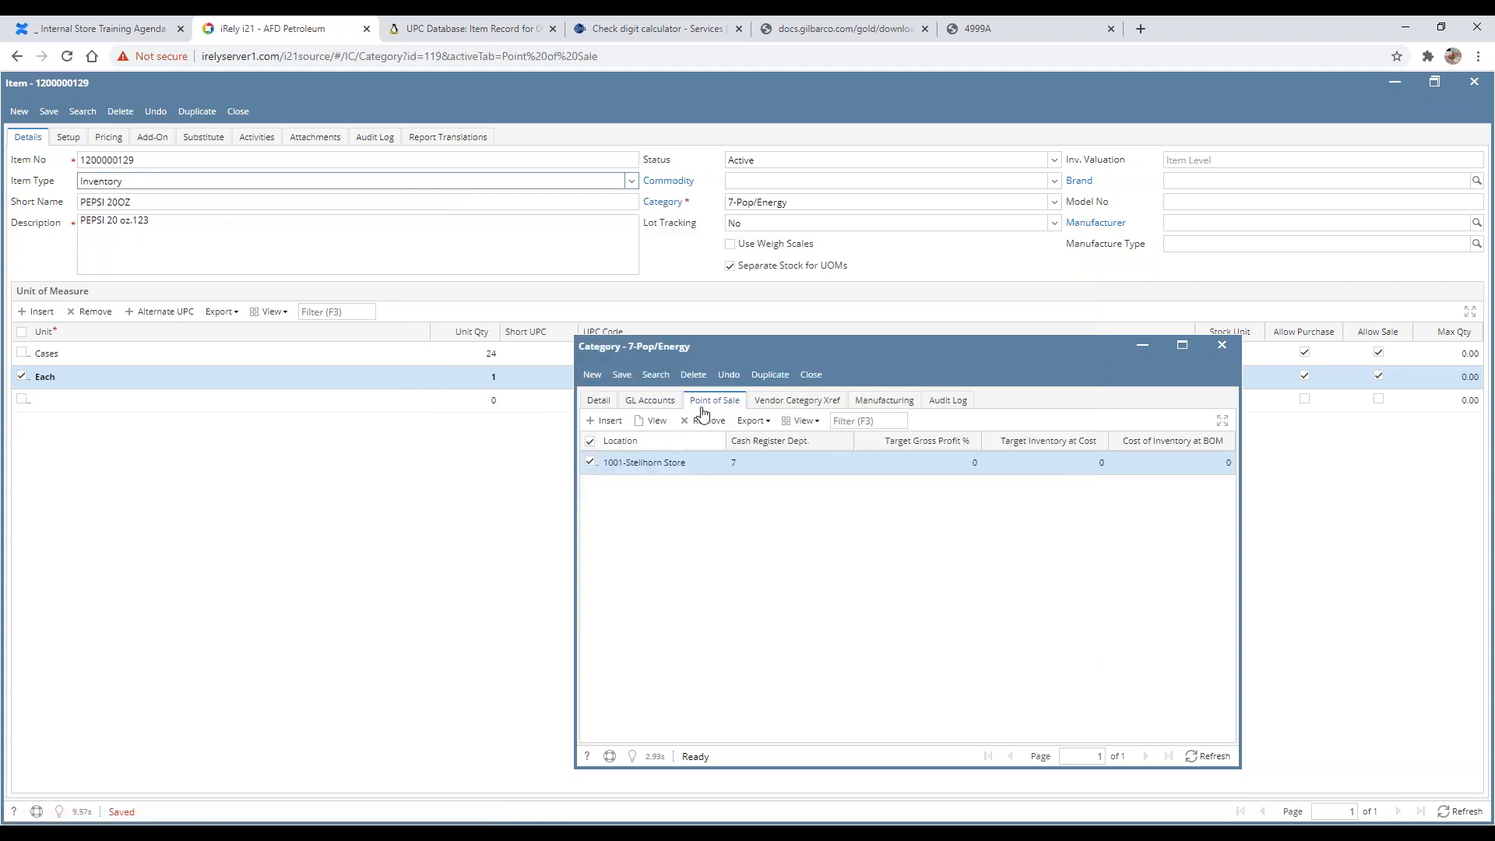
pyautogui.click(811, 375)
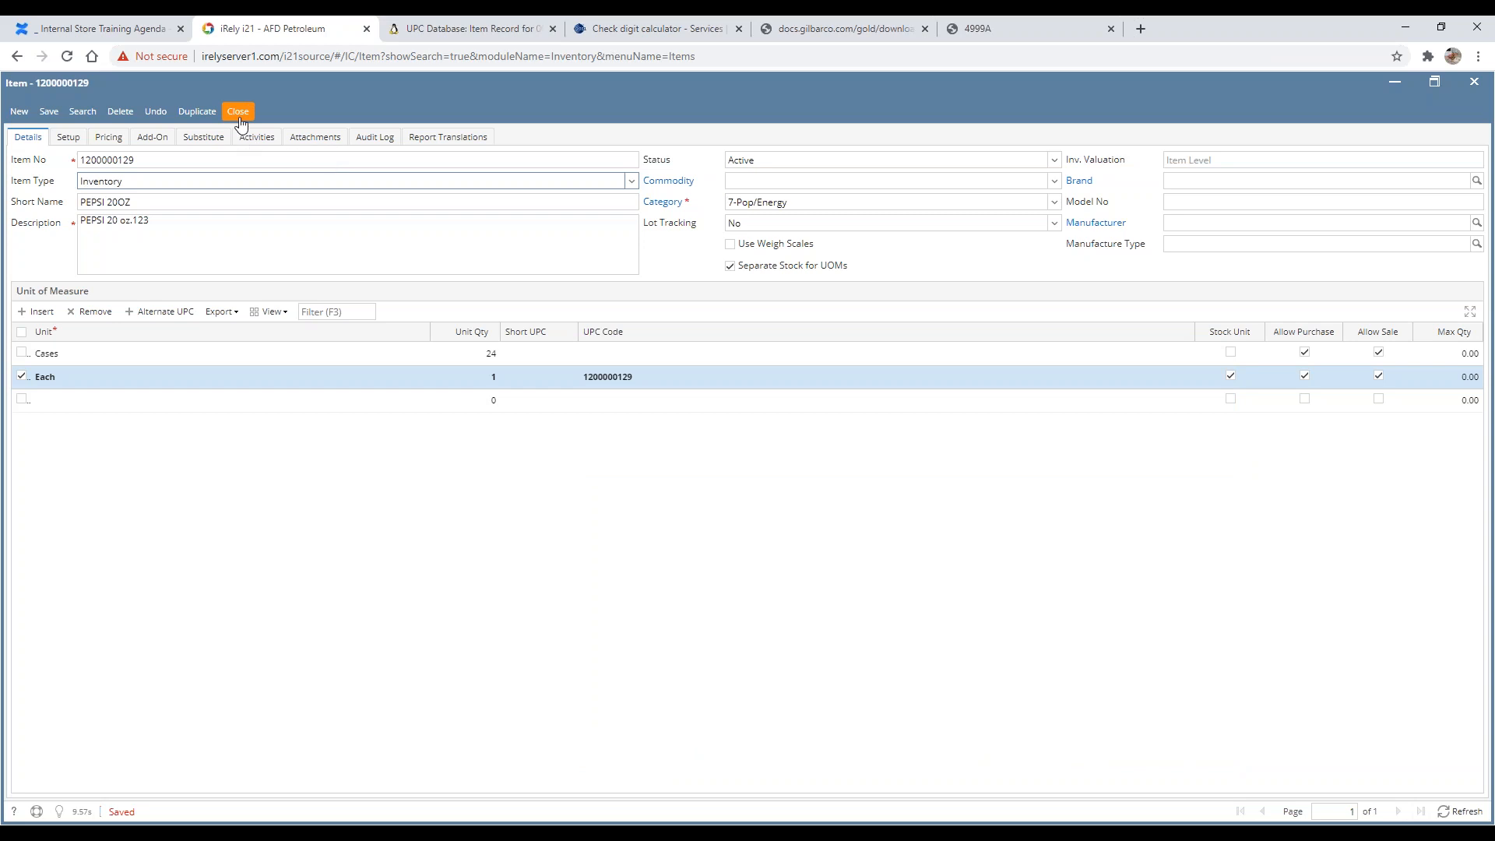
pyautogui.click(239, 113)
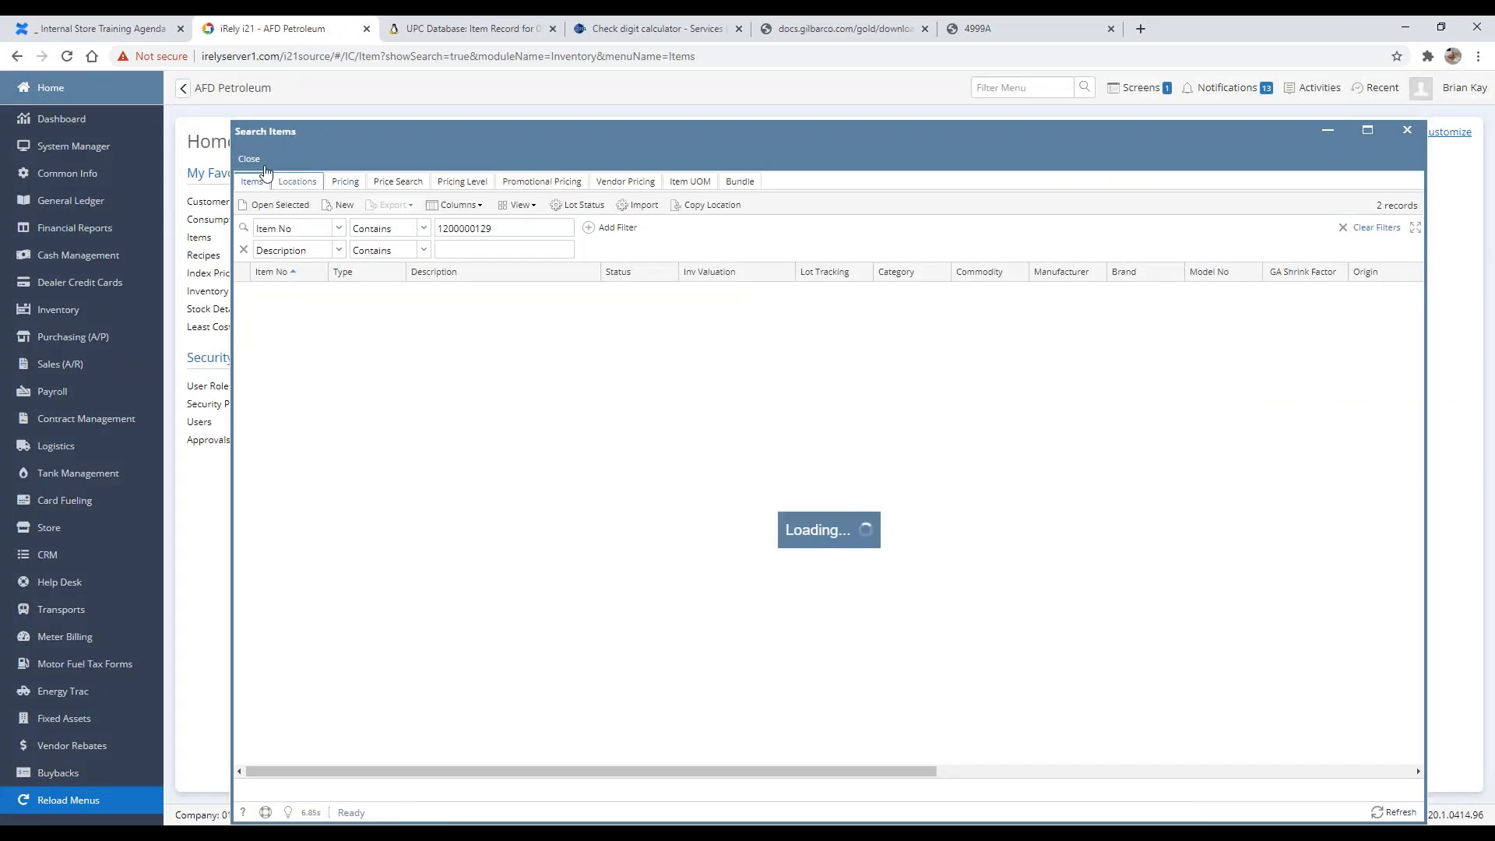
pyautogui.click(248, 161)
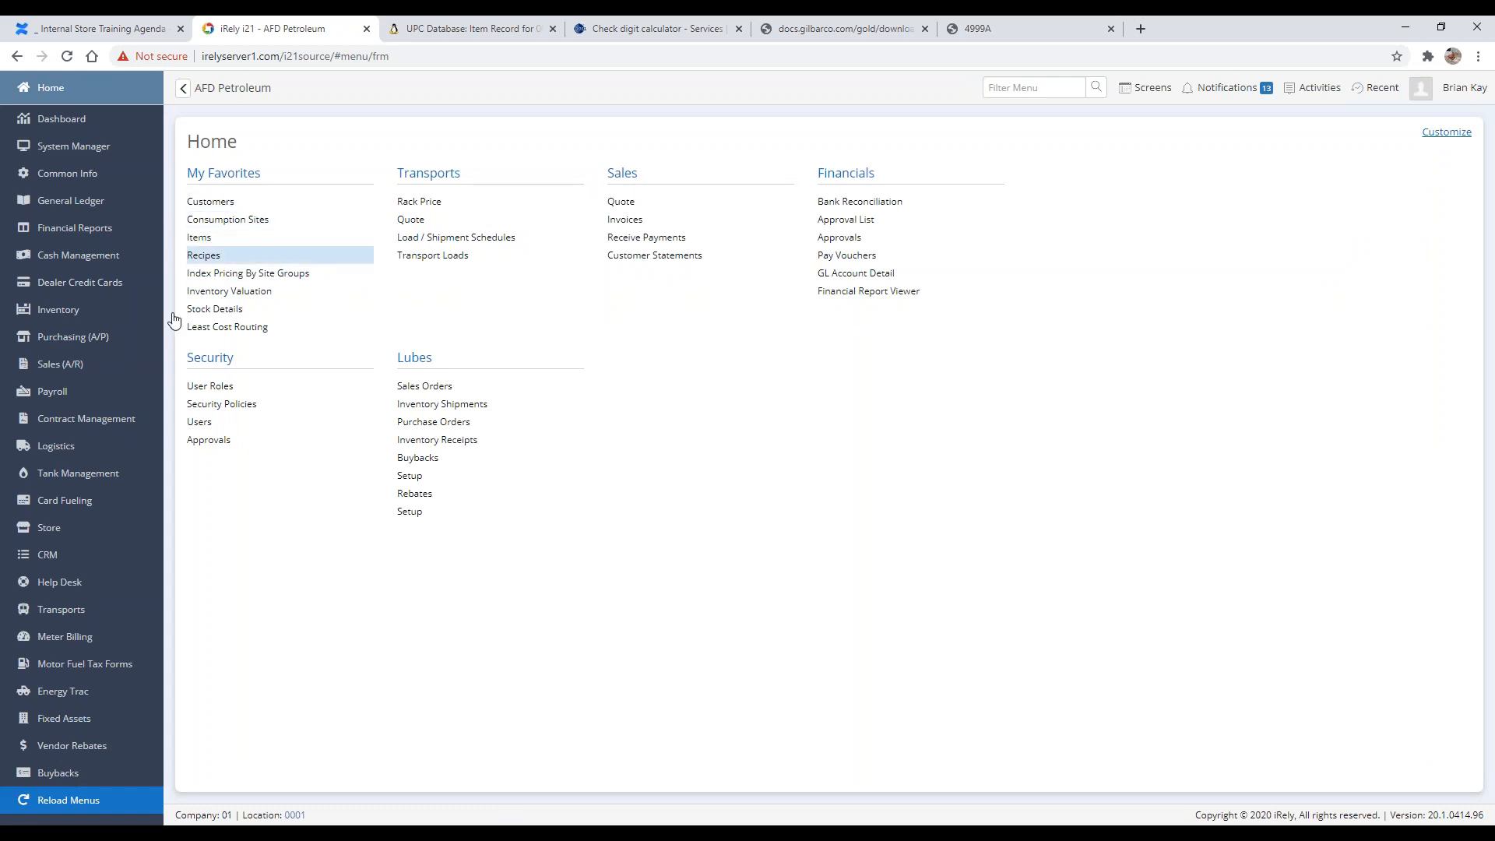
pyautogui.click(34, 532)
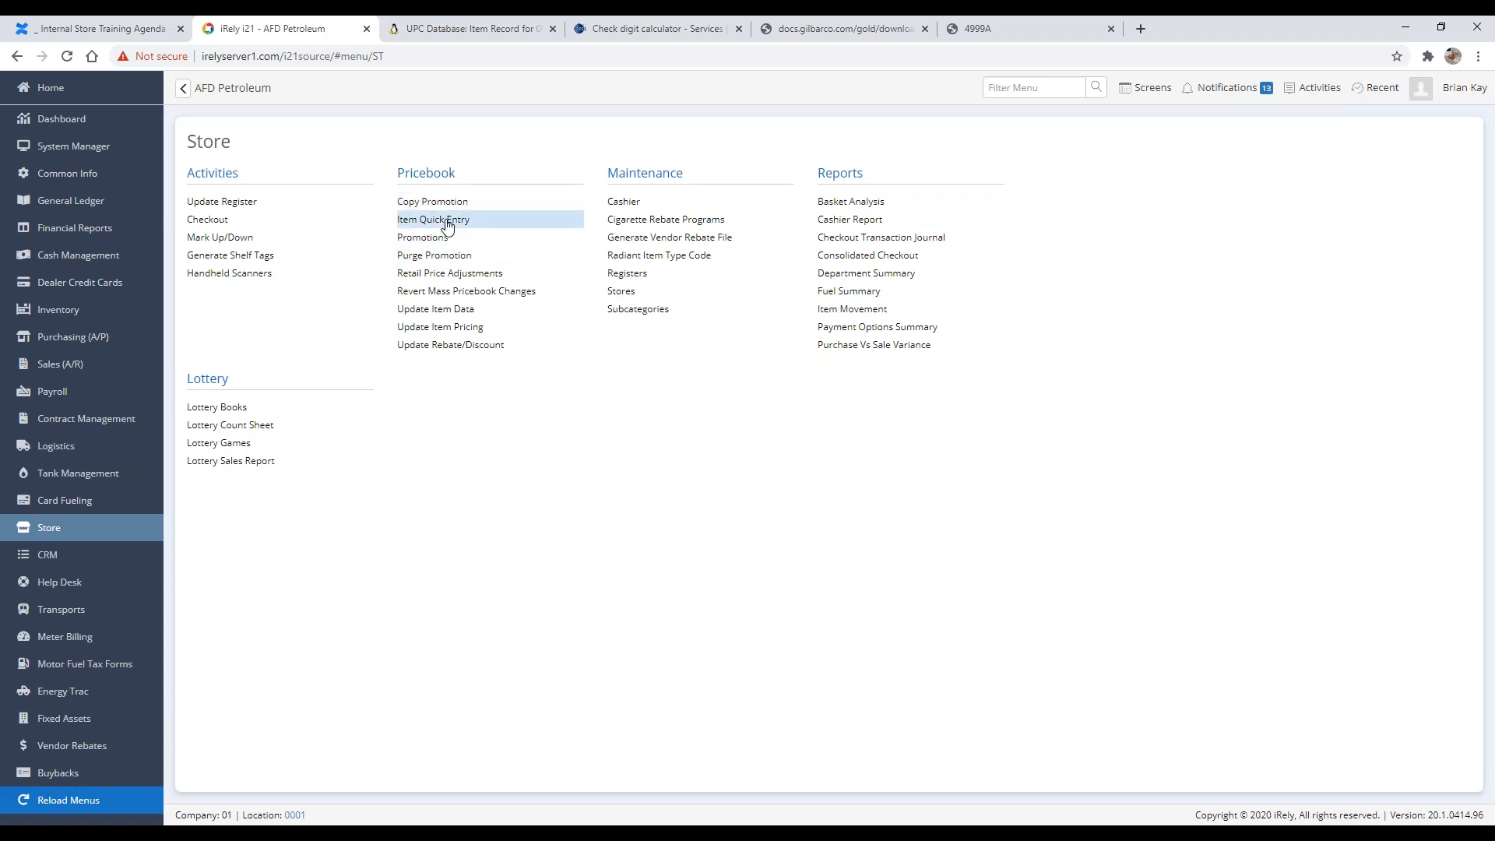
pyautogui.click(491, 224)
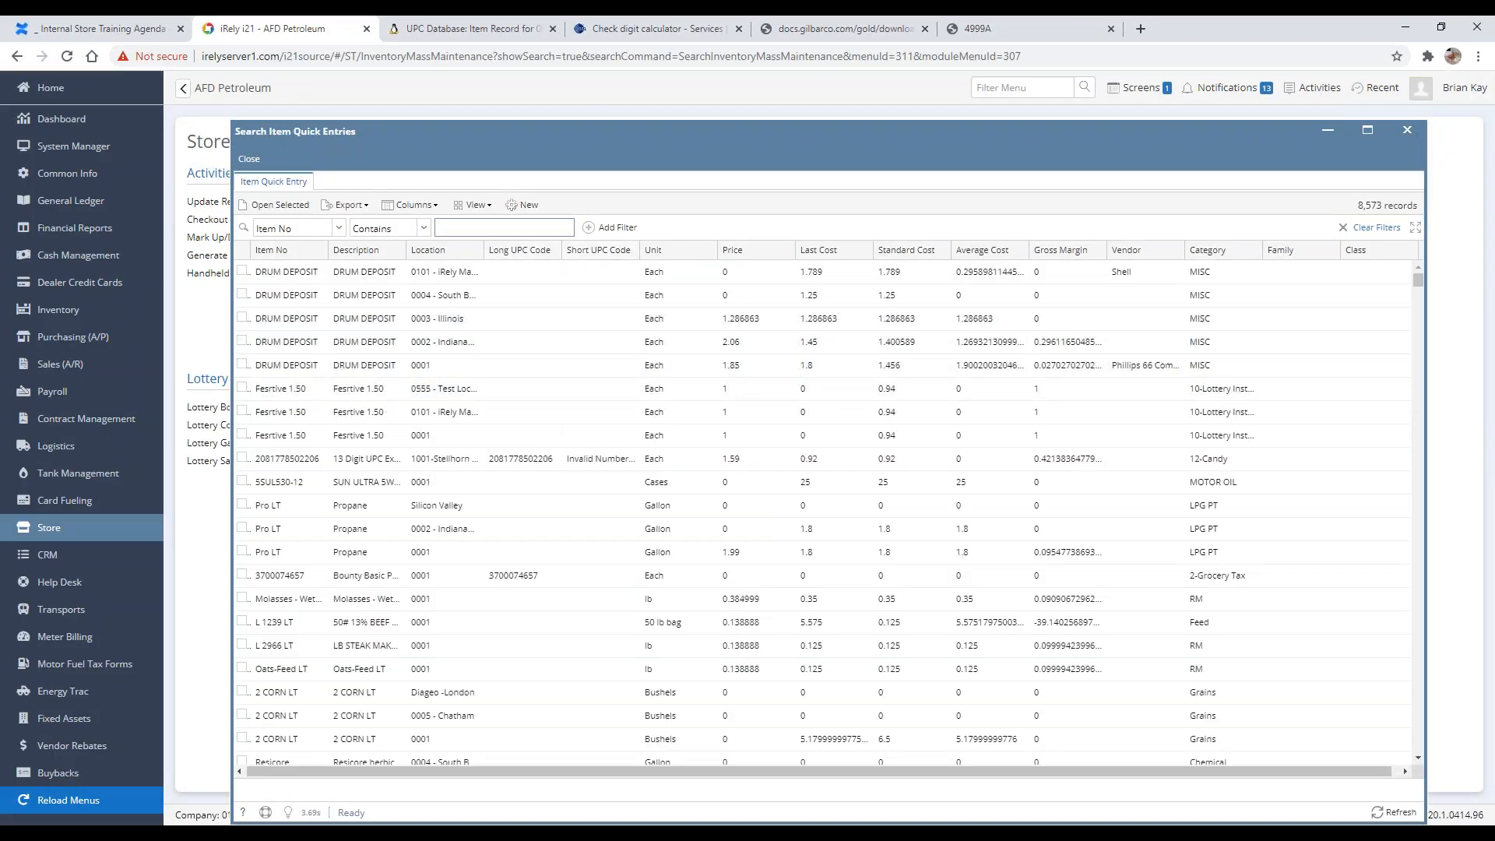
pyautogui.write('1200000129')
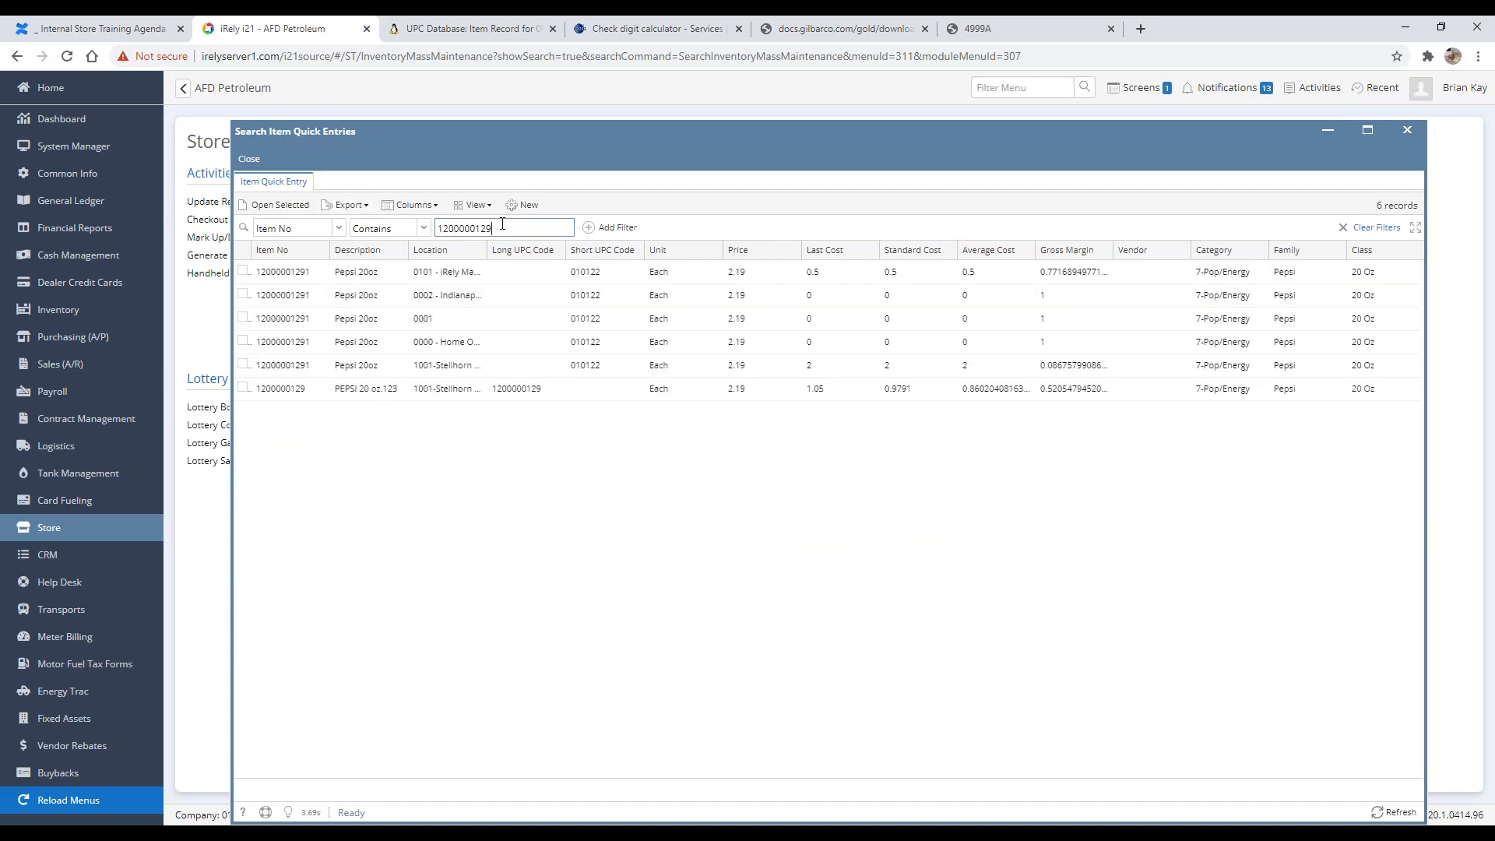
pyautogui.click(340, 389)
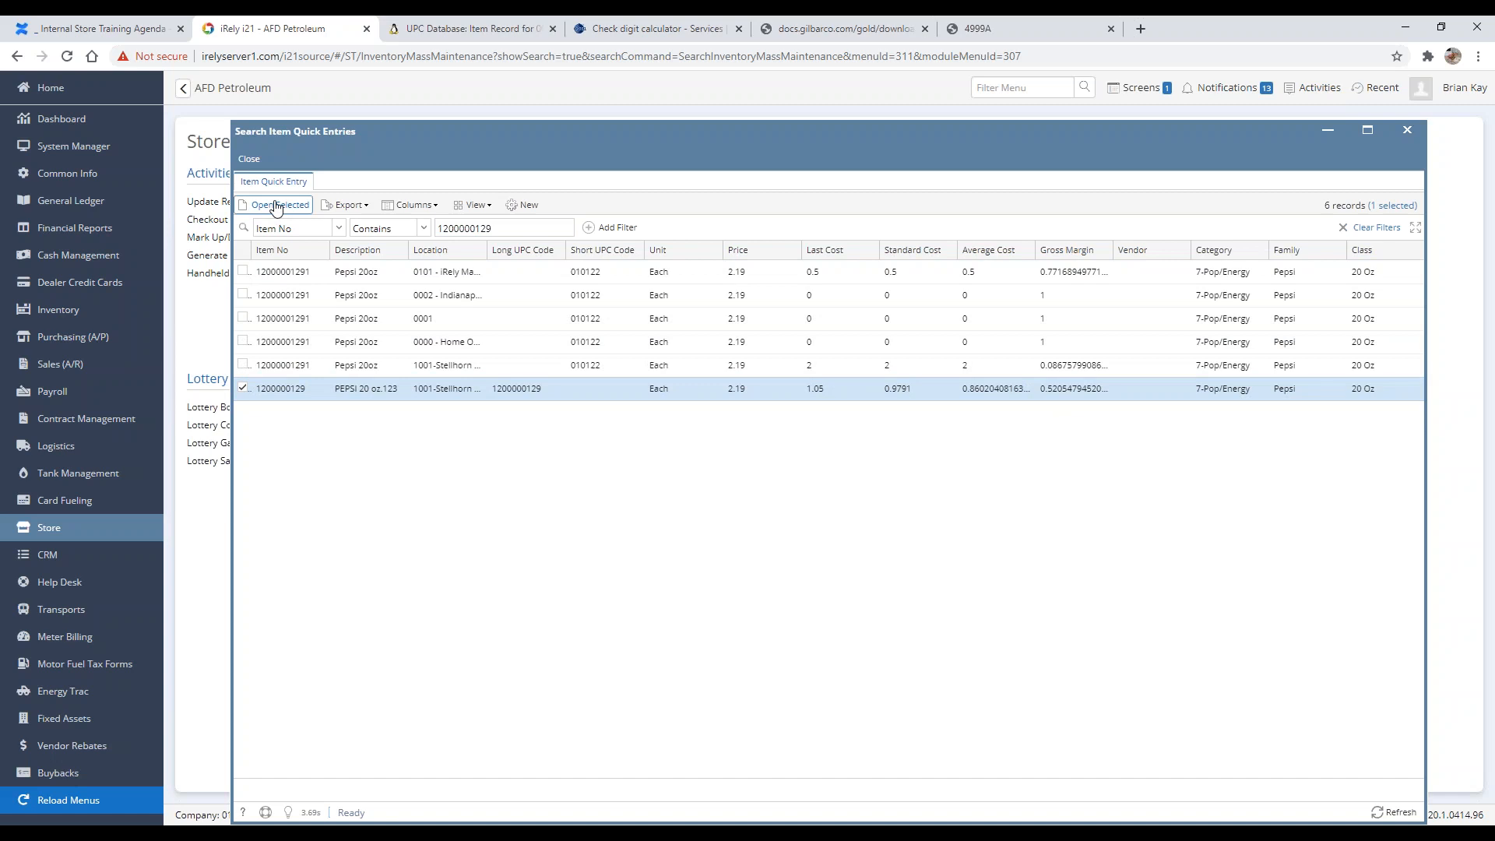
pyautogui.click(277, 204)
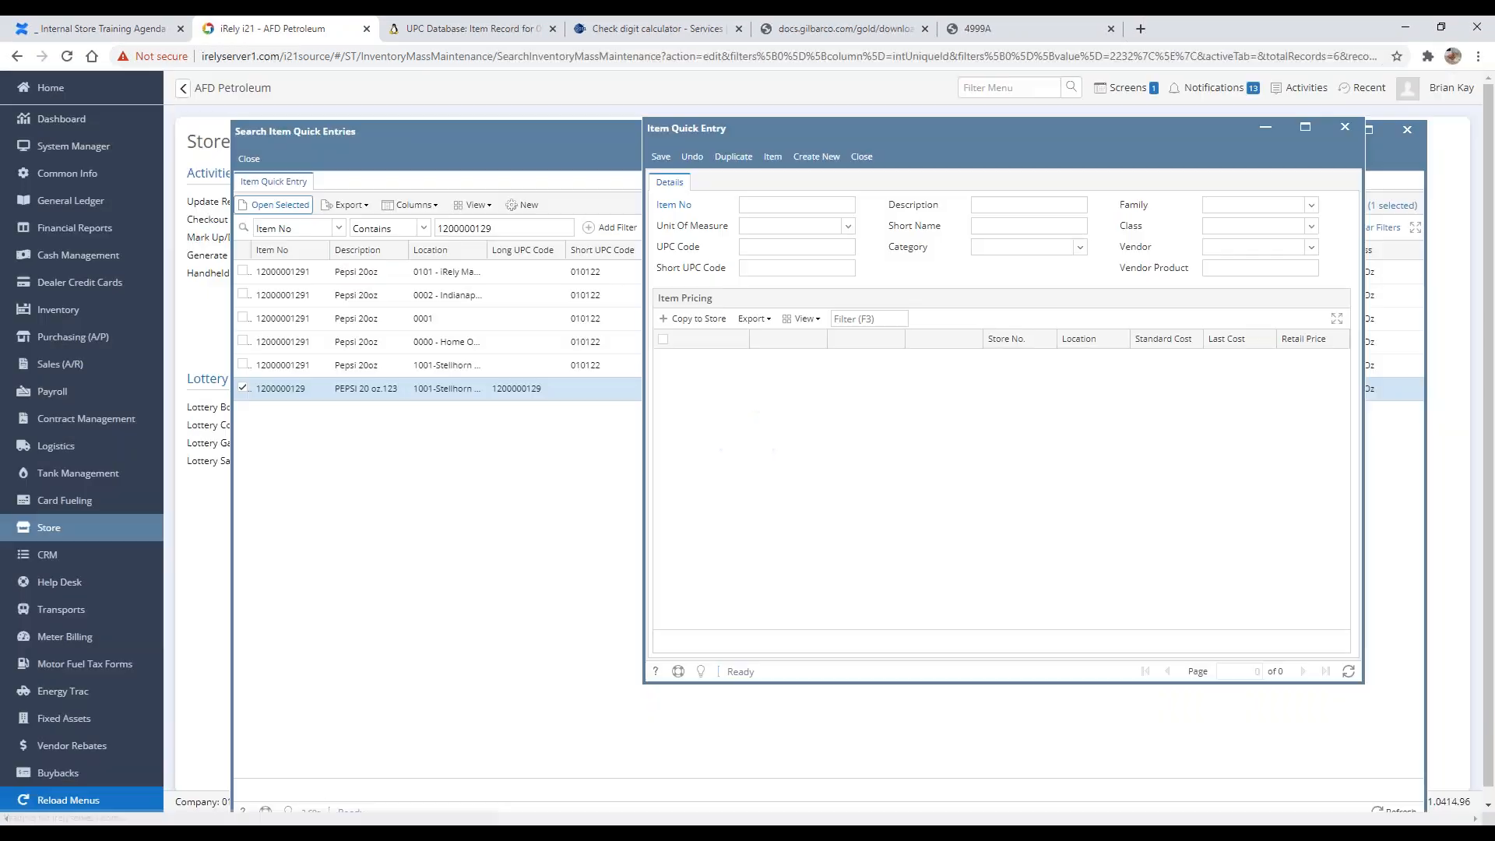
pyautogui.moveTo(847, 124); pyautogui.dragTo(490, 116)
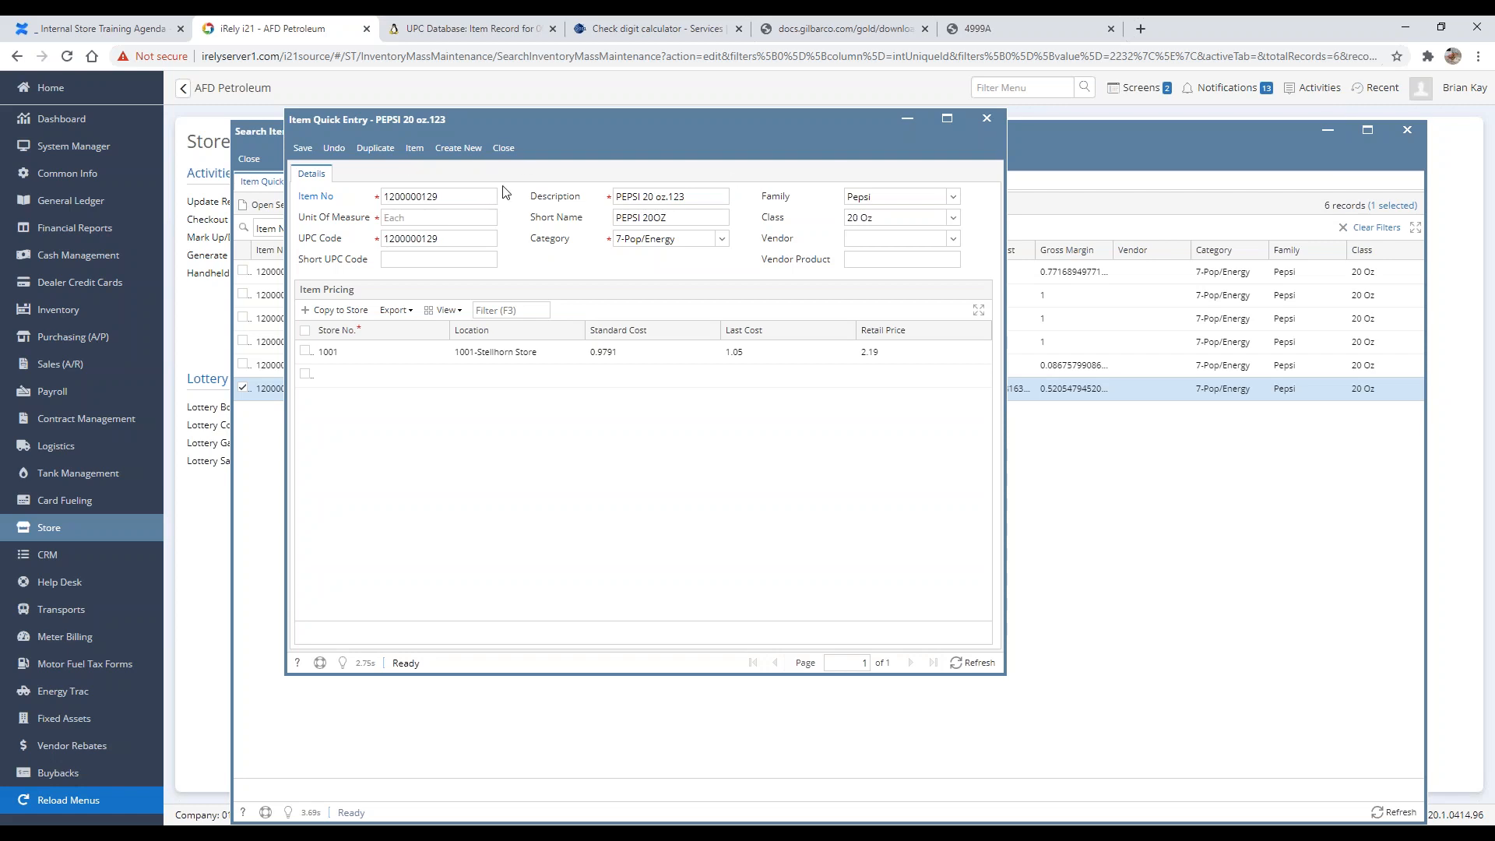
# Step: Append zzz to the item description, save, and open the full item record from Item Quick Entry
pyautogui.click(706, 195)
pyautogui.write('zzz')
pyautogui.click(303, 148)
pyautogui.click(414, 148)
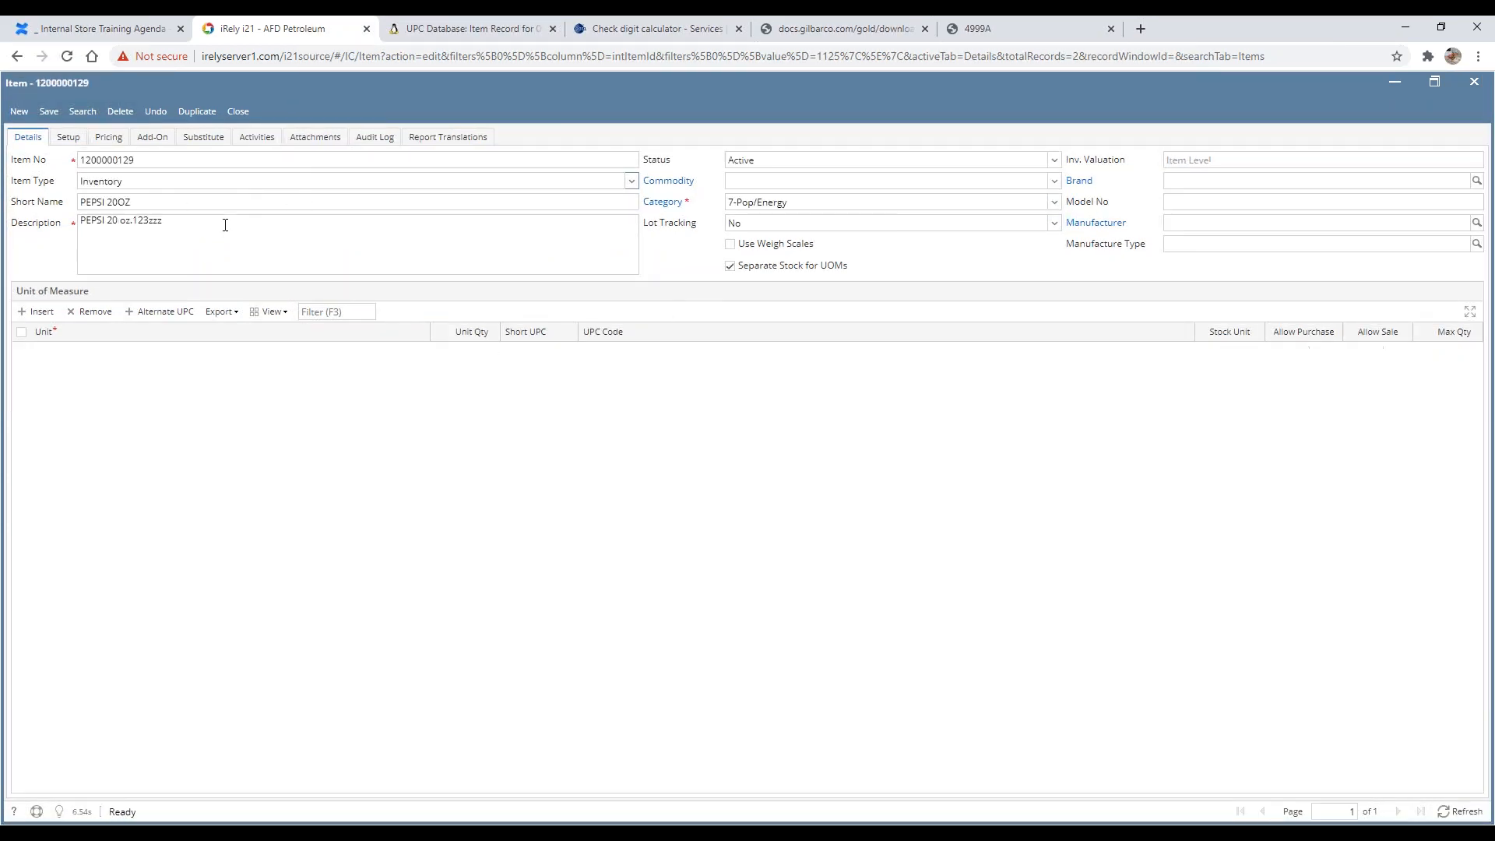
# Step: Remove the appended text from the description in Item Quick Entry so it reads PEPSI 20 oz, and save
pyautogui.moveTo(170, 221); pyautogui.dragTo(84, 232)
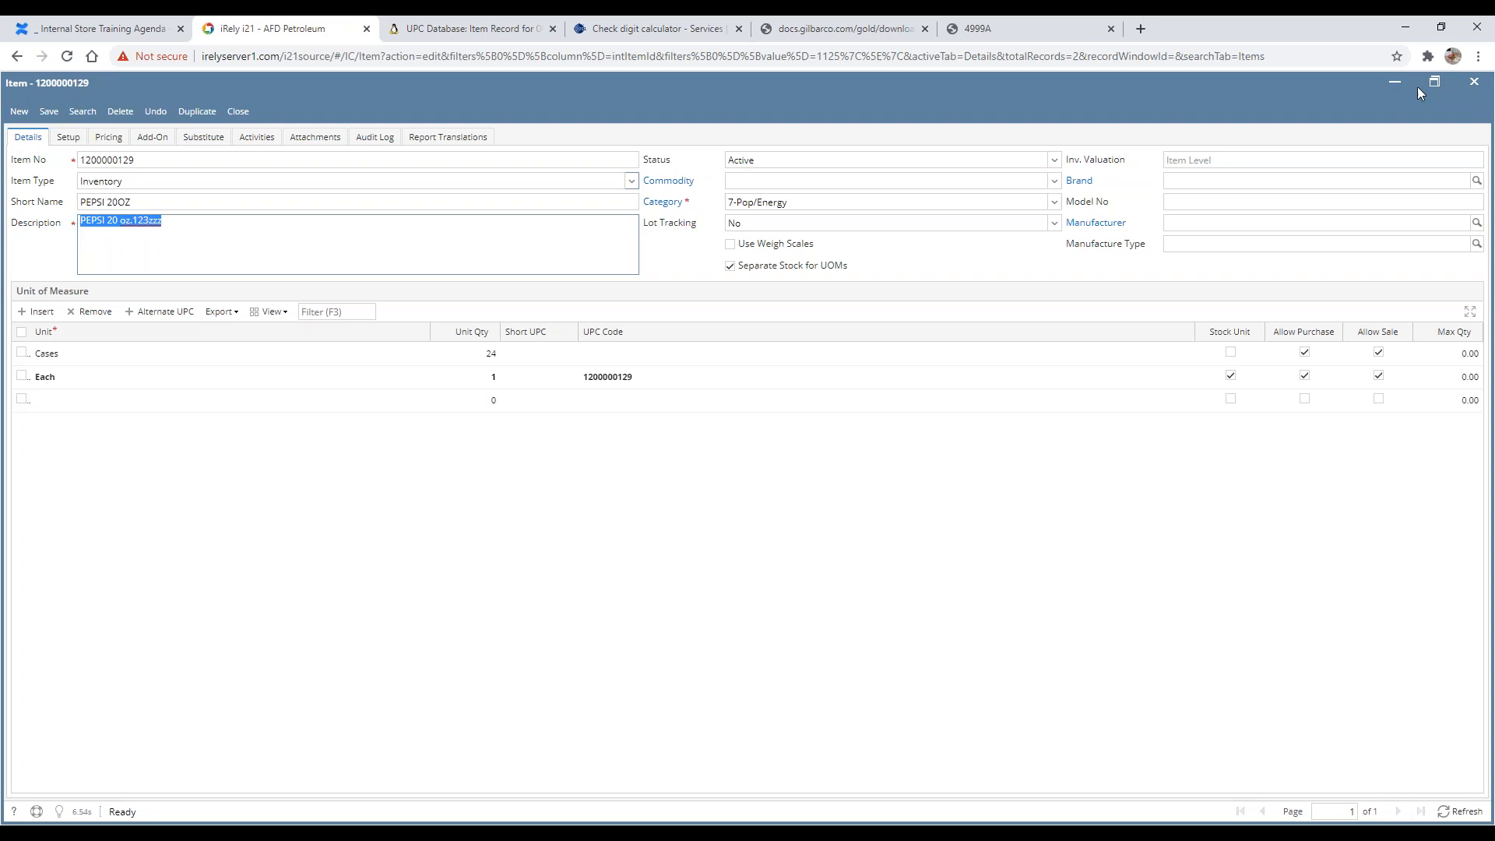
pyautogui.click(1394, 82)
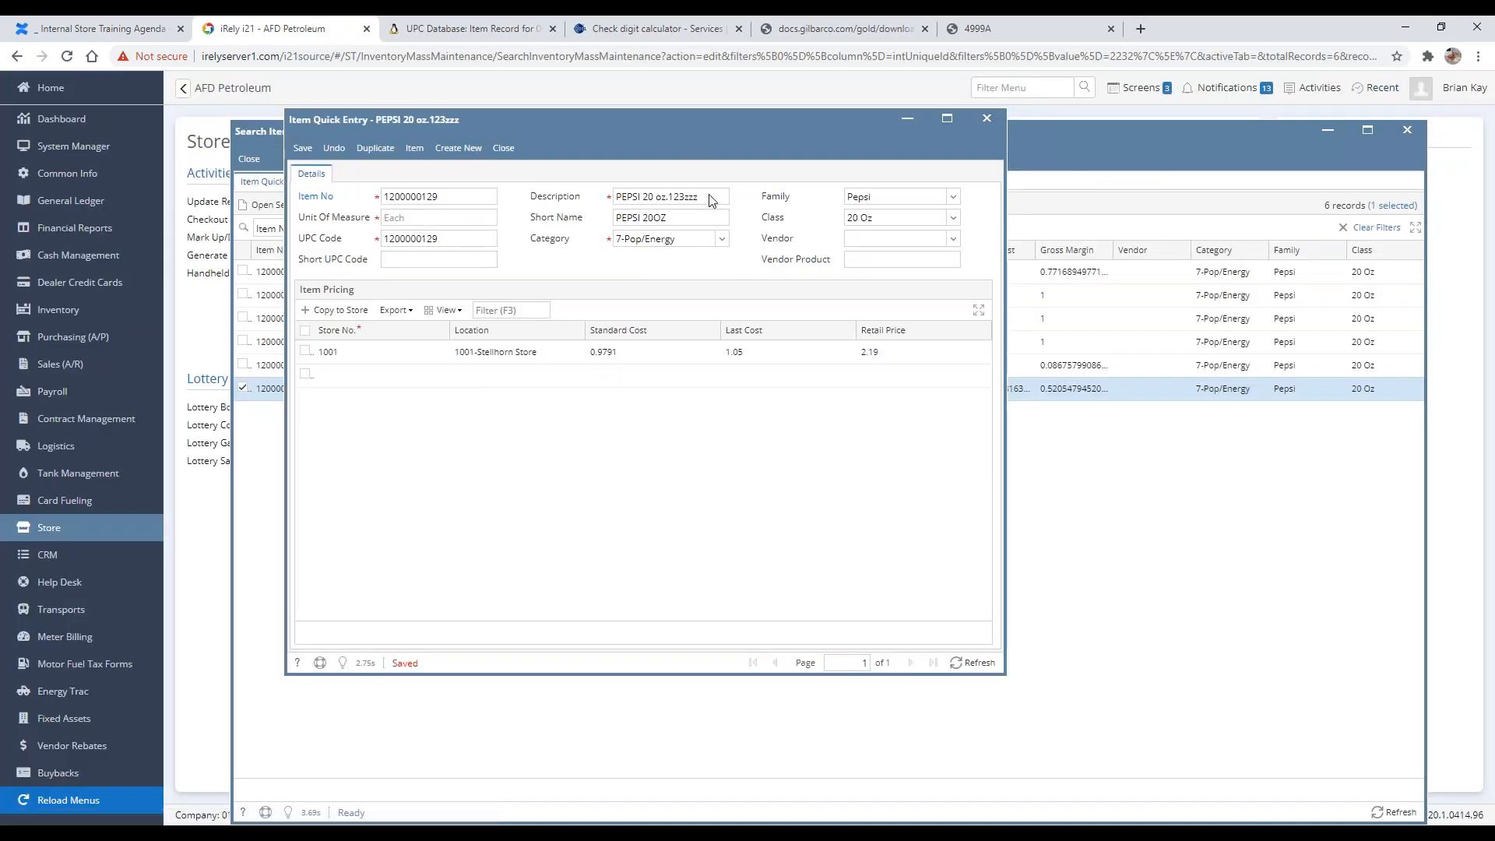
pyautogui.moveTo(682, 197); pyautogui.dragTo(885, 207)
pyautogui.press('BackSpace')
pyautogui.press('BackSpace')
pyautogui.press('BackSpace')
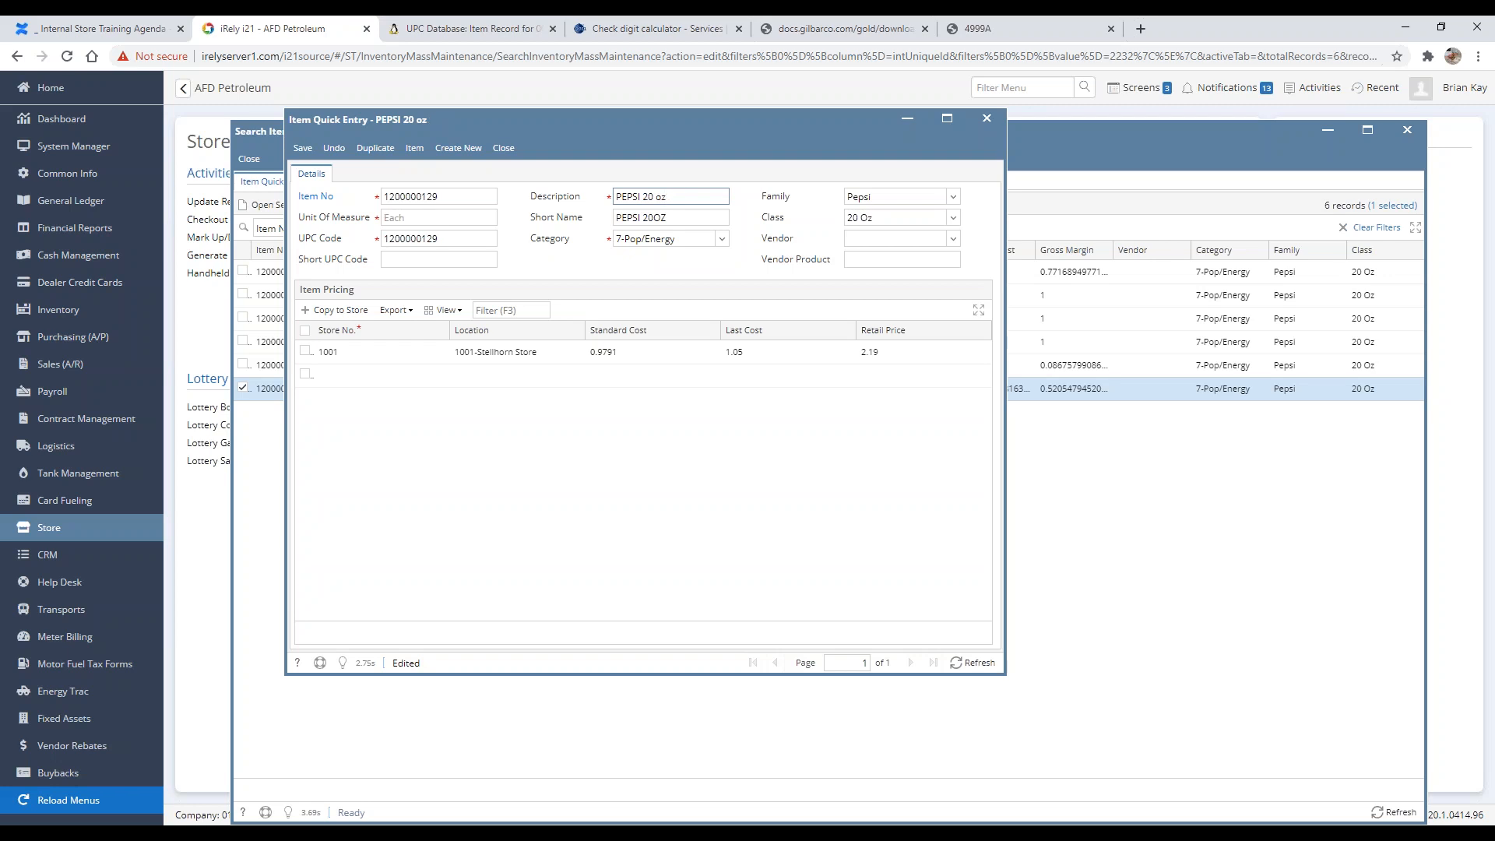
pyautogui.click(302, 148)
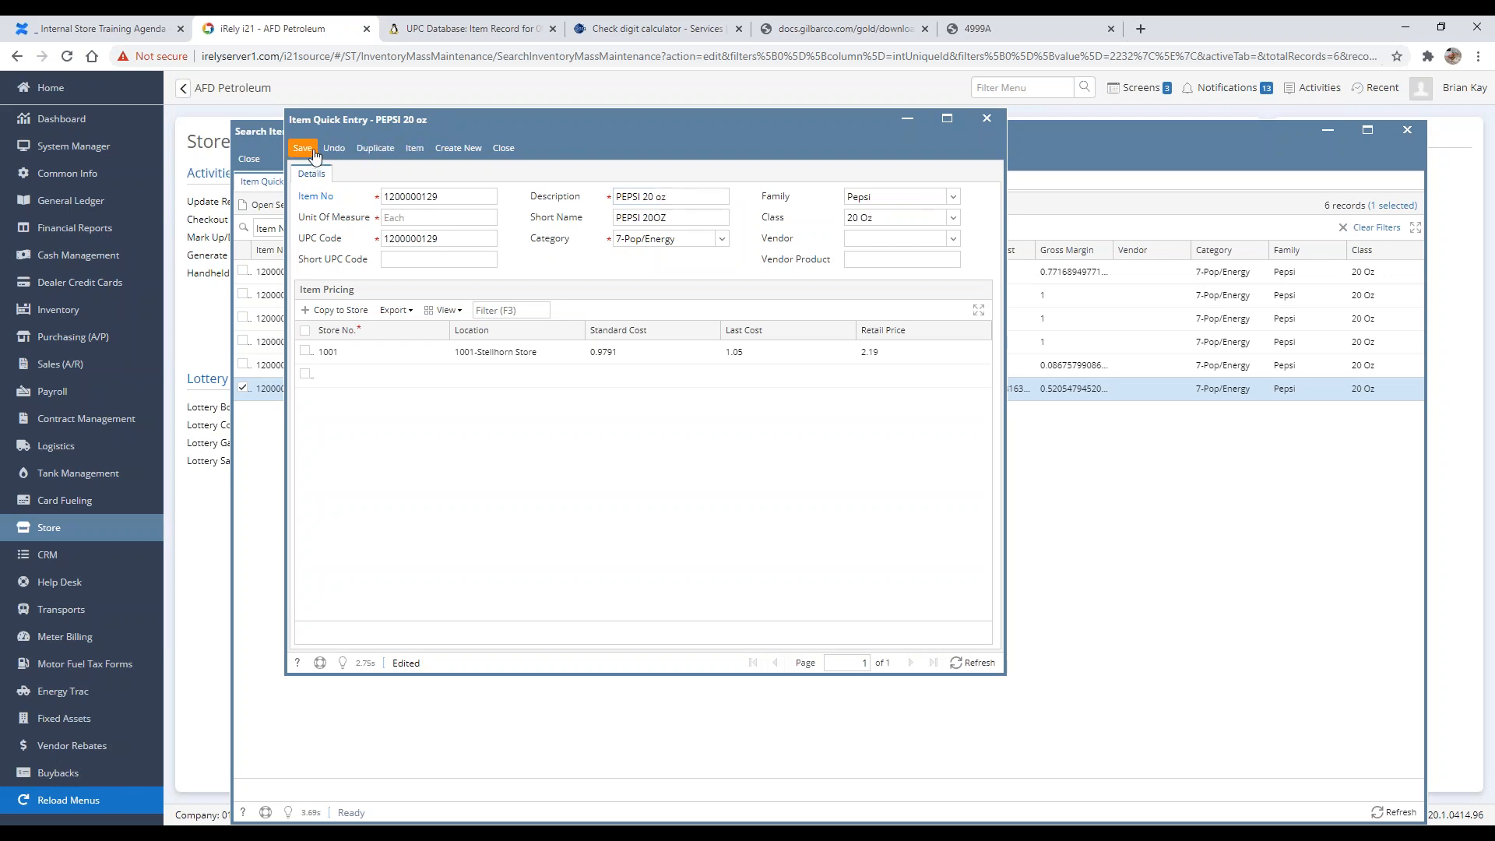
# Step: Switch to the open item record, refresh it to check the description, and return to Item Quick Entry
pyautogui.click(1142, 89)
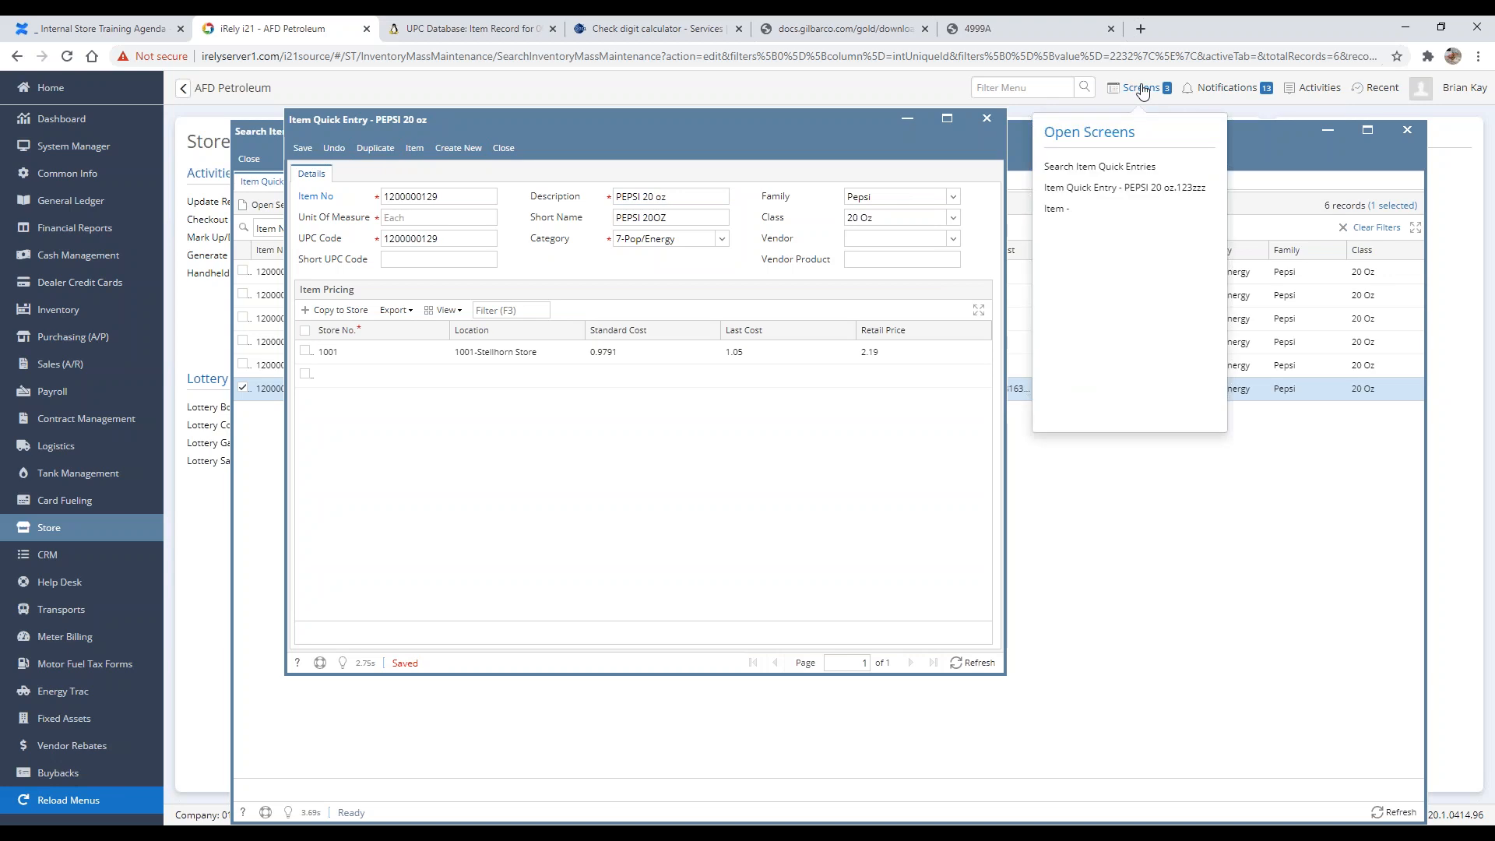
pyautogui.click(1067, 212)
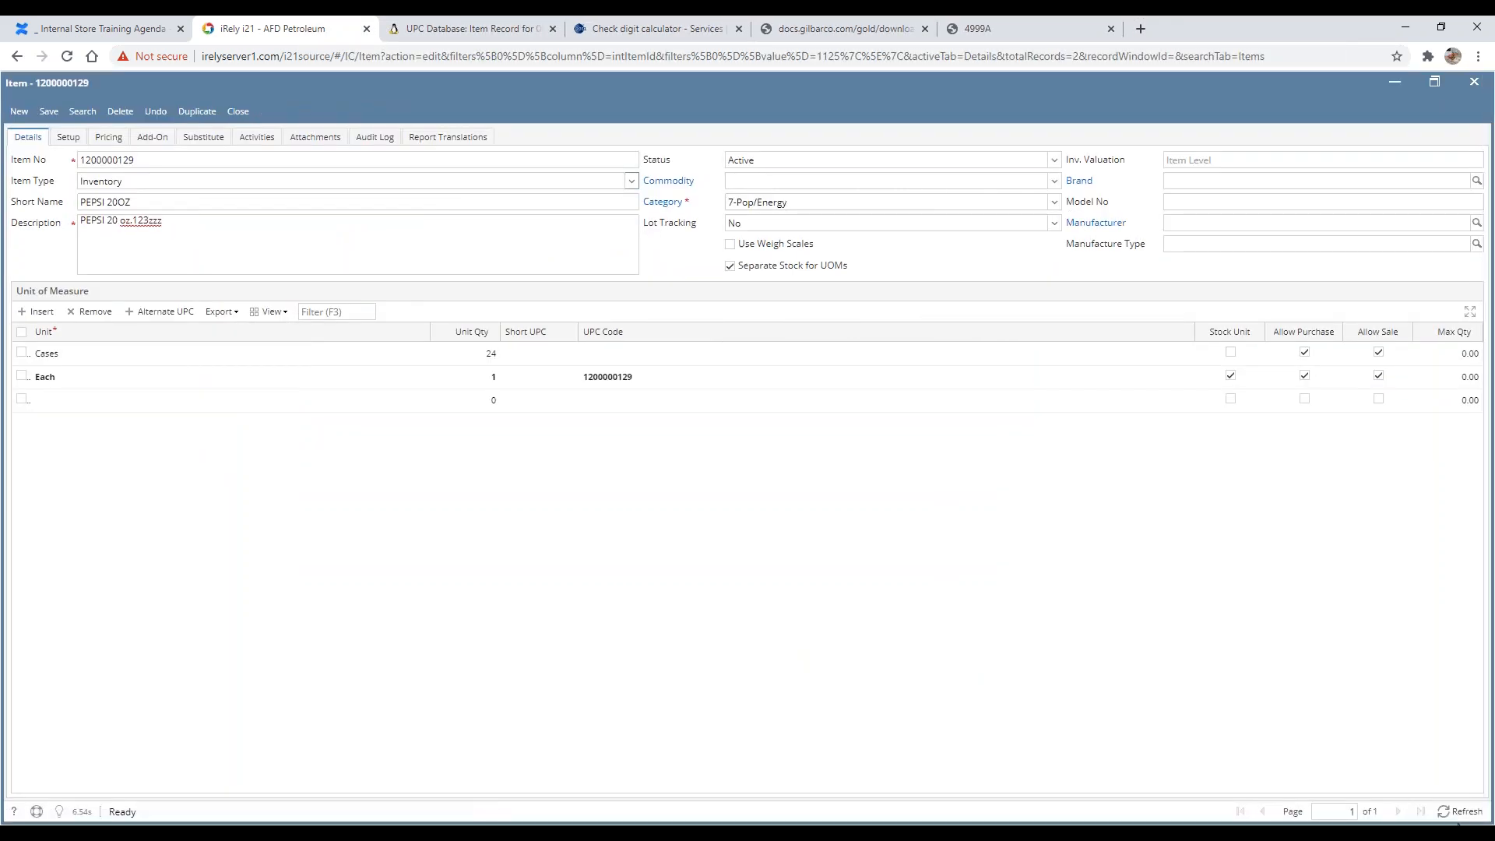
pyautogui.click(1461, 811)
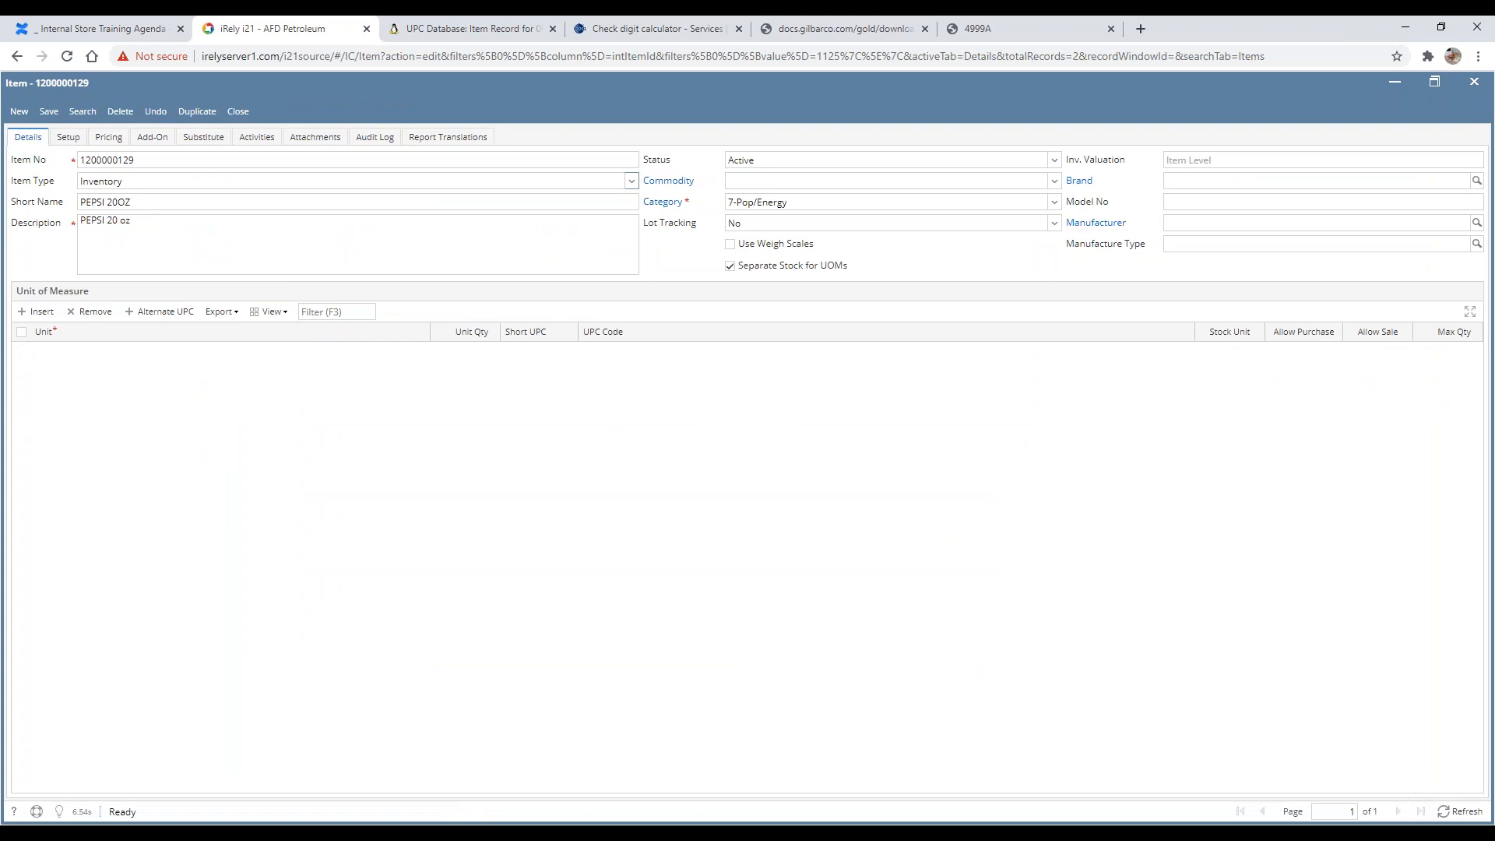
pyautogui.tripleClick(242, 220)
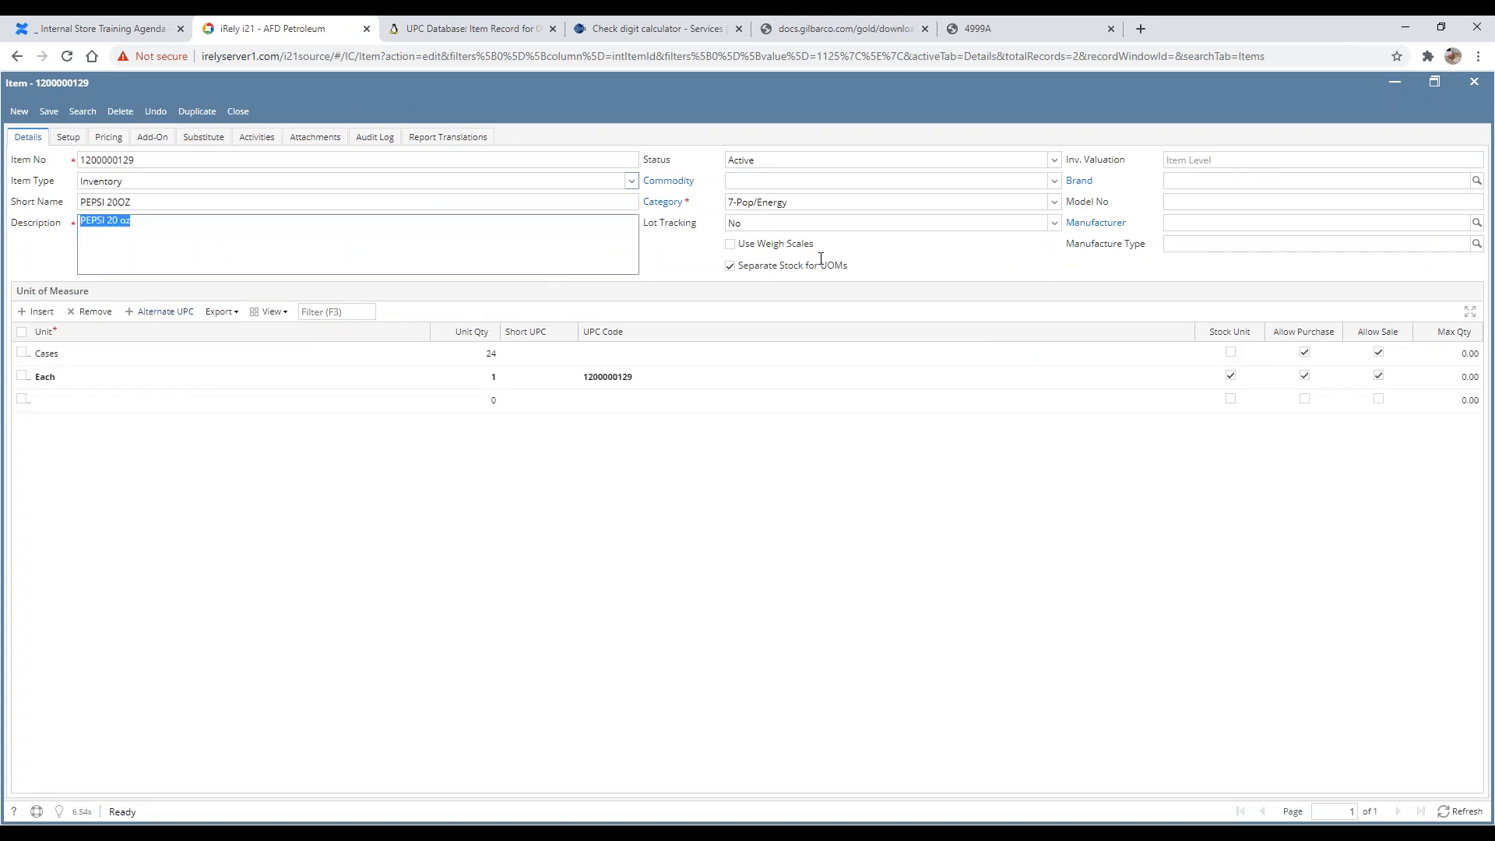
pyautogui.click(1396, 84)
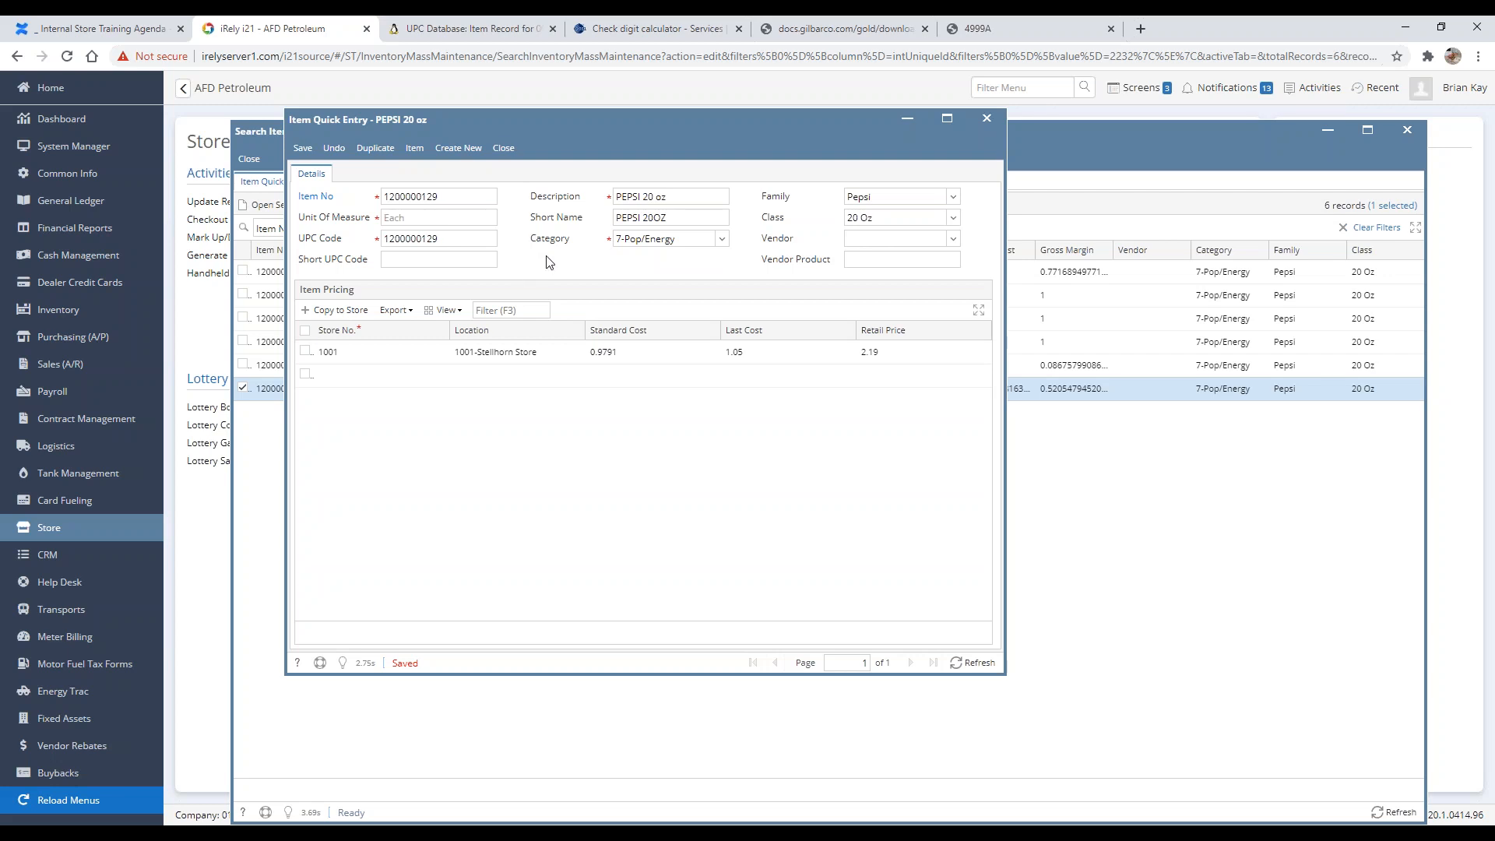
# Step: Review the item's category, family, class and vendor fields and the Copy to Store dialog for its store pricing row
pyautogui.click(687, 242)
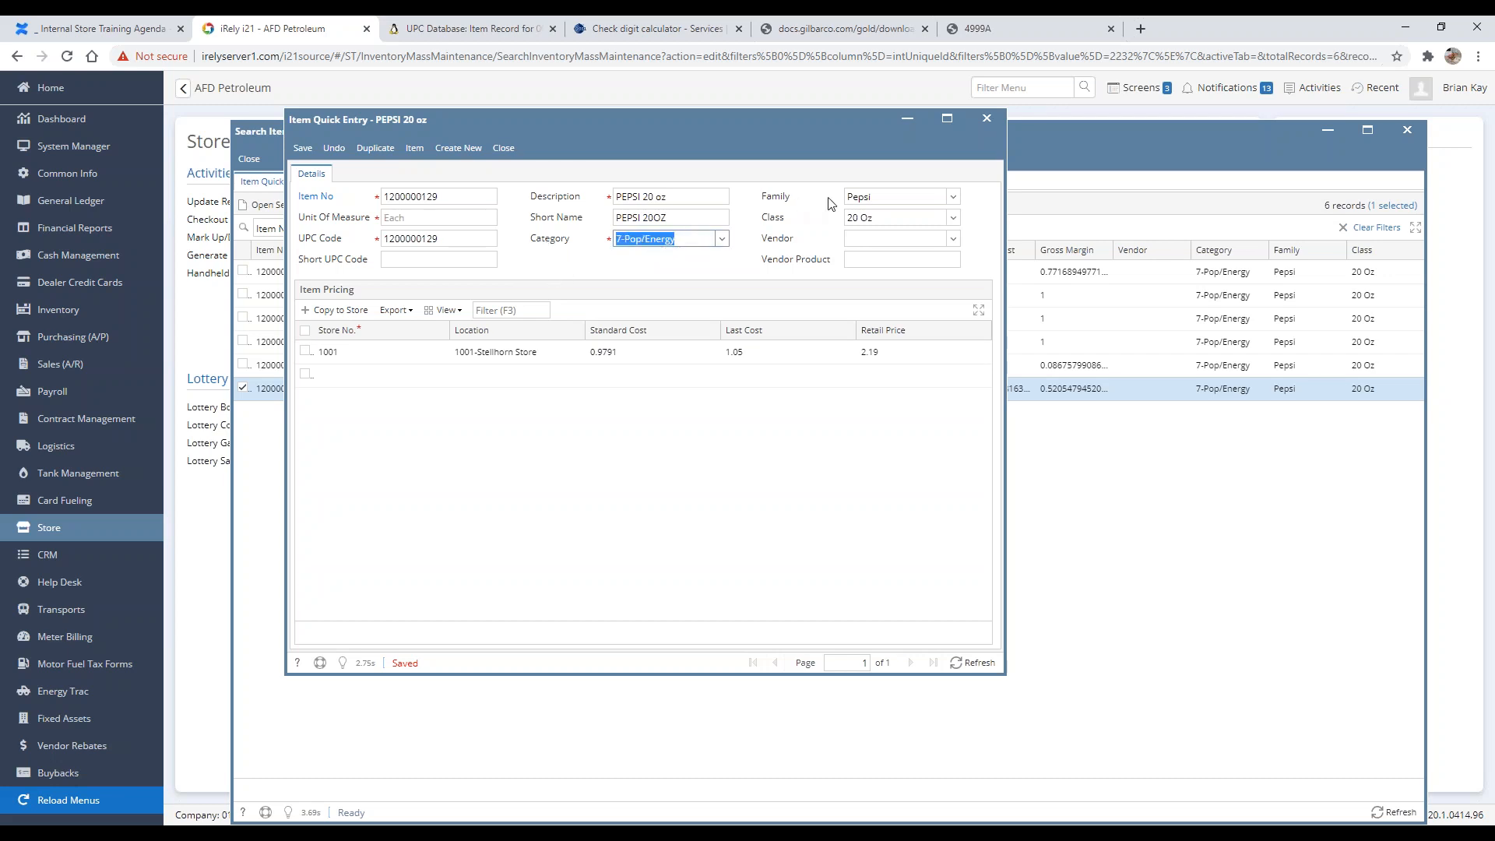
pyautogui.click(902, 194)
pyautogui.click(886, 214)
pyautogui.click(896, 196)
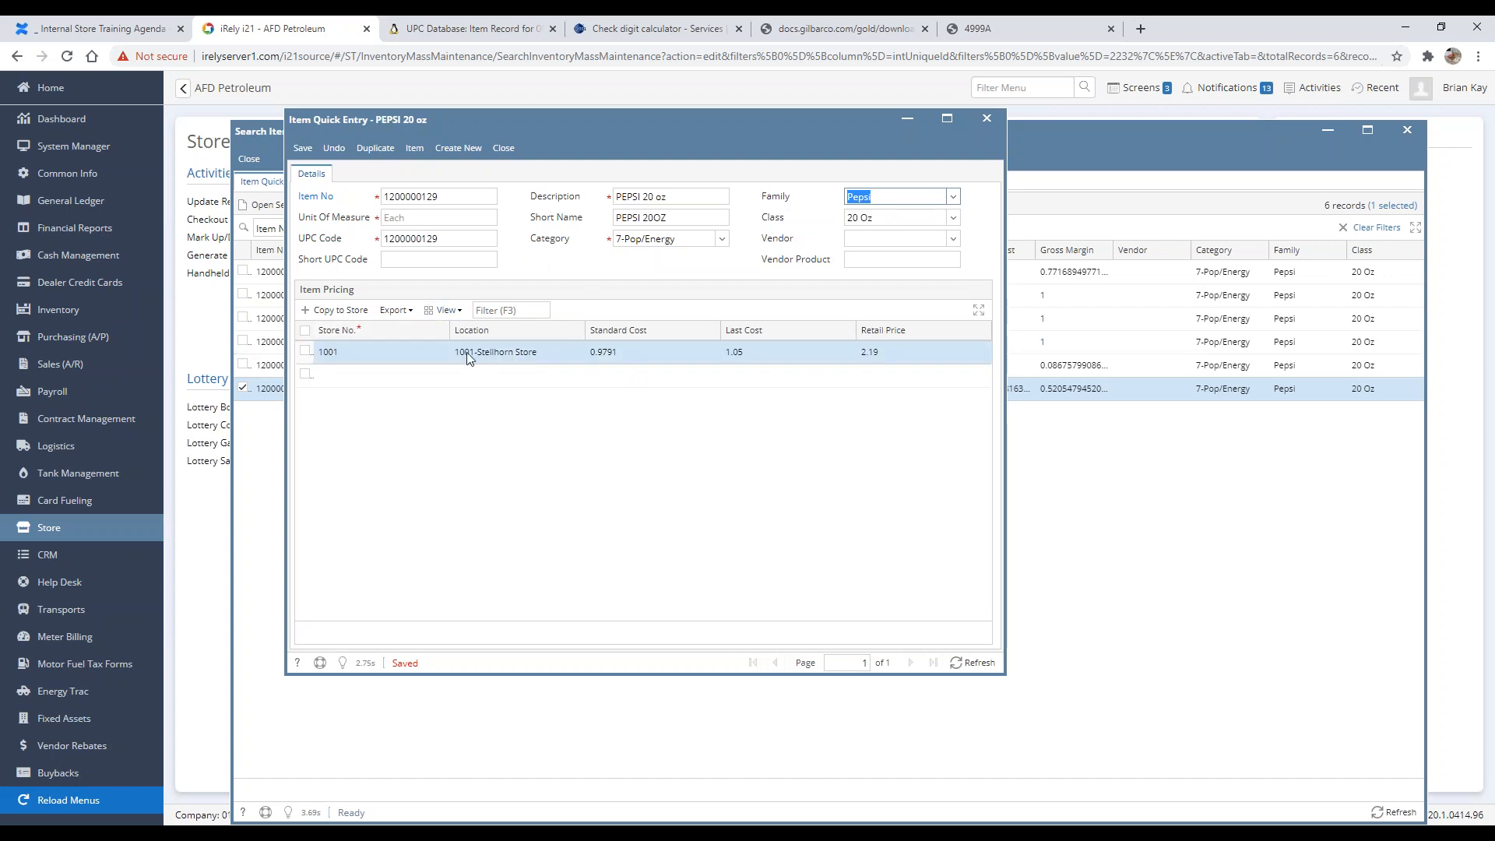
pyautogui.click(306, 351)
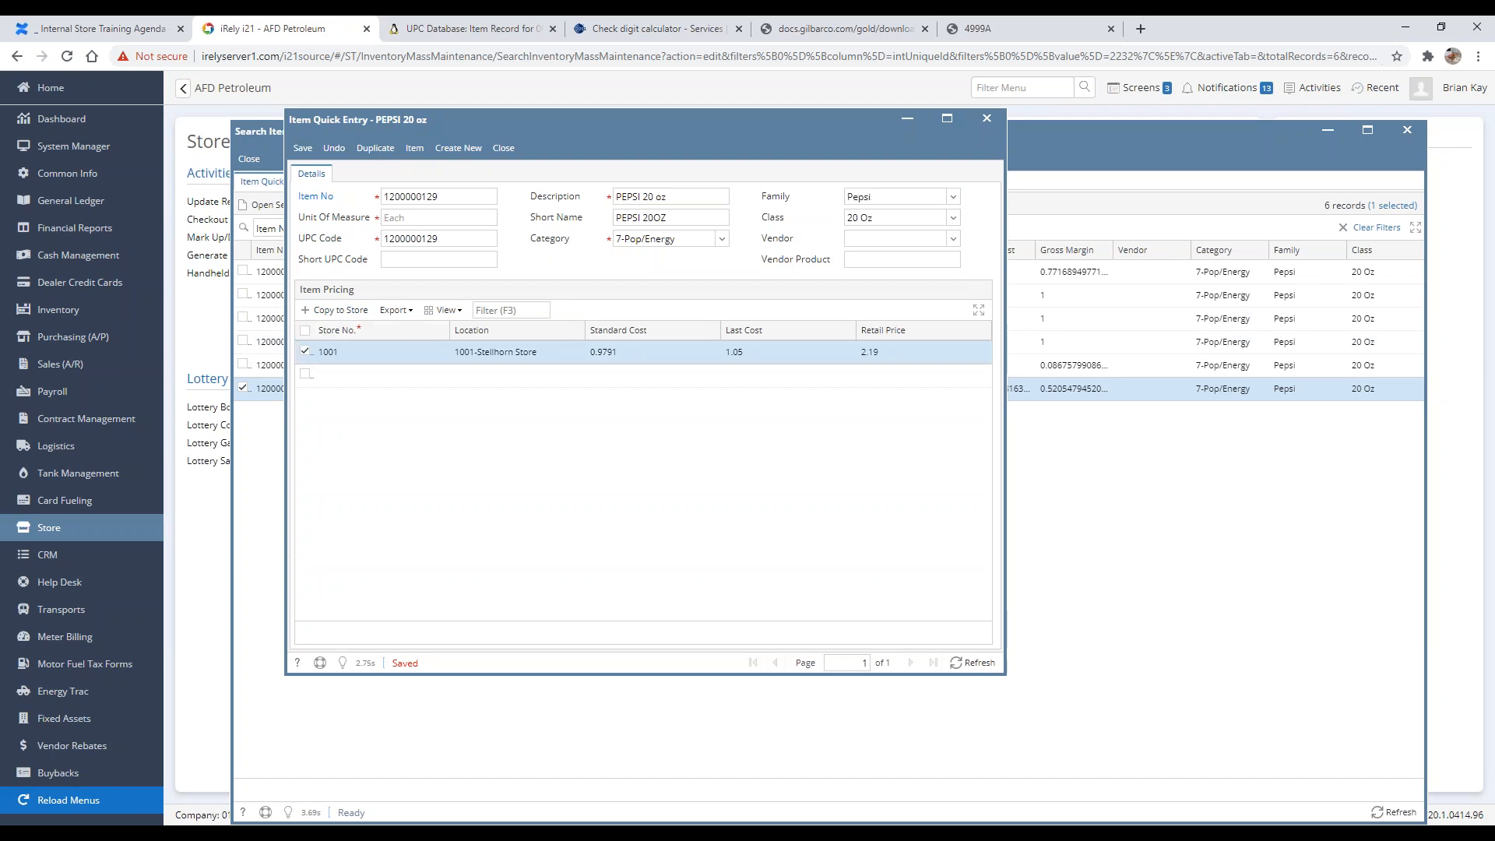
pyautogui.click(339, 311)
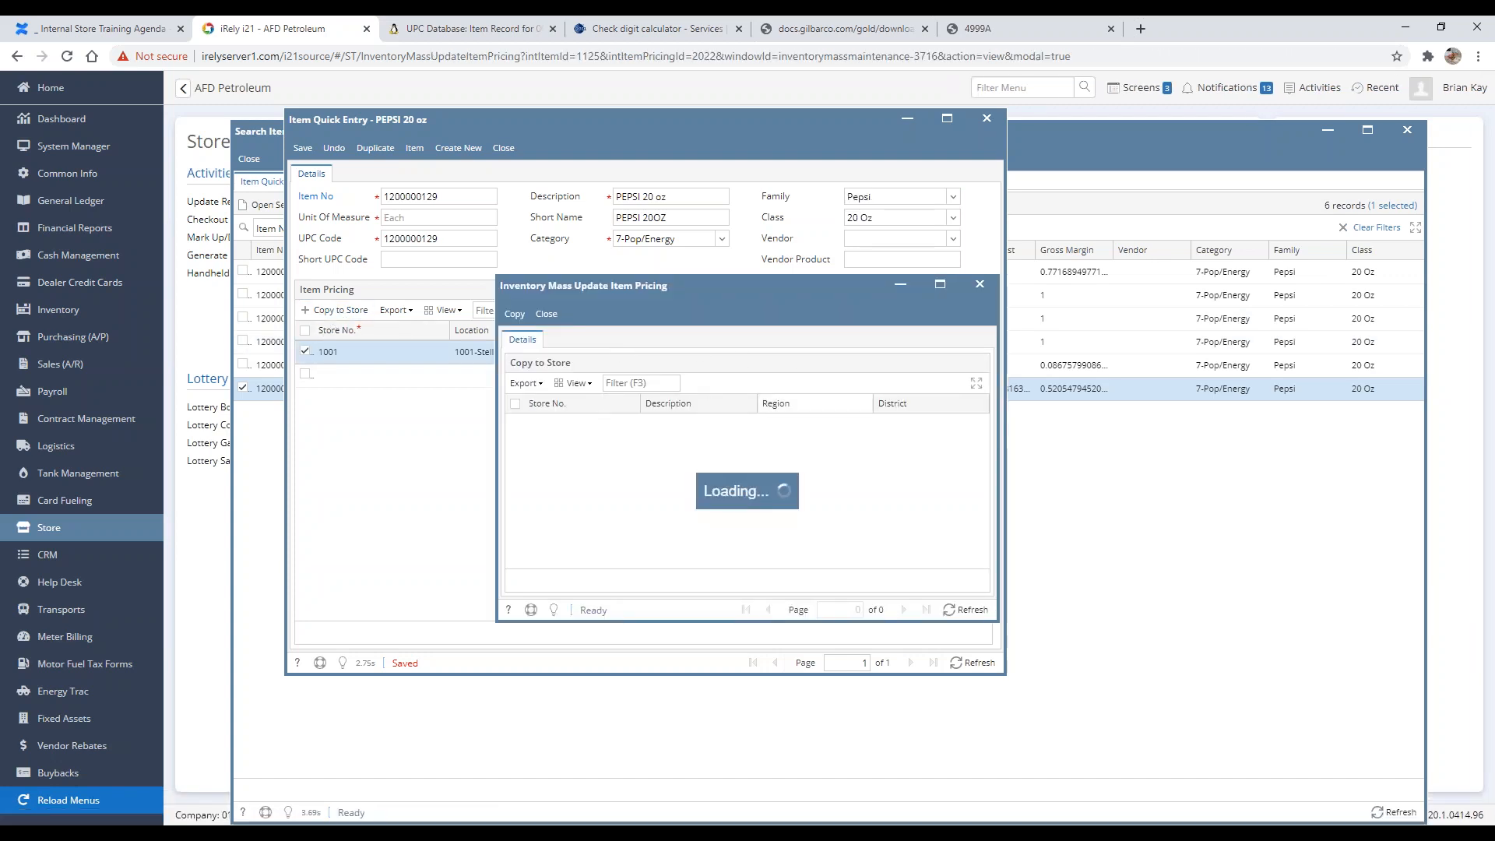
pyautogui.click(546, 314)
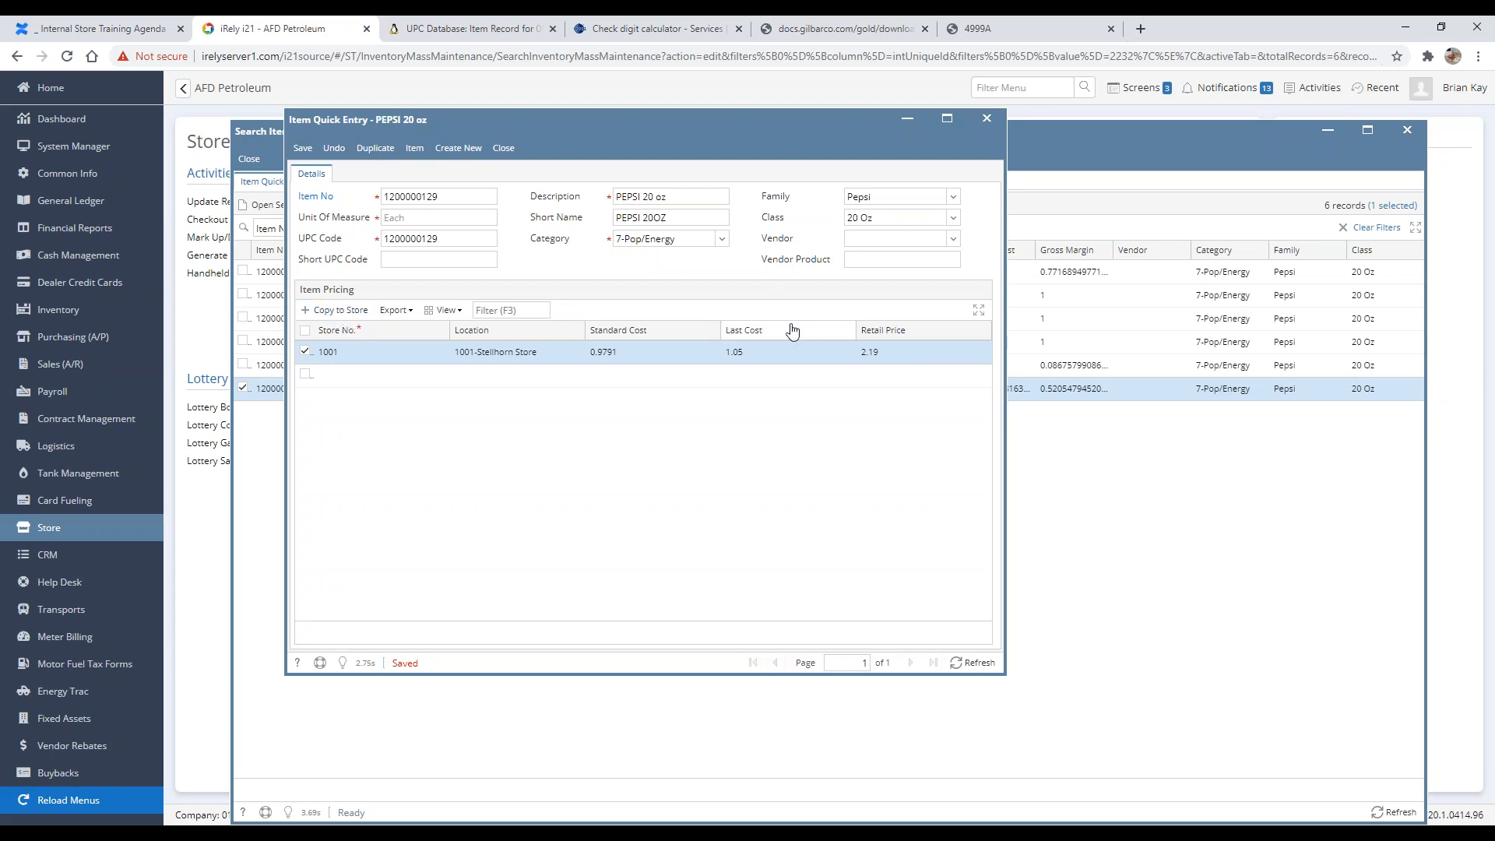
pyautogui.click(856, 238)
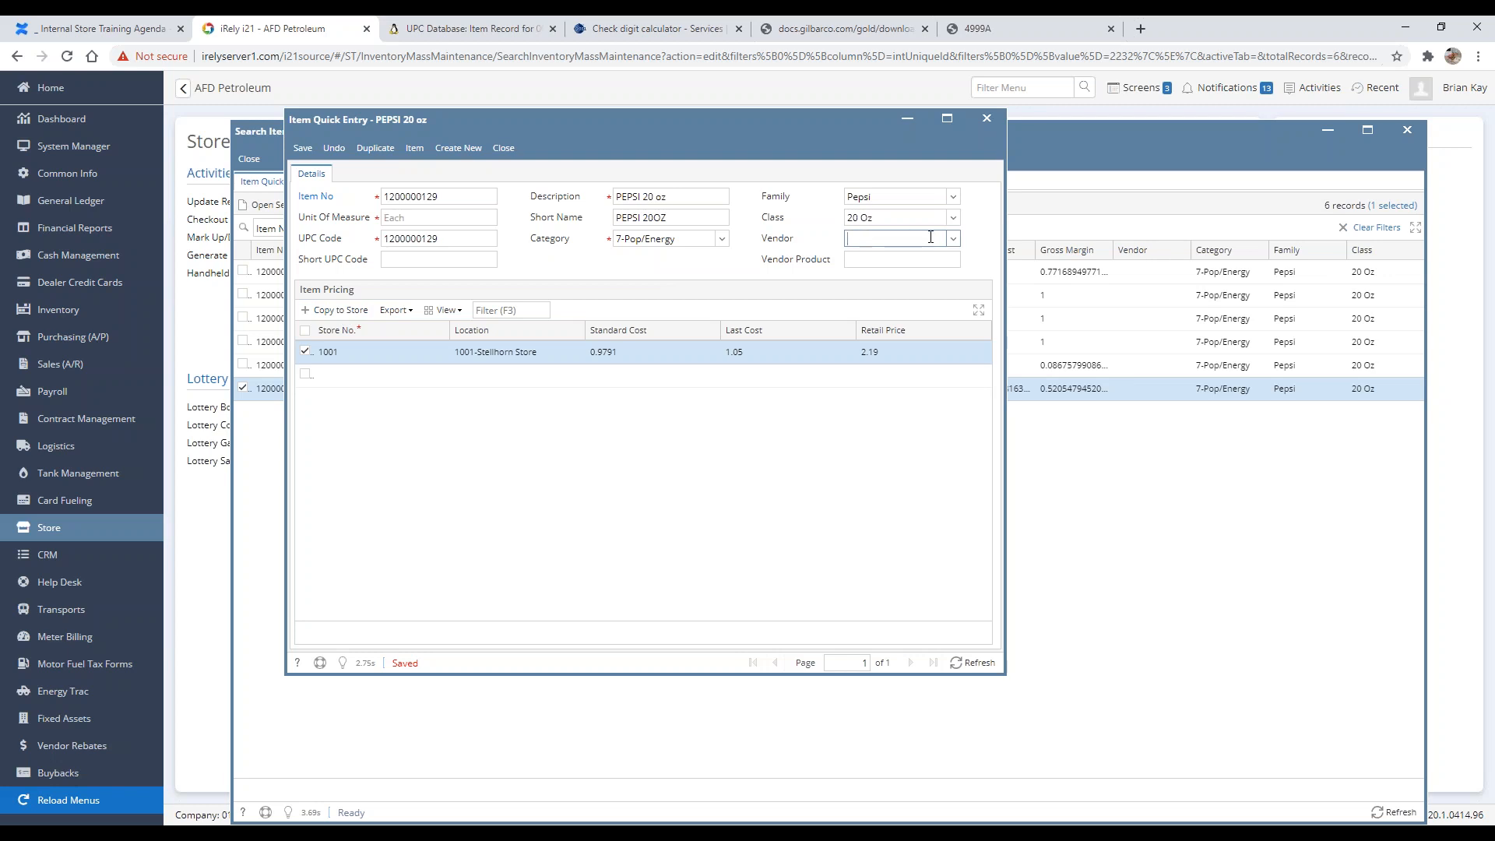
pyautogui.click(909, 262)
pyautogui.click(477, 153)
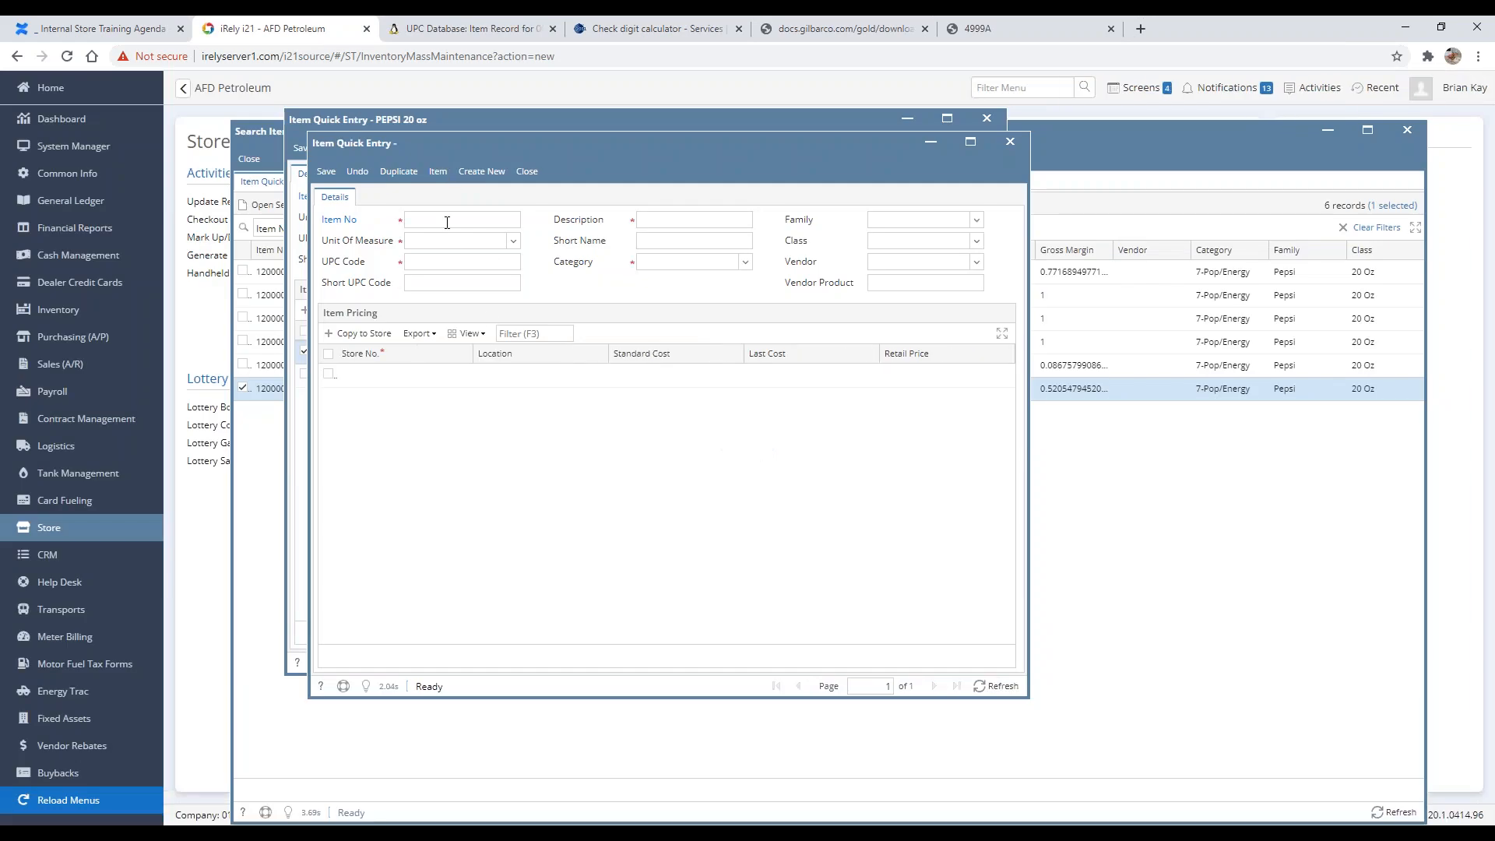
pyautogui.click(447, 223)
pyautogui.write('1200000189')
pyautogui.press('Tab')
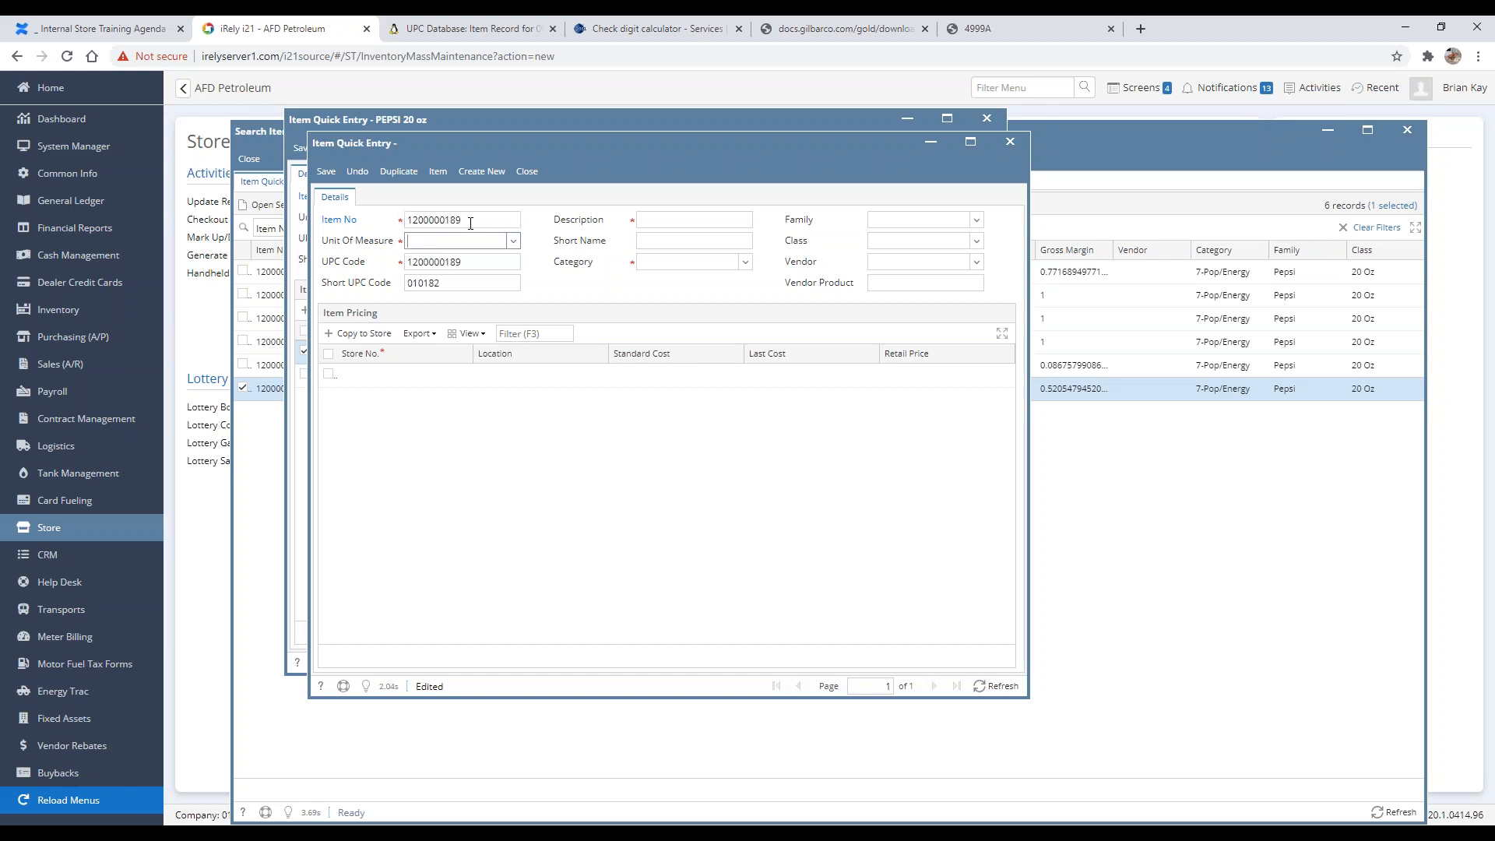
# Step: Set the new item's unit of measure to Each
pyautogui.click(513, 241)
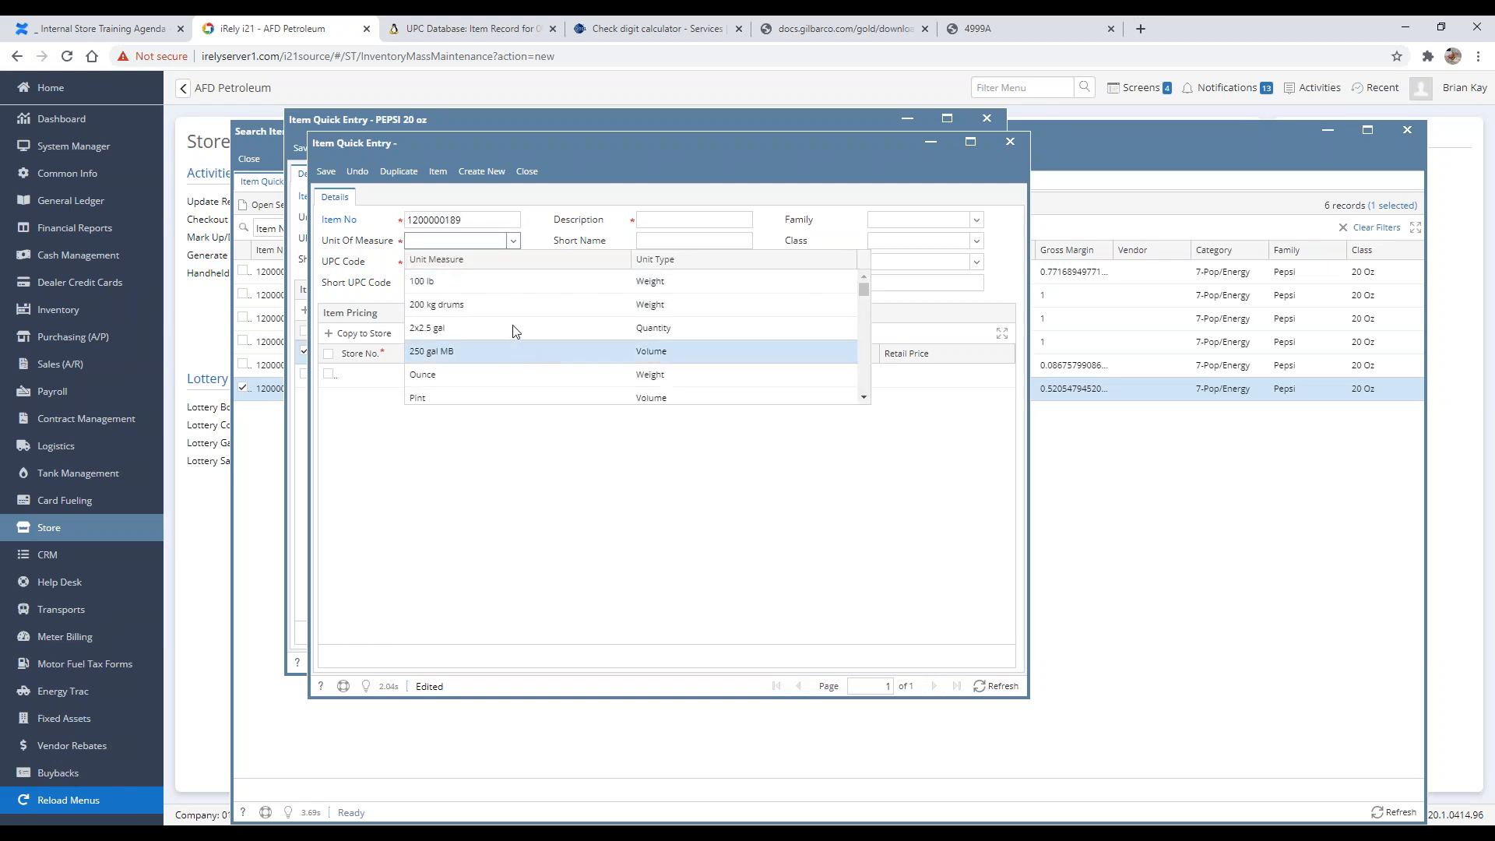
pyautogui.write('Each')
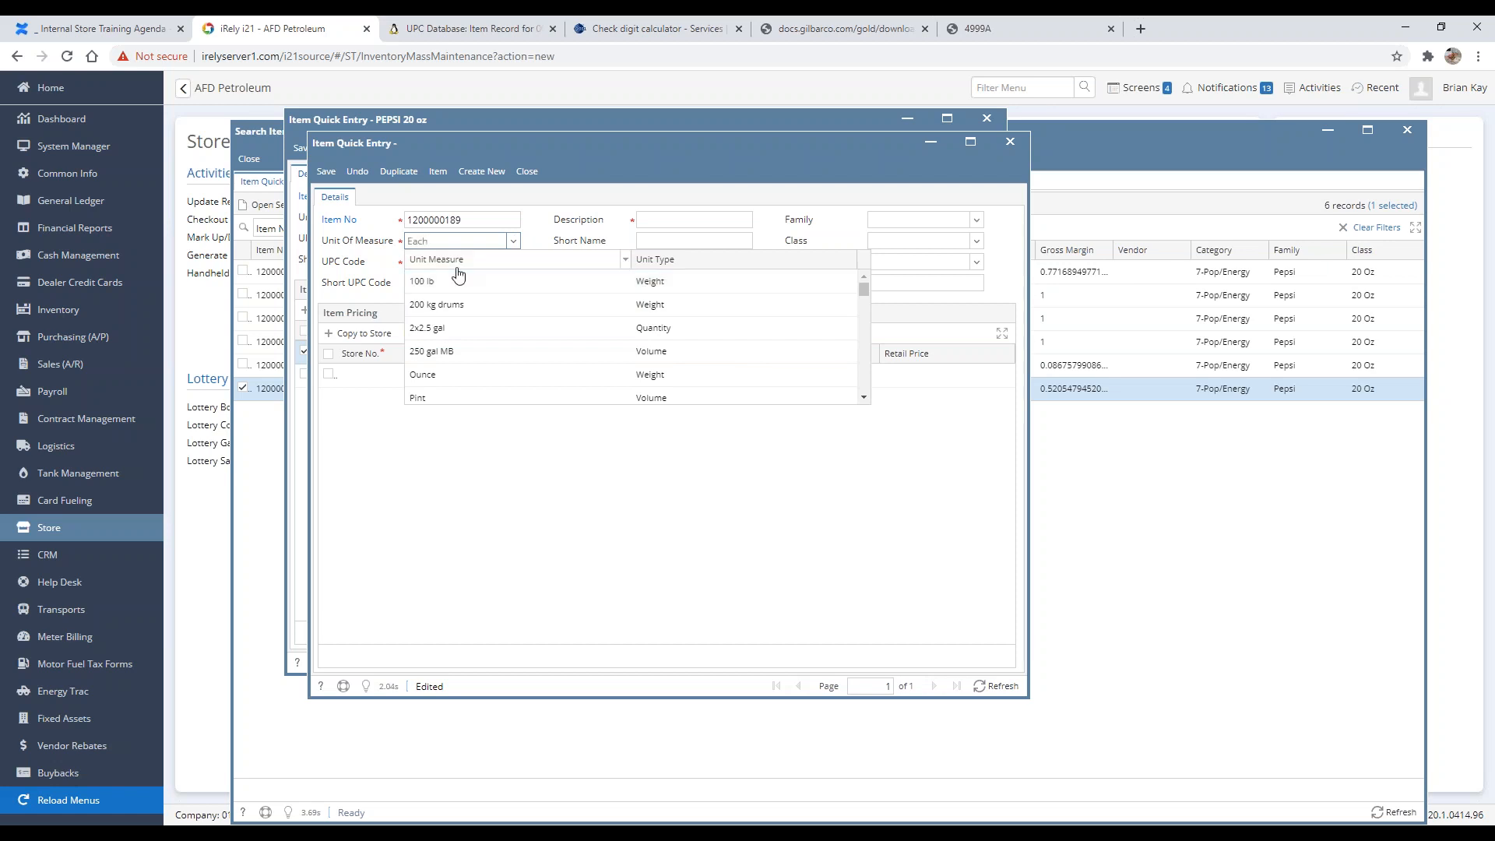
pyautogui.click(447, 305)
pyautogui.press('Tab')
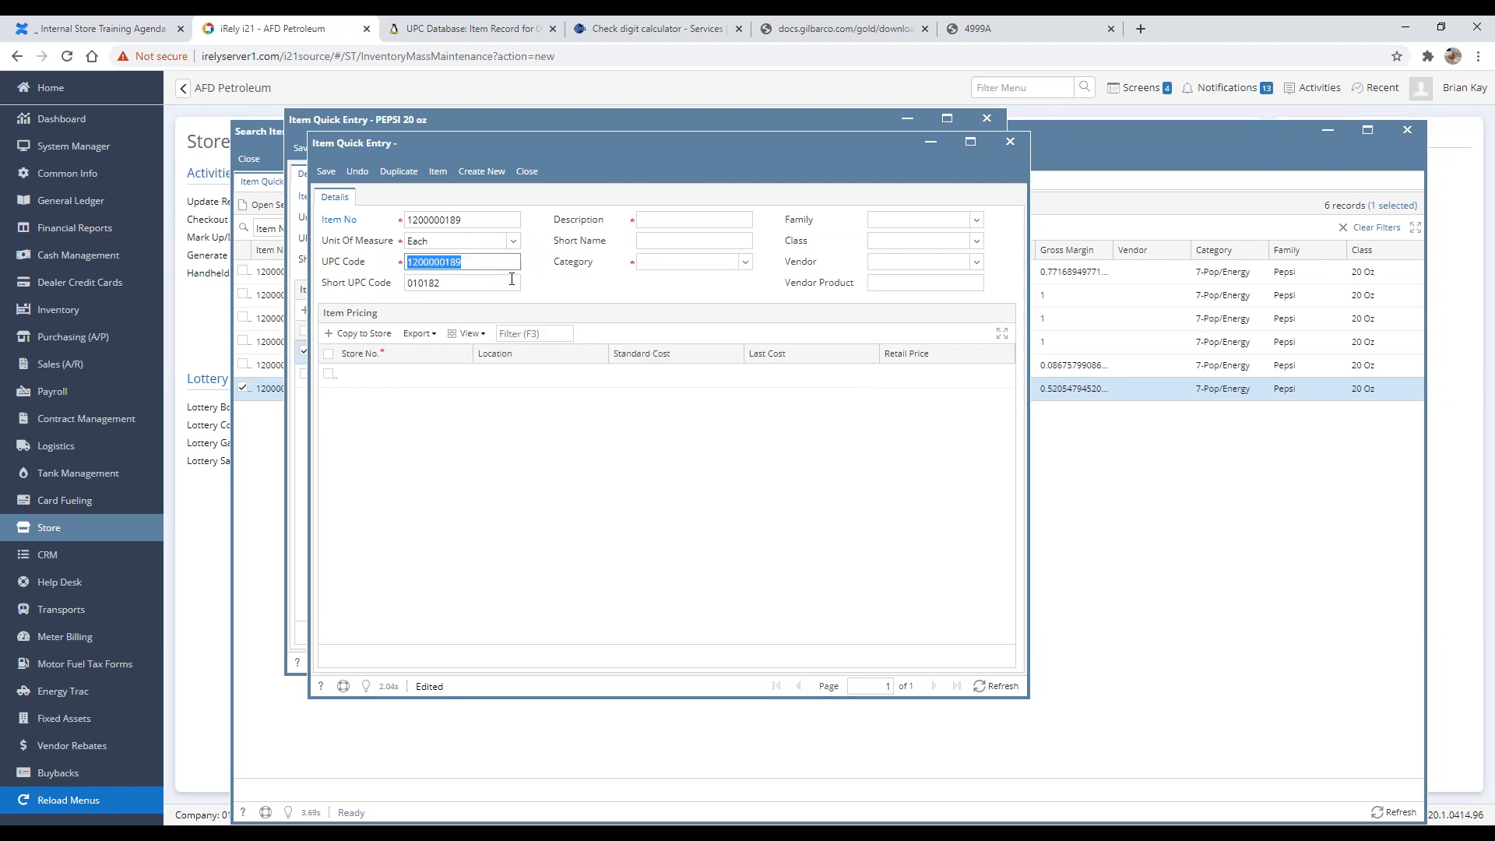
# Step: Enter PEPSI ODD as the item description
pyautogui.press('Tab')
pyautogui.press('Tab')
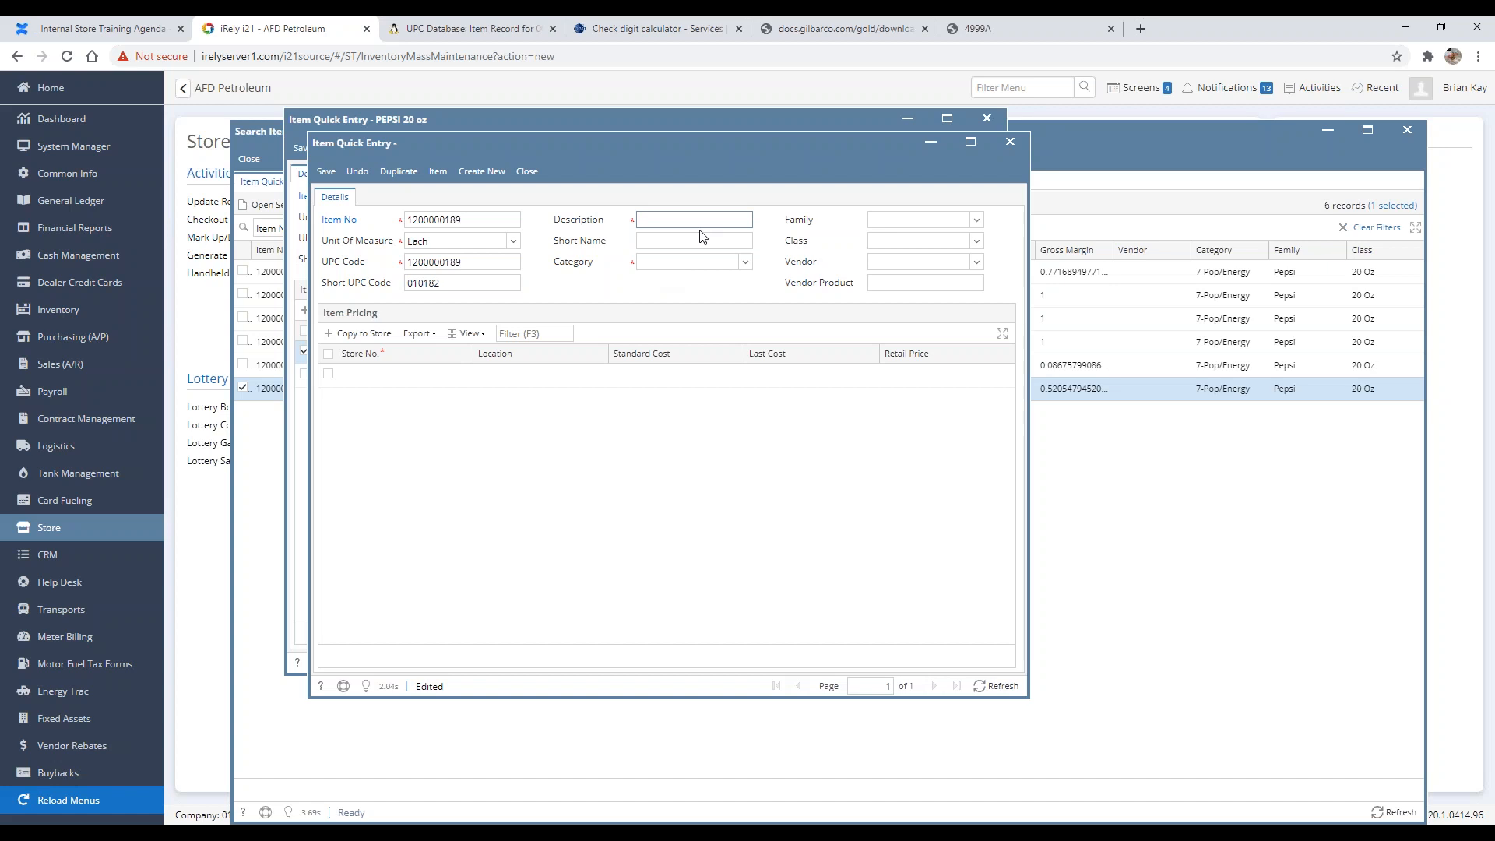
pyautogui.write('PEPSI ODD')
pyautogui.press('Tab')
pyautogui.press('Tab')
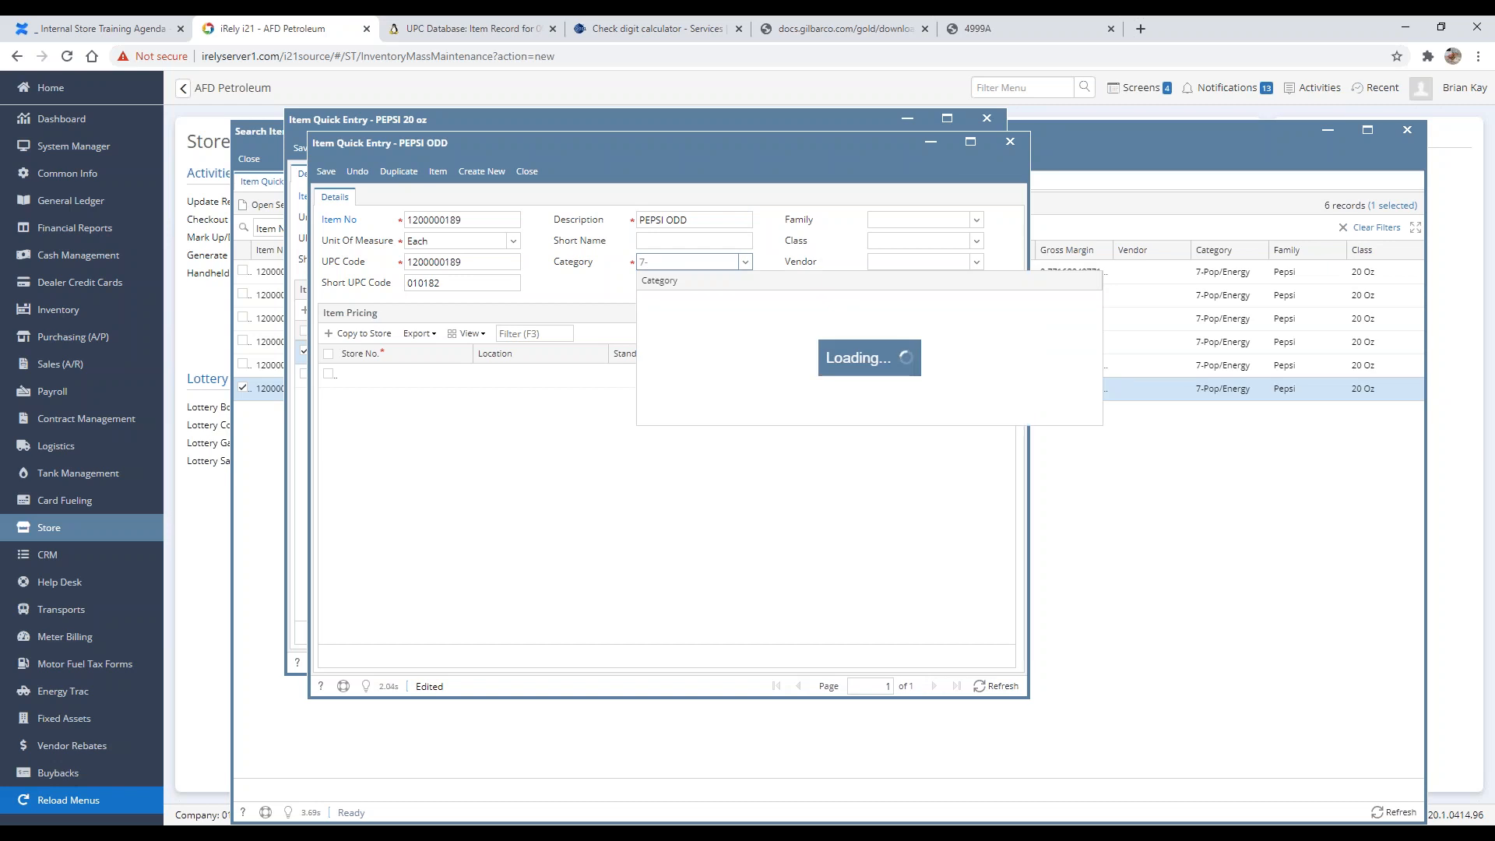
# Step: Set the category to 7-Pop/Energy and the family to Pepsi
pyautogui.write('7-')
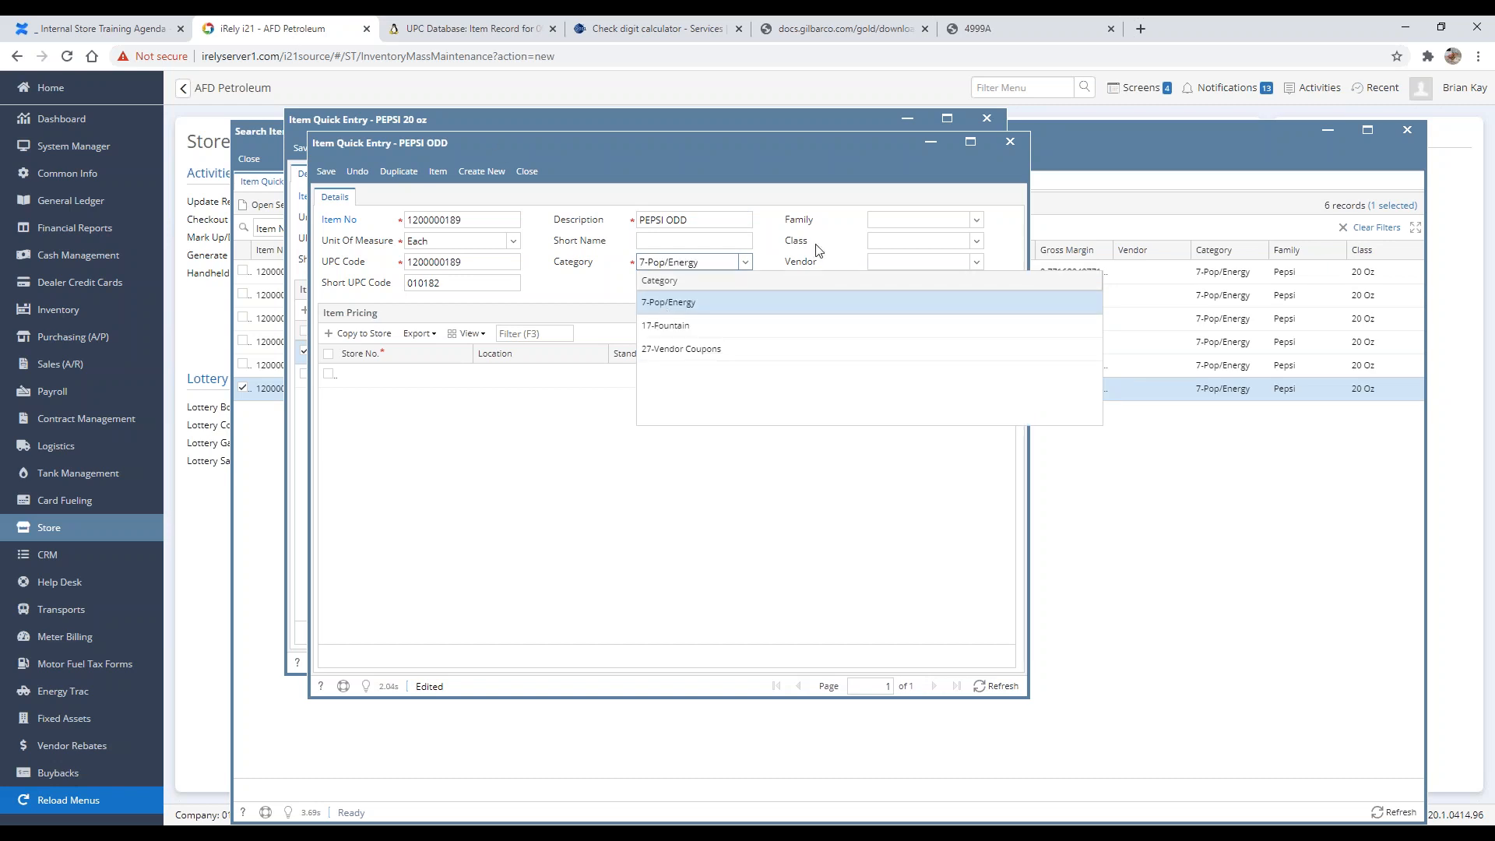
pyautogui.press('Tab')
pyautogui.write('Pep')
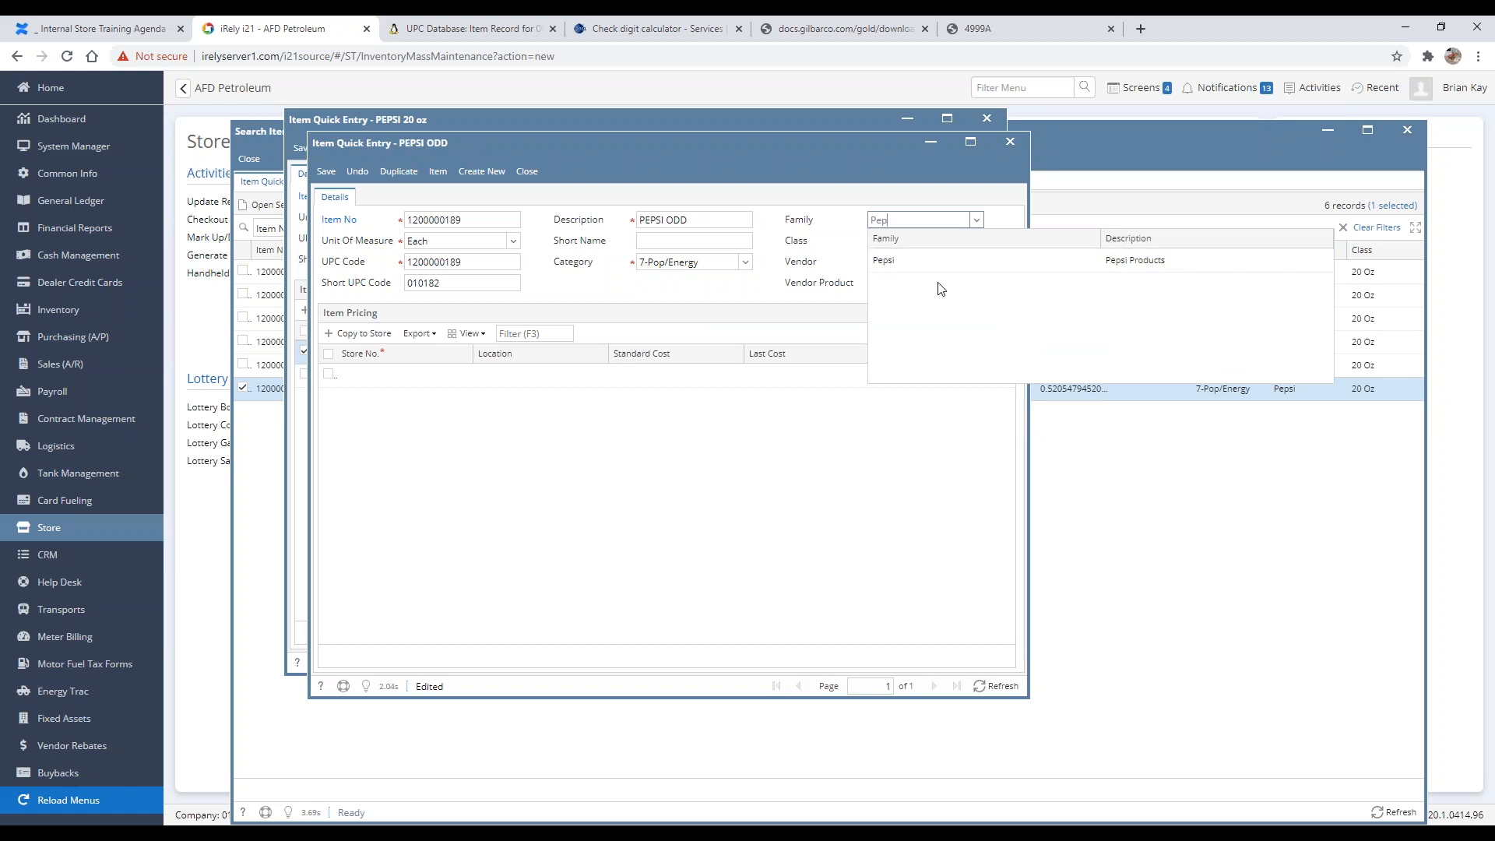
pyautogui.click(898, 260)
# Step: Set the item class to 20 Oz
pyautogui.click(917, 243)
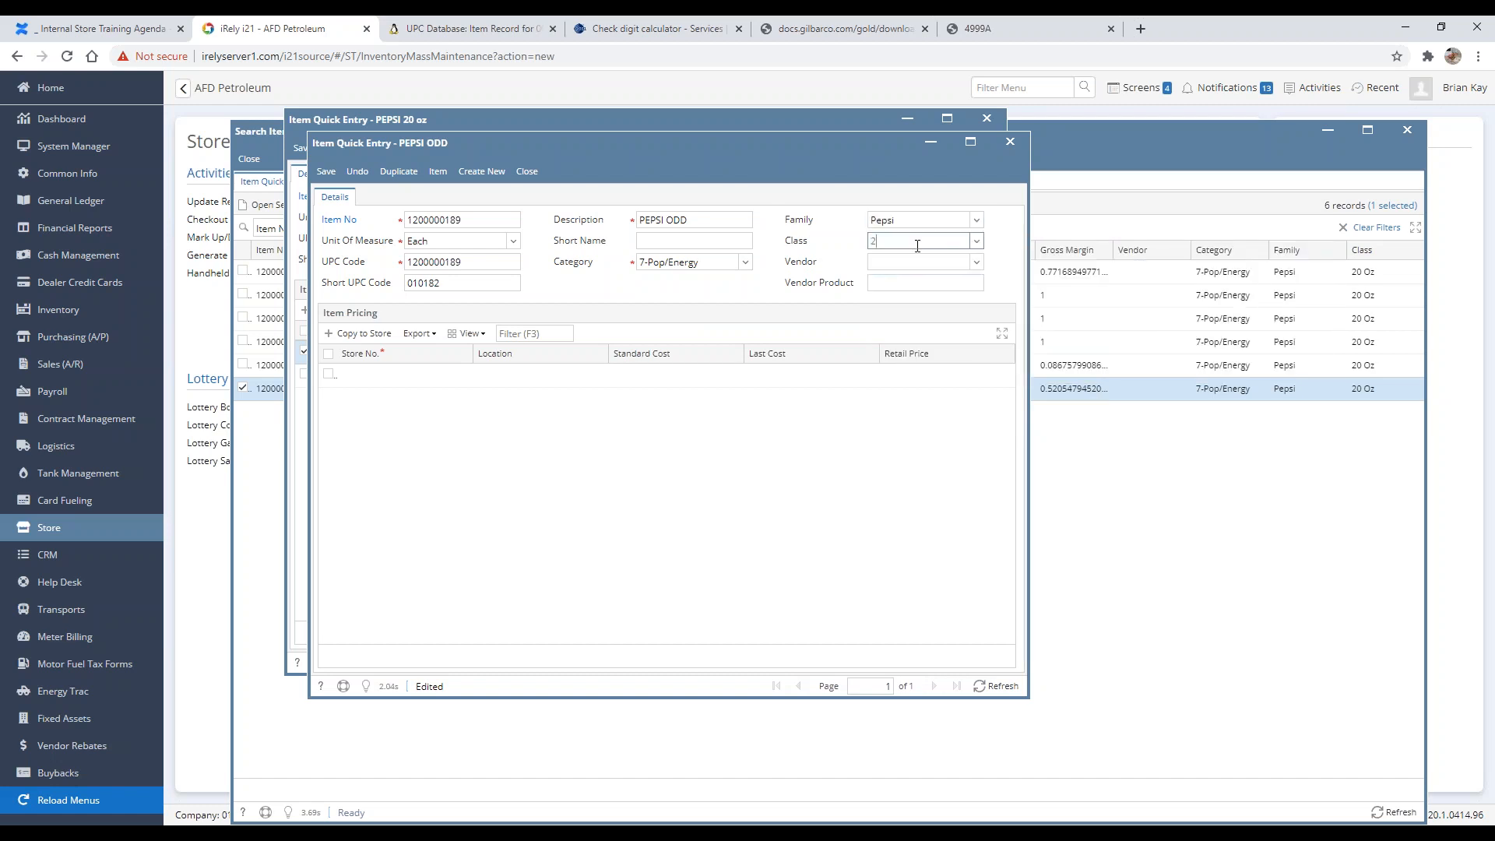
pyautogui.write('20')
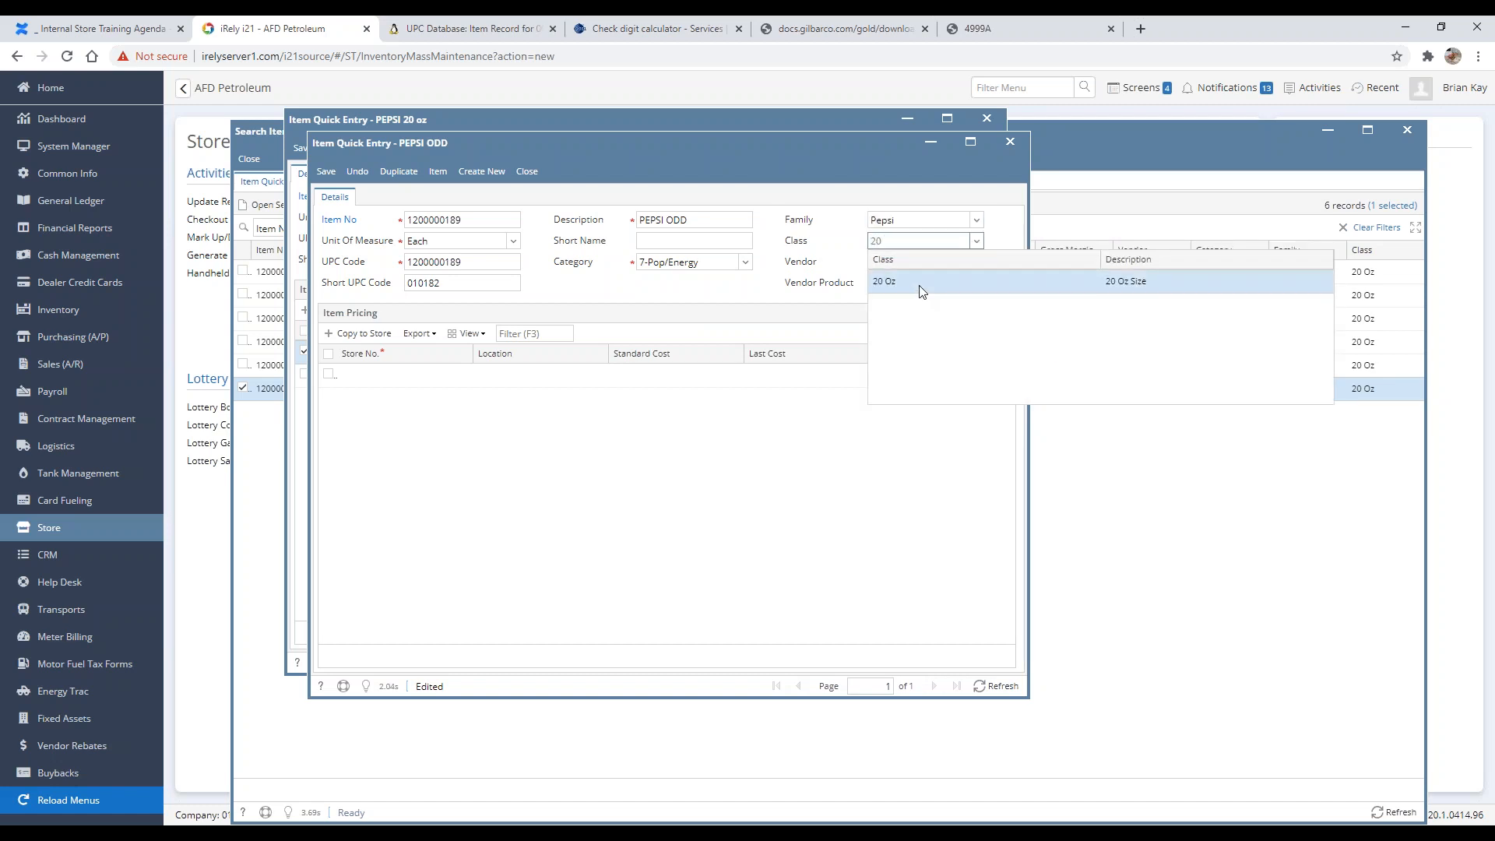
pyautogui.click(921, 287)
pyautogui.click(960, 266)
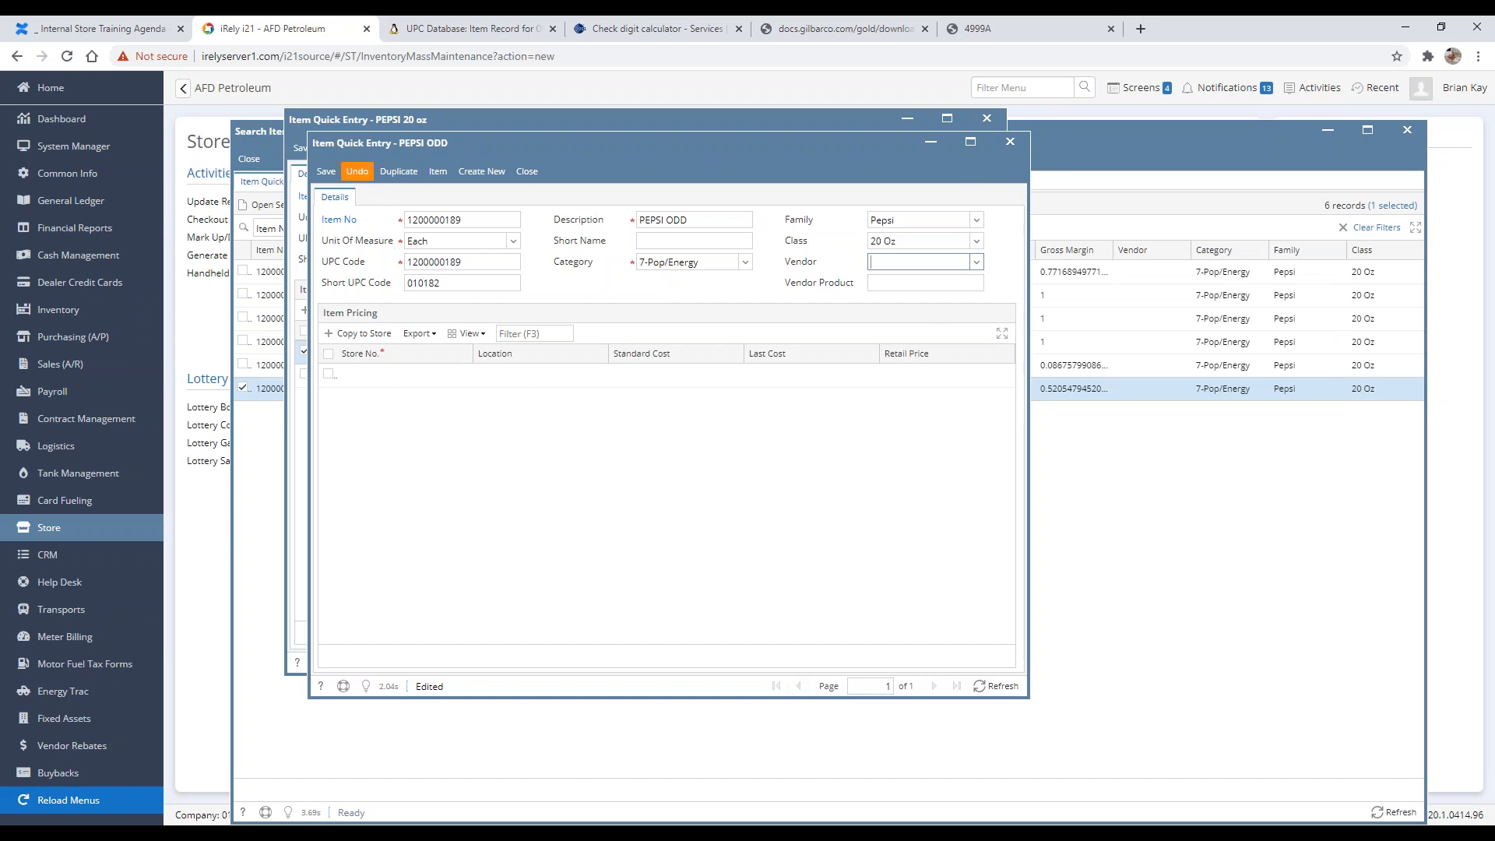
# Step: Add an item pricing row for store 1001 with a retail price of 2.19
pyautogui.click(432, 378)
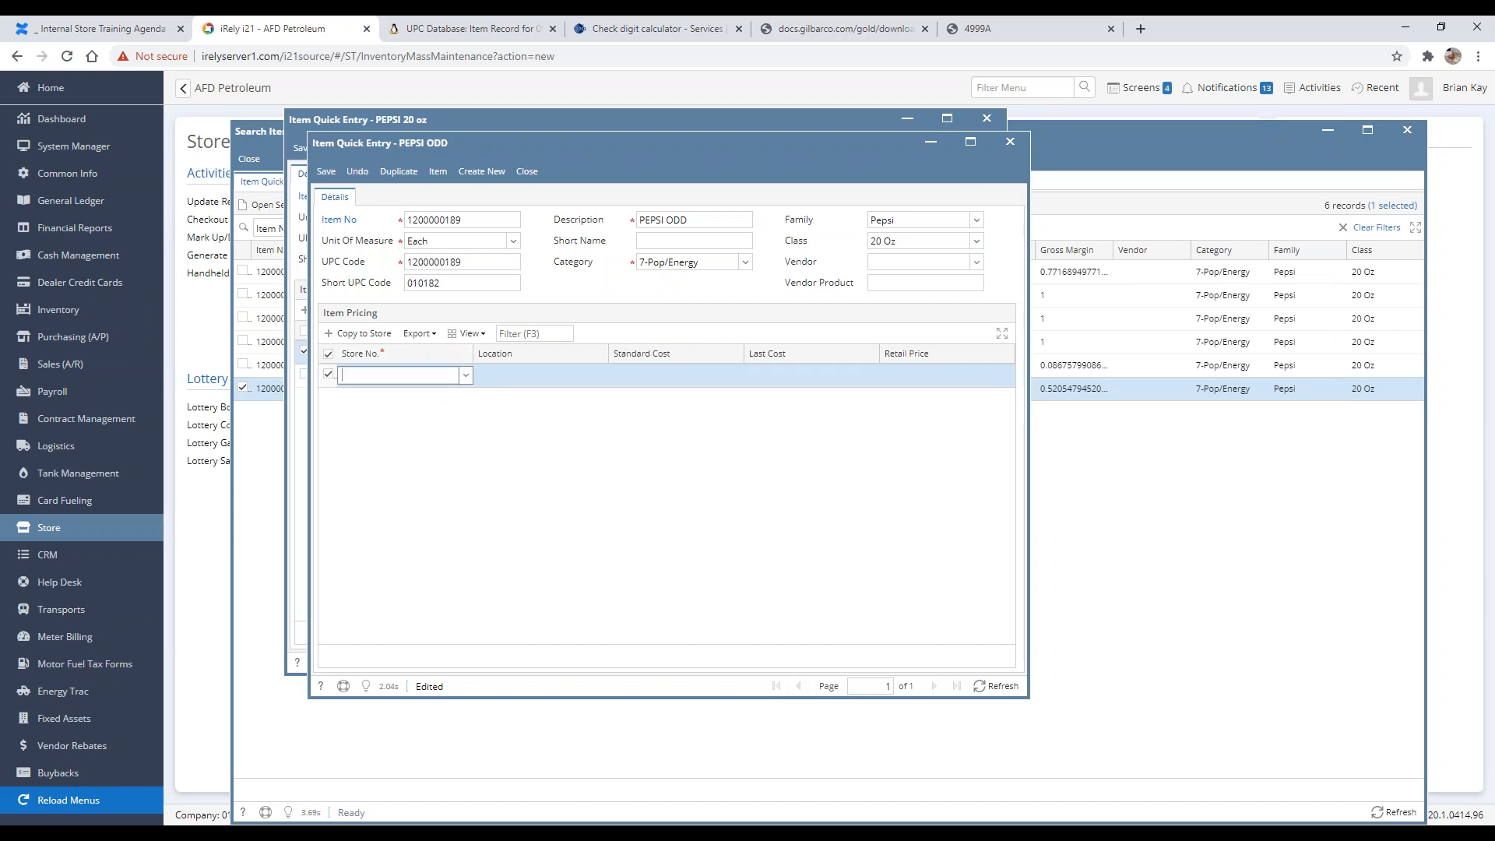
pyautogui.write('1001')
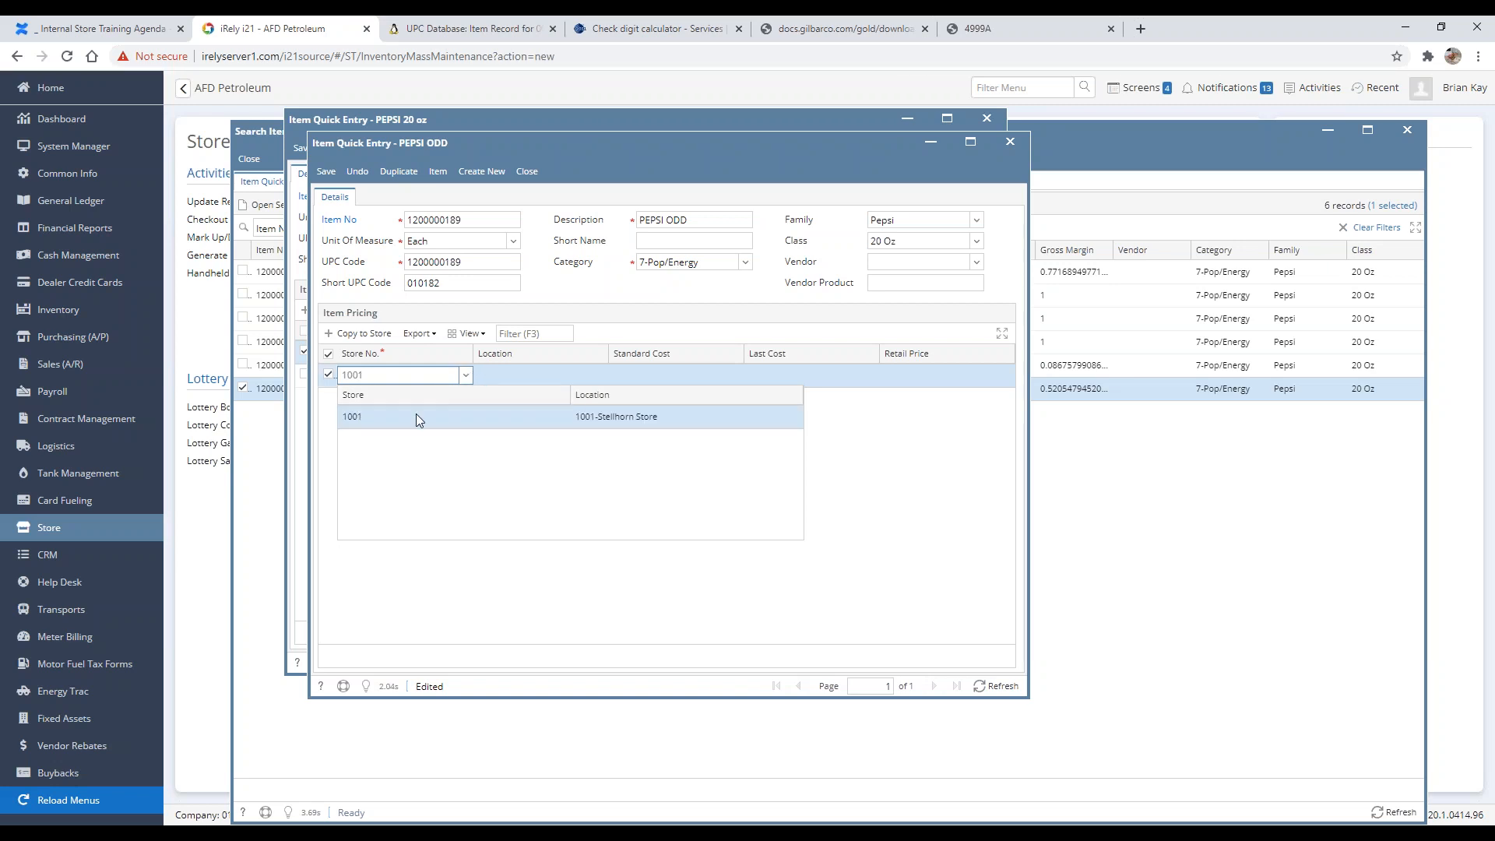
pyautogui.click(411, 418)
pyautogui.click(663, 380)
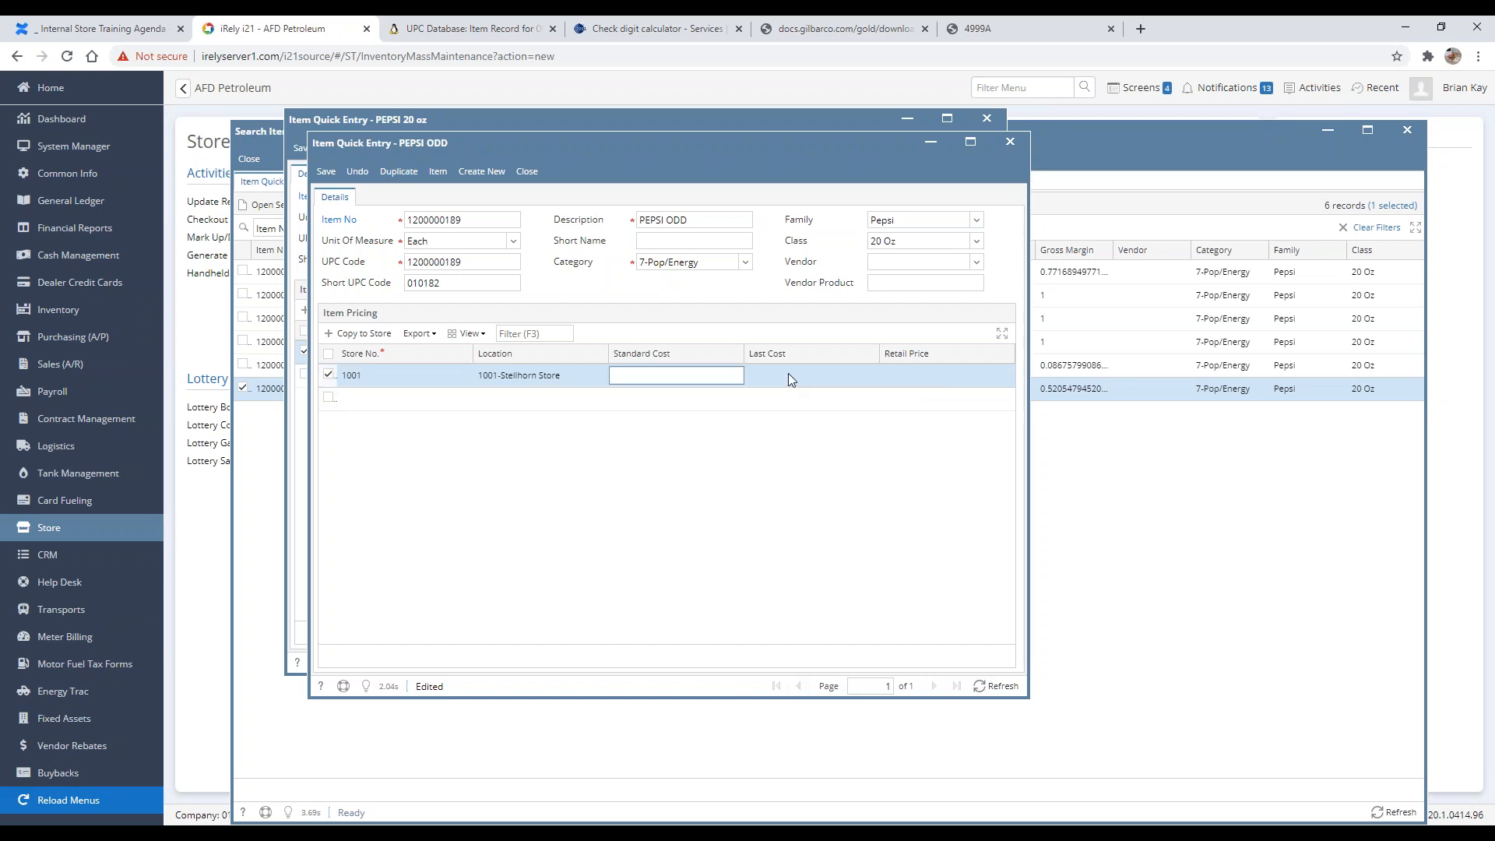
pyautogui.click(900, 377)
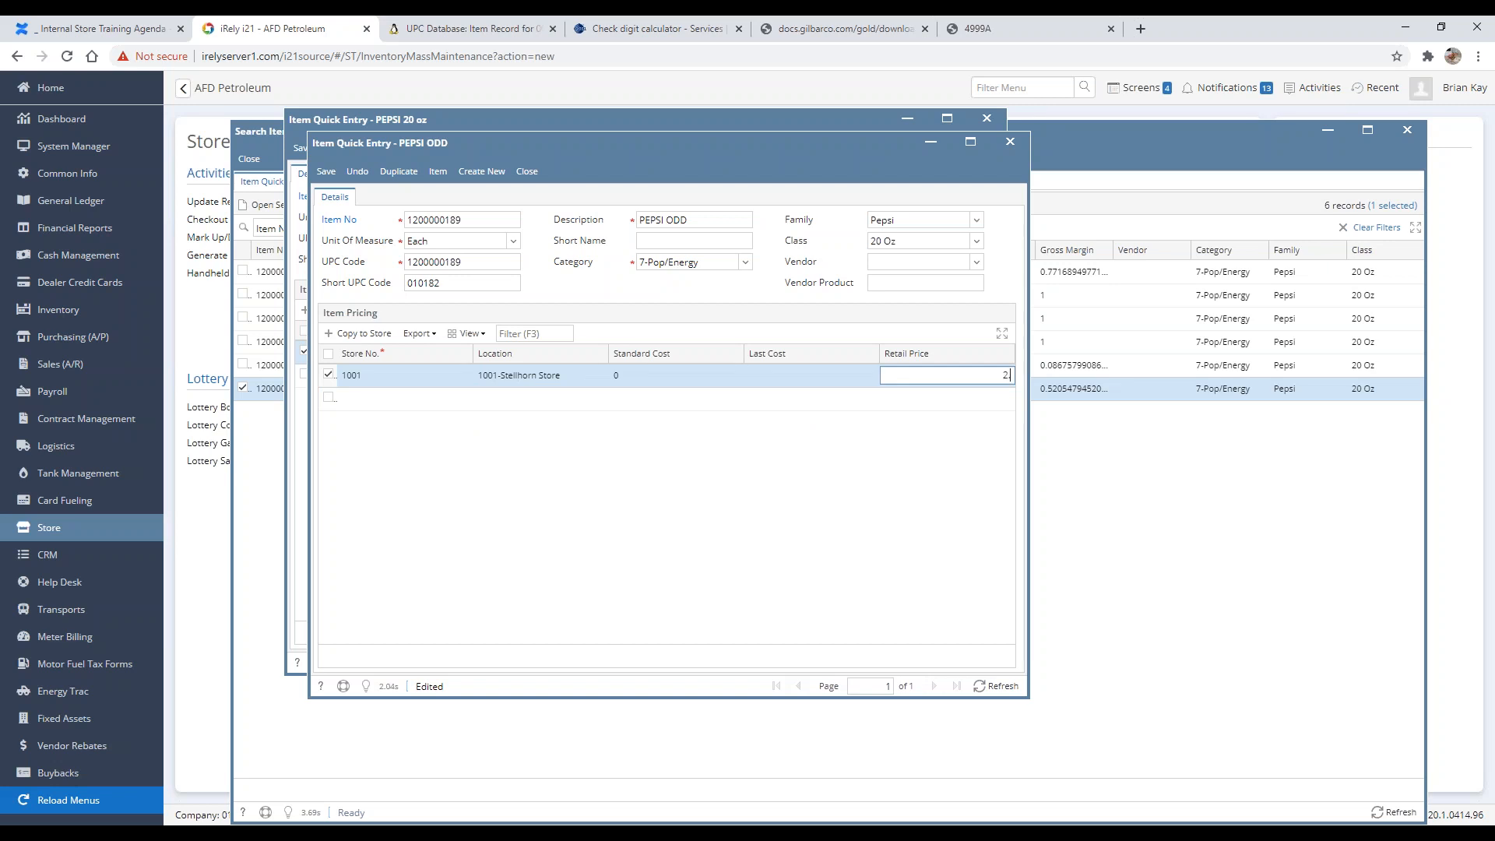
pyautogui.press('Tab')
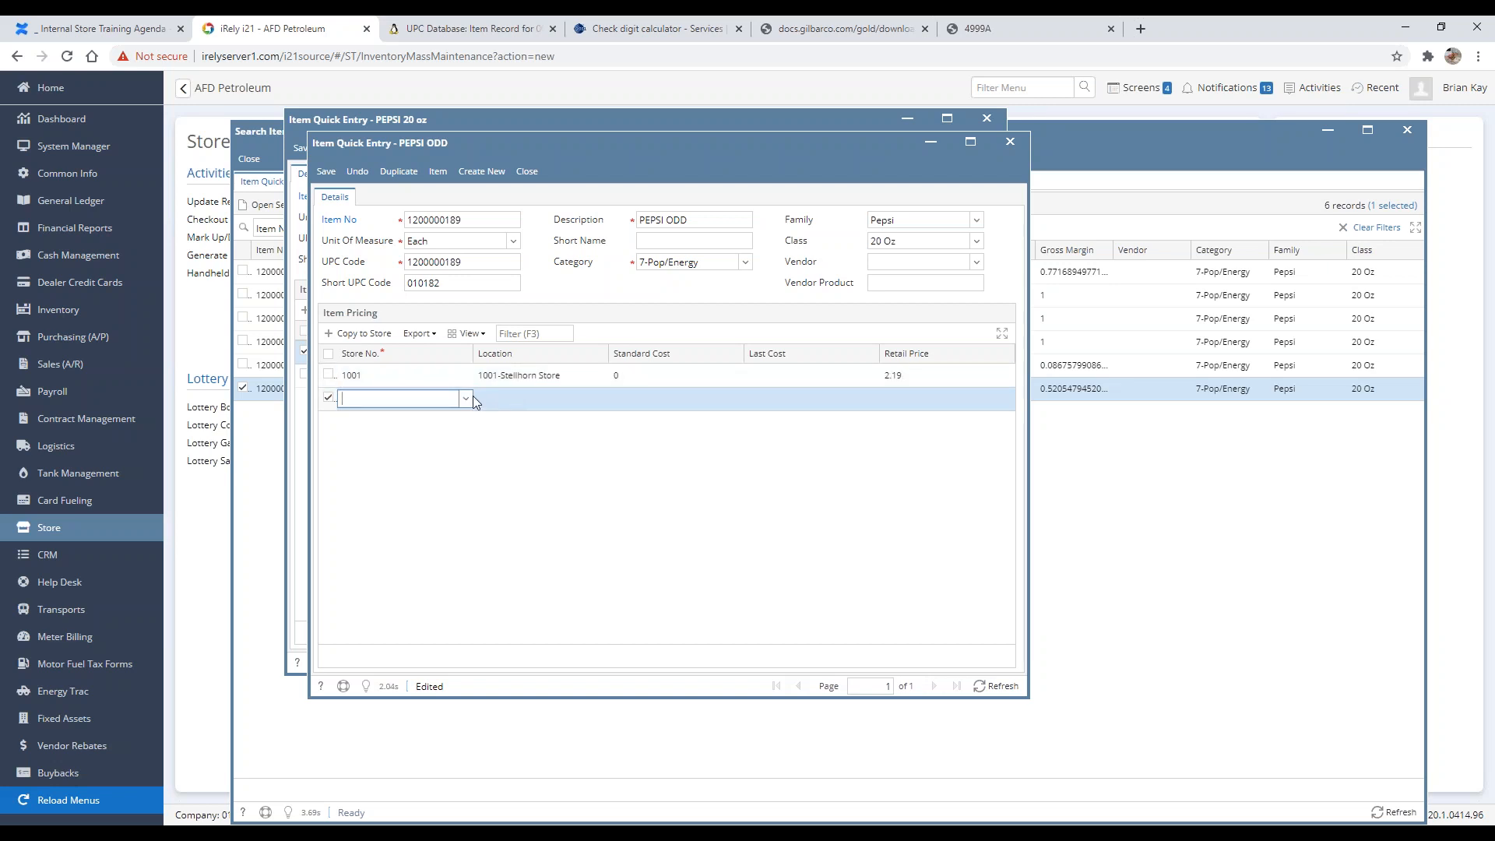
# Step: Add a second item pricing row for store 101 with a retail price of 2.19
pyautogui.click(462, 400)
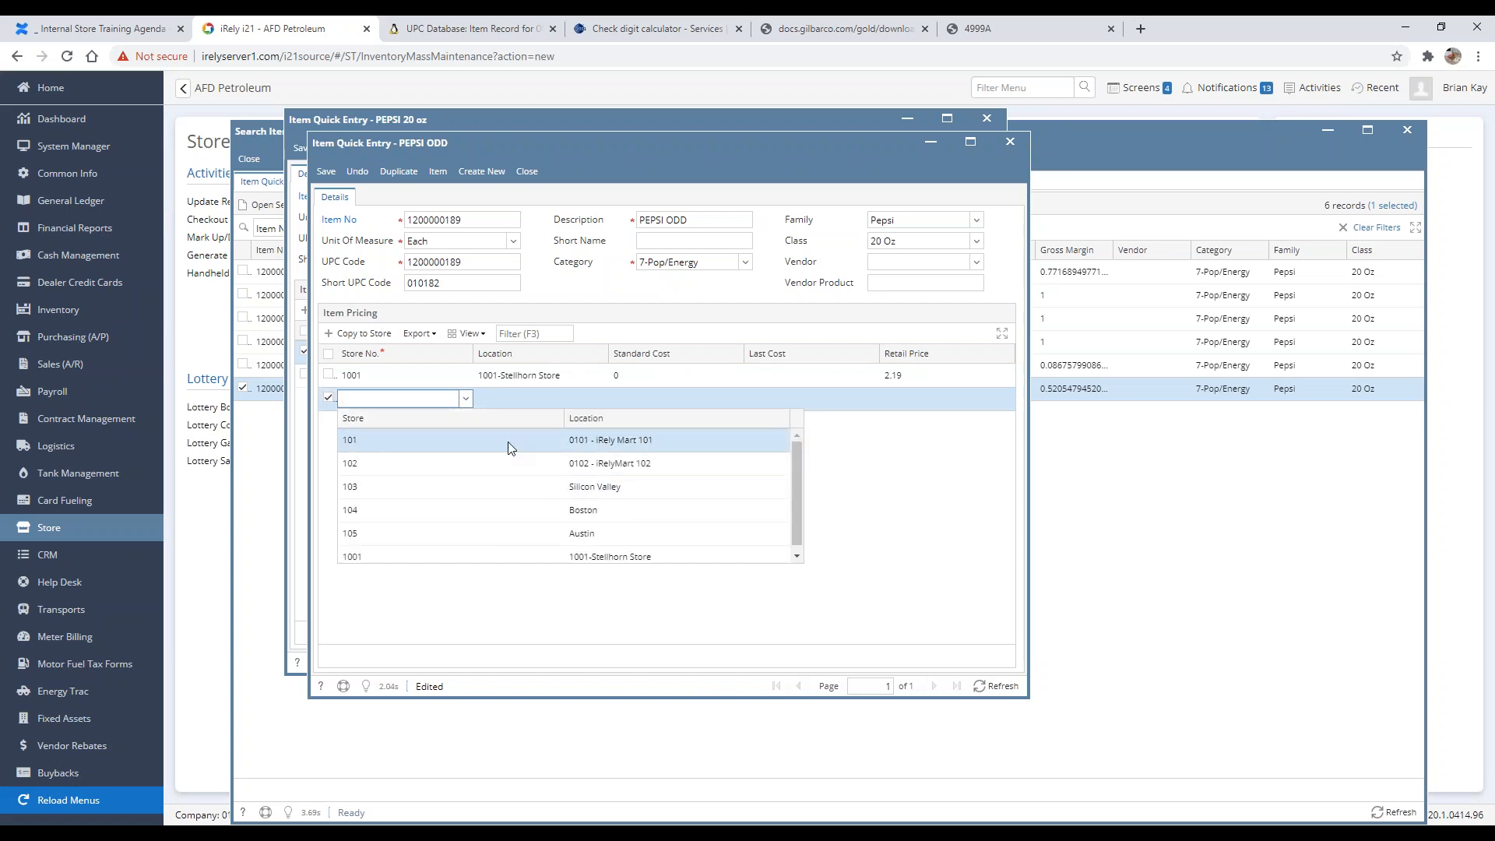
pyautogui.click(505, 440)
pyautogui.click(934, 403)
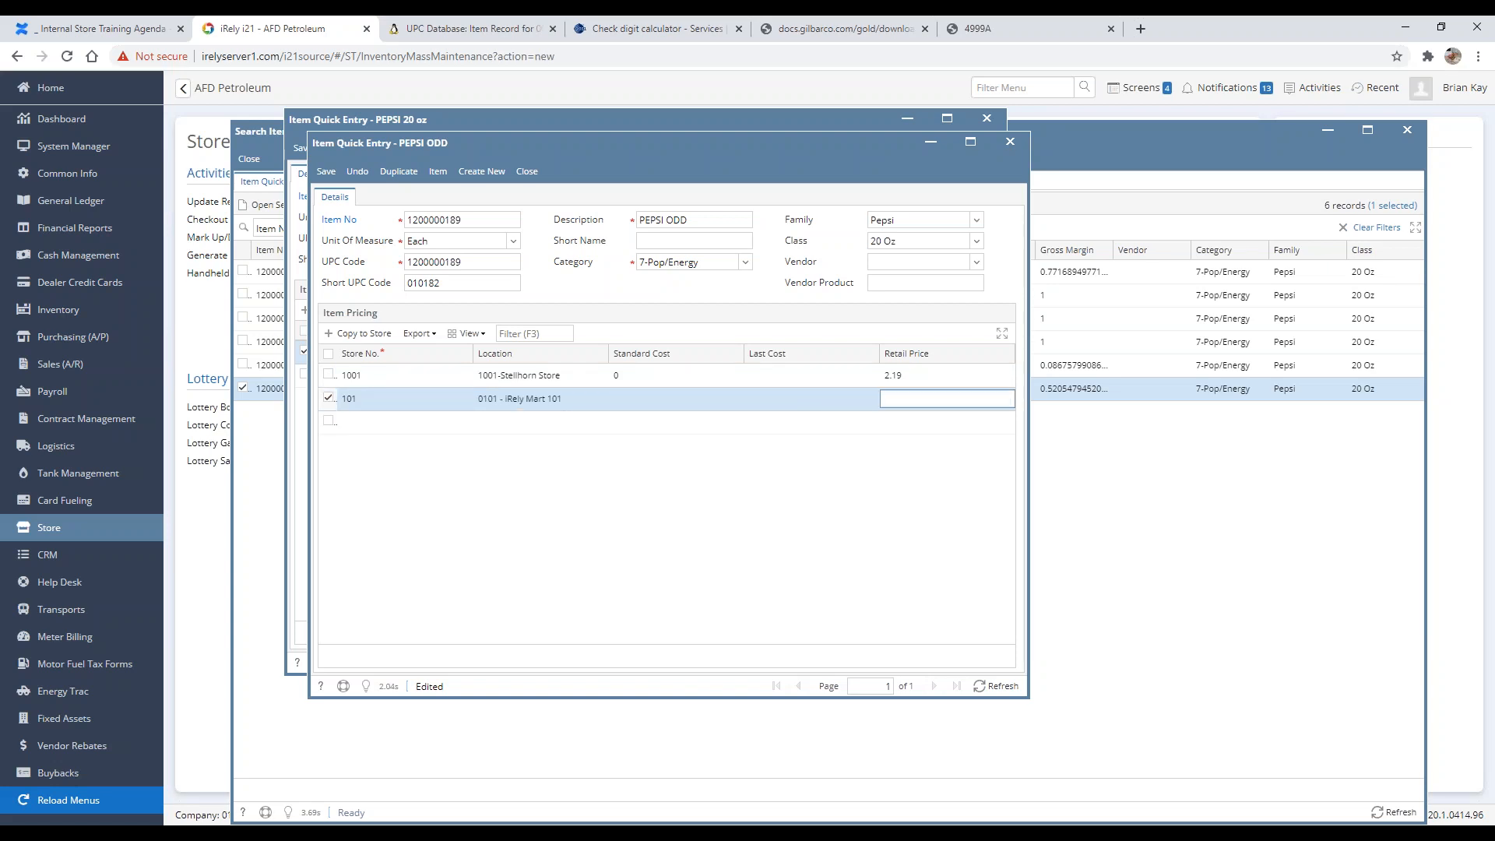
pyautogui.press('Return')
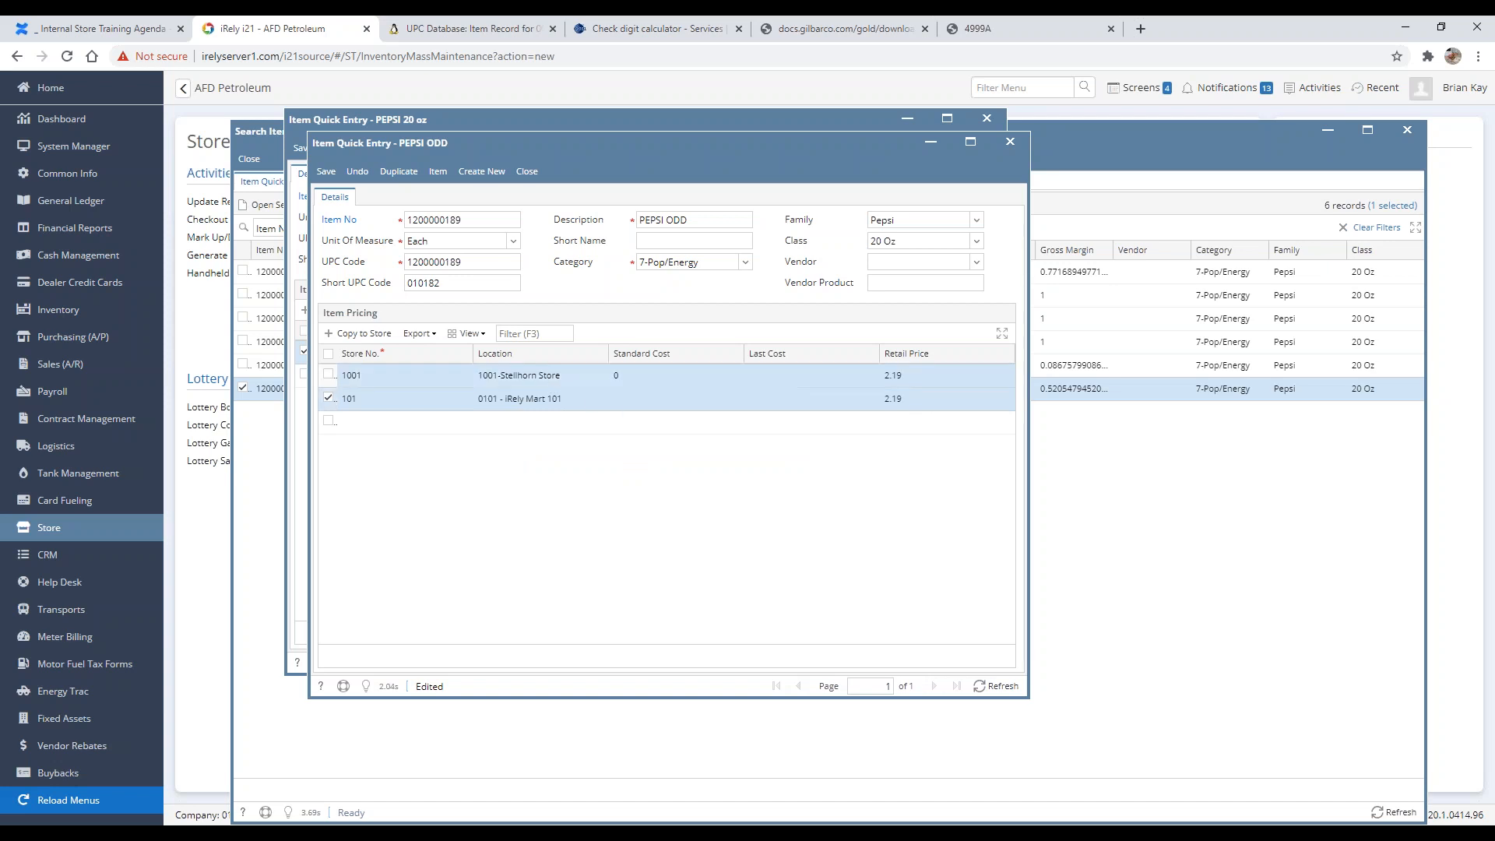
# Step: Attempt to save the item, then set its vendor to Pepsi Beverages Co
pyautogui.click(328, 171)
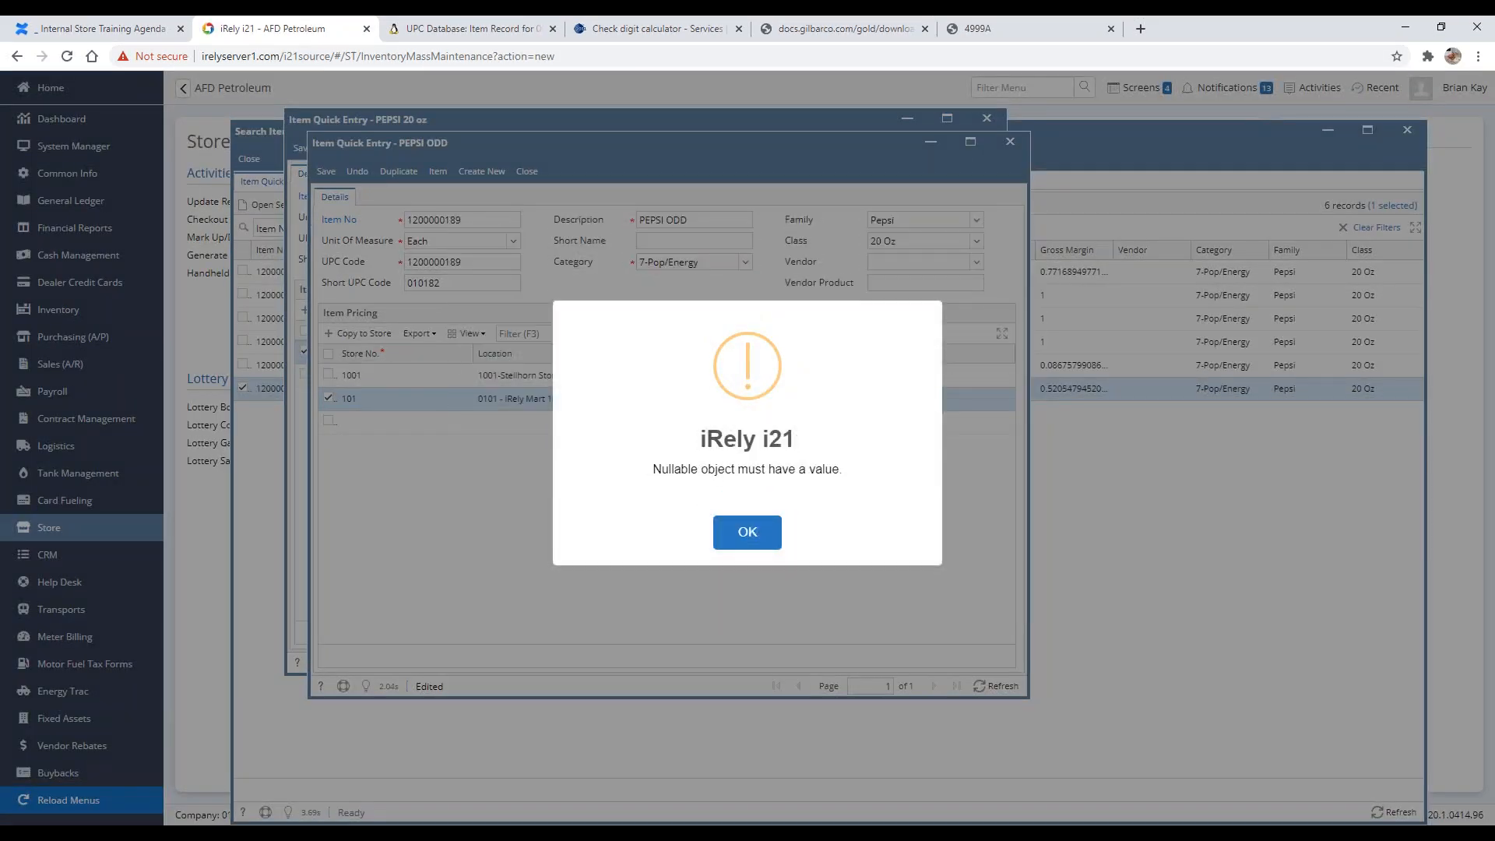
pyautogui.click(762, 536)
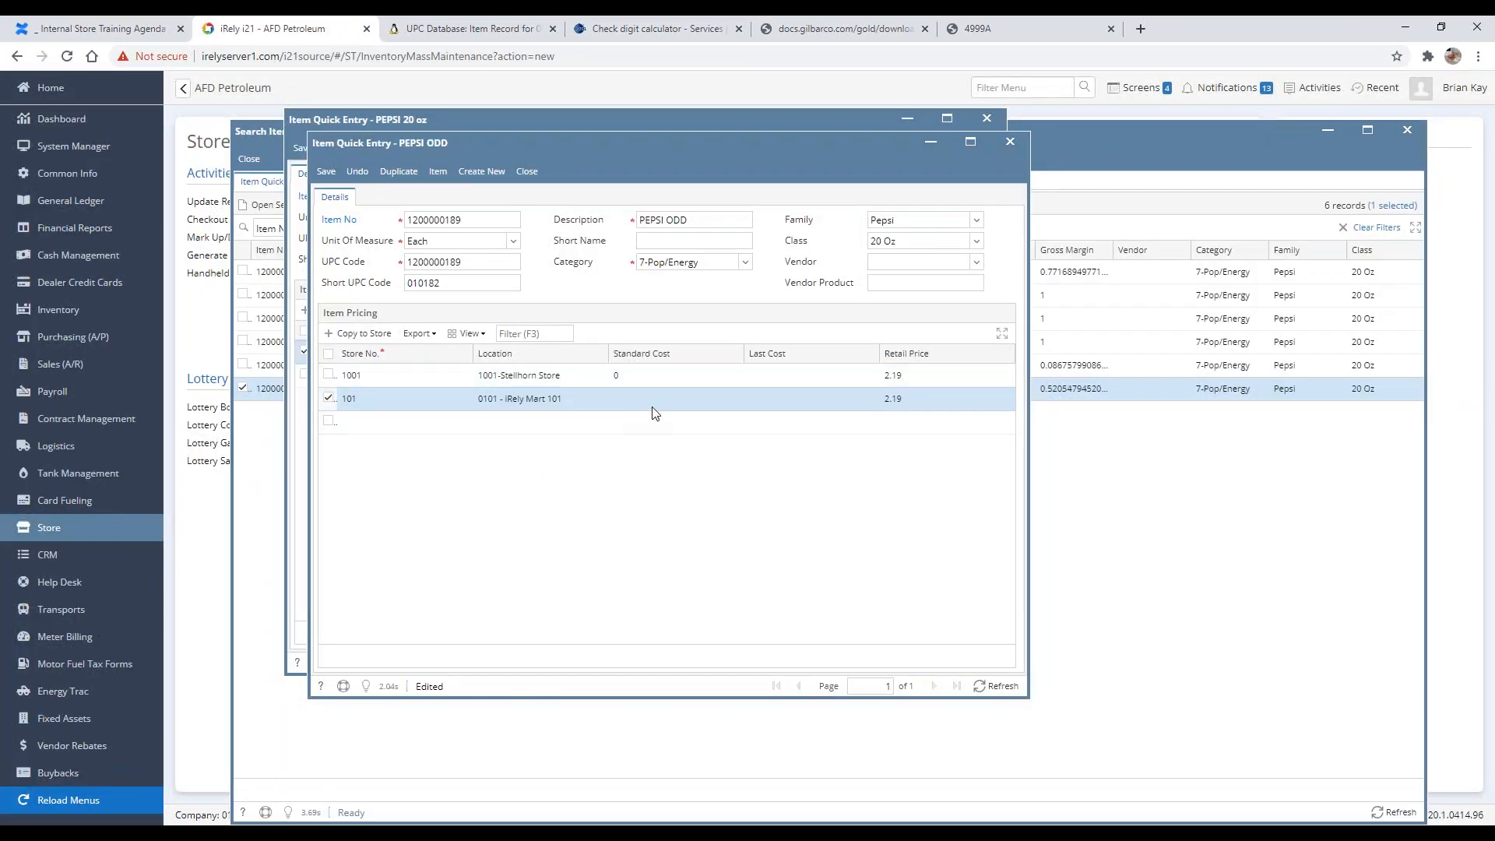
pyautogui.click(934, 258)
pyautogui.write('Pepsi Beverages Co')
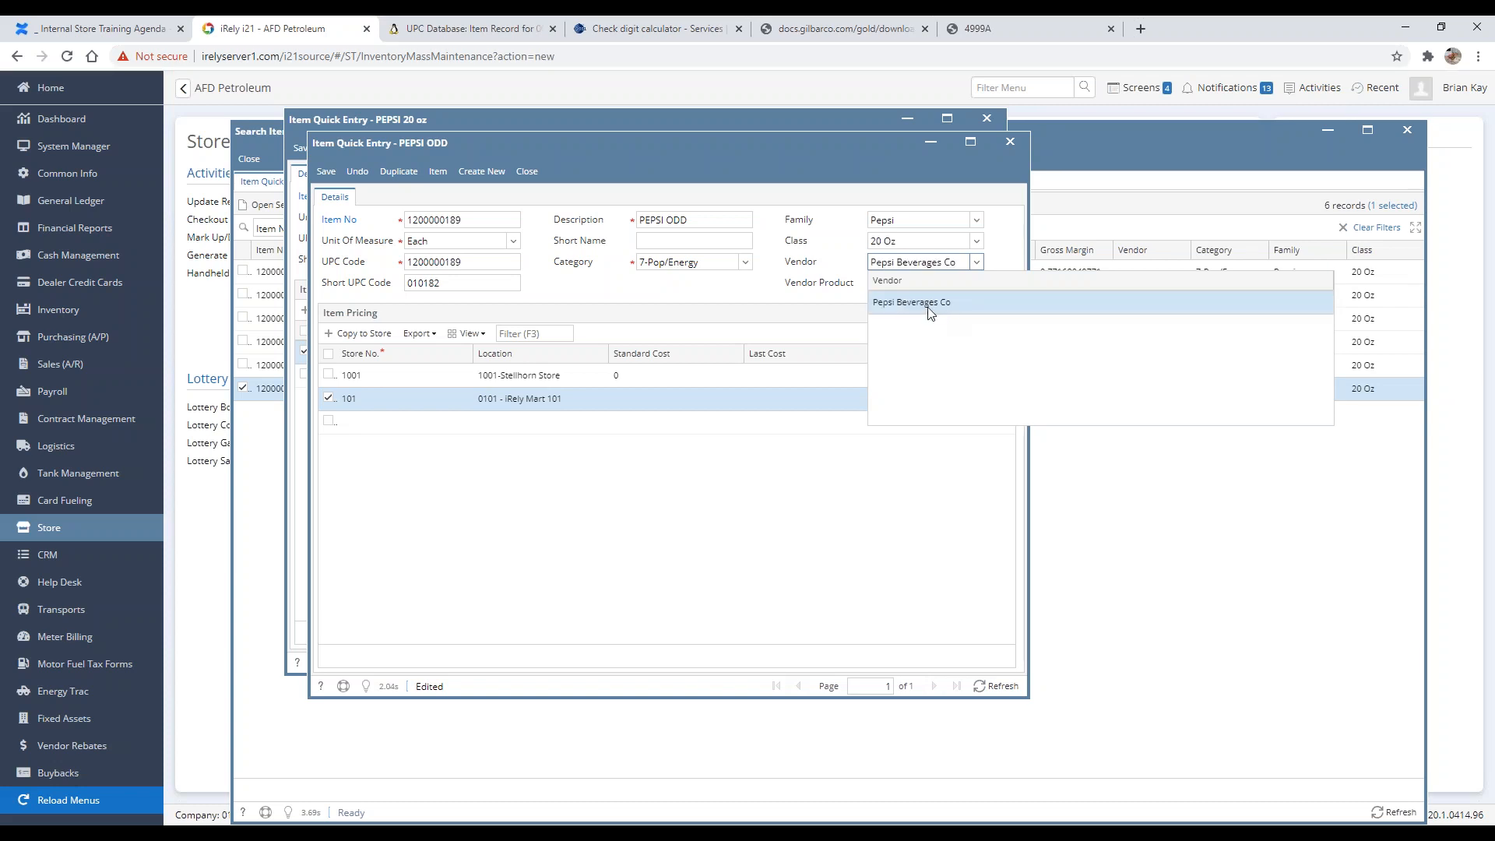
pyautogui.click(904, 306)
# Step: Try twice more to save the item, dismissing the warning each time
pyautogui.click(327, 172)
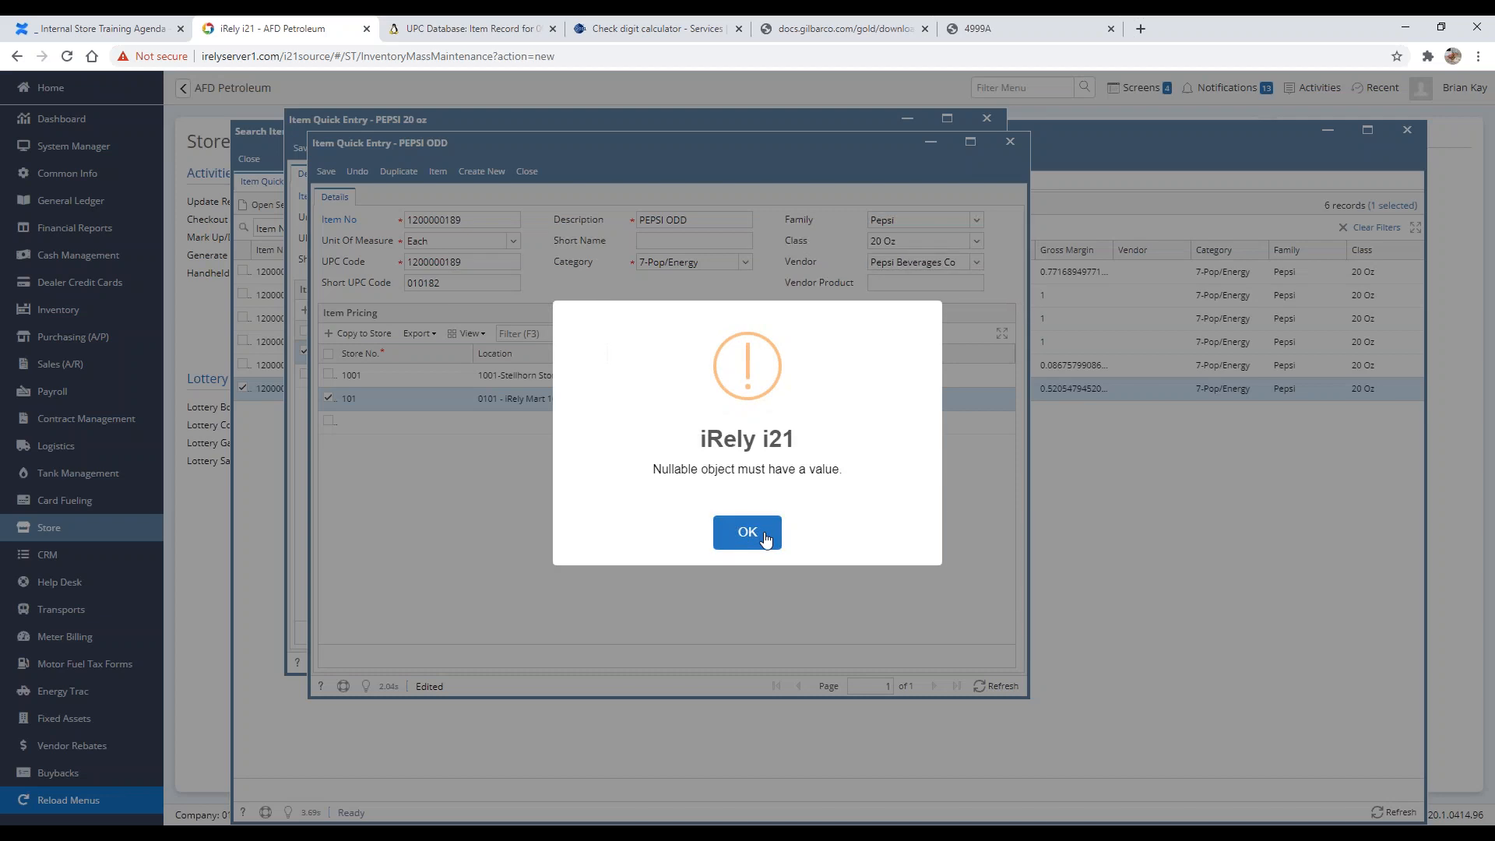
pyautogui.click(765, 534)
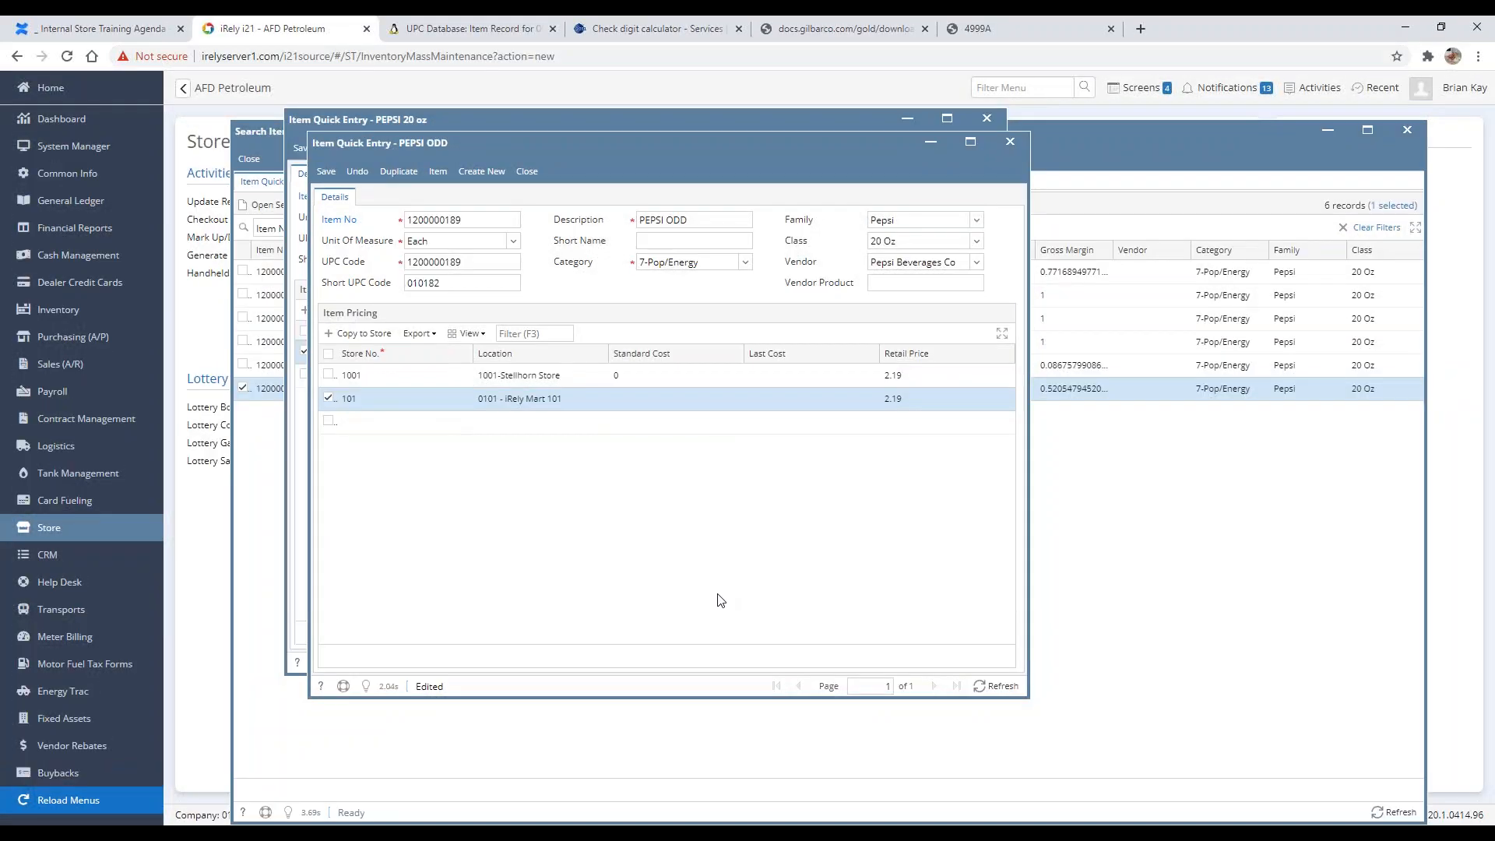
pyautogui.click(337, 181)
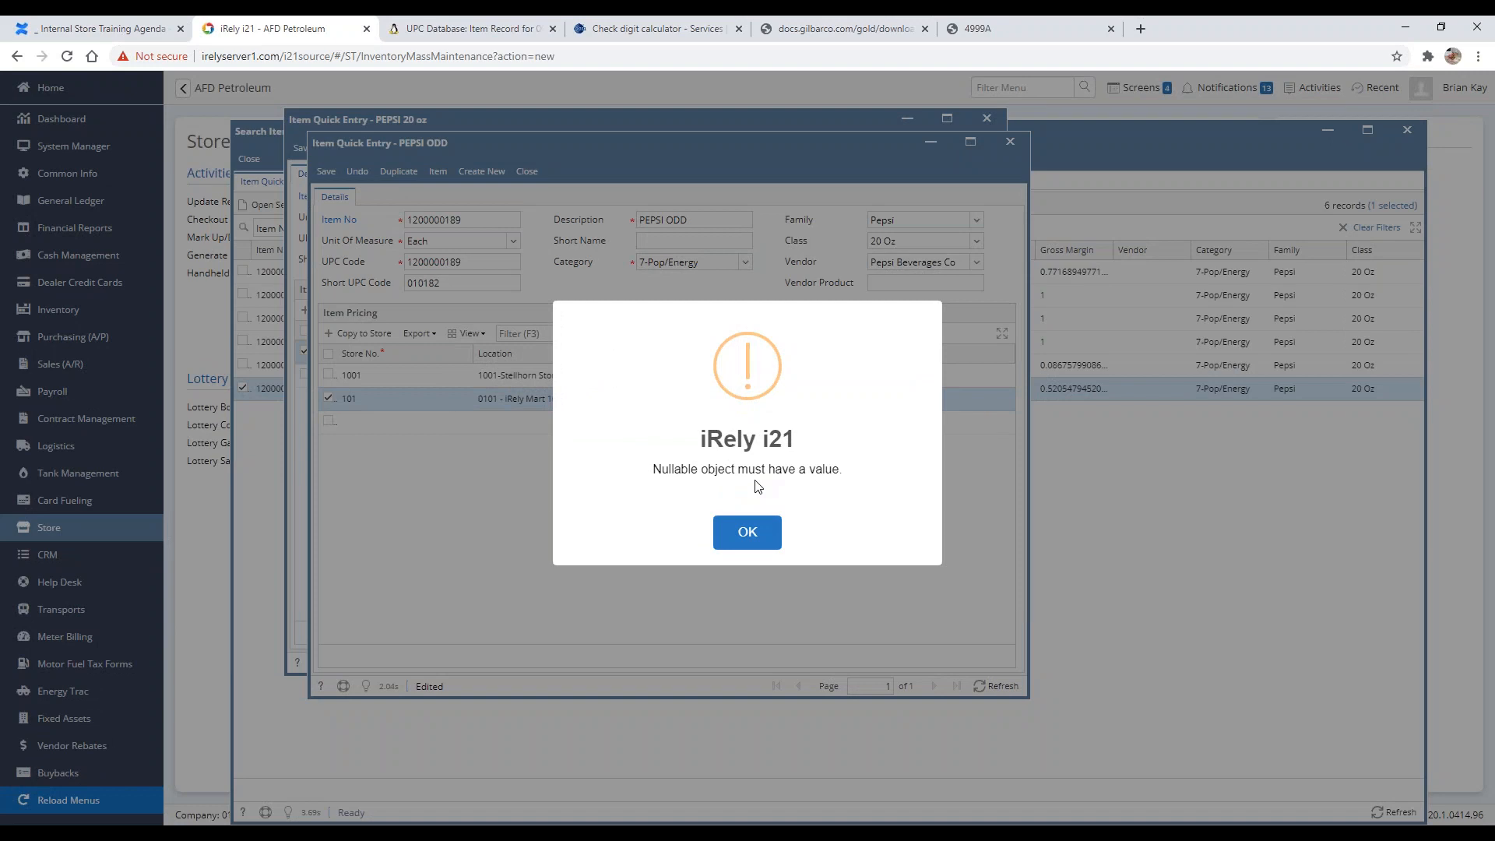
pyautogui.press('Print')
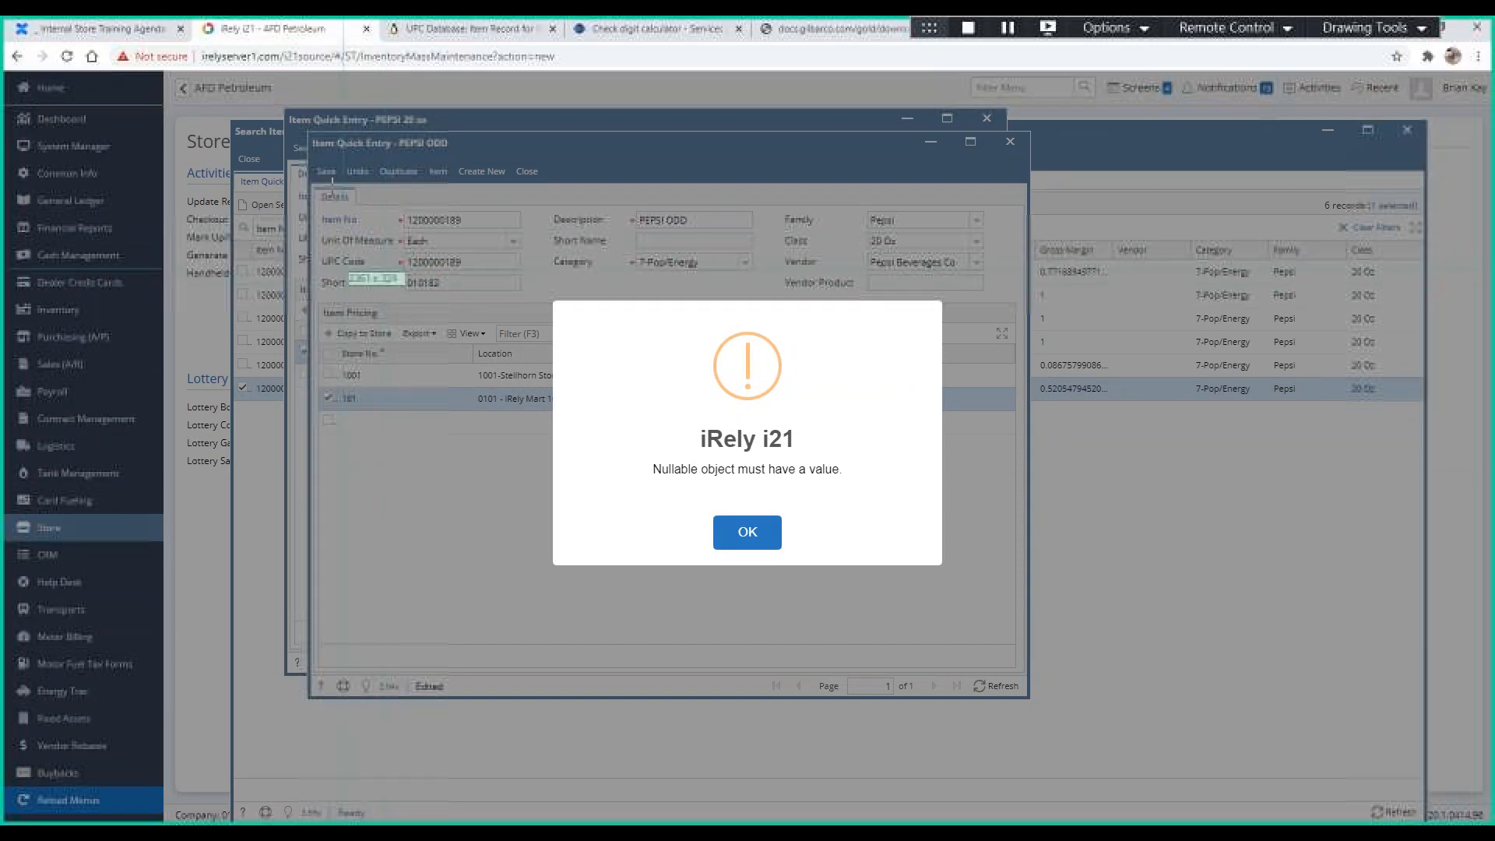
pyautogui.moveTo(307, 126); pyautogui.dragTo(1034, 702)
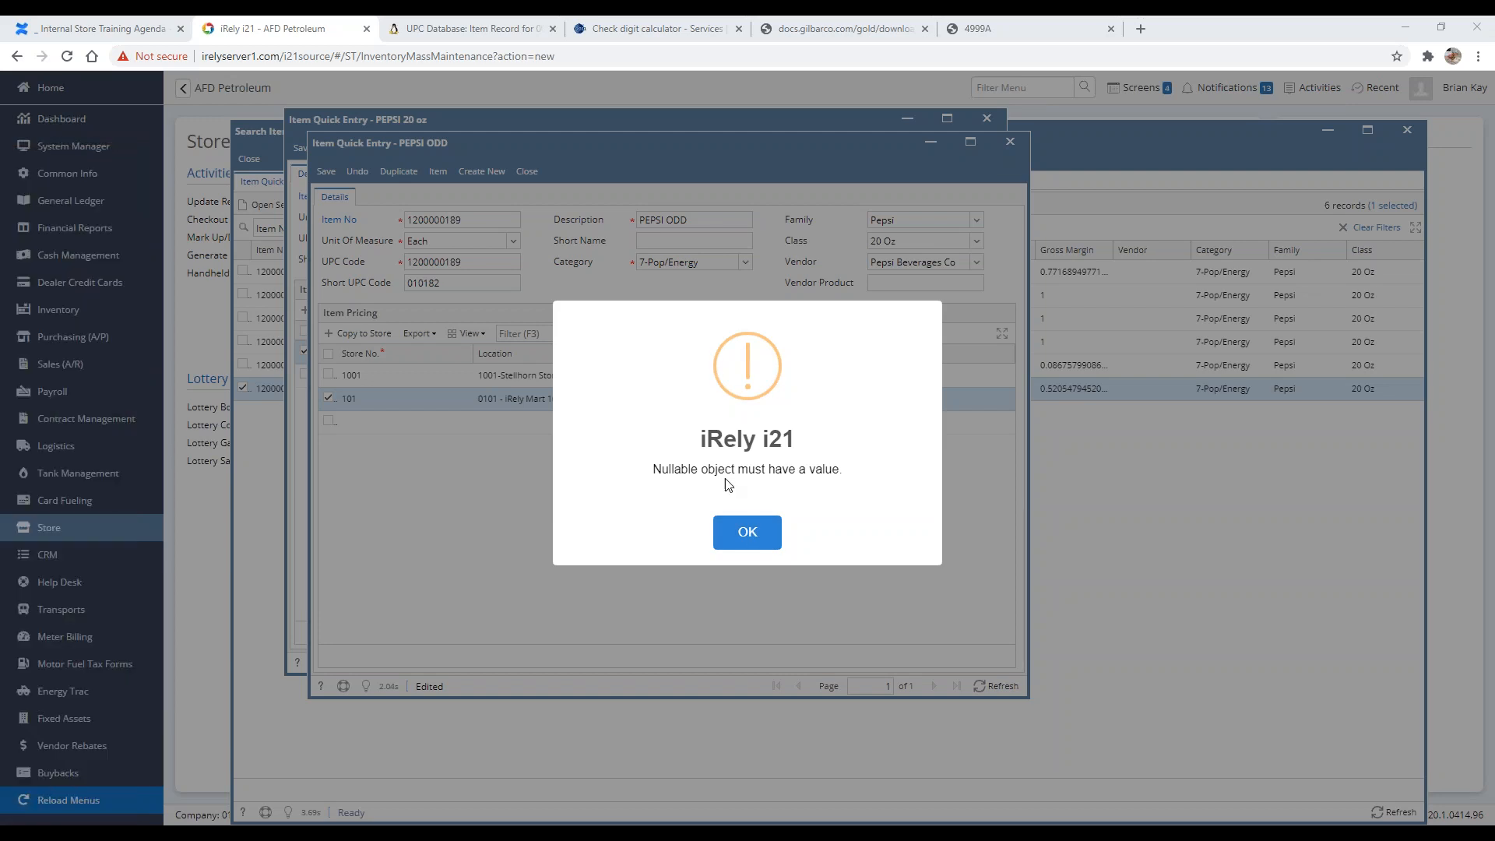
pyautogui.click(771, 532)
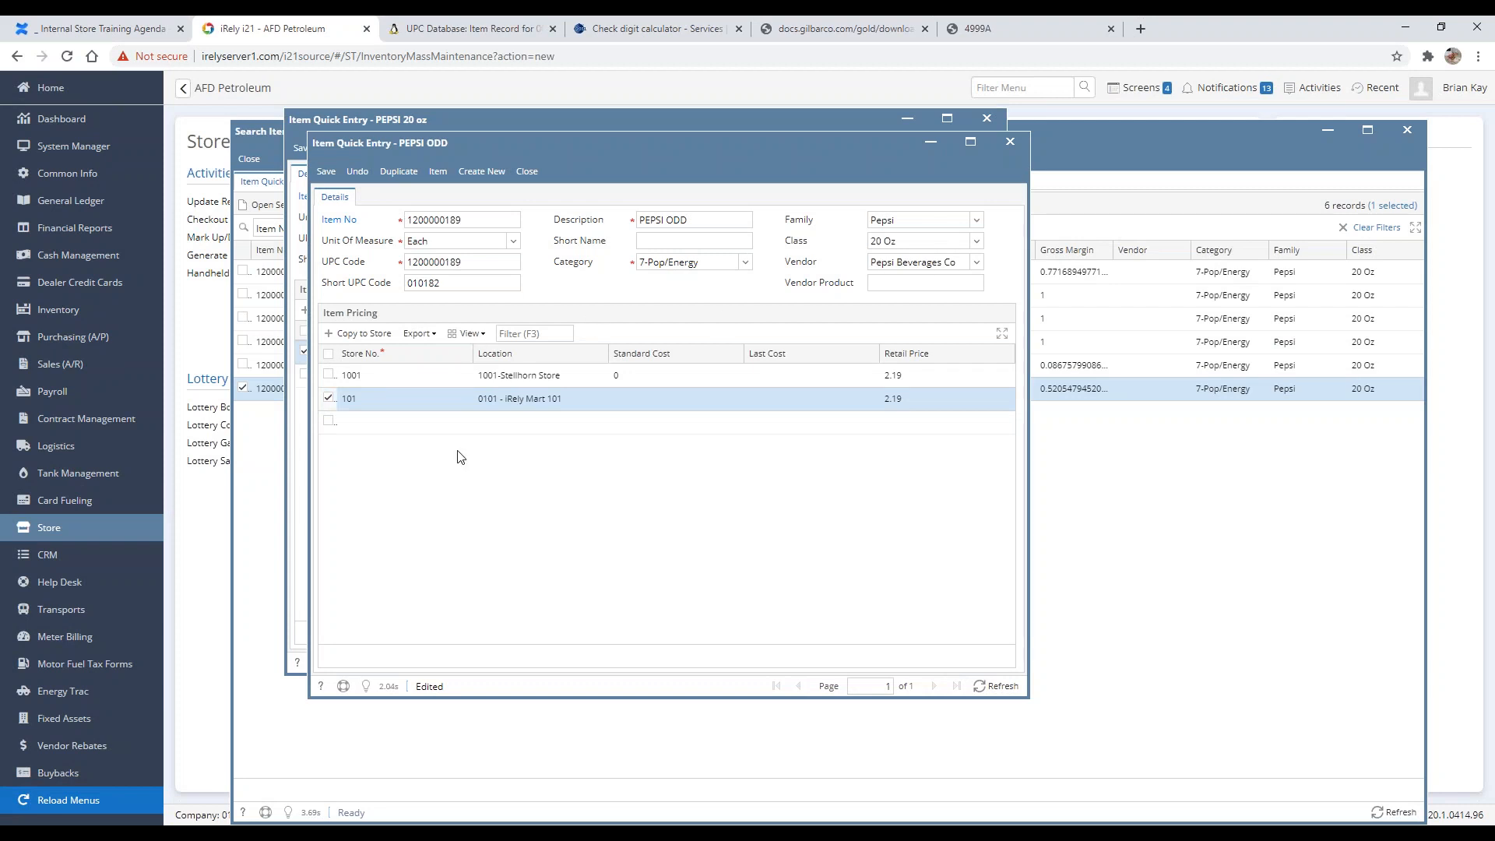
# Step: Fill in 0 standard and last costs for both store pricing rows, retrying the save in between
pyautogui.click(676, 403)
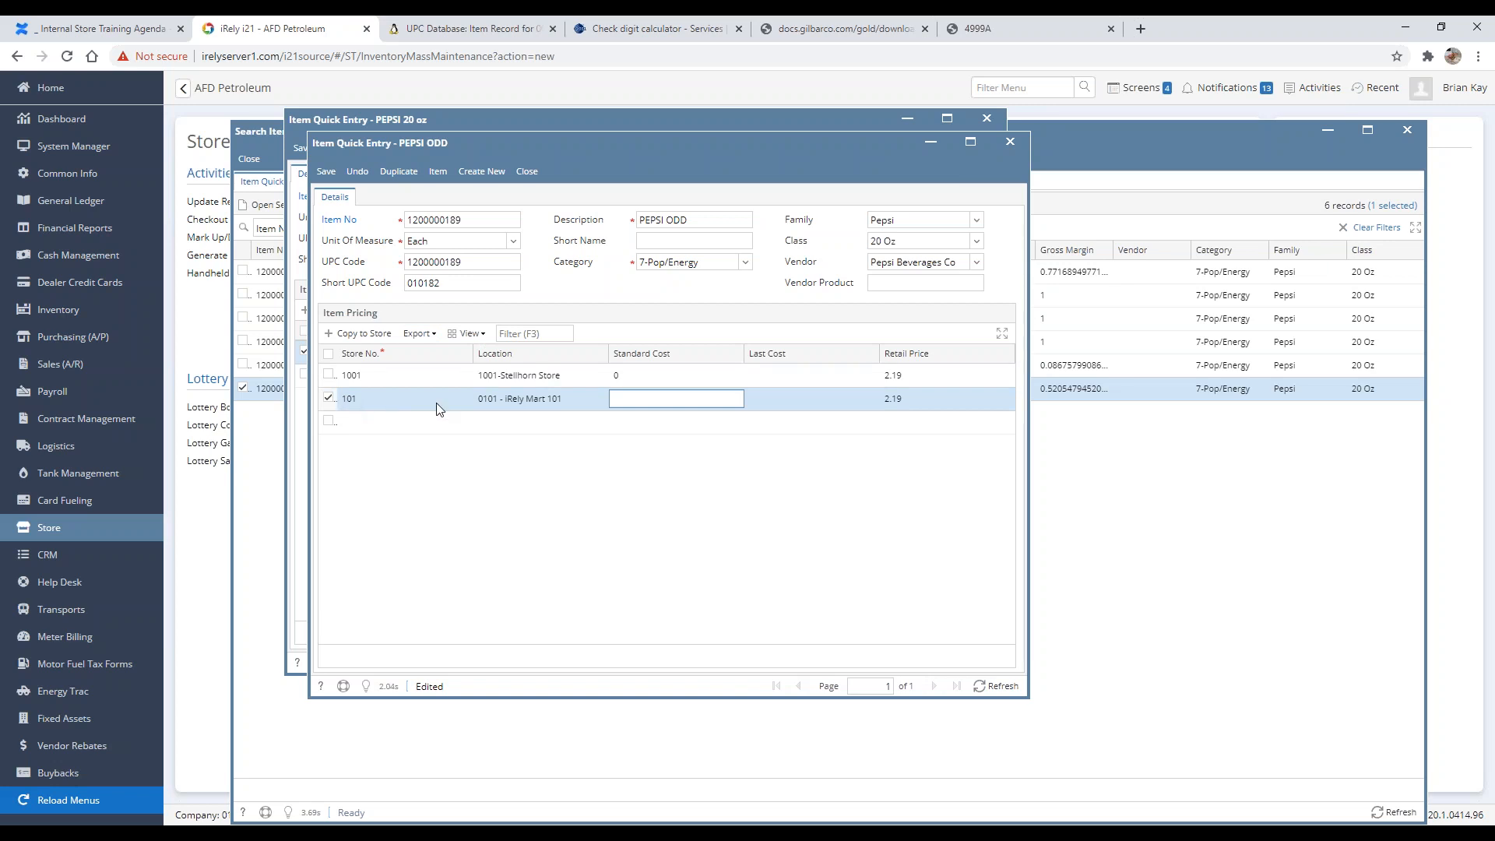
pyautogui.click(491, 210)
pyautogui.press('Tab')
pyautogui.click(323, 173)
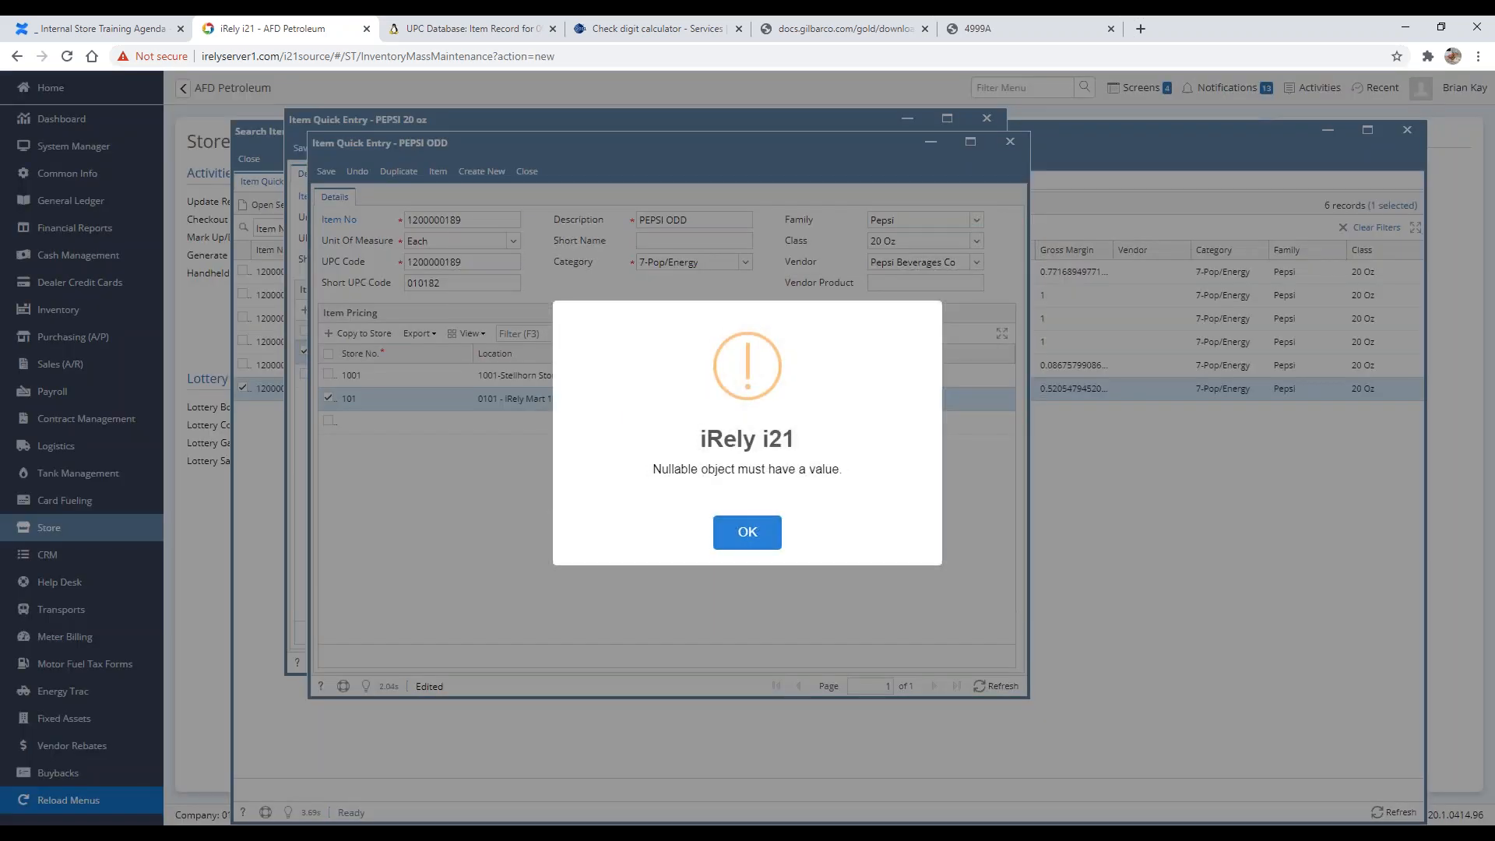
pyautogui.click(748, 533)
pyautogui.click(793, 375)
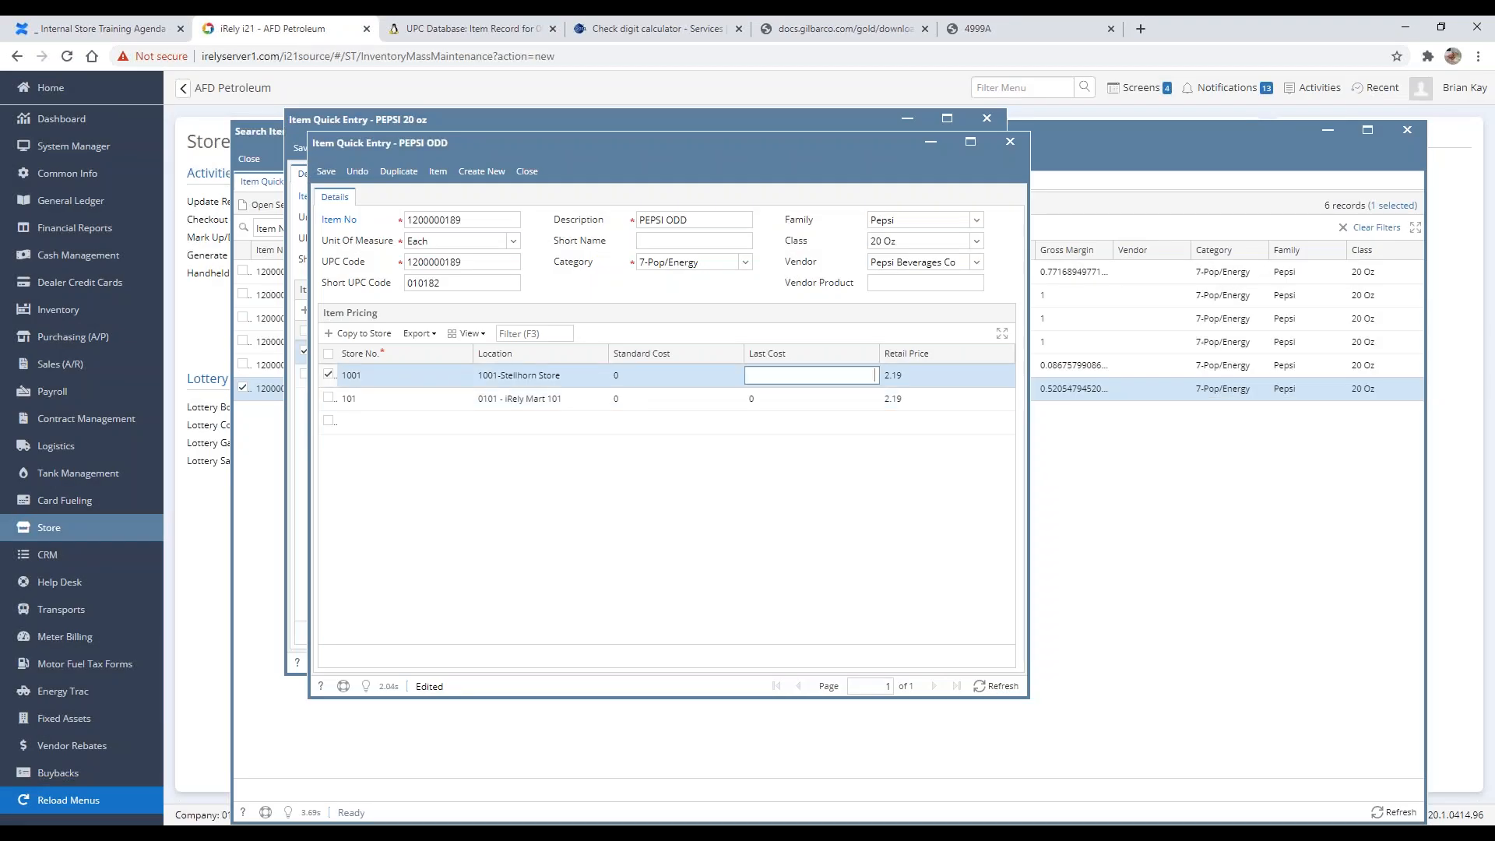
pyautogui.press('Tab')
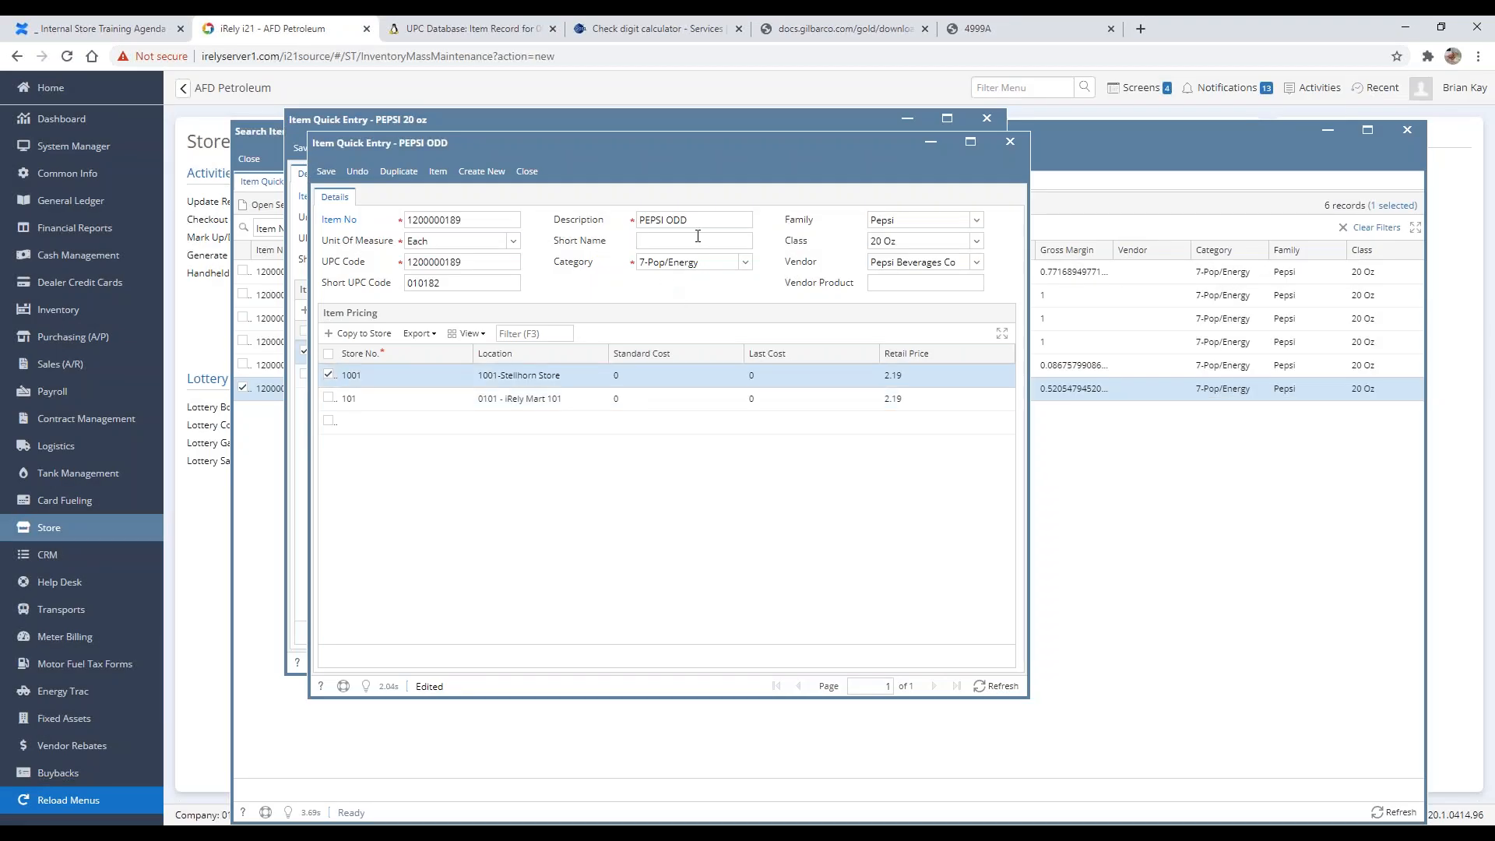
# Step: Enter PEPSI ODD as the short name and 1234 as the vendor product
pyautogui.click(701, 237)
pyautogui.write('PEPSI ODD')
pyautogui.click(917, 284)
pyautogui.write('1234')
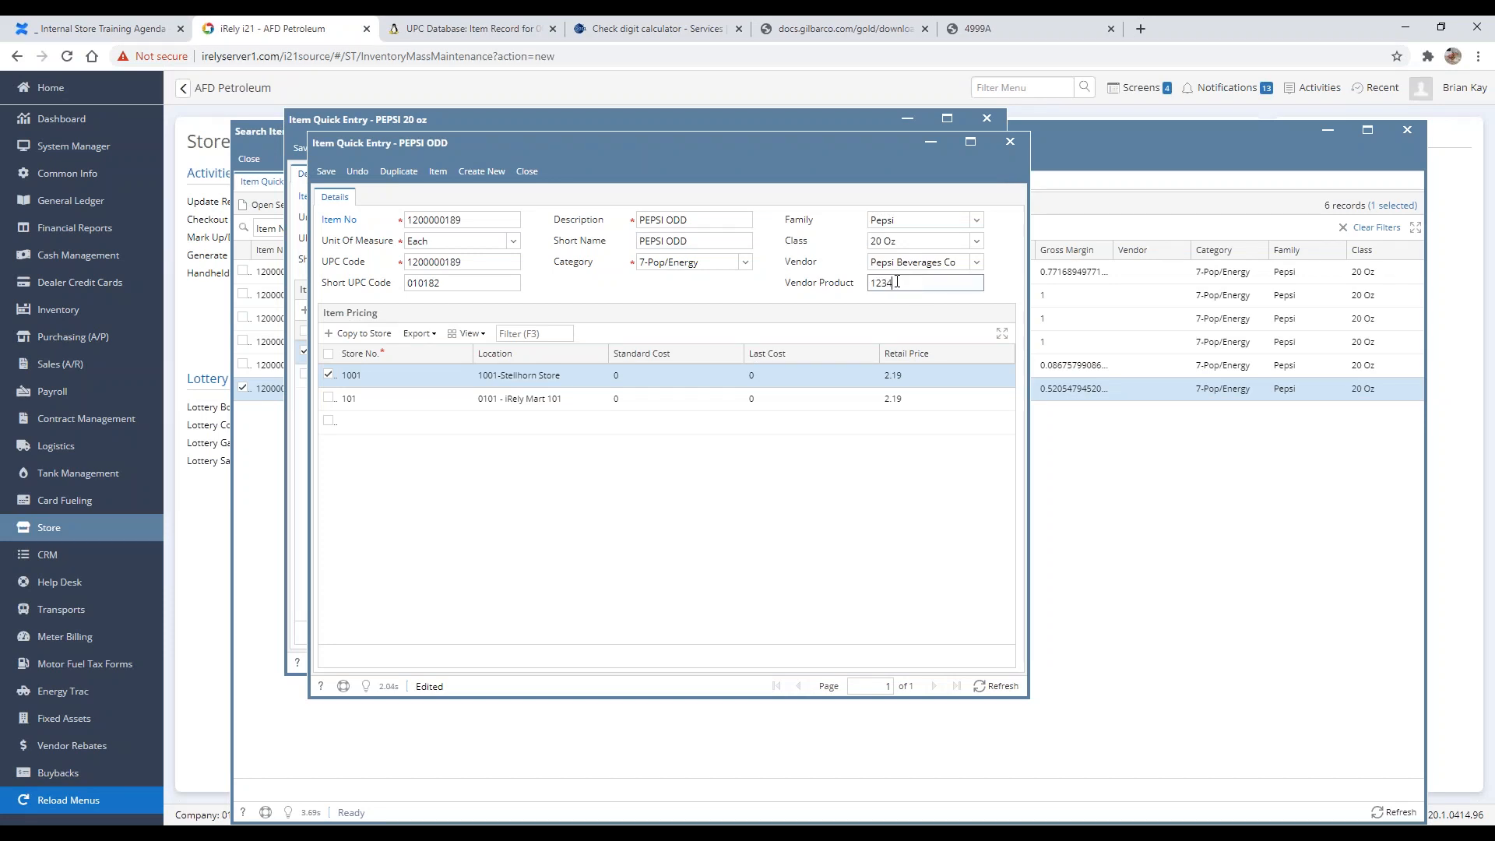
# Step: Attempt to save the item, then clear the short UPC code
pyautogui.click(317, 178)
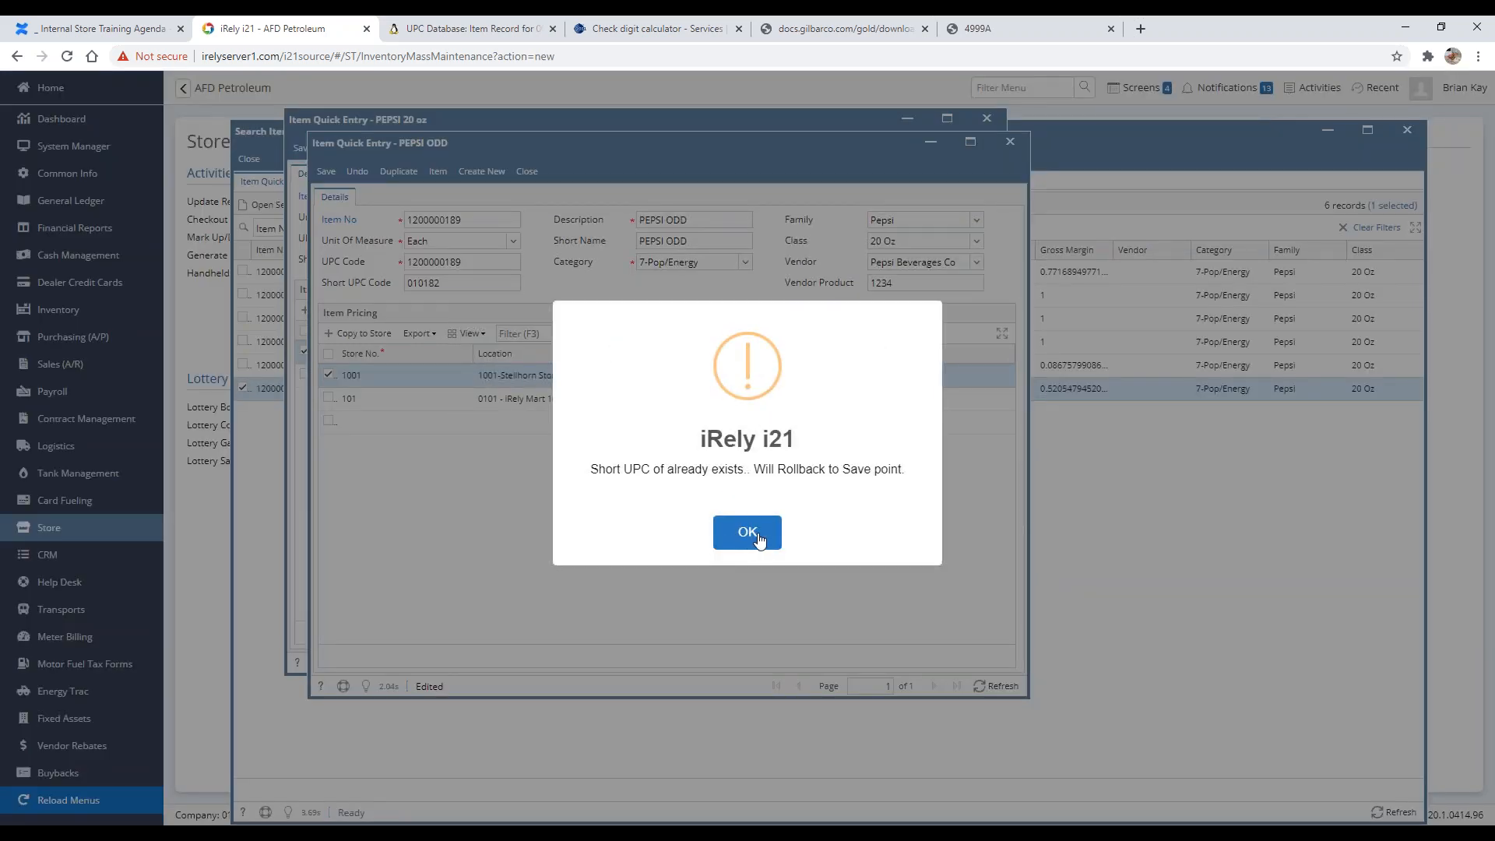
pyautogui.click(748, 533)
pyautogui.click(451, 285)
pyautogui.doubleClick(451, 285)
pyautogui.press('BackSpace')
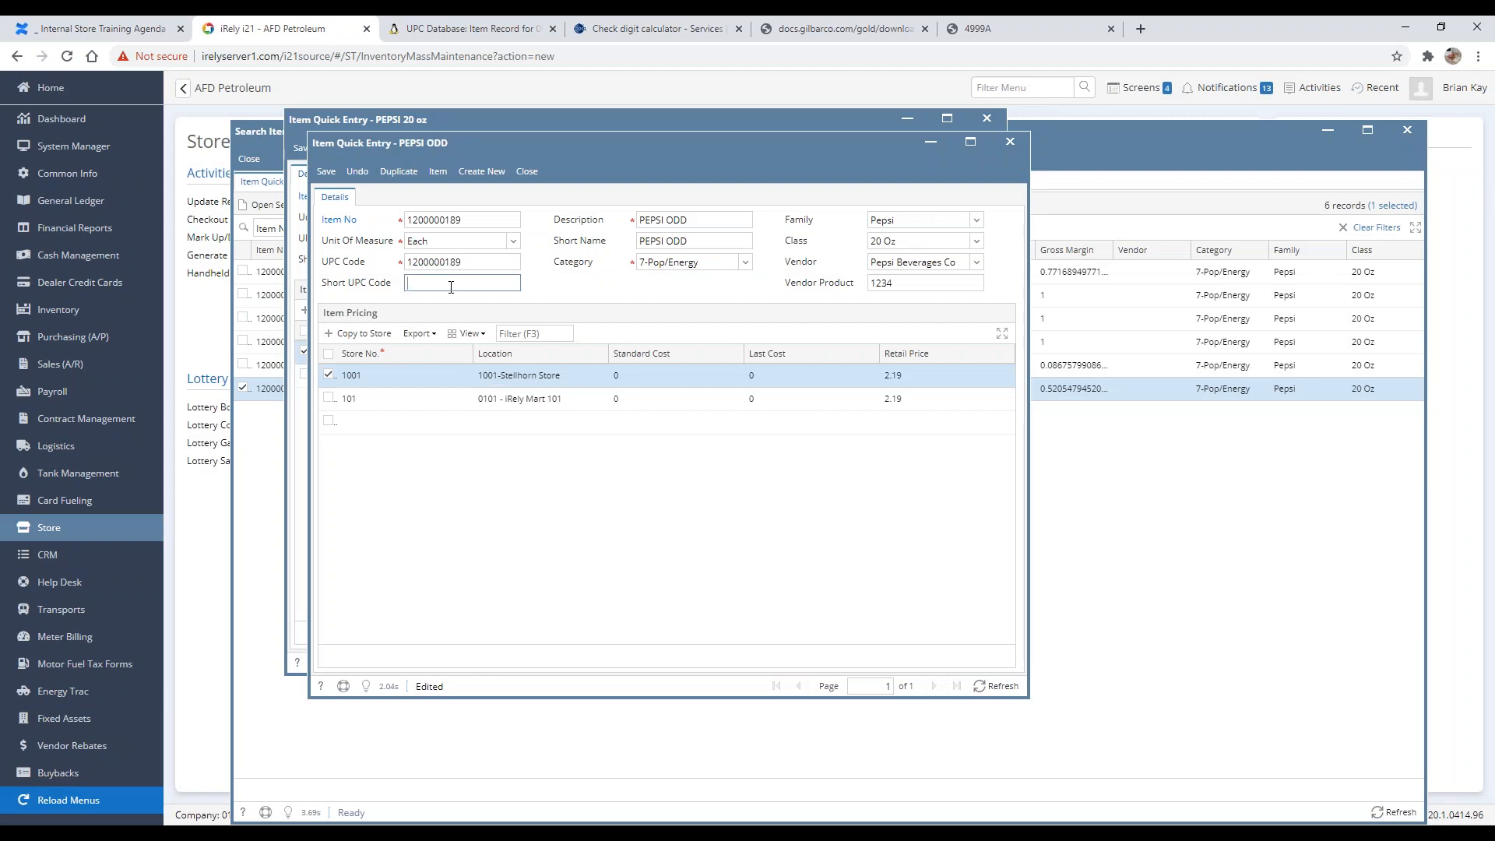
pyautogui.press('Tab')
# Step: Try saving once more, then close both Item Quick Entry windows without saving
pyautogui.click(326, 171)
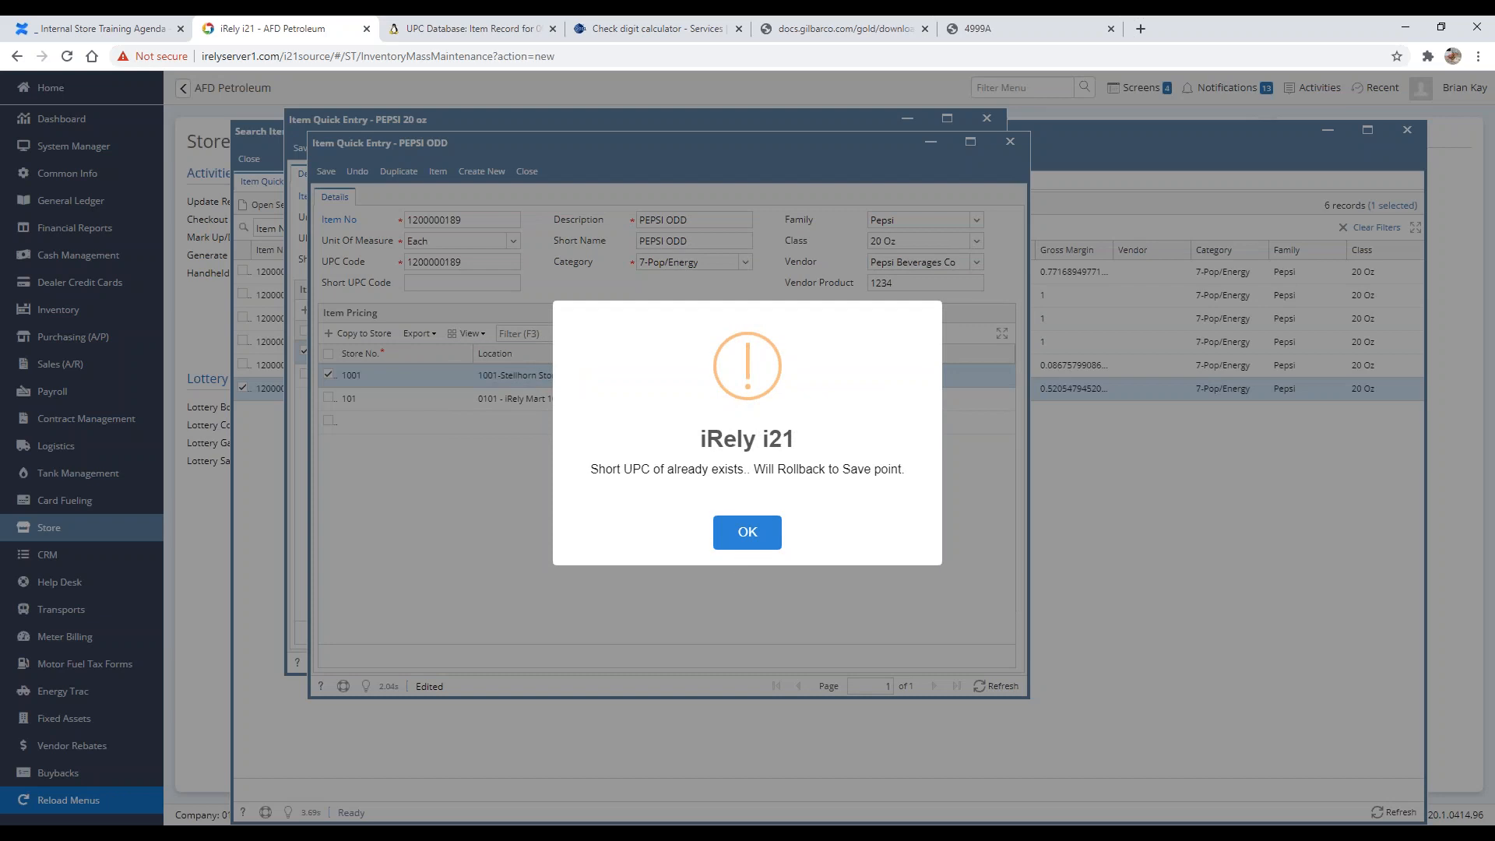
pyautogui.click(759, 539)
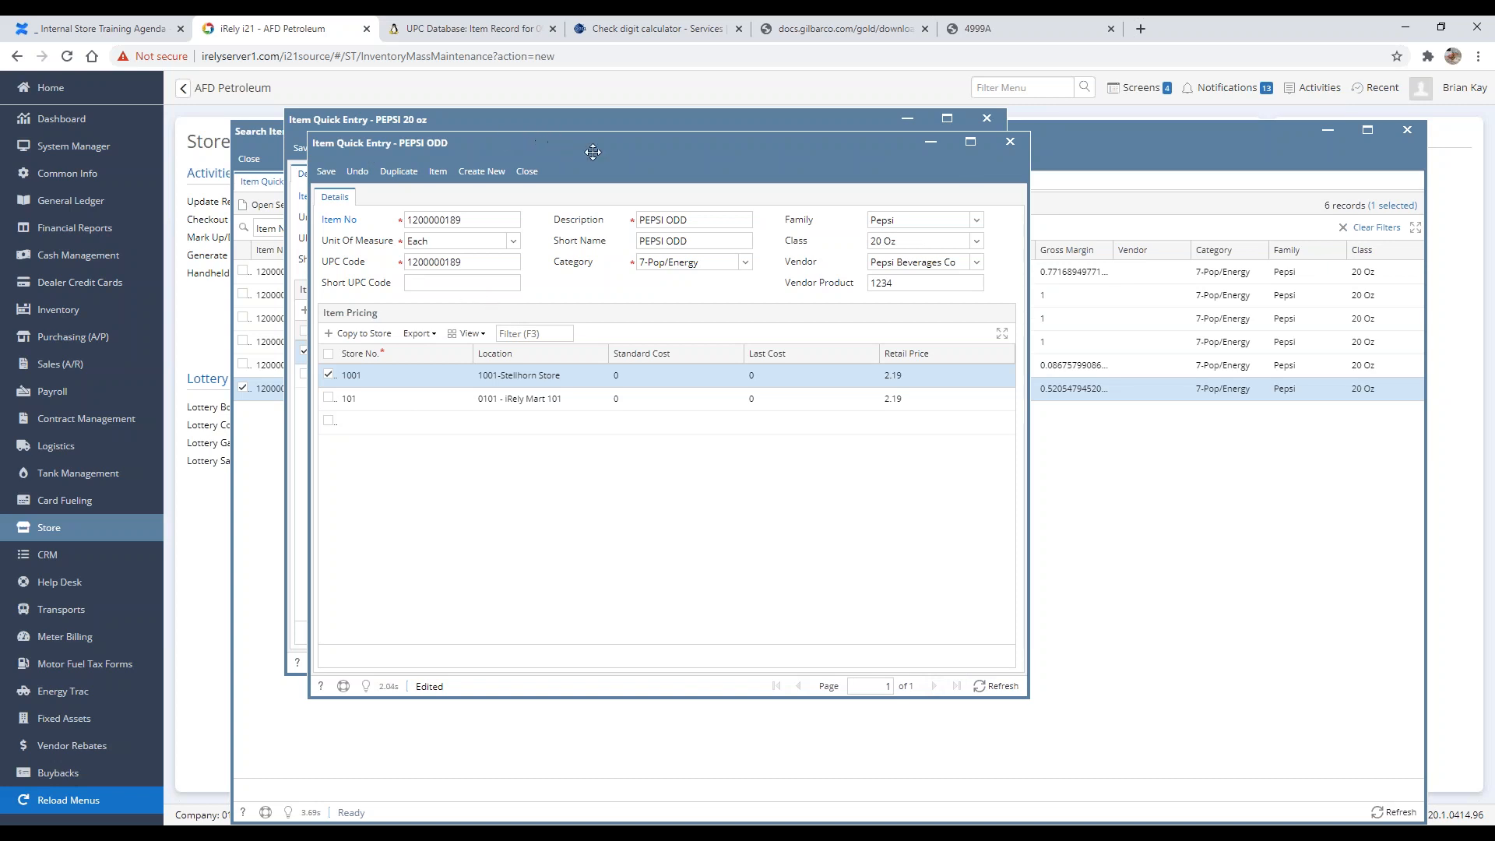
pyautogui.click(529, 172)
pyautogui.click(723, 531)
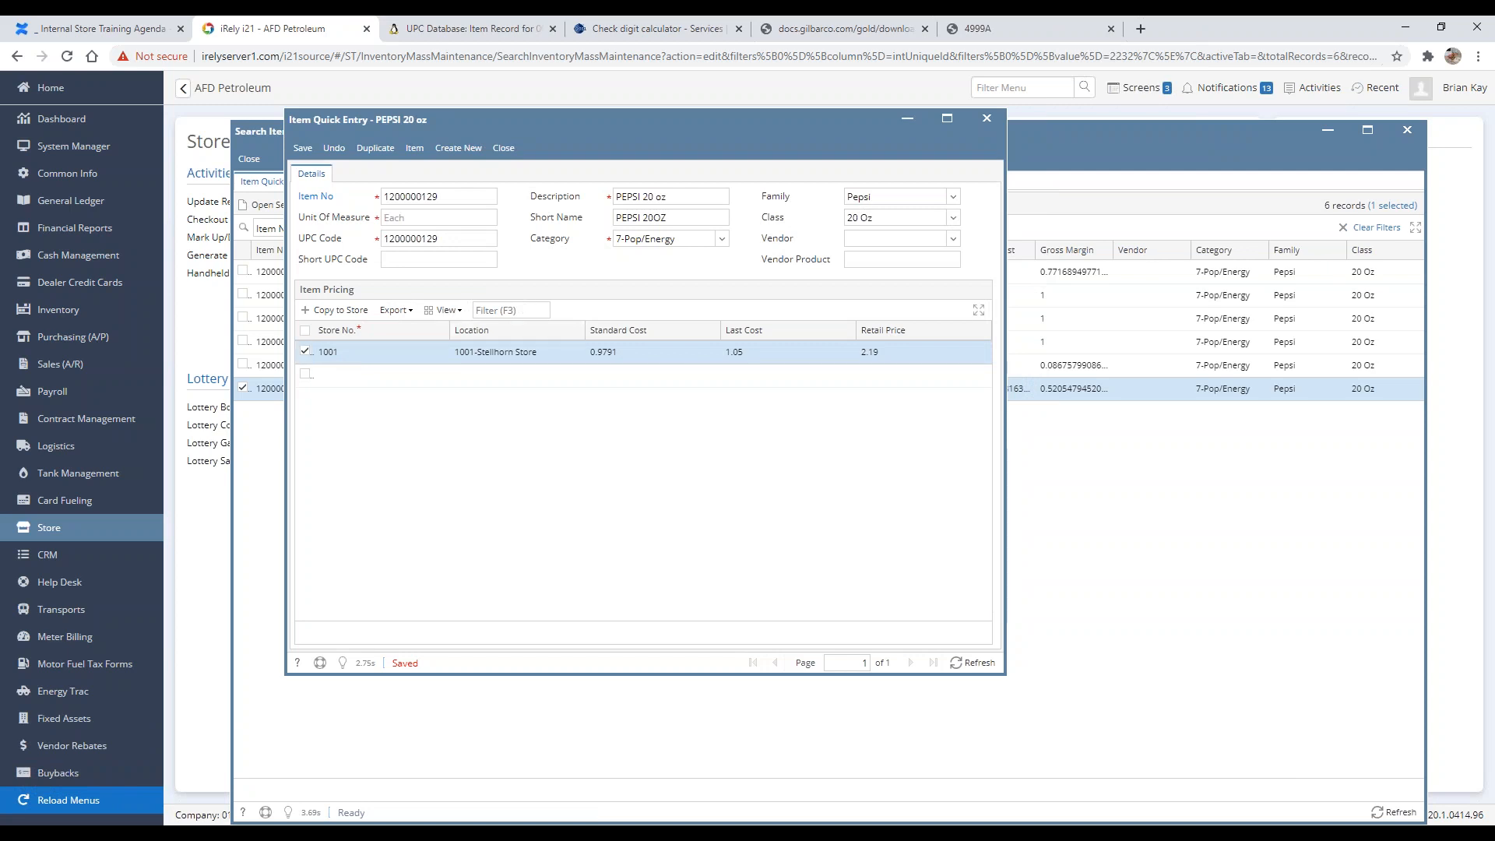
pyautogui.click(505, 148)
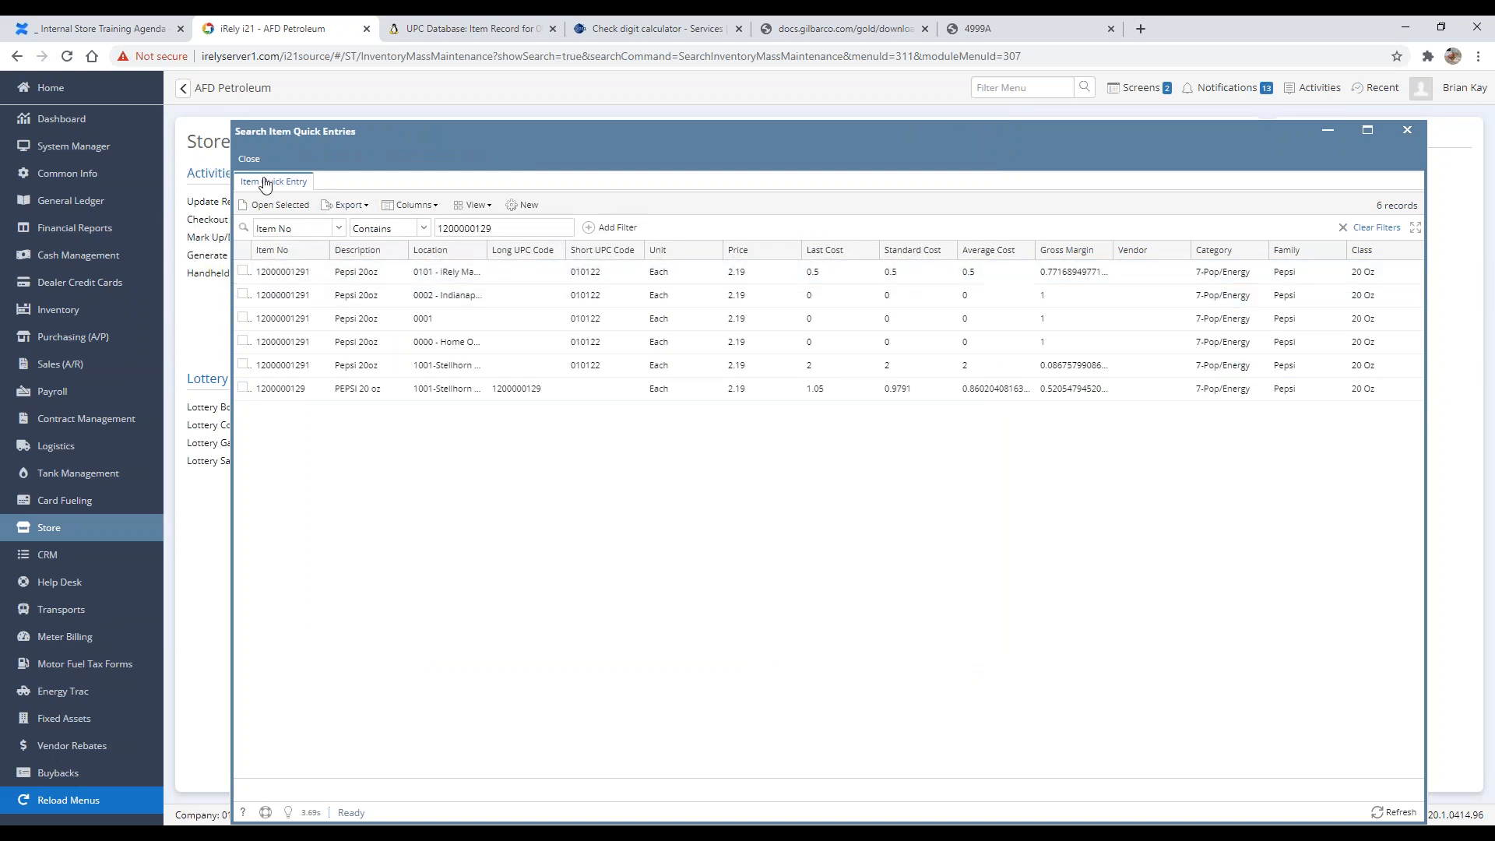
pyautogui.click(498, 228)
pyautogui.press('BackSpace')
pyautogui.press('BackSpace')
pyautogui.write('89')
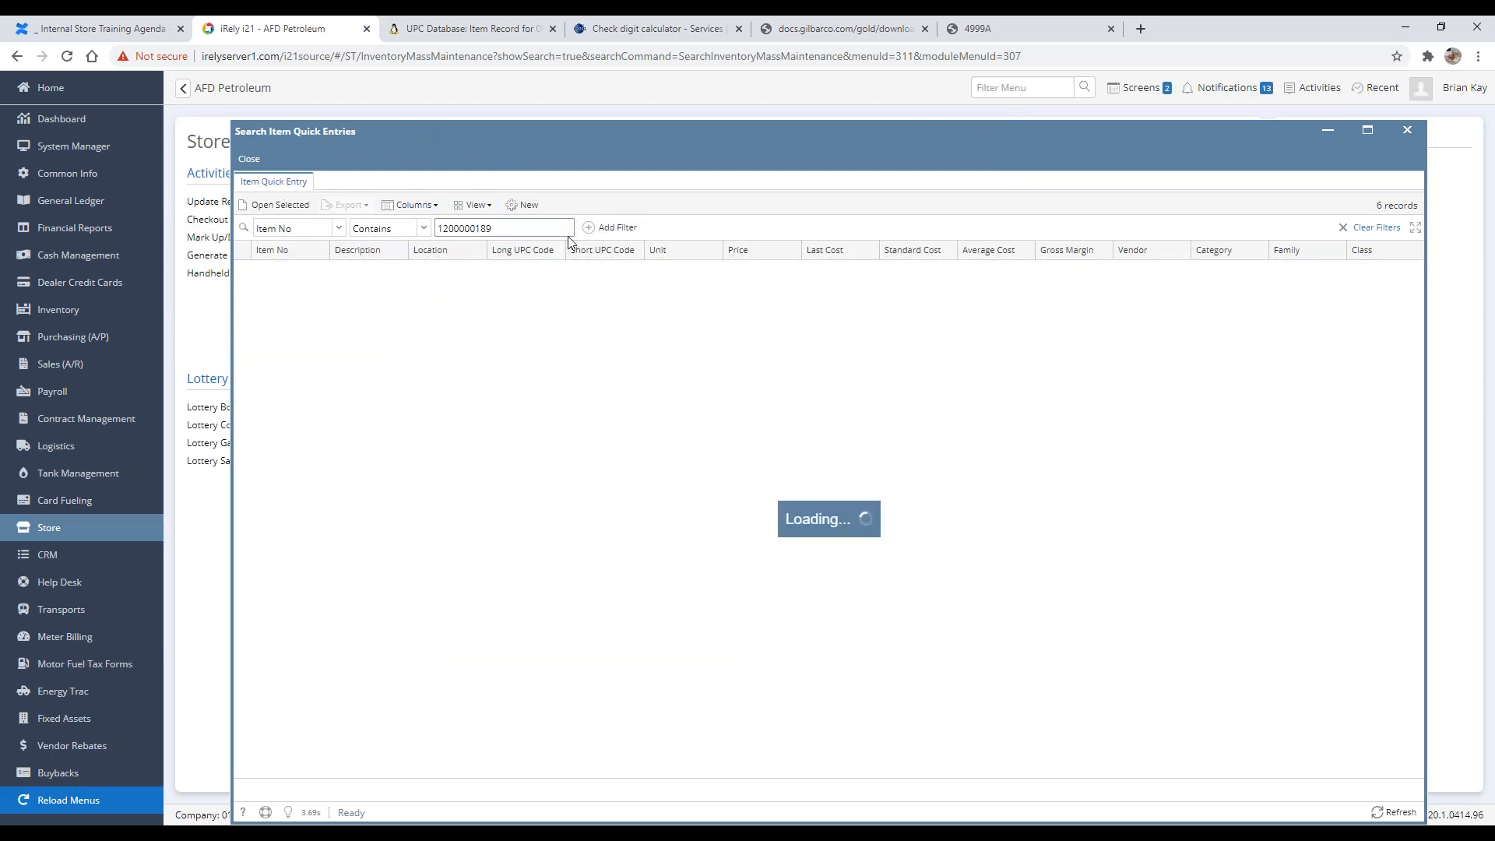
pyautogui.press('BackSpace')
pyautogui.press('BackSpace')
pyautogui.press('BackSpace')
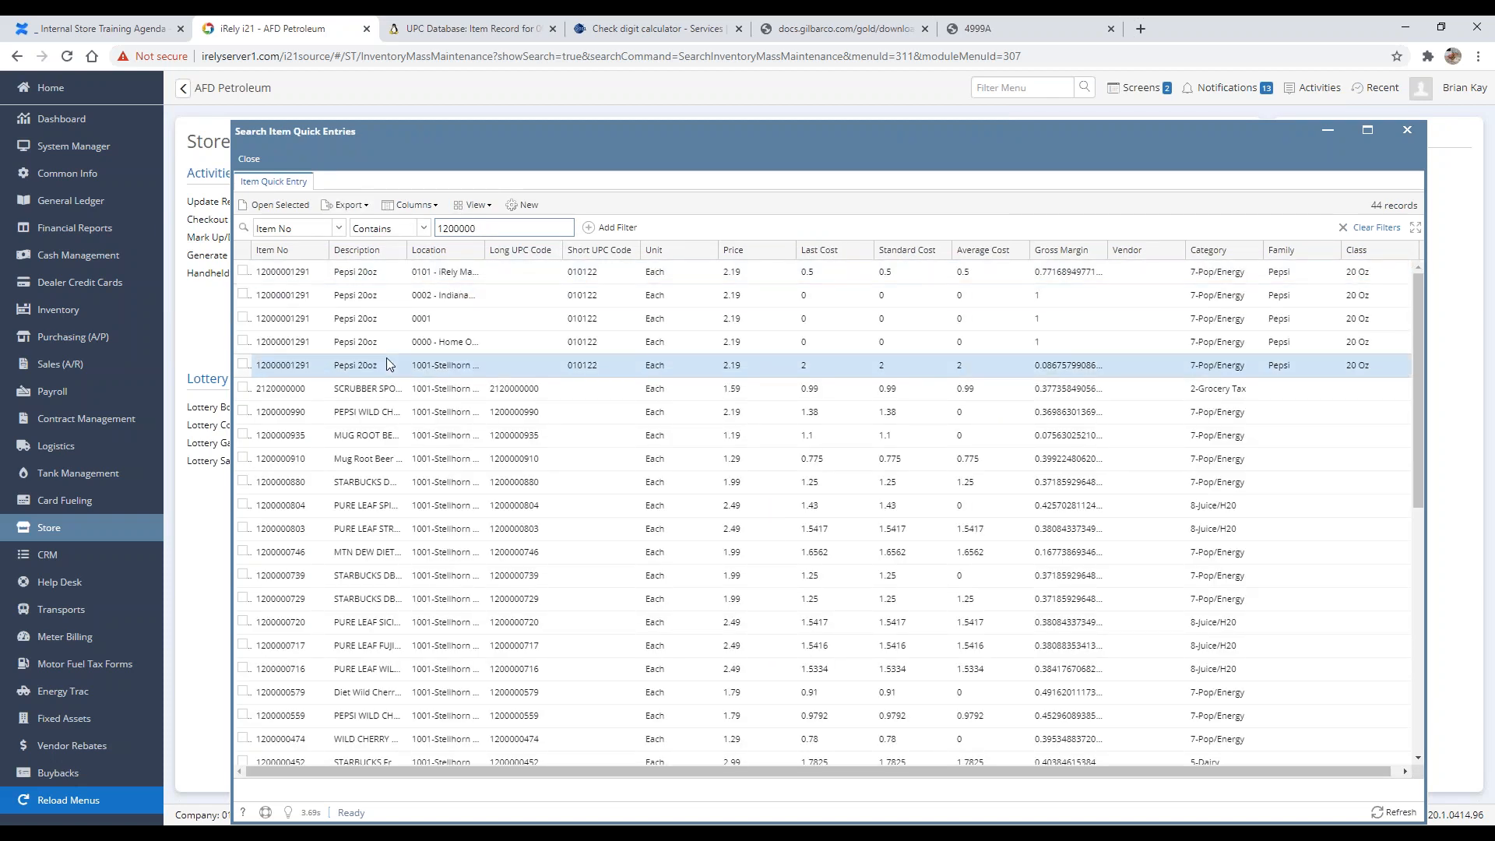
# Step: Scroll the results and add a description filter for odd, then clear it
pyautogui.scroll(-1, 386, 357)
pyautogui.scroll(-6, 366, 417)
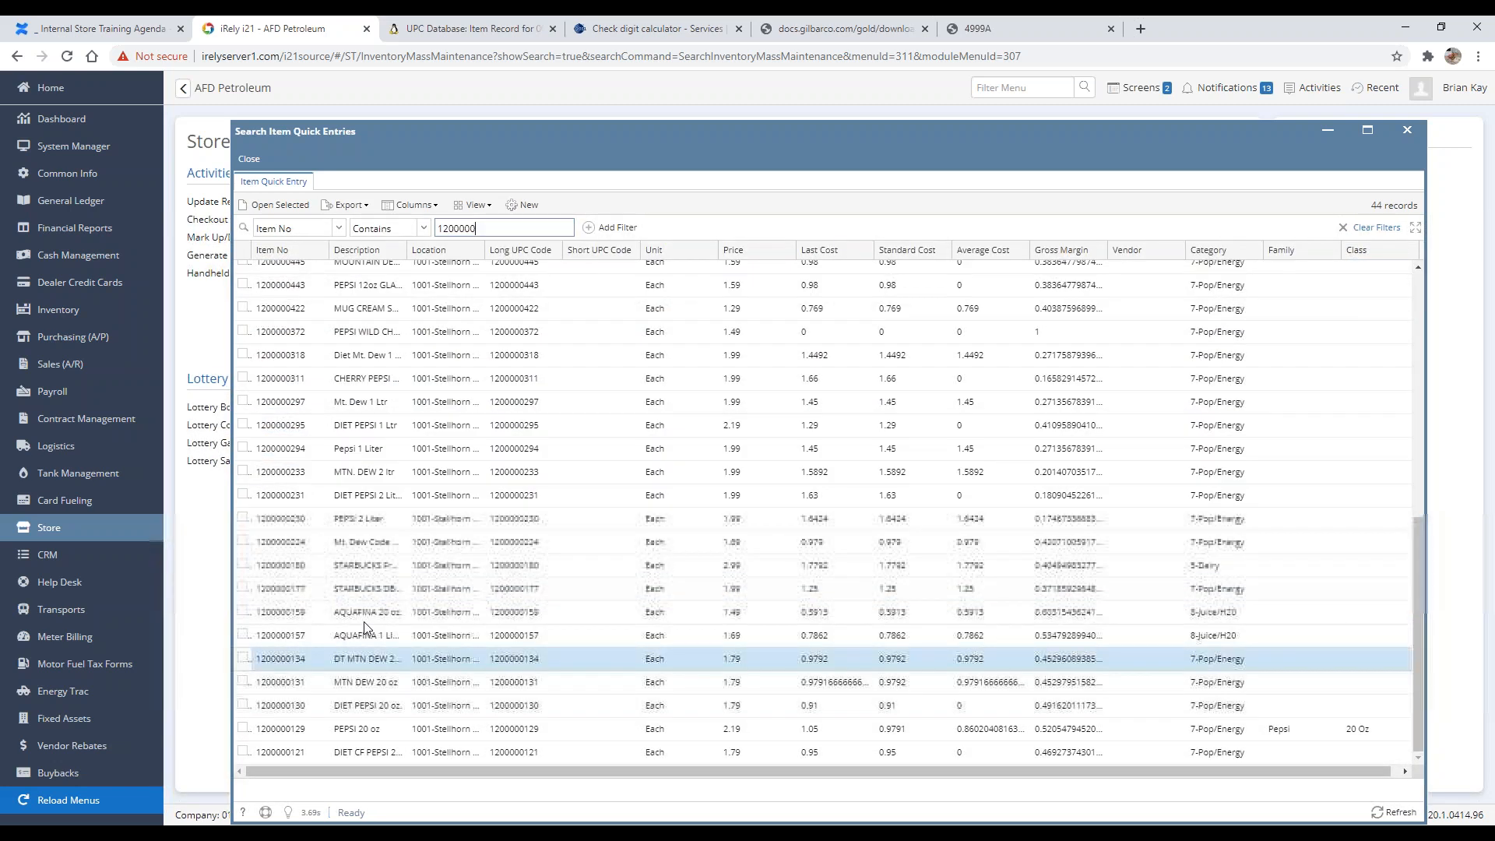
pyautogui.click(399, 250)
pyautogui.click(413, 309)
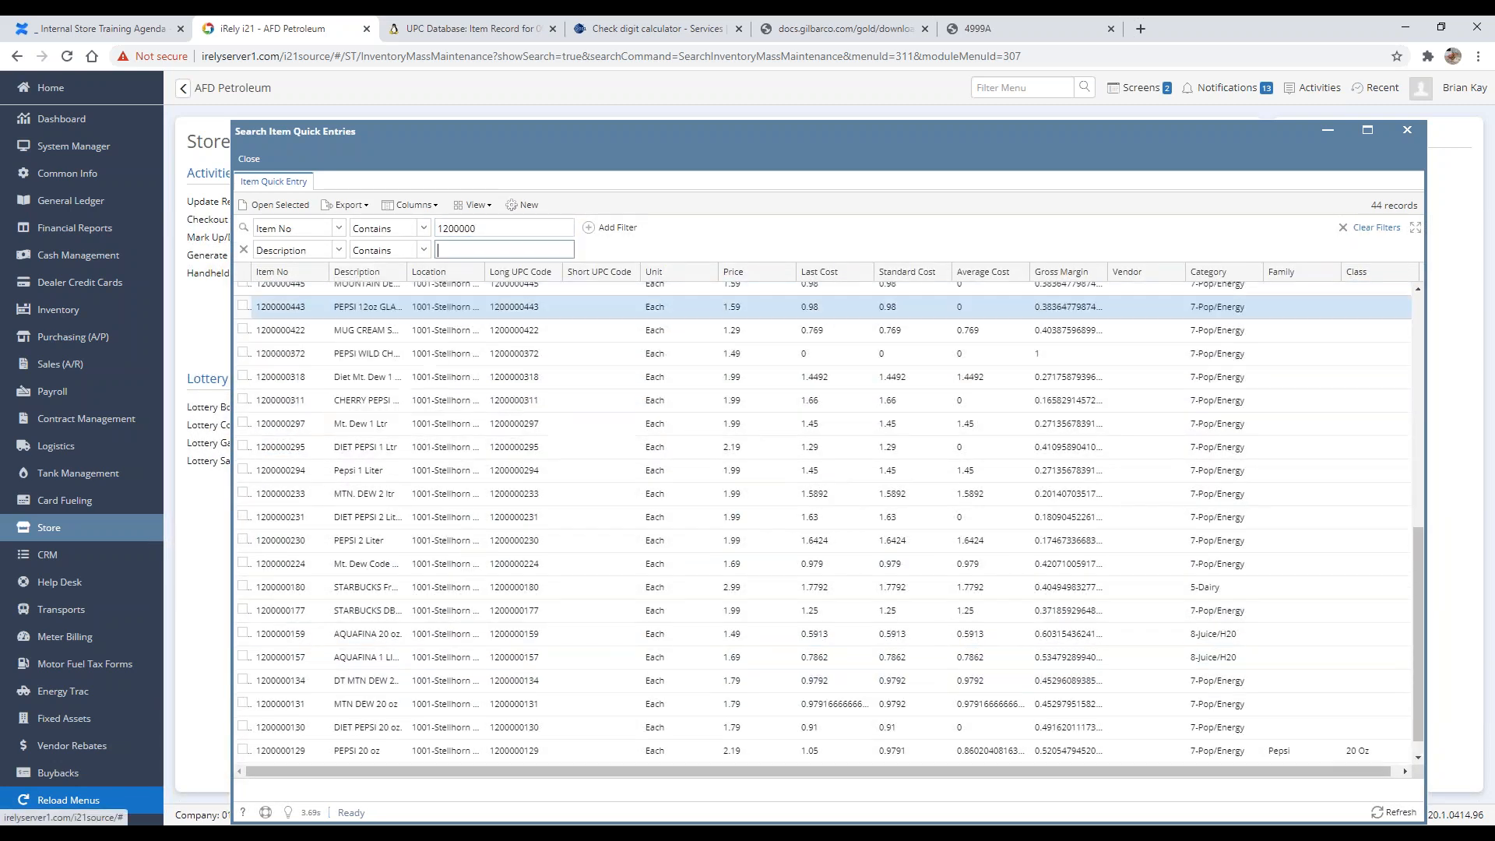
pyautogui.write('odd')
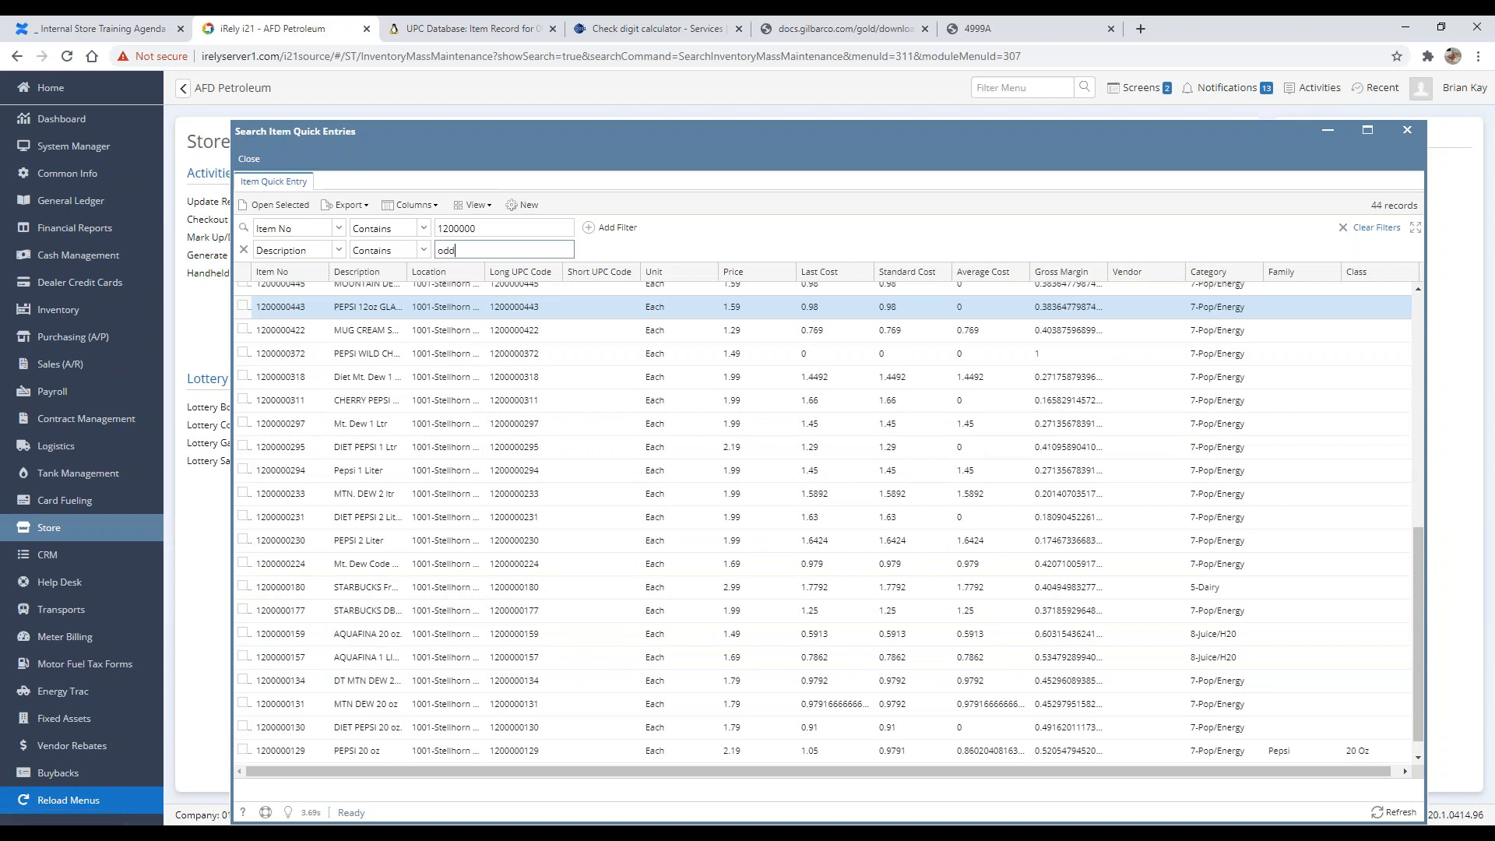
pyautogui.doubleClick(474, 248)
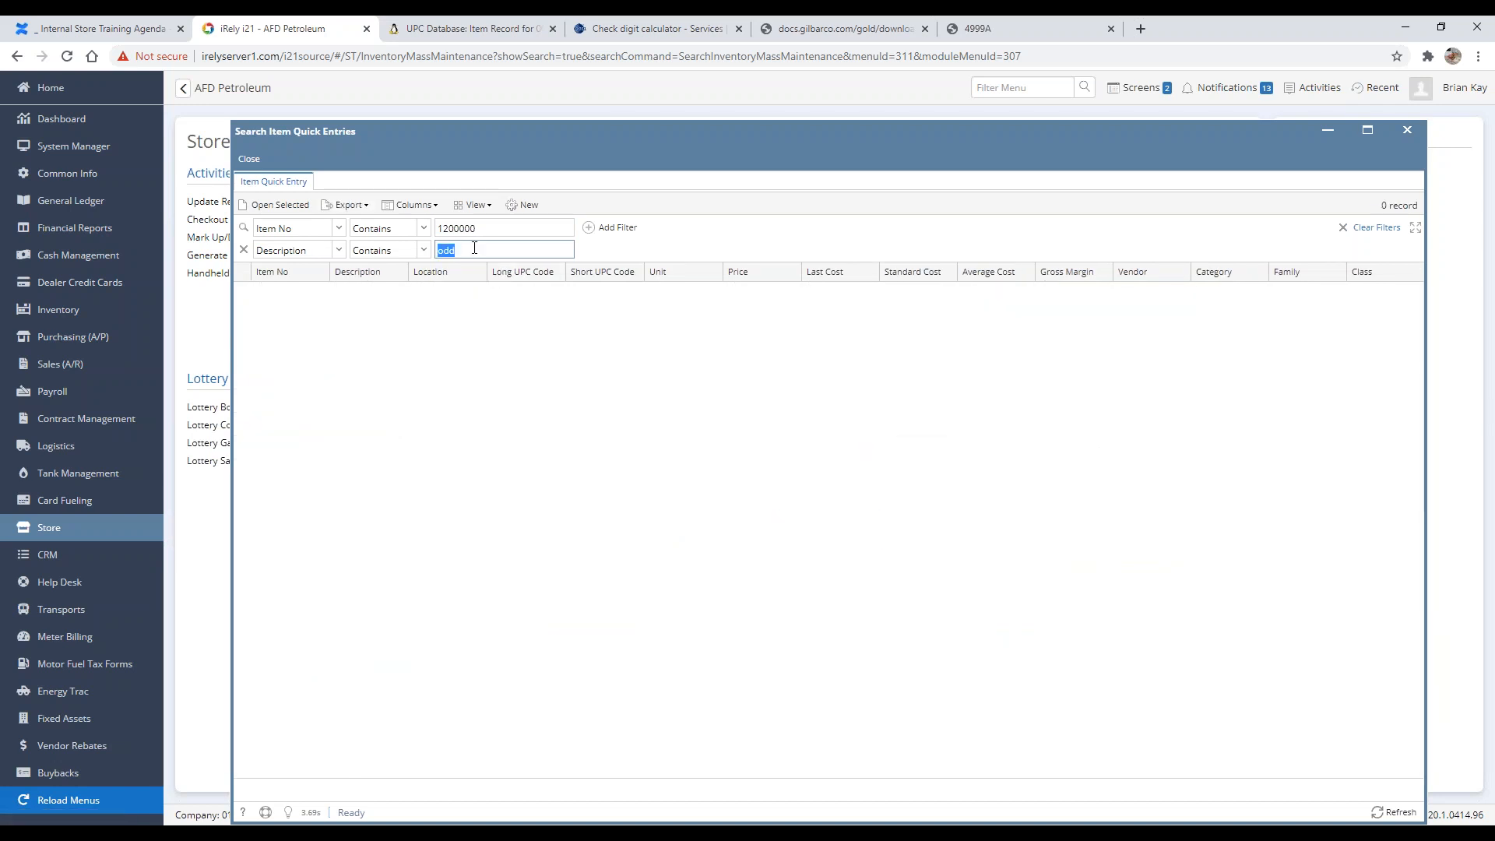
pyautogui.press('BackSpace')
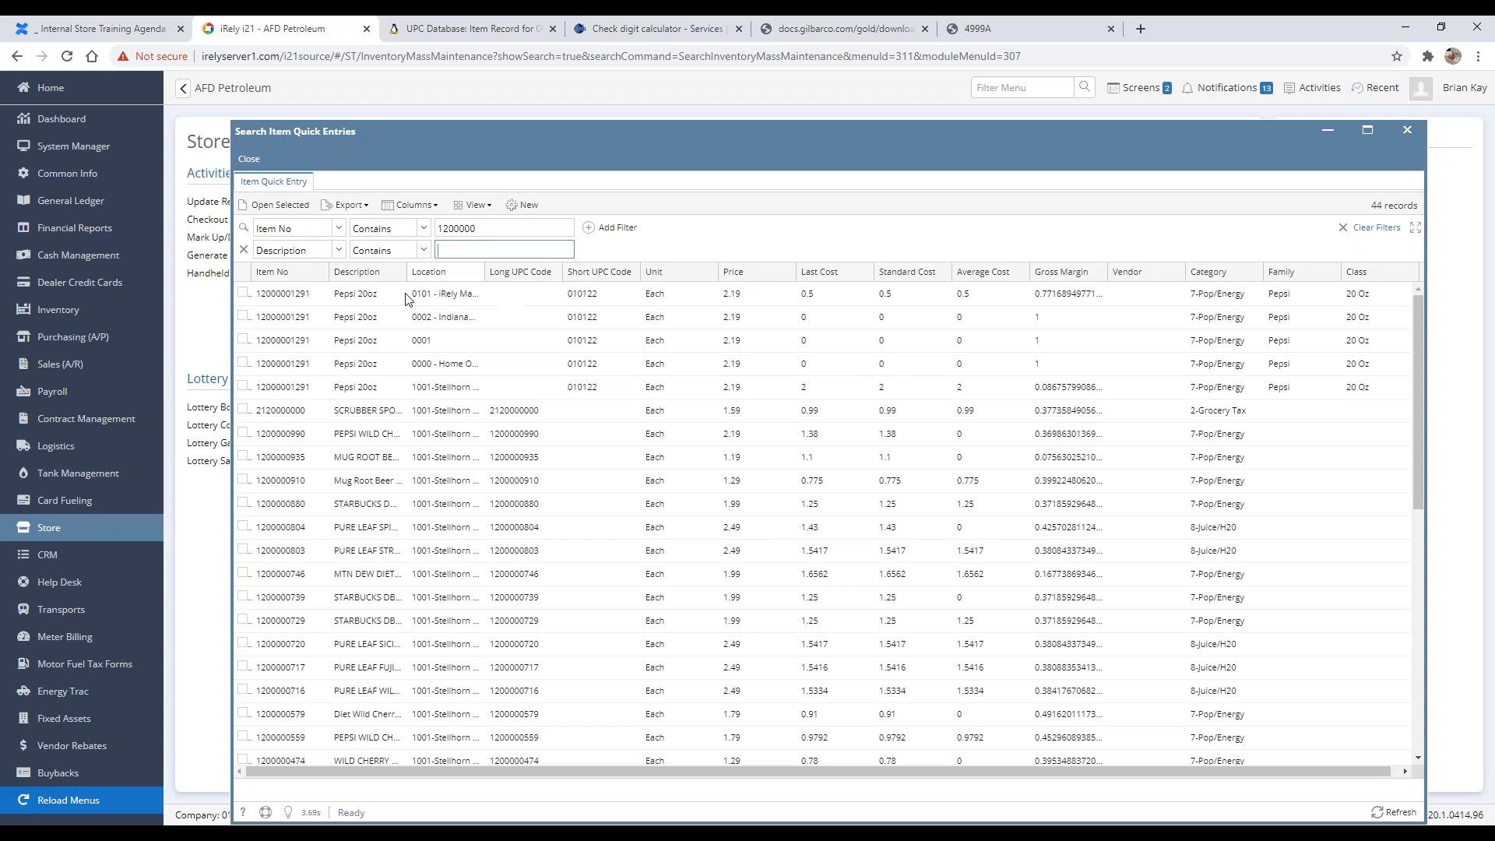
# Step: Close the item search and highlight the Update Register topic in the training agenda
pyautogui.click(249, 159)
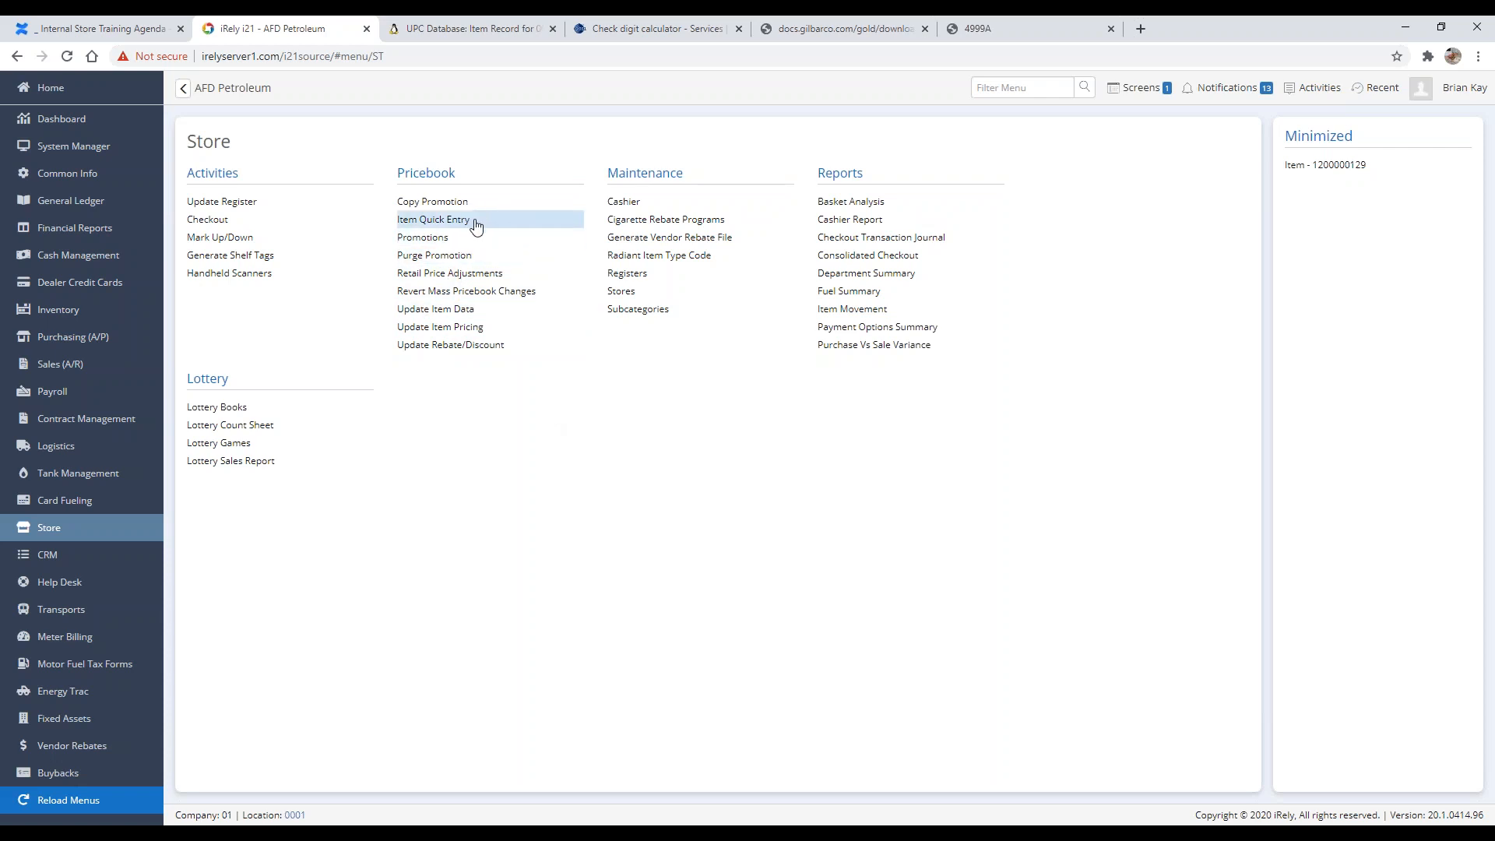
pyautogui.click(1463, 167)
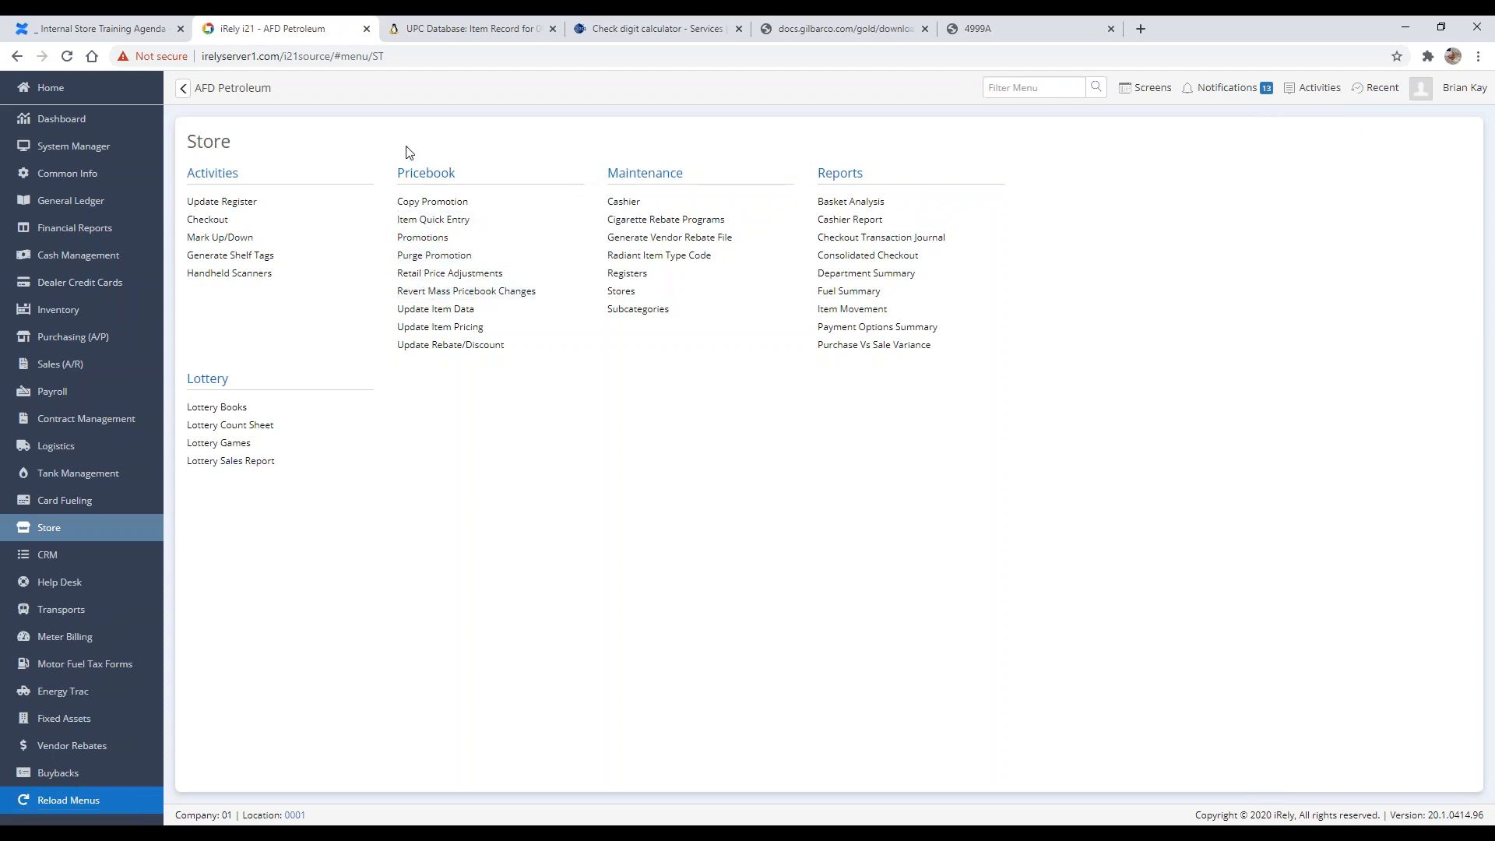
pyautogui.click(94, 30)
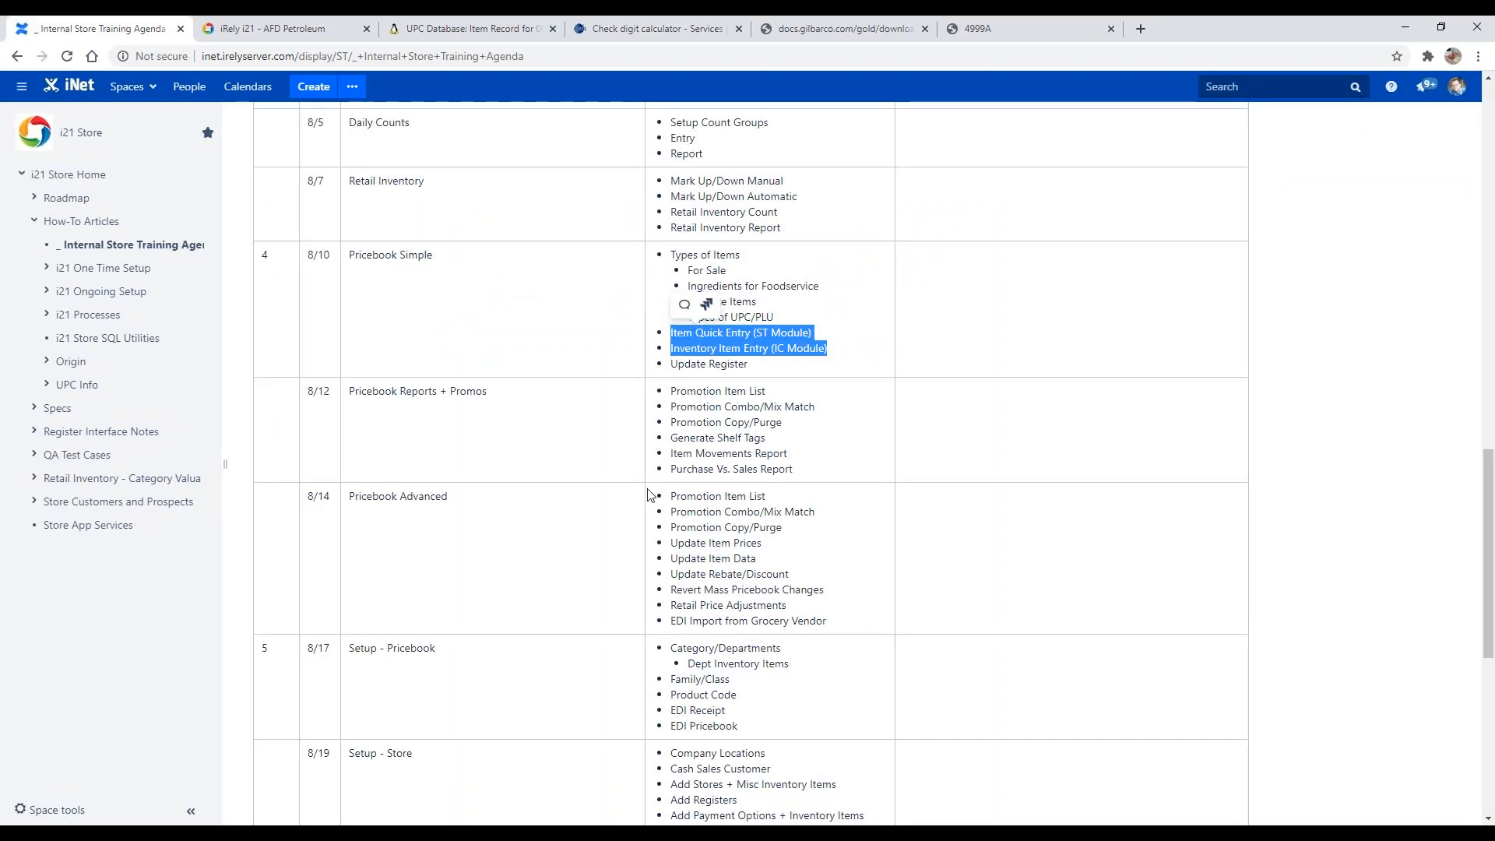
pyautogui.click(719, 366)
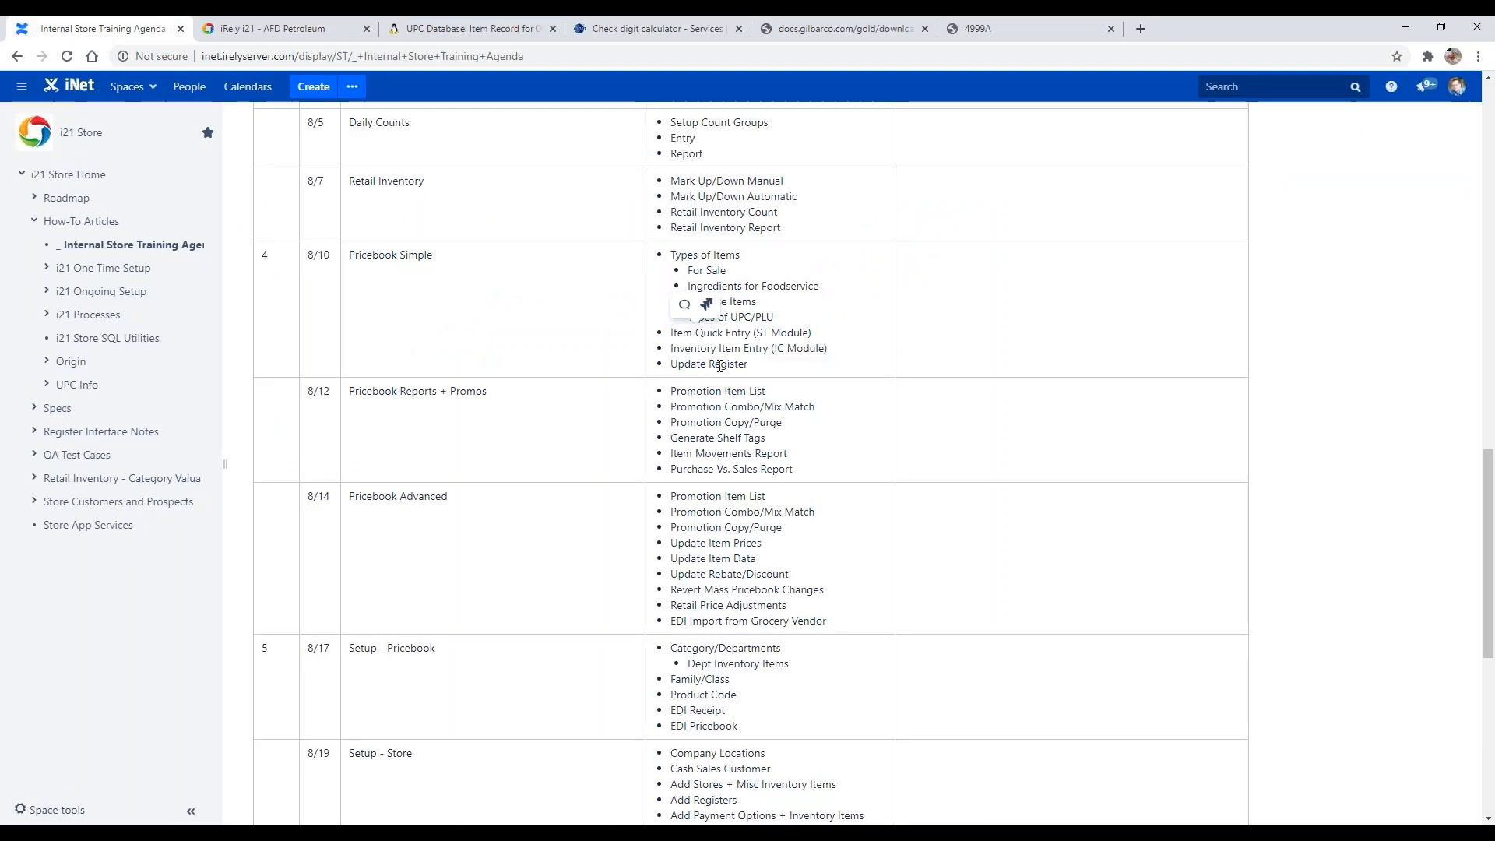
pyautogui.tripleClick(719, 366)
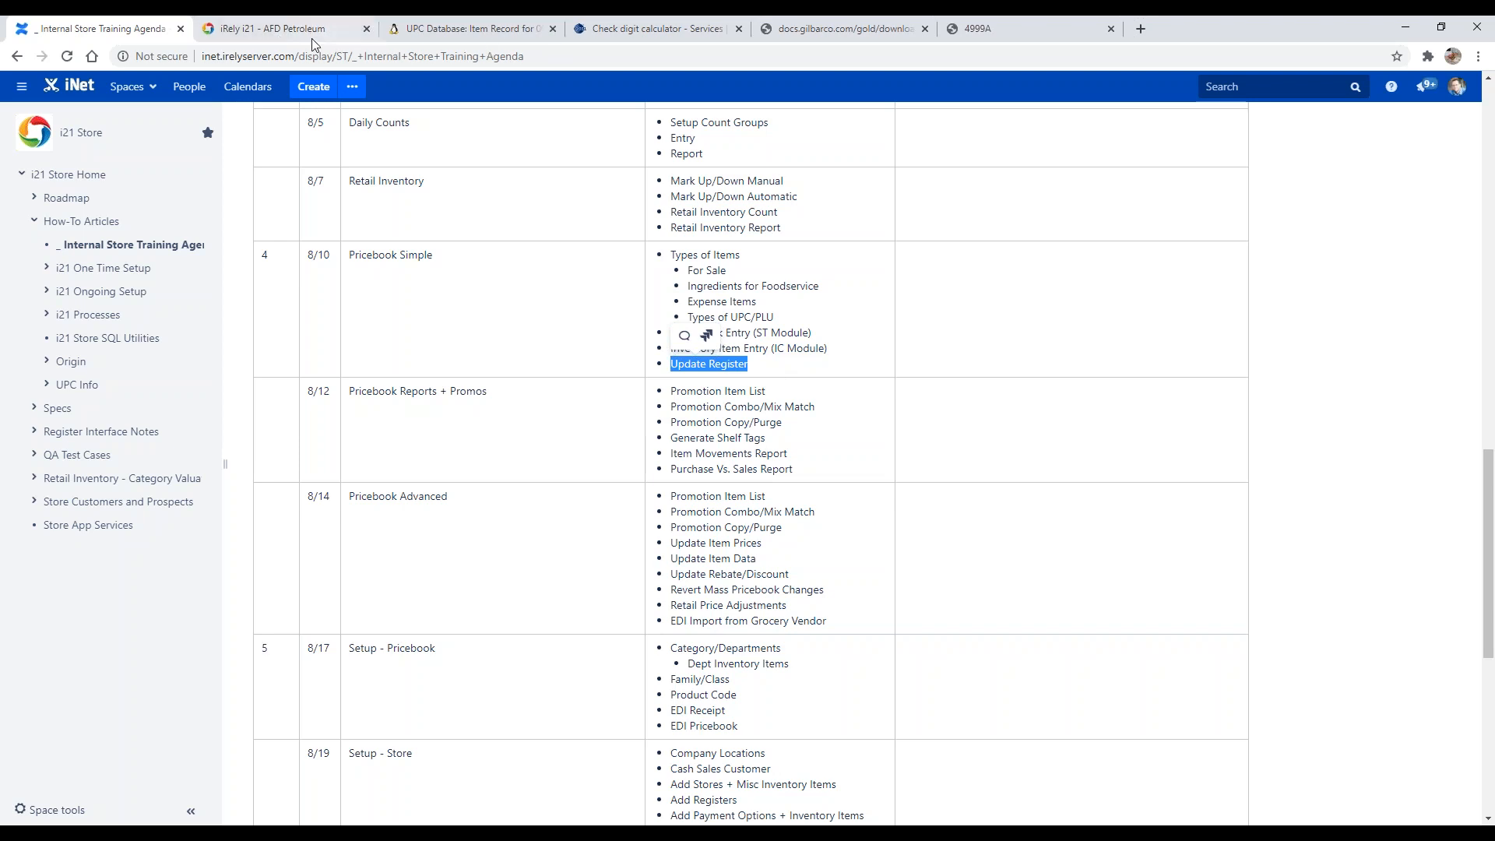
# Step: Open Update Register in i21 and select store 1001
pyautogui.click(265, 26)
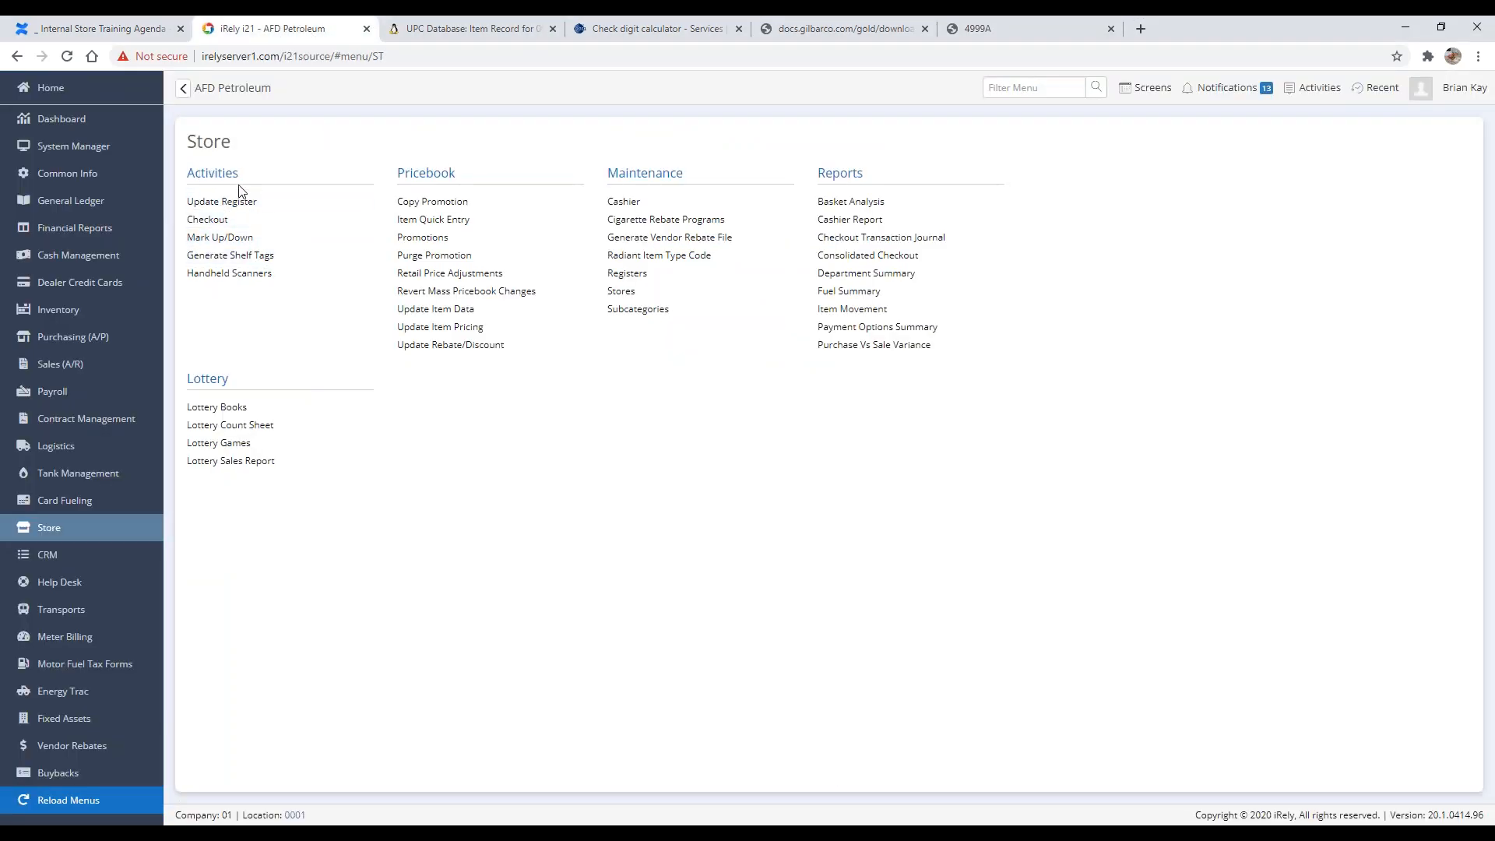
pyautogui.click(256, 209)
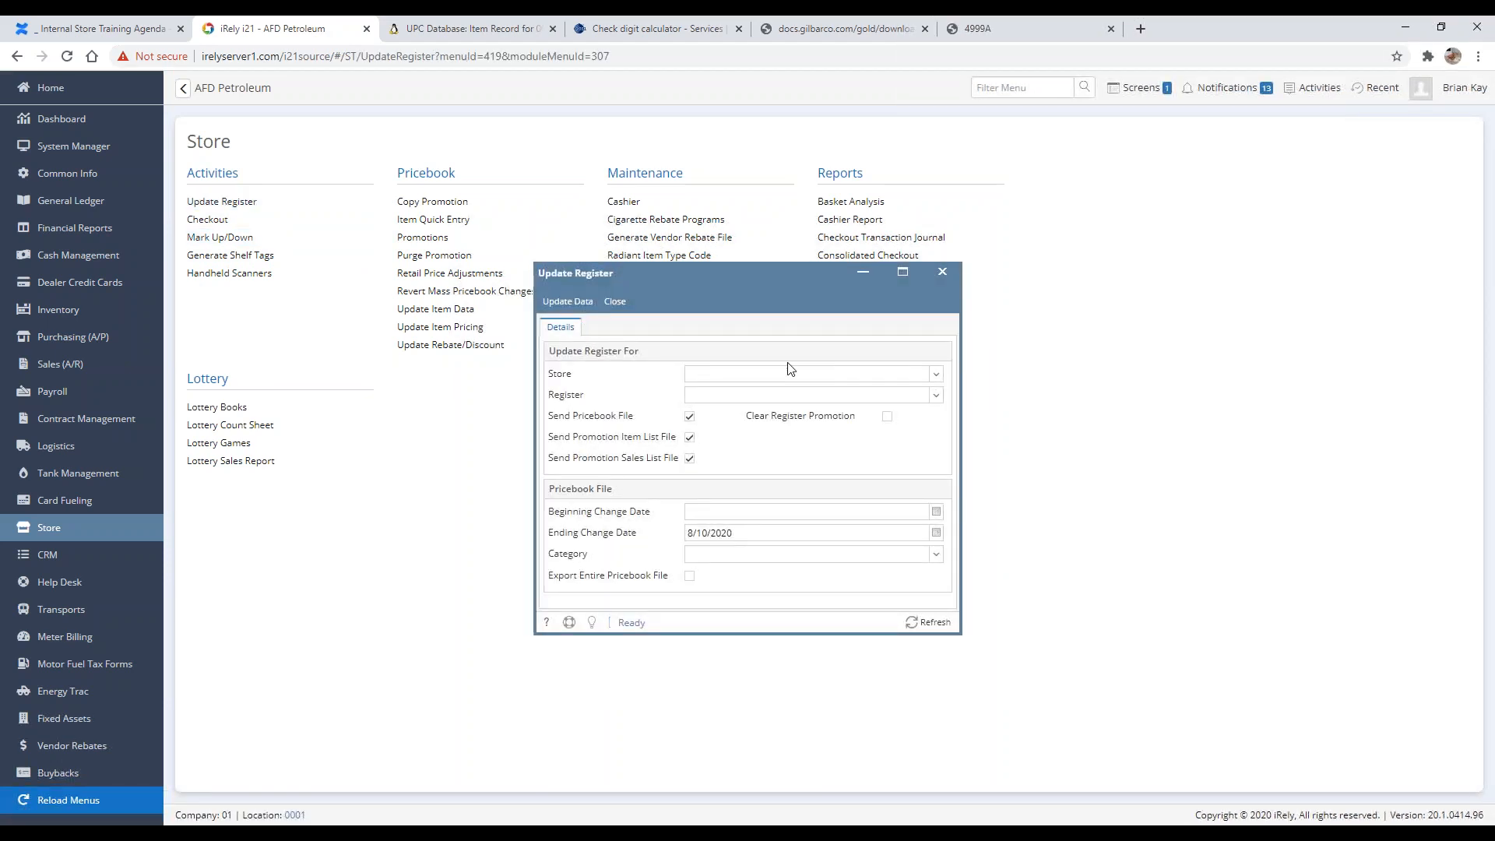
pyautogui.click(744, 376)
pyautogui.click(938, 375)
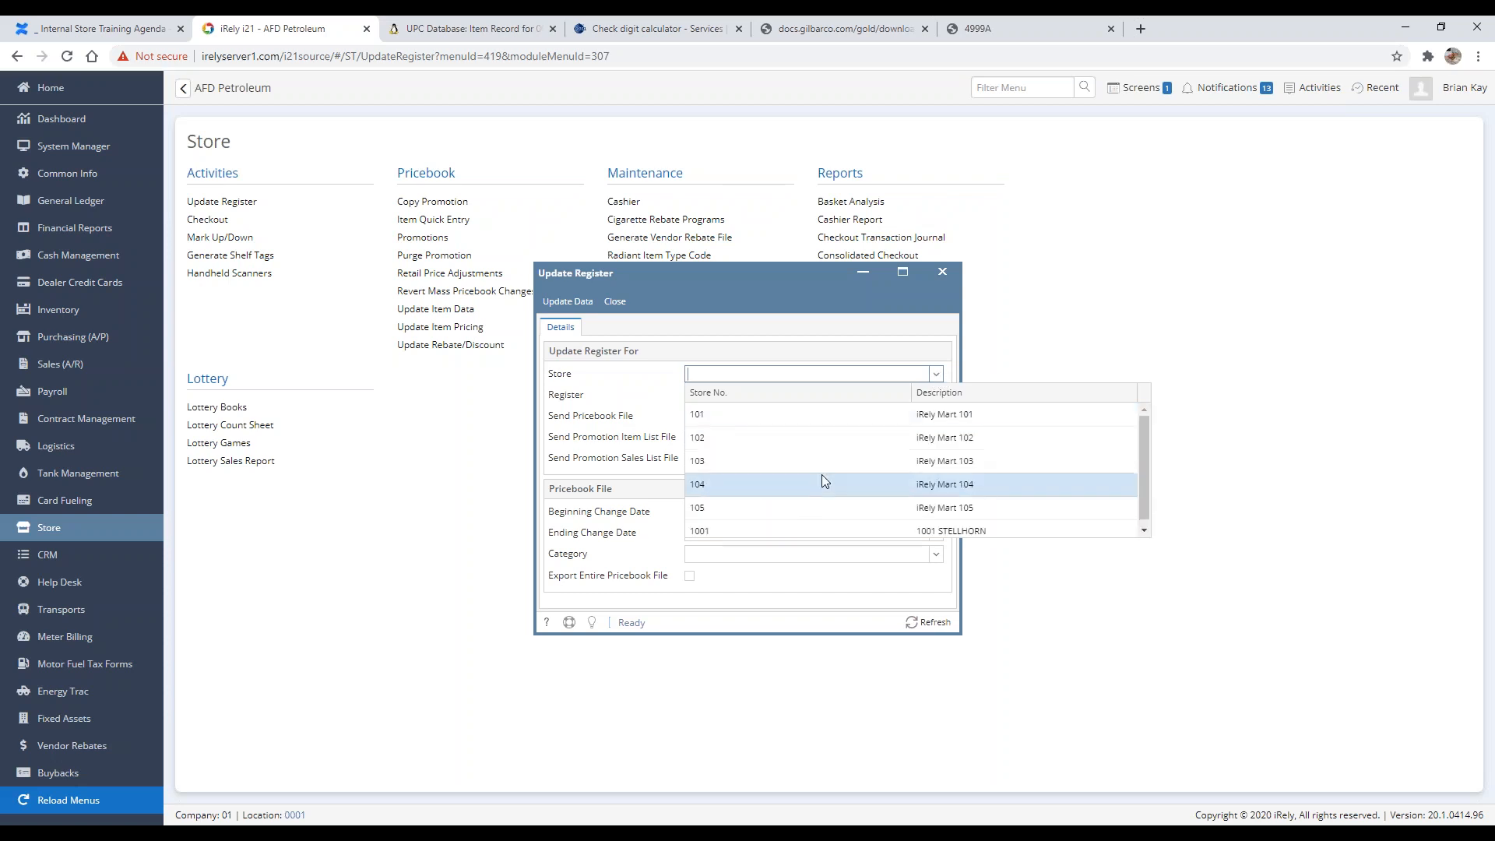
pyautogui.click(744, 529)
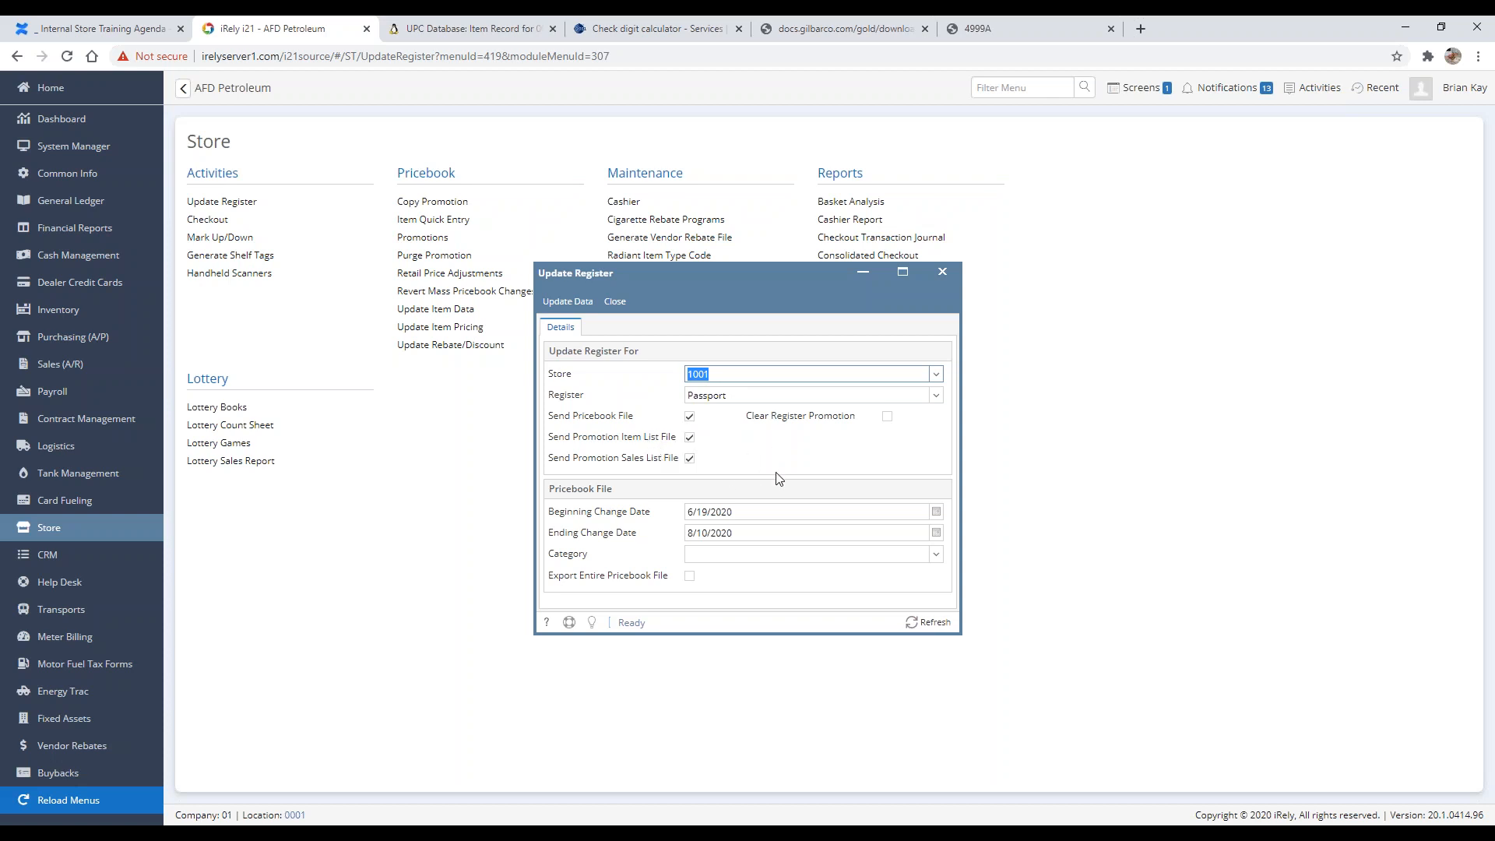
# Step: Review the change dates and category options, and run Update Data for store 1001
pyautogui.click(775, 514)
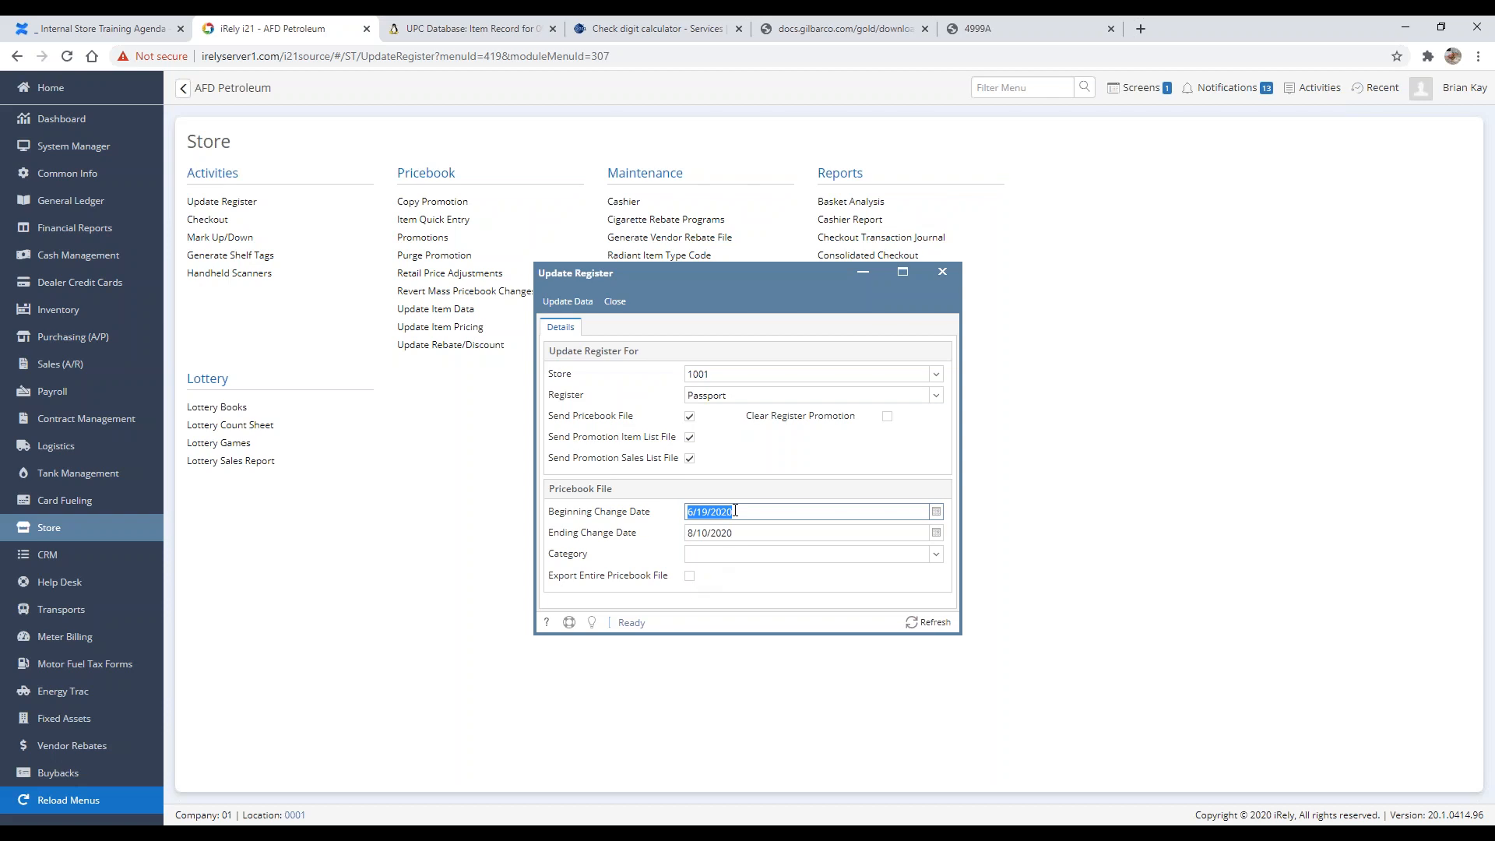
pyautogui.click(937, 553)
pyautogui.click(787, 557)
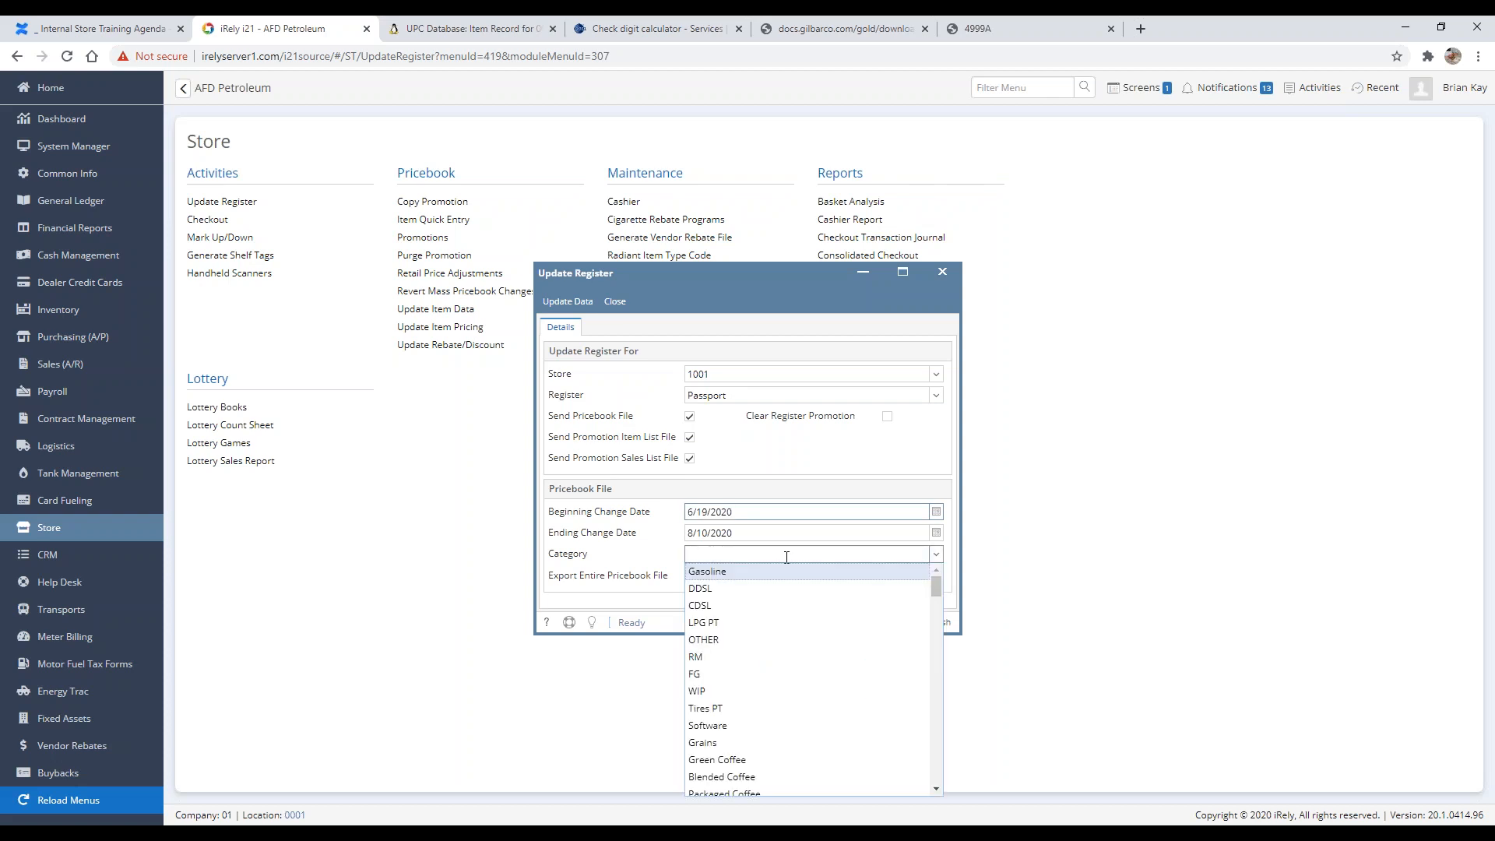
pyautogui.click(645, 549)
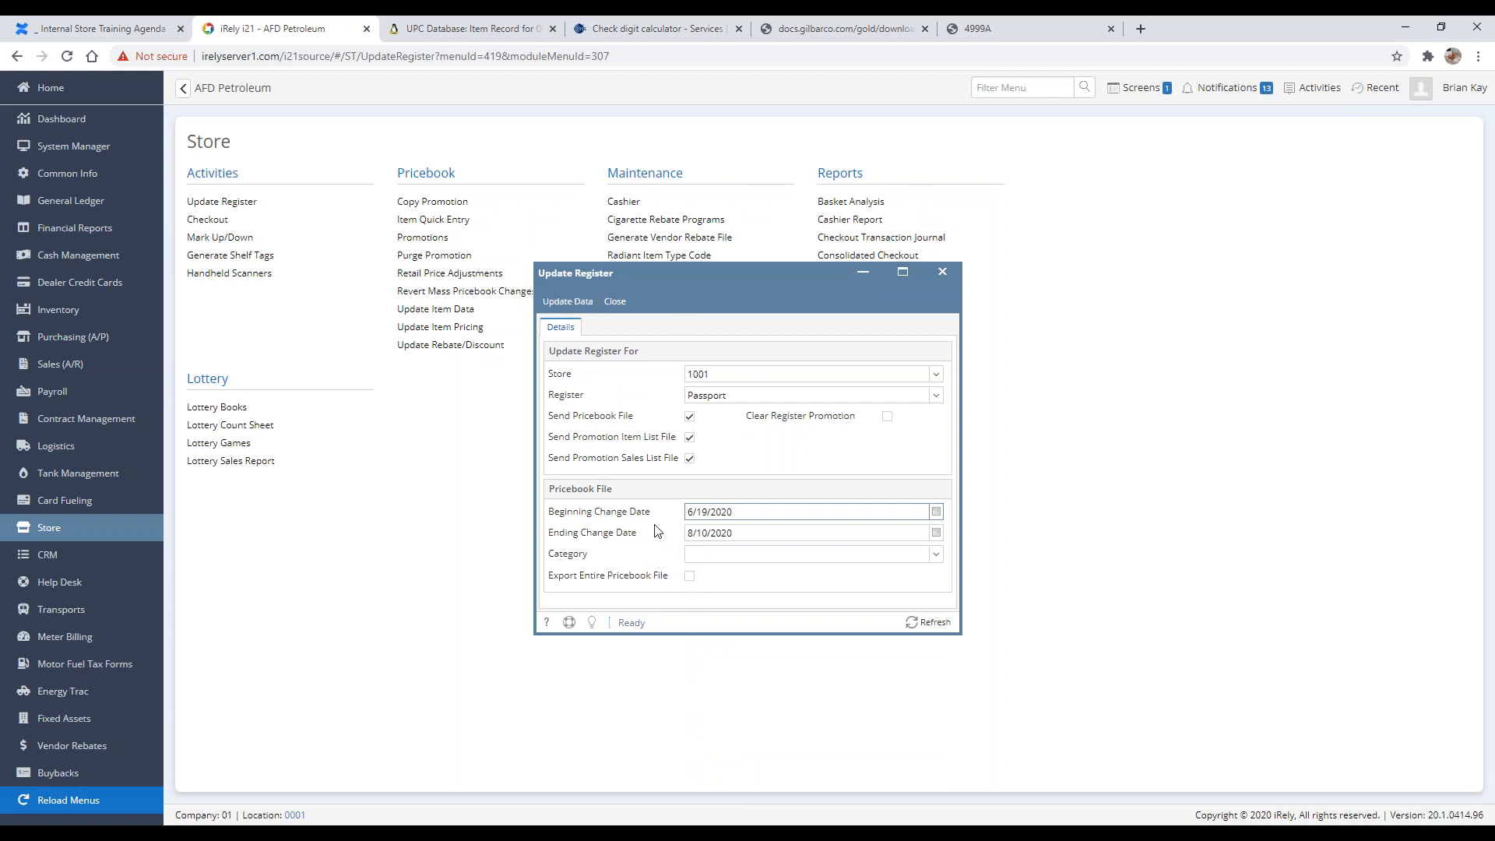
pyautogui.click(578, 310)
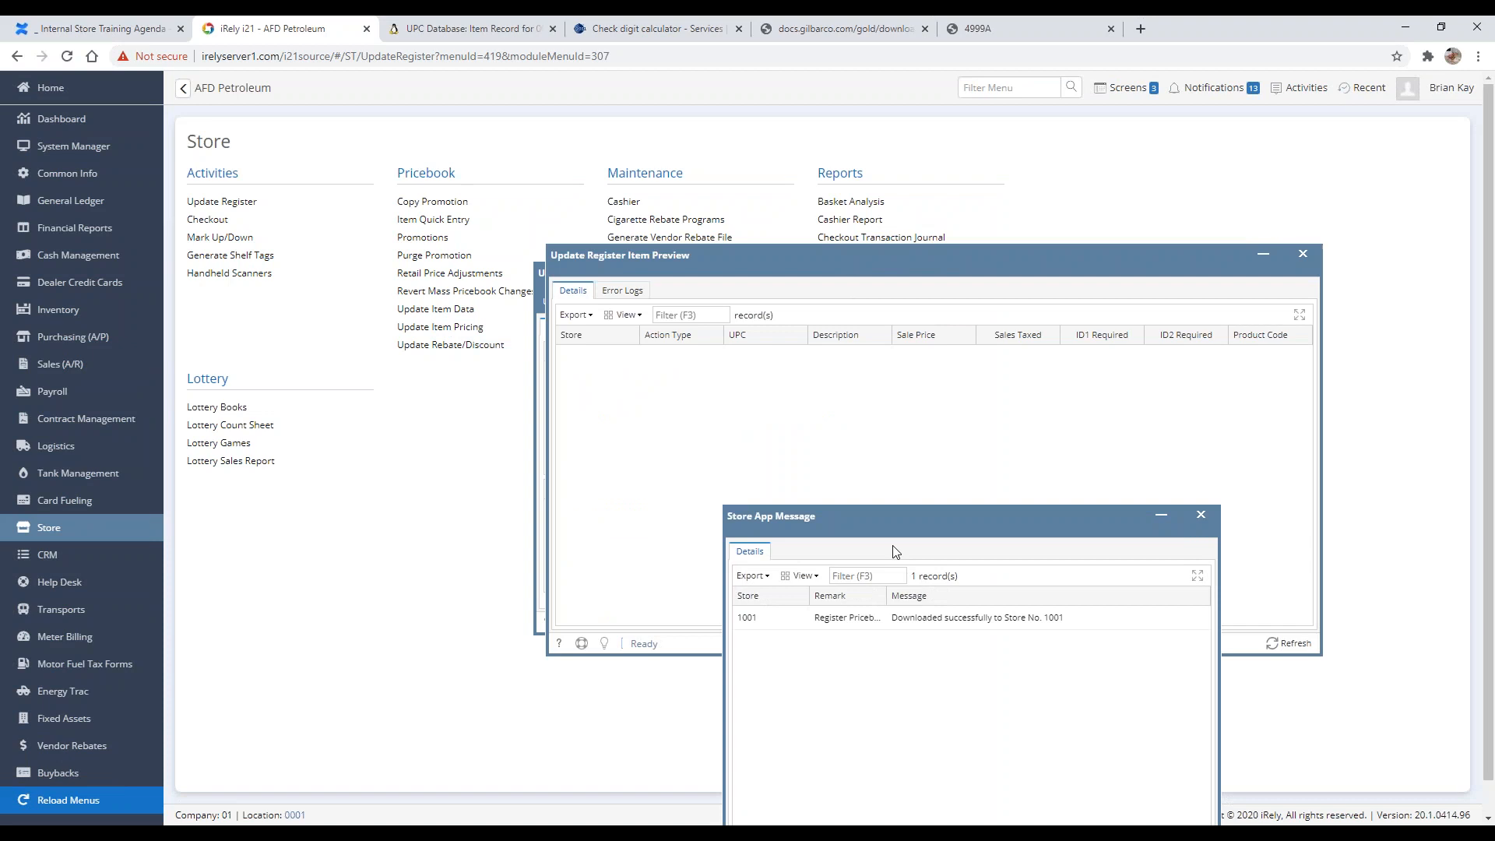
# Step: Review the download message and the error logs in the item preview
pyautogui.moveTo(933, 519); pyautogui.dragTo(989, 409)
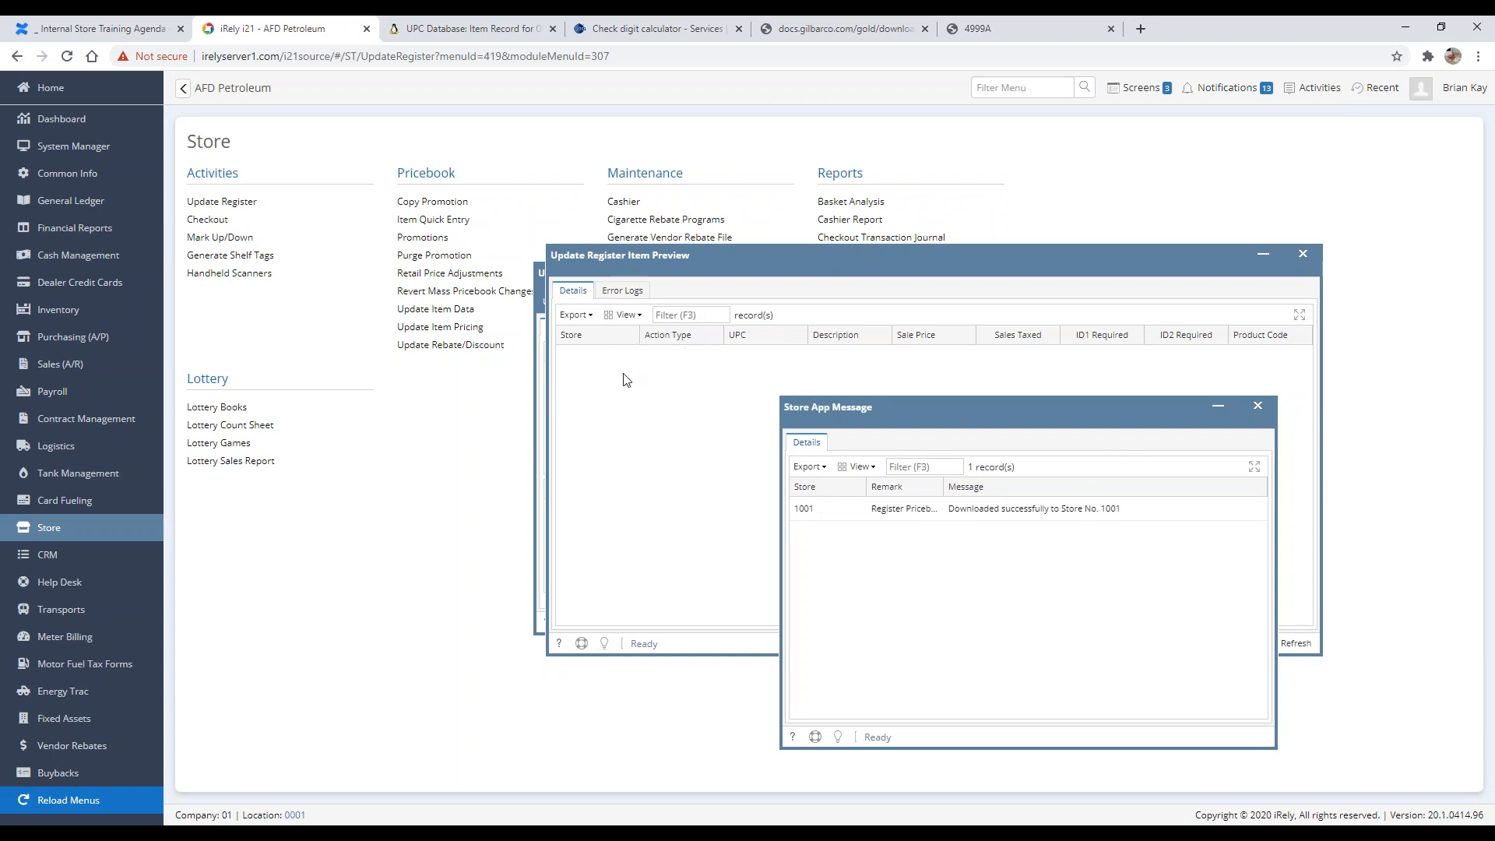
pyautogui.click(993, 518)
pyautogui.click(894, 510)
pyautogui.click(1258, 406)
pyautogui.click(621, 295)
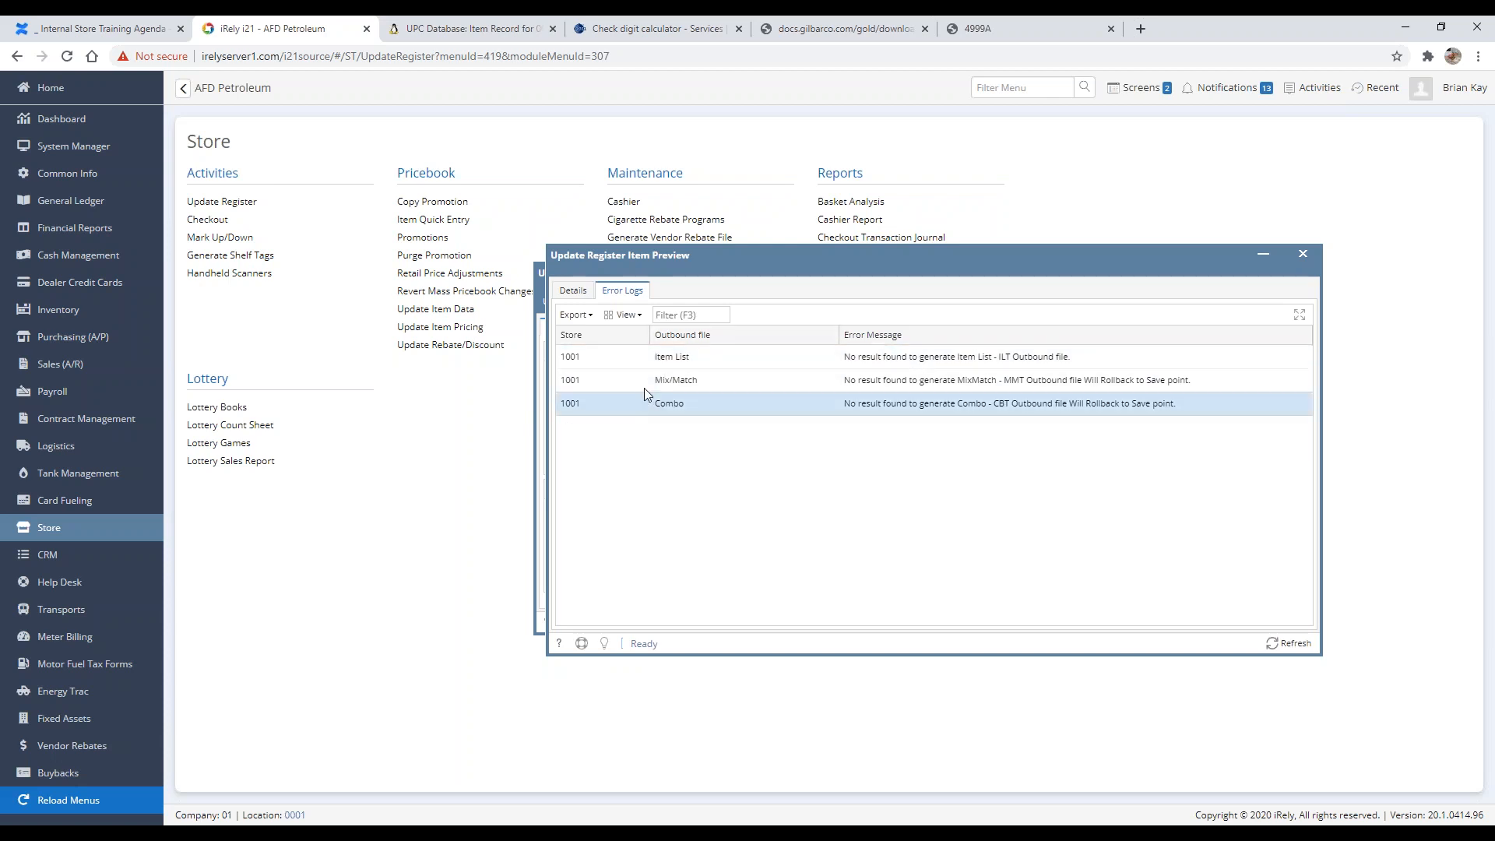
pyautogui.click(577, 295)
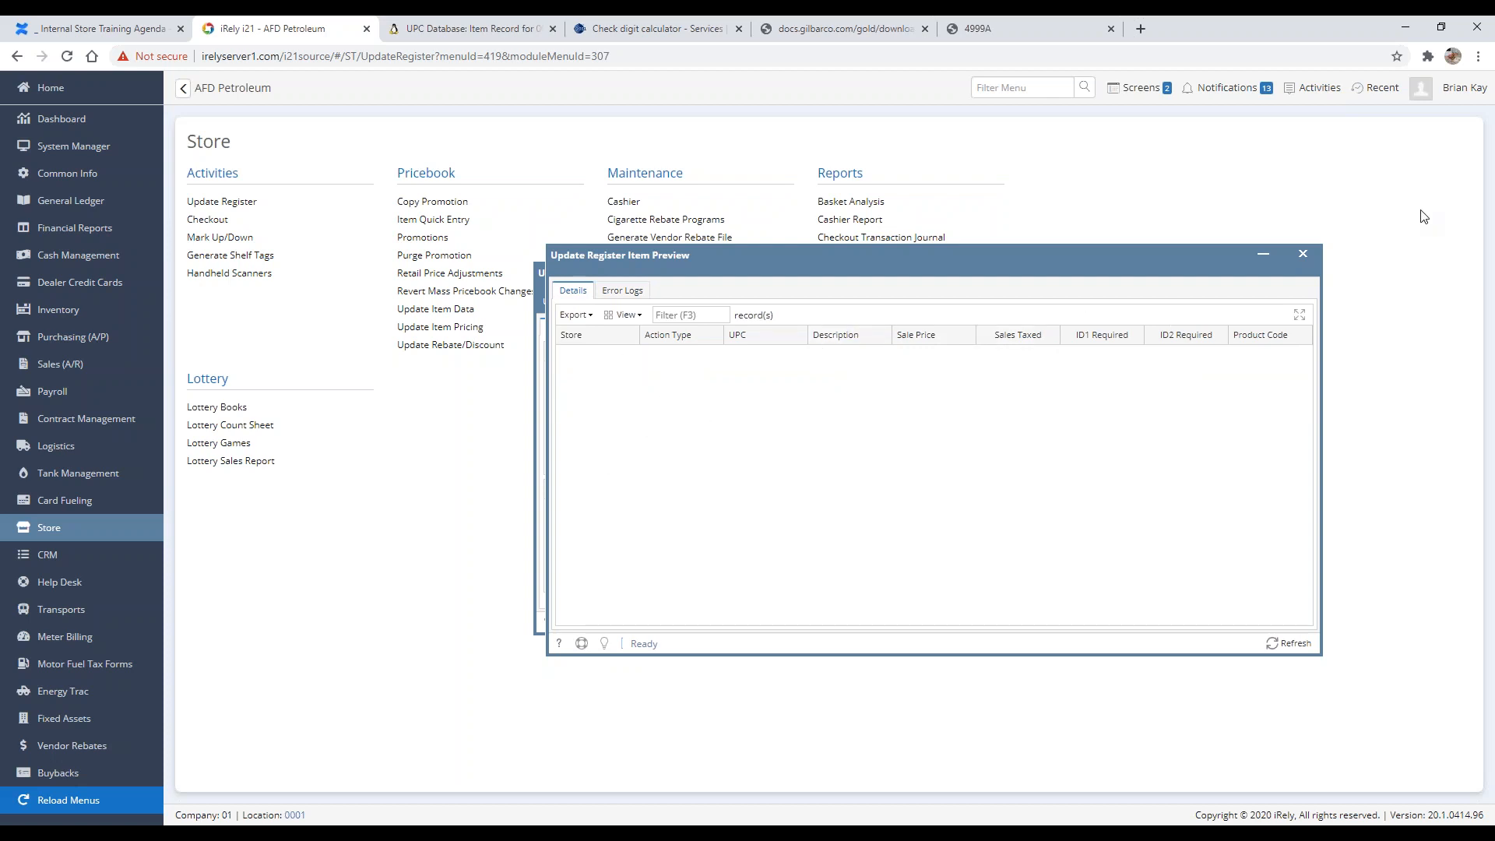
# Step: Clear the beginning change date, enable Export Entire Pricebook File, and try updating the register
pyautogui.click(776, 514)
pyautogui.press('BackSpace')
pyautogui.press('Tab')
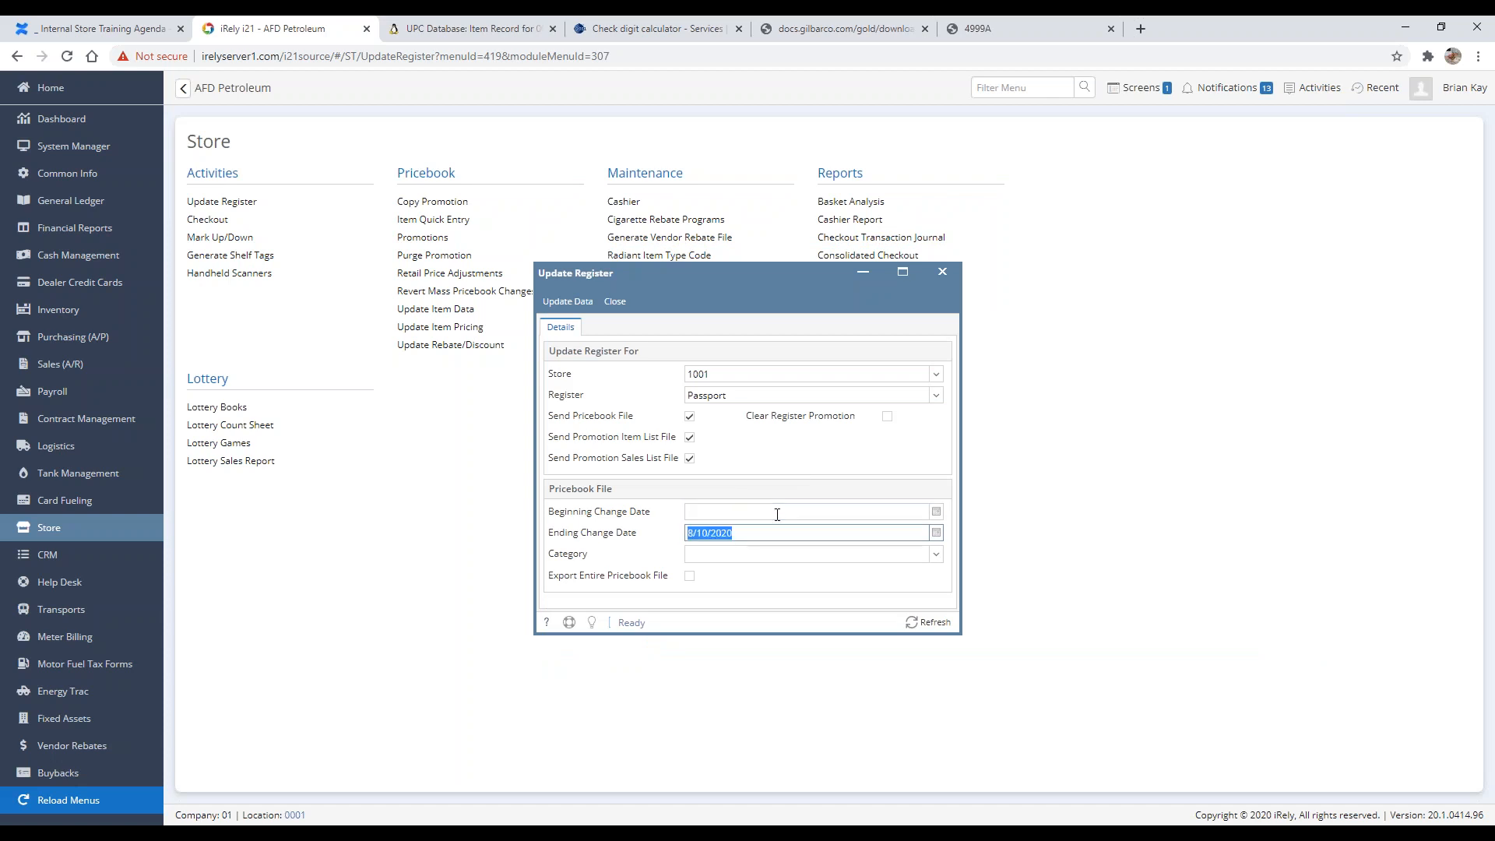
pyautogui.click(689, 576)
pyautogui.click(565, 310)
# Step: Set the beginning change date to 1/1/1970, run Update Data again, and close the message and preview
pyautogui.click(846, 511)
pyautogui.write('1/1/1')
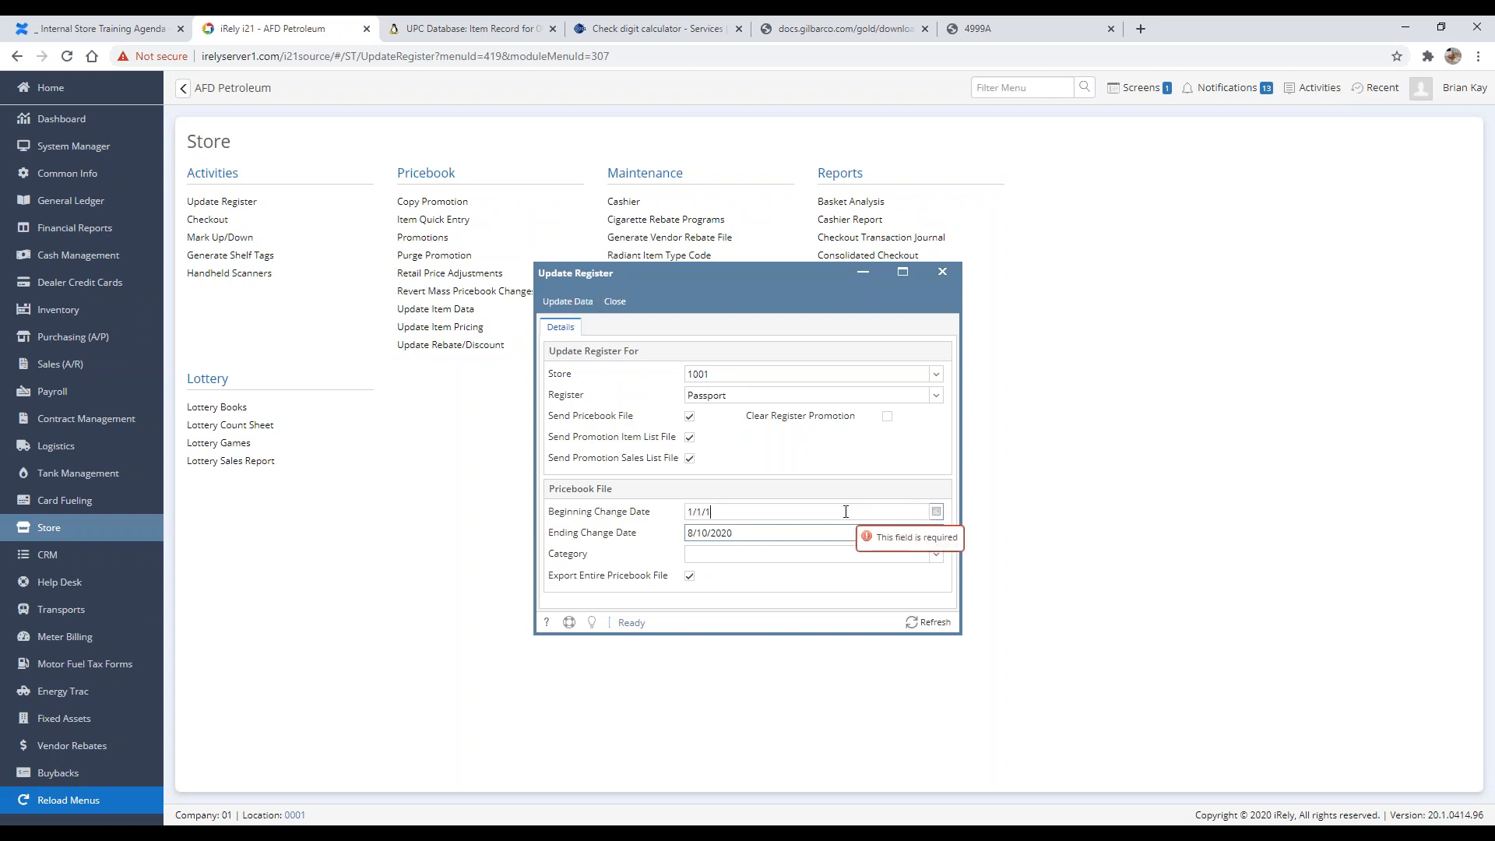
pyautogui.write('970')
pyautogui.press('Tab')
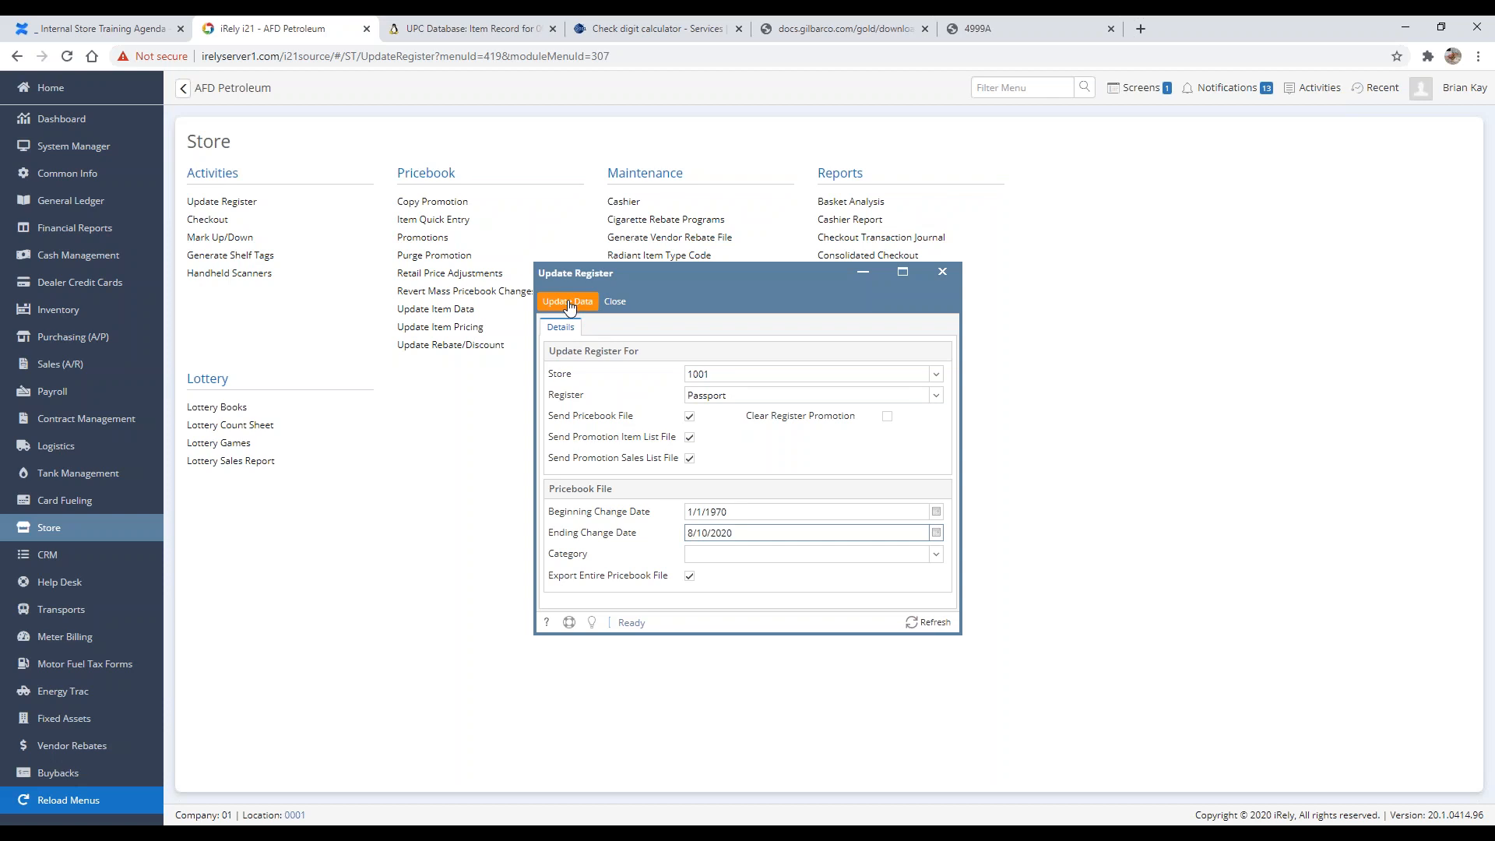
pyautogui.click(569, 306)
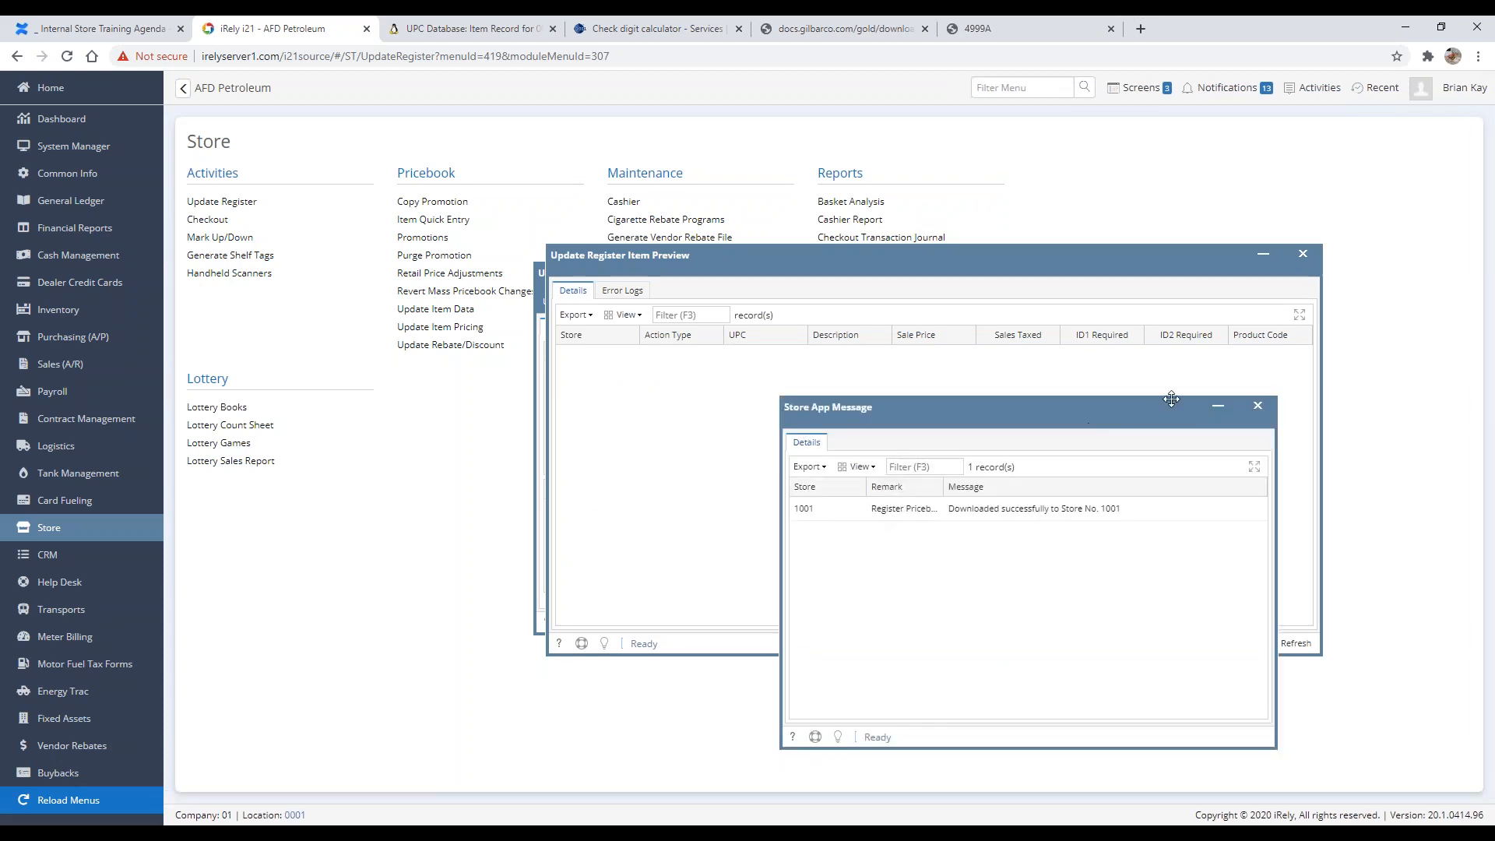
pyautogui.click(1258, 406)
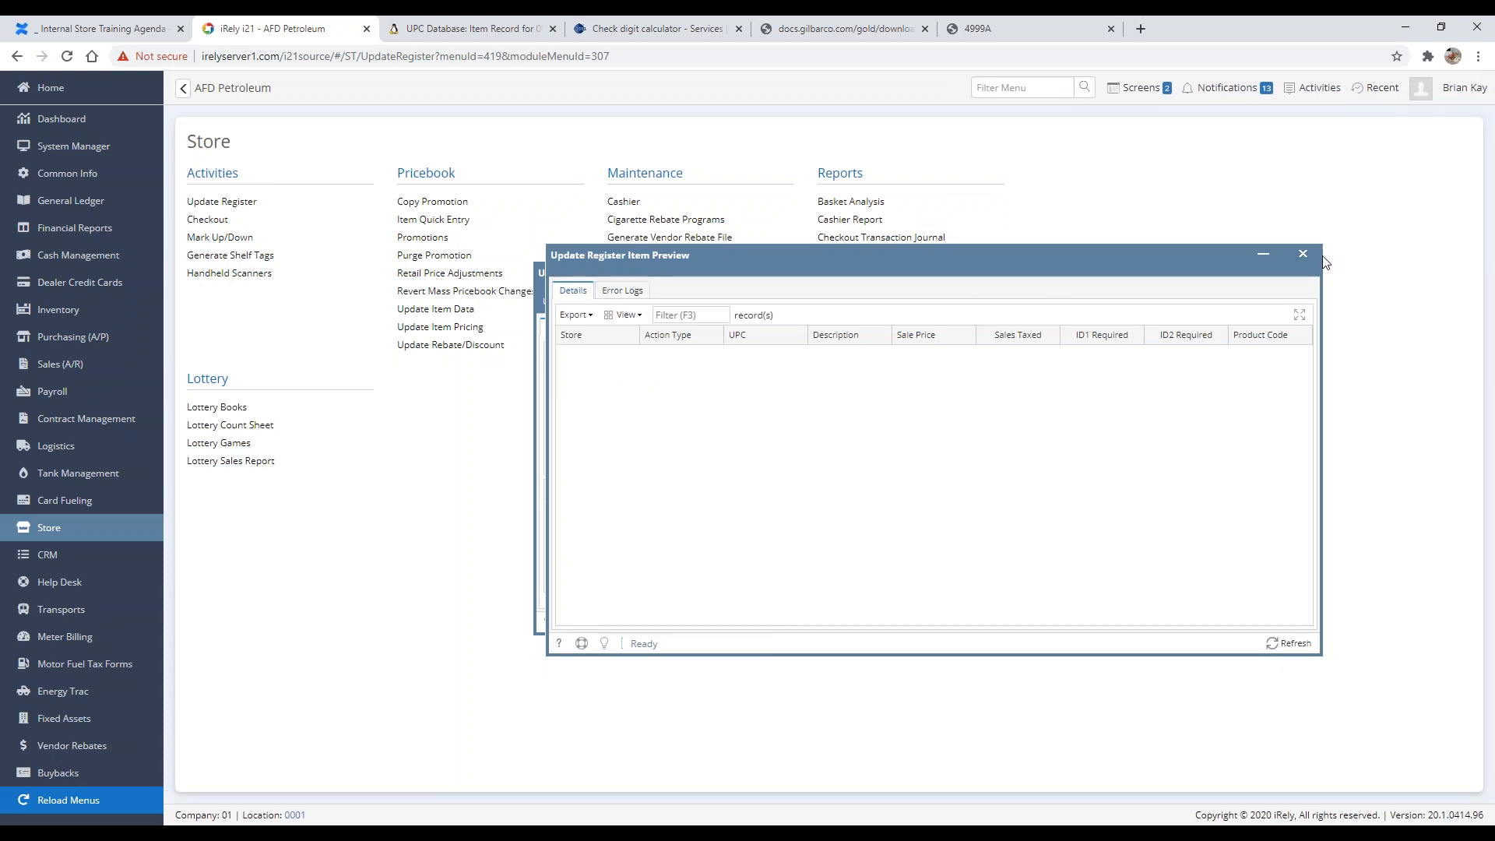
pyautogui.click(1302, 256)
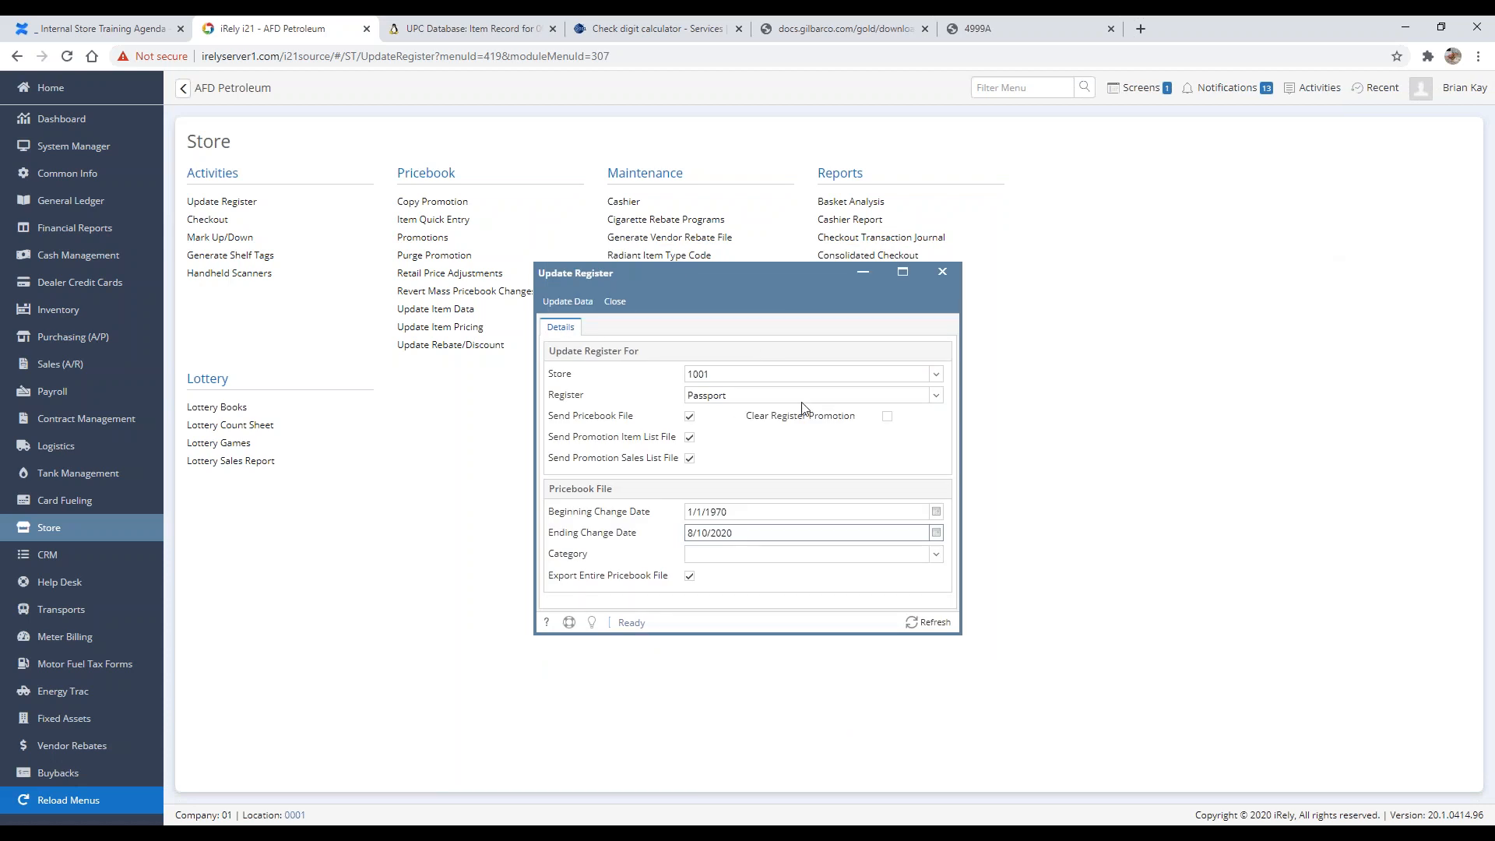
# Step: Select store 101 and try updating its register, dismissing the resulting error
pyautogui.click(937, 375)
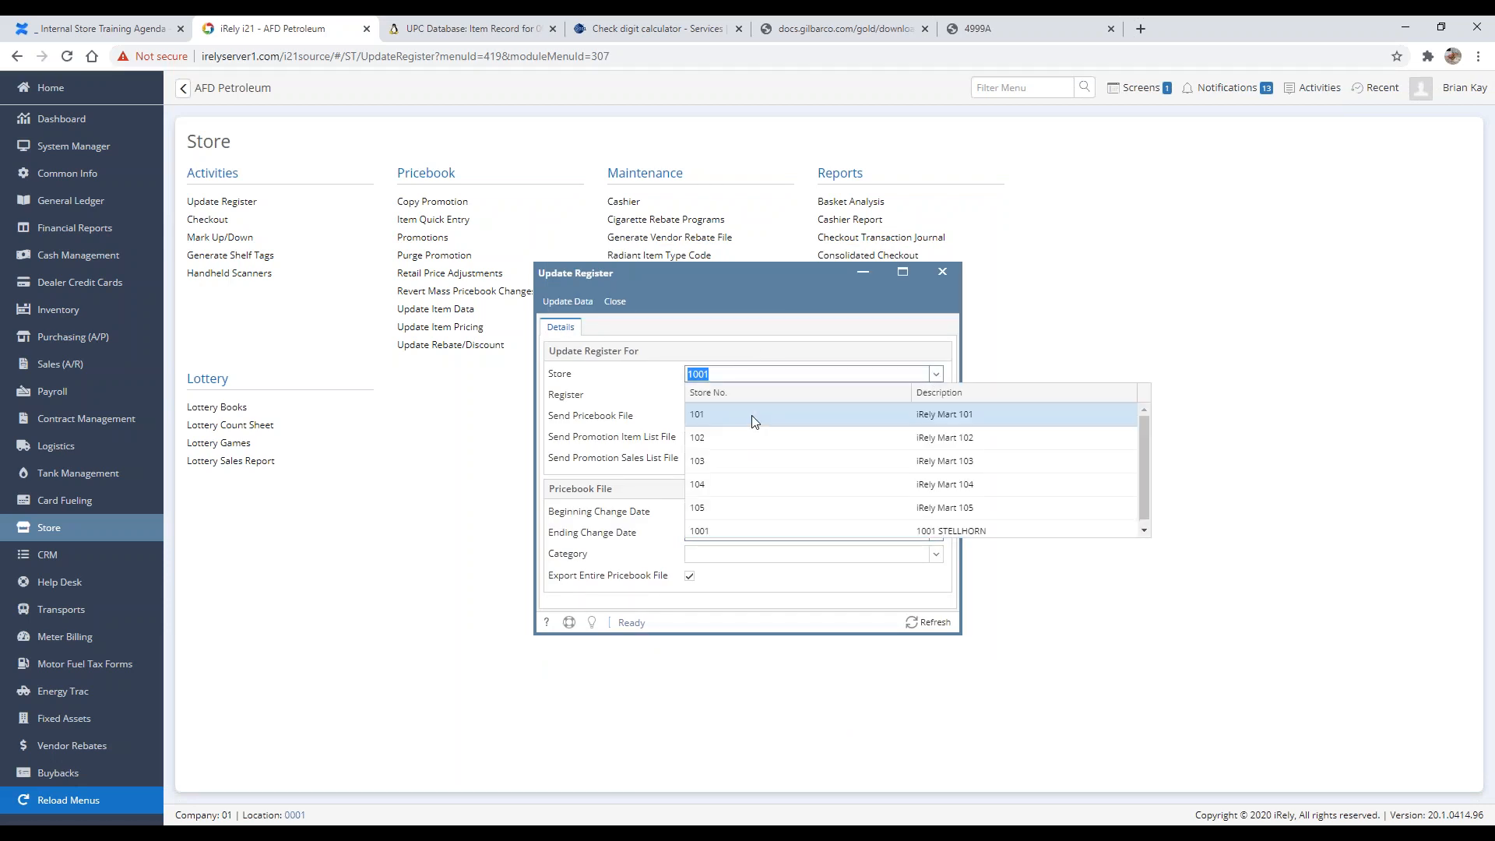
pyautogui.click(751, 416)
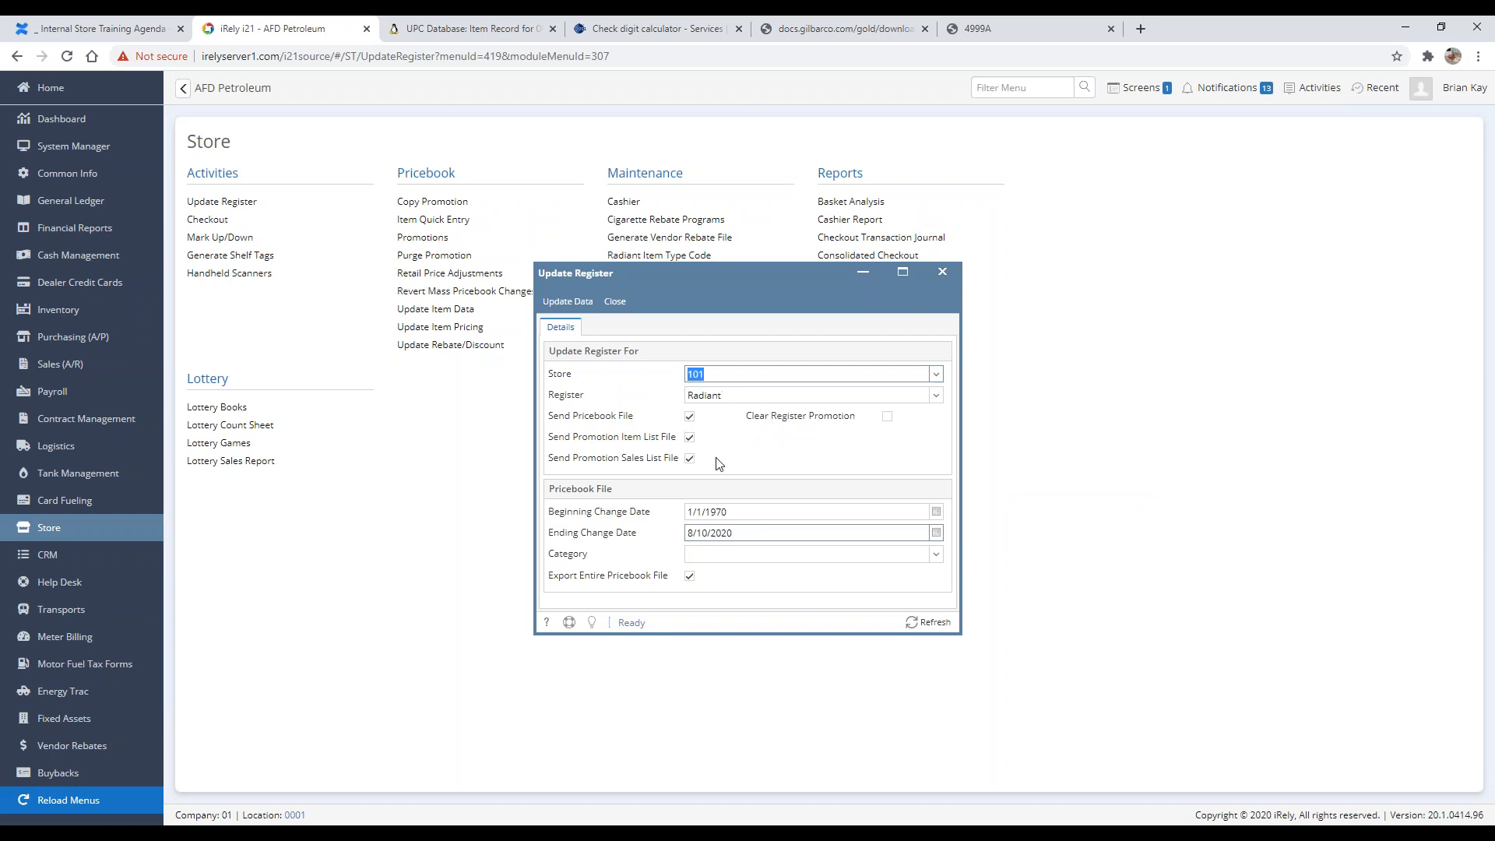
pyautogui.click(749, 512)
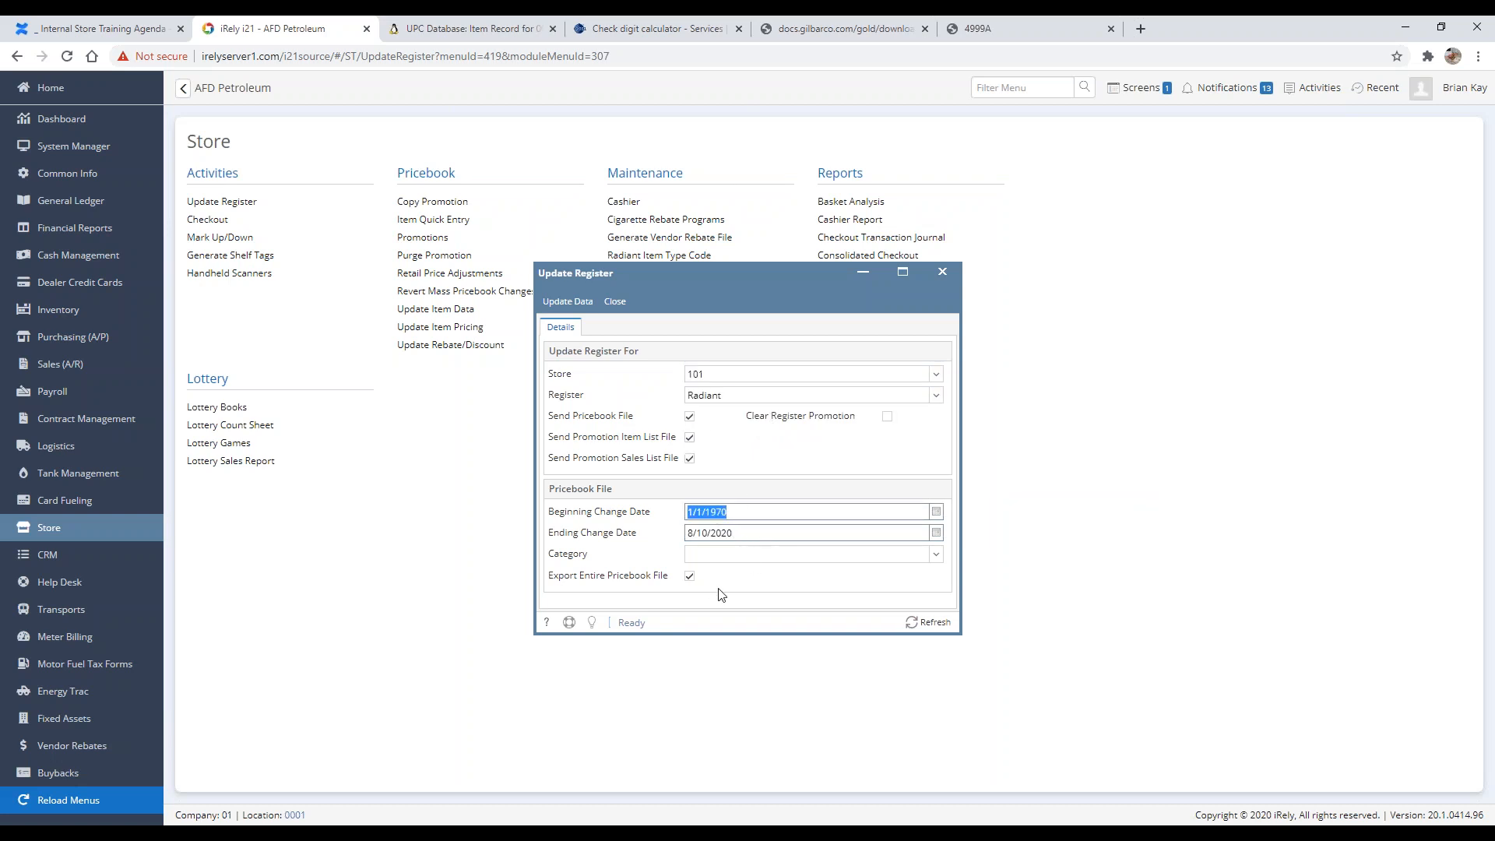
pyautogui.click(567, 301)
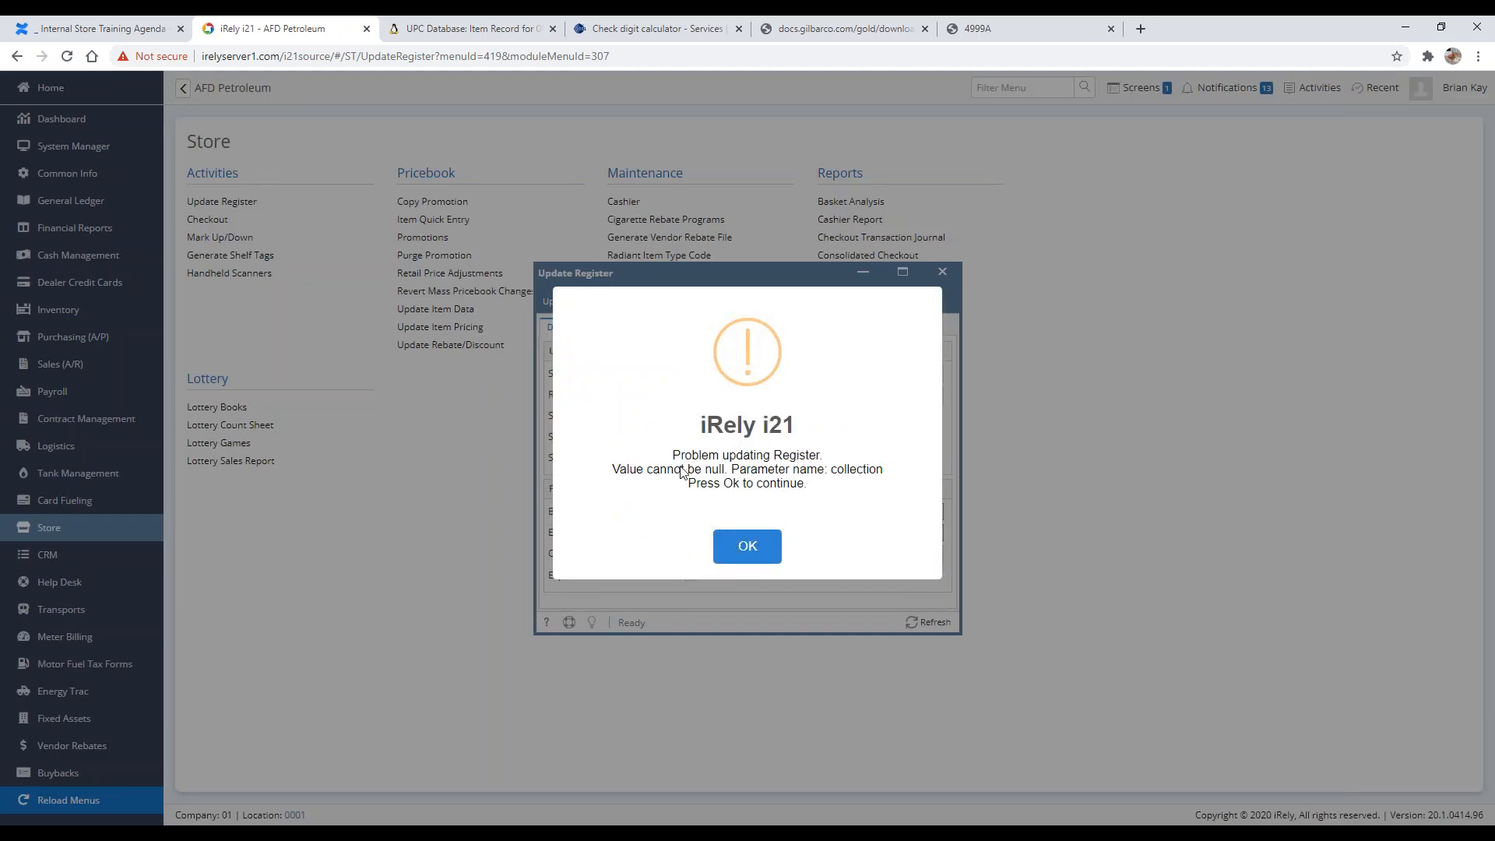
pyautogui.click(746, 553)
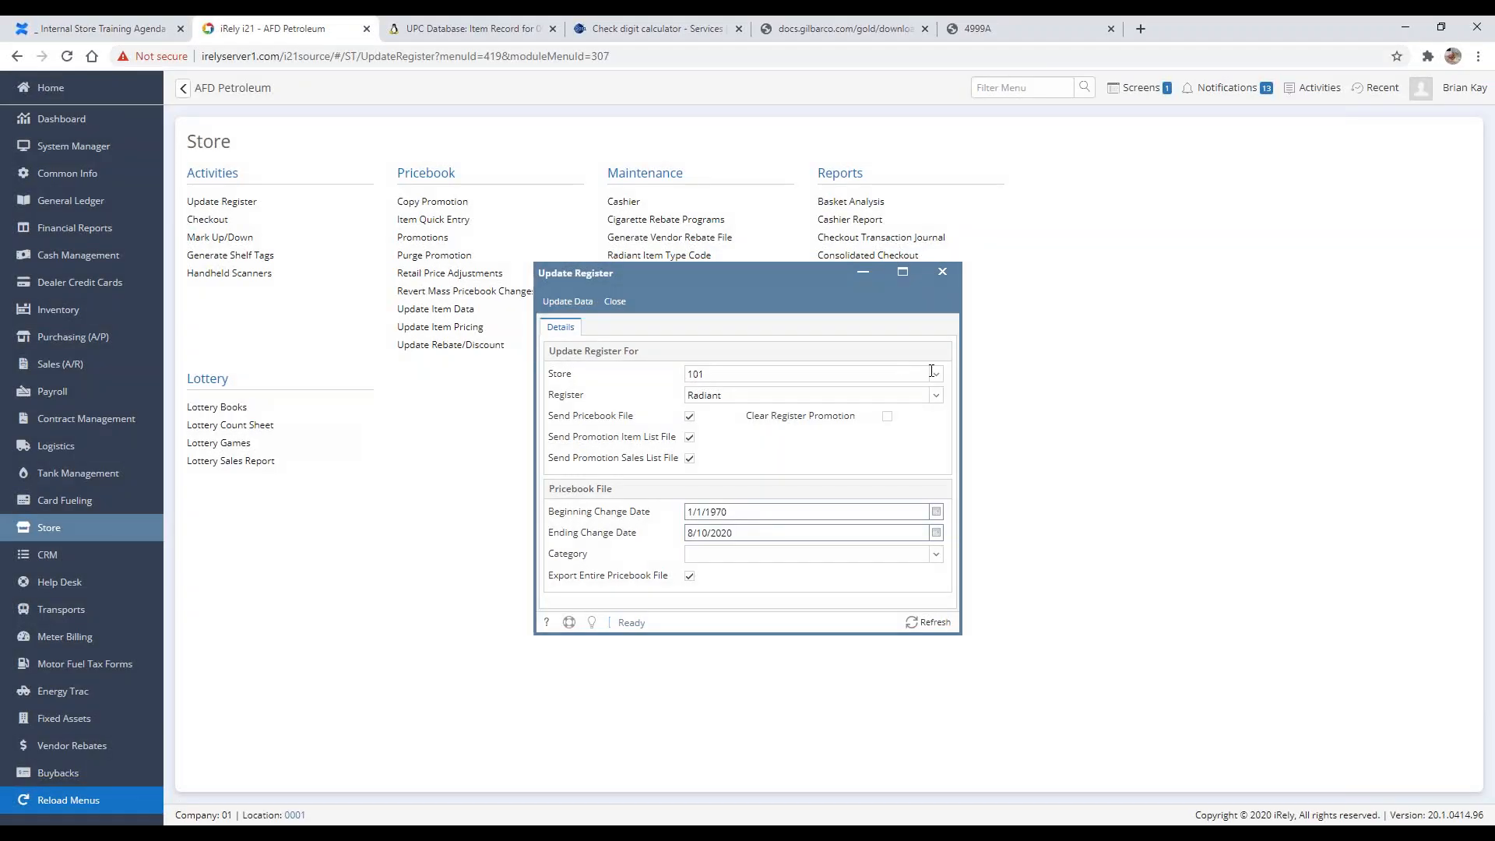
# Step: Reselect store 1001, run Update Data again, and close the item preview
pyautogui.click(927, 396)
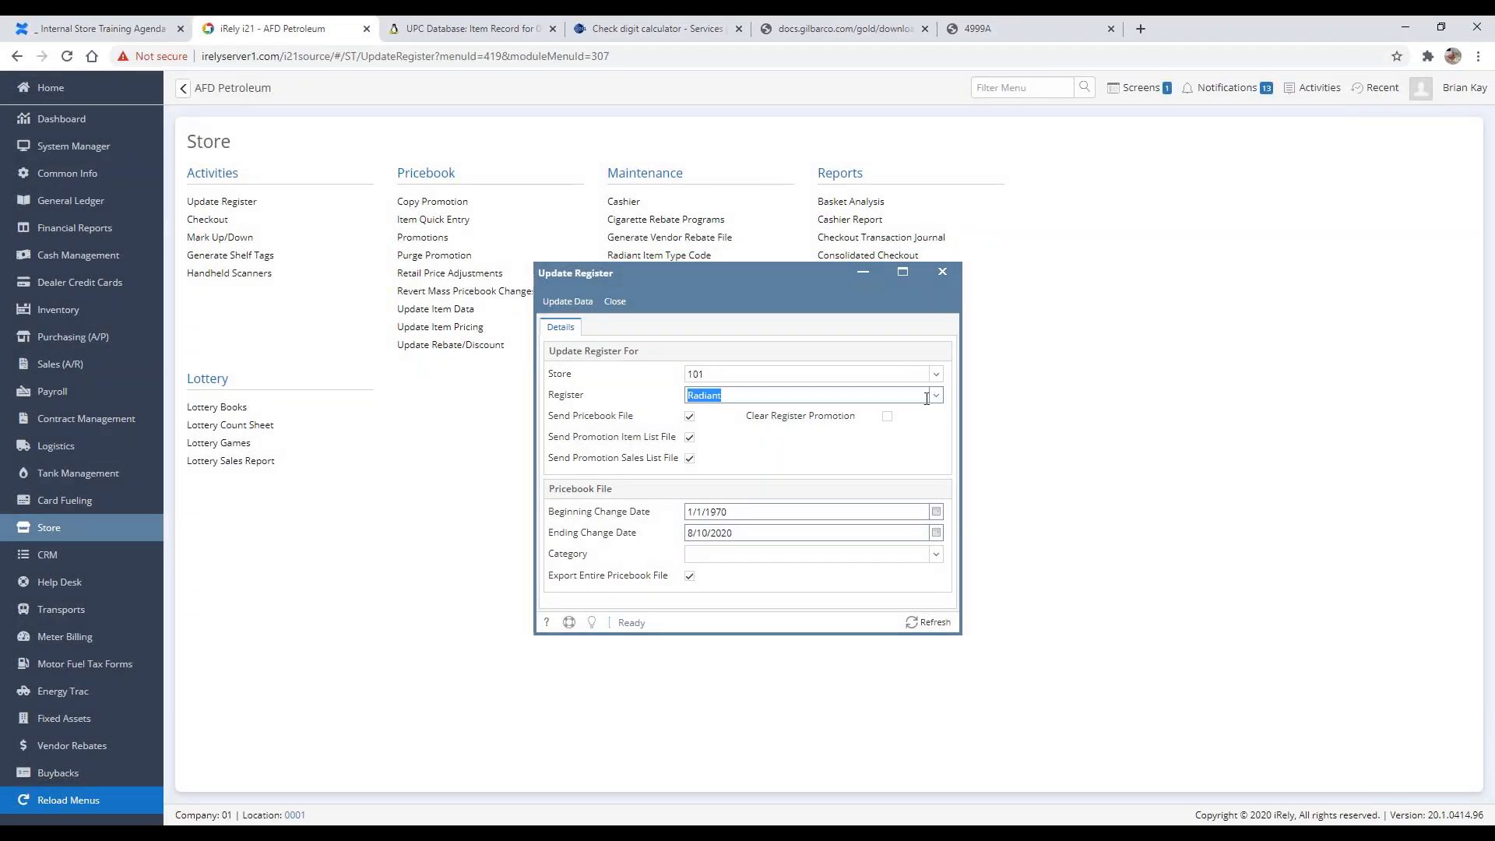
pyautogui.click(937, 374)
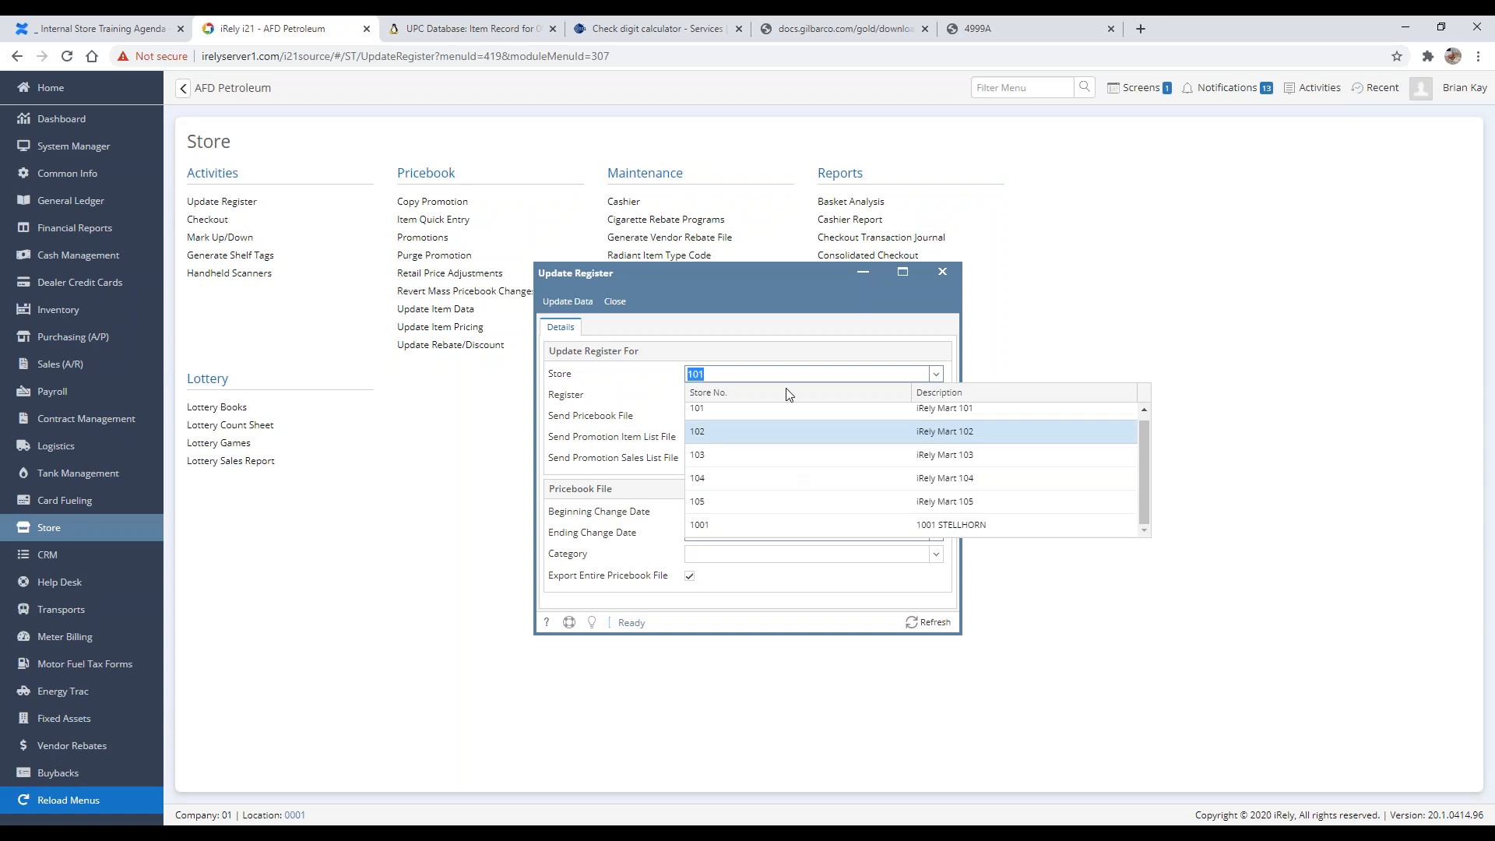
pyautogui.click(760, 296)
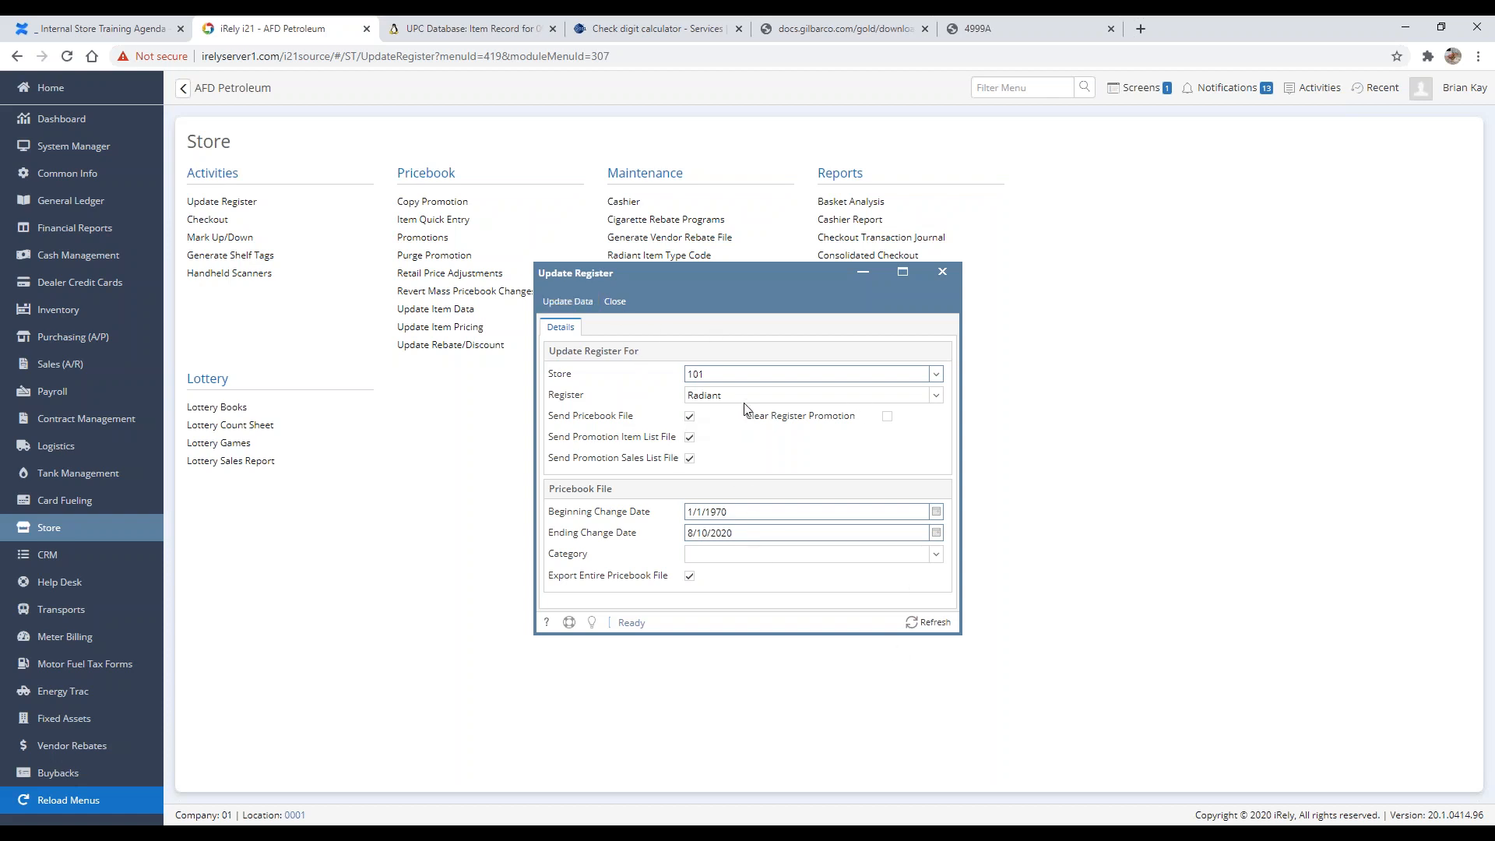
pyautogui.click(936, 374)
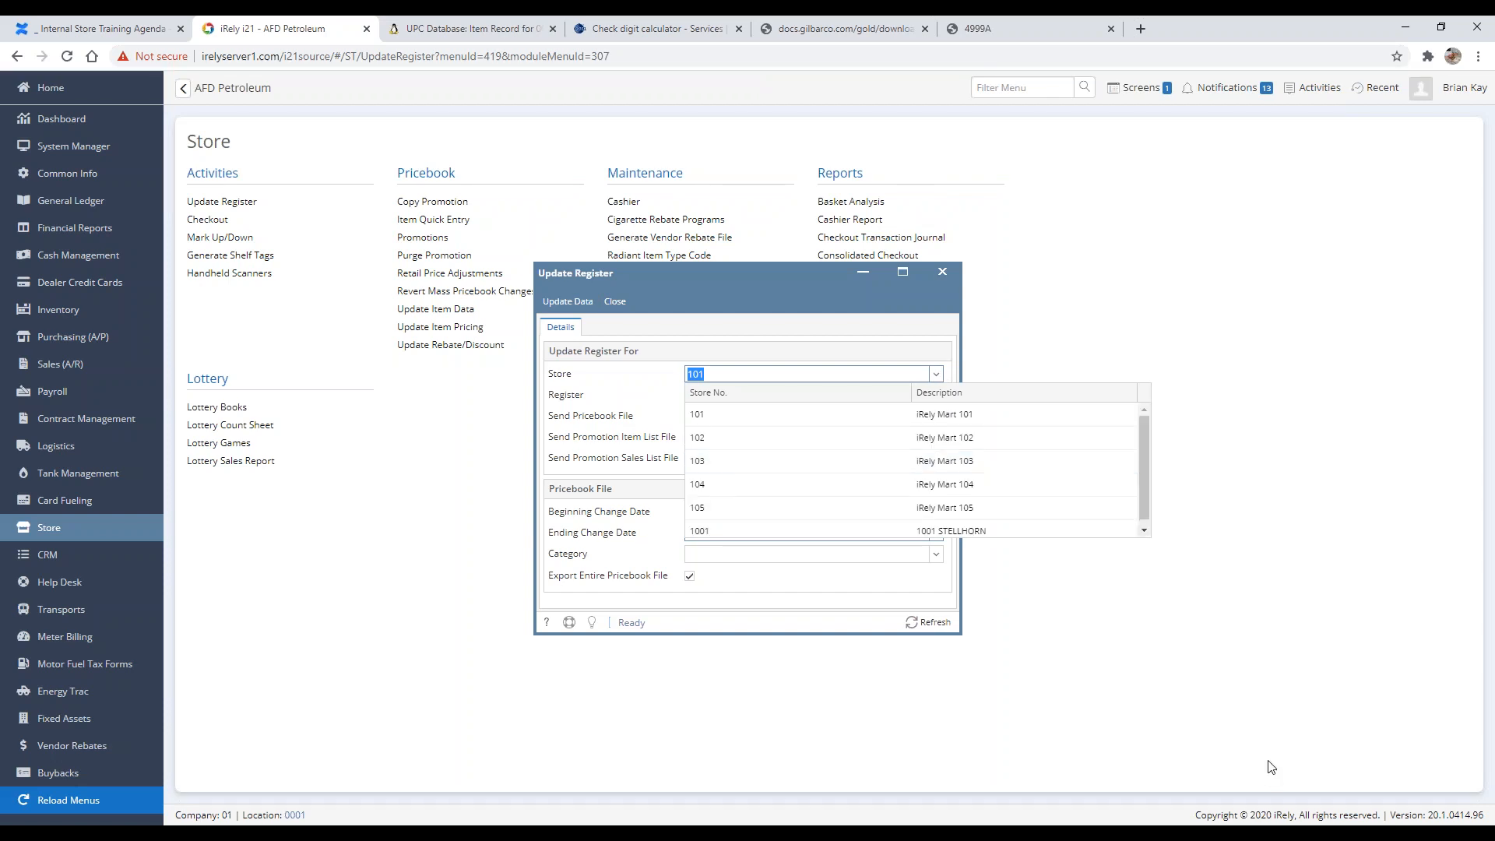
pyautogui.click(787, 531)
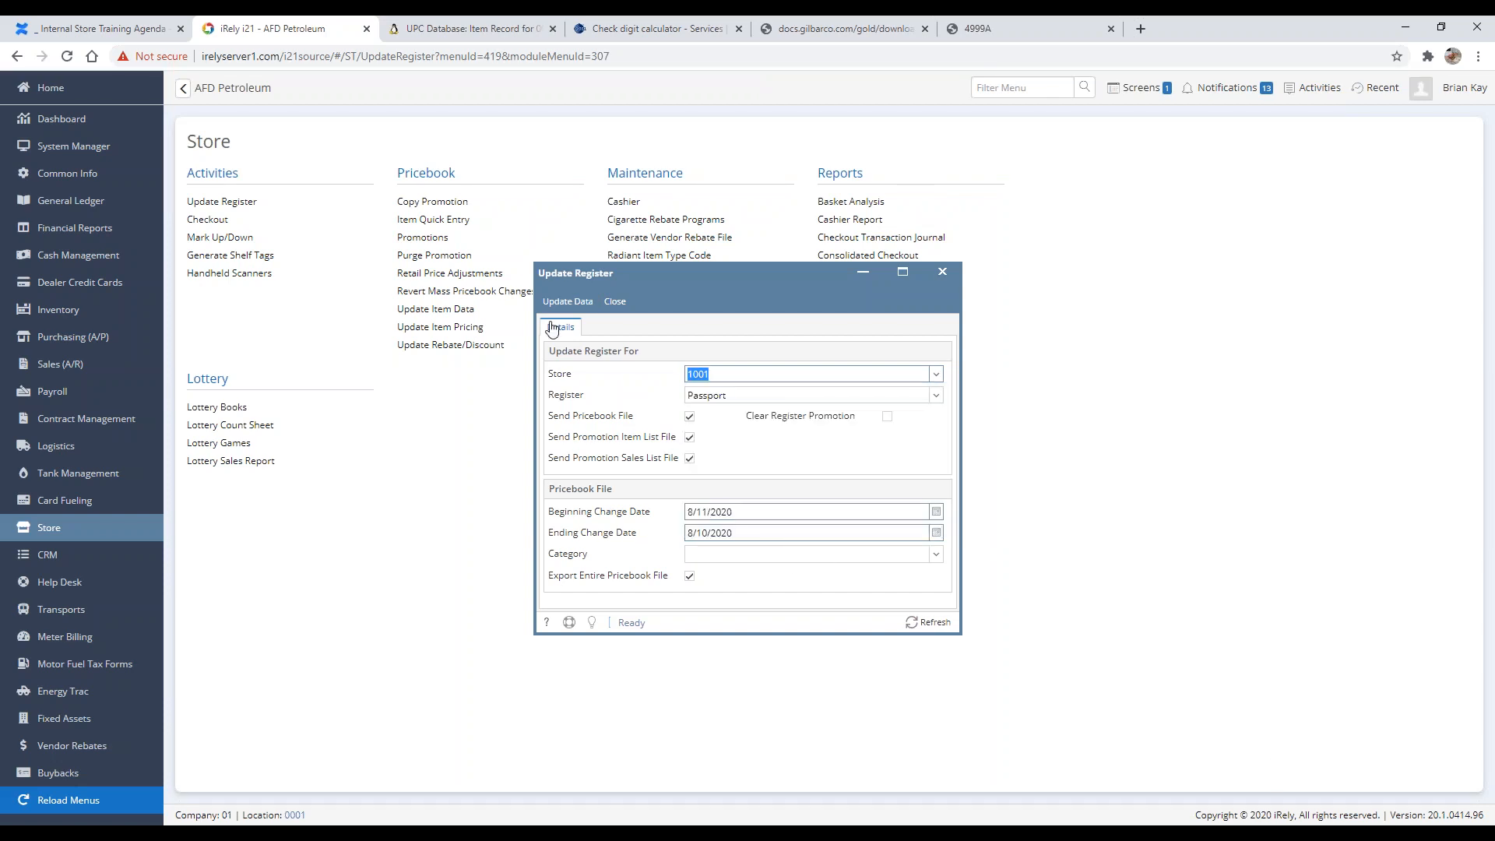
pyautogui.click(548, 308)
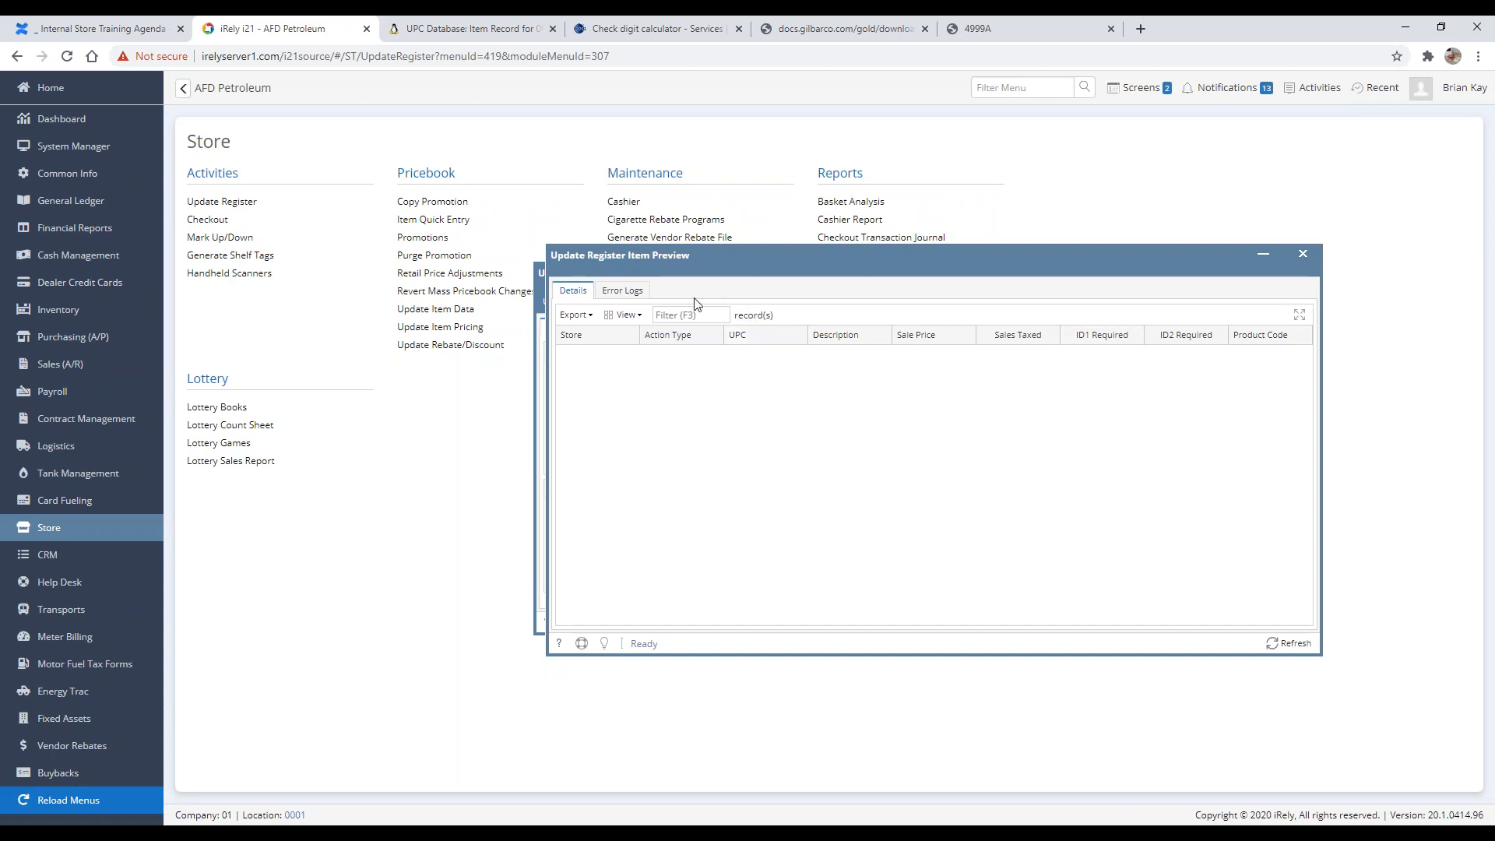
pyautogui.click(1302, 255)
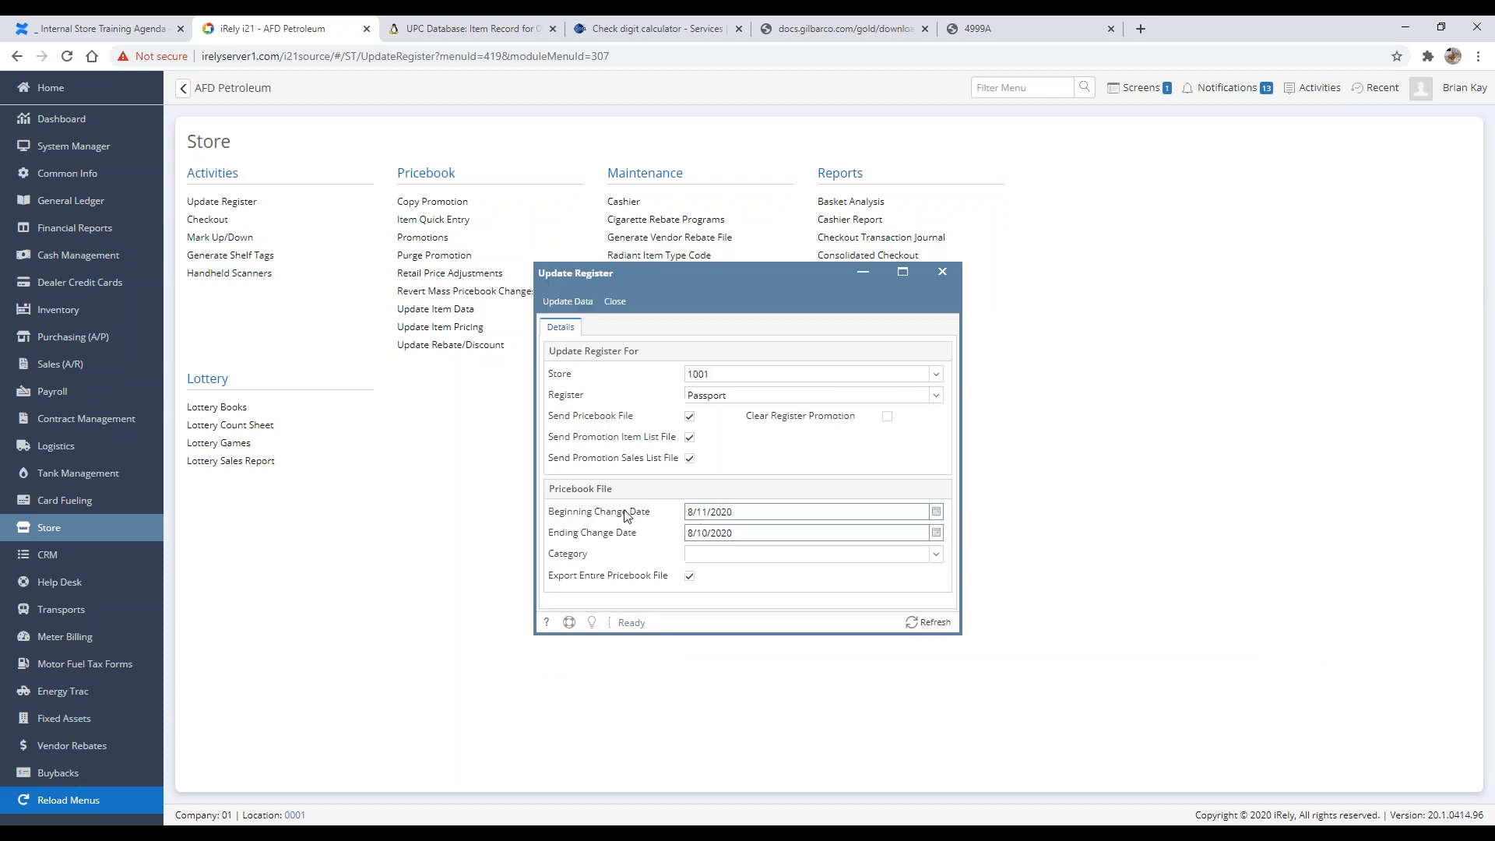
# Step: Close the Update Register window and start reopening Update Register
pyautogui.moveTo(815, 512); pyautogui.dragTo(608, 513)
pyautogui.click(795, 833)
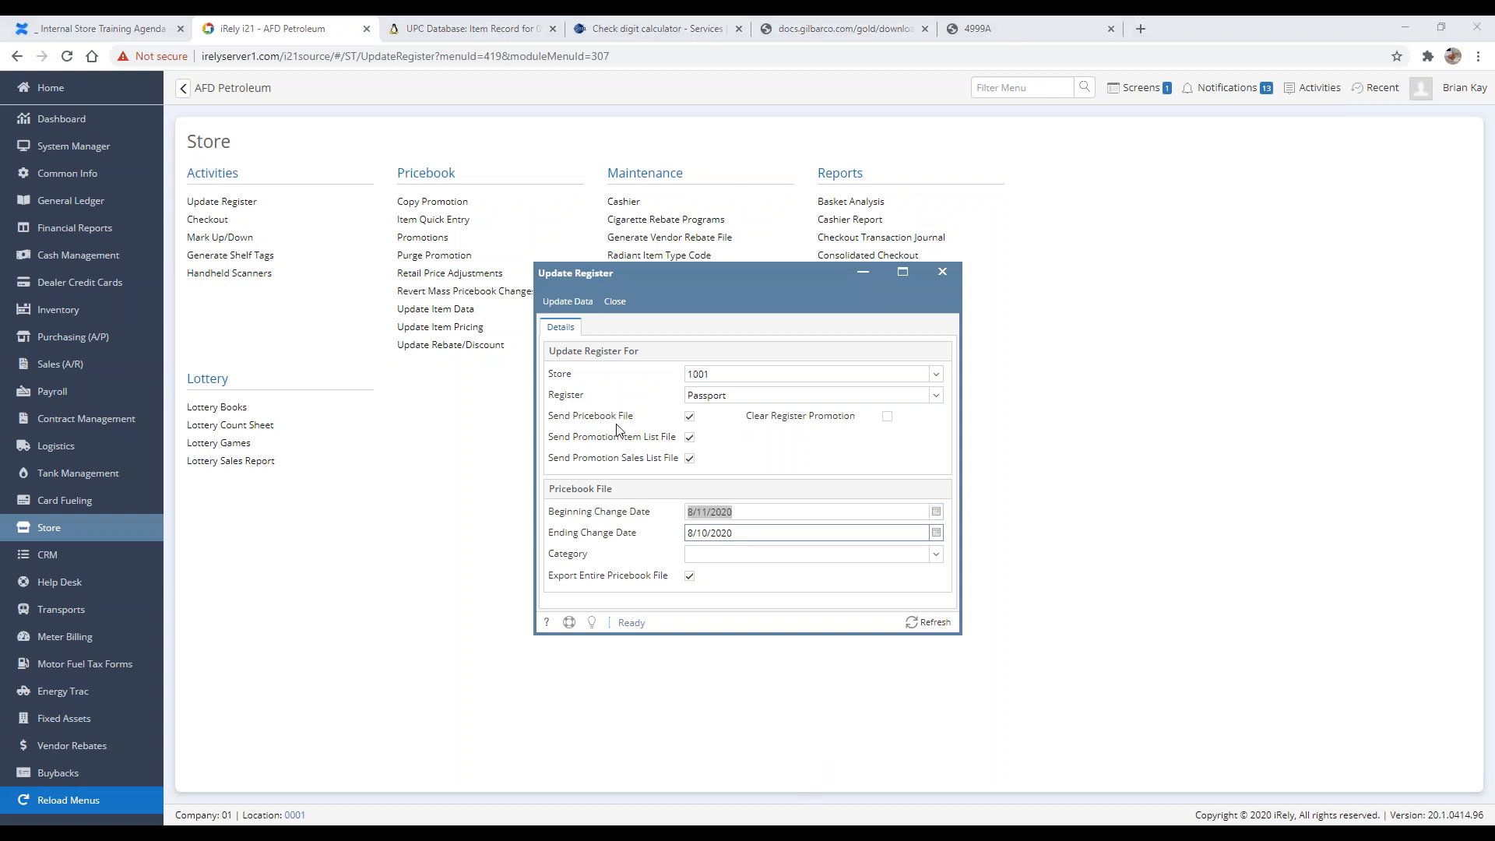
pyautogui.moveTo(529, 254); pyautogui.dragTo(970, 637)
pyautogui.click(616, 302)
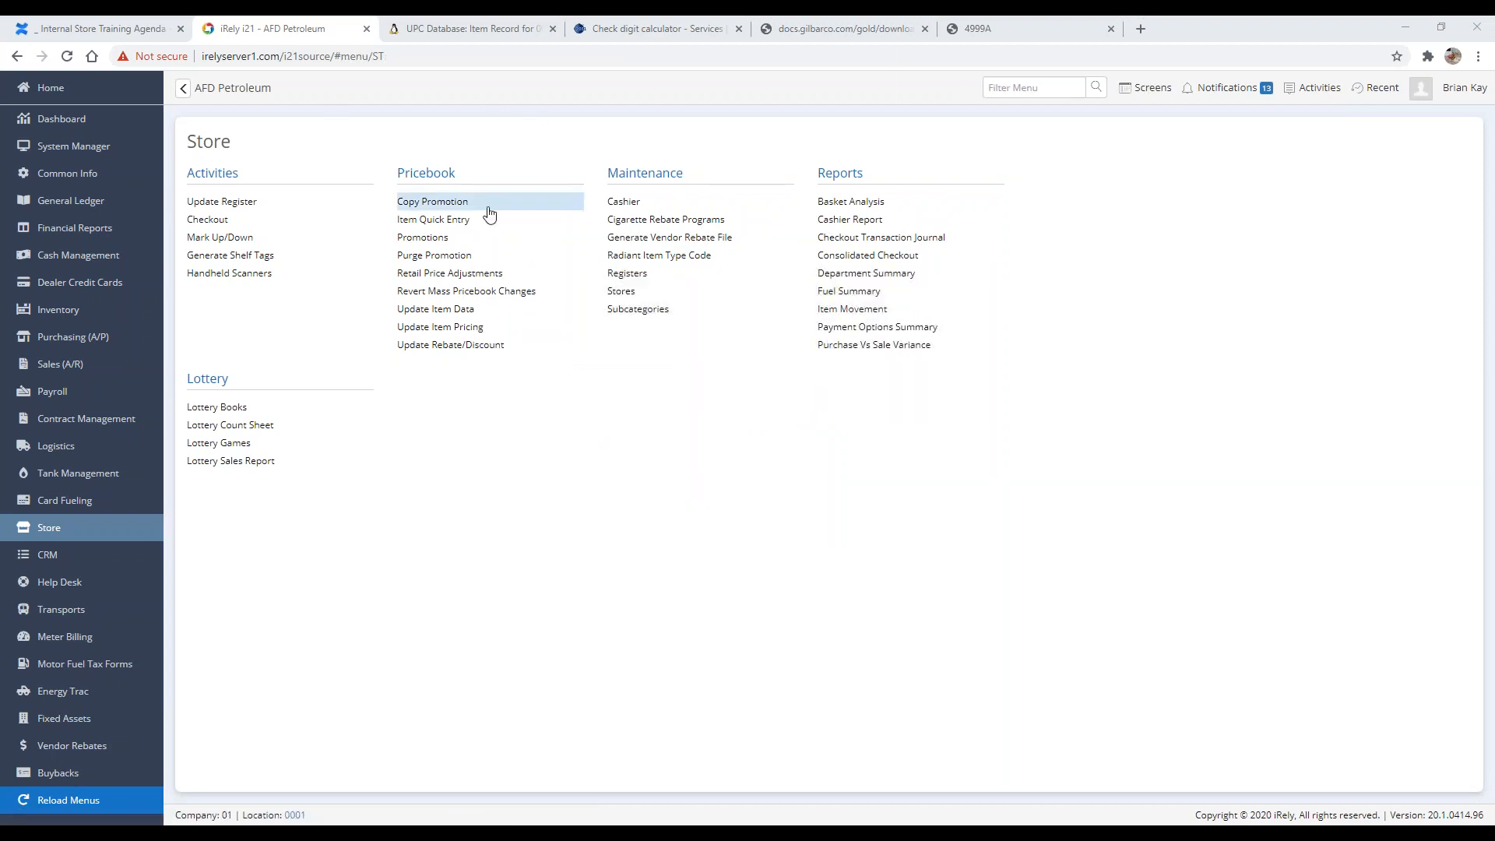
pyautogui.click(243, 200)
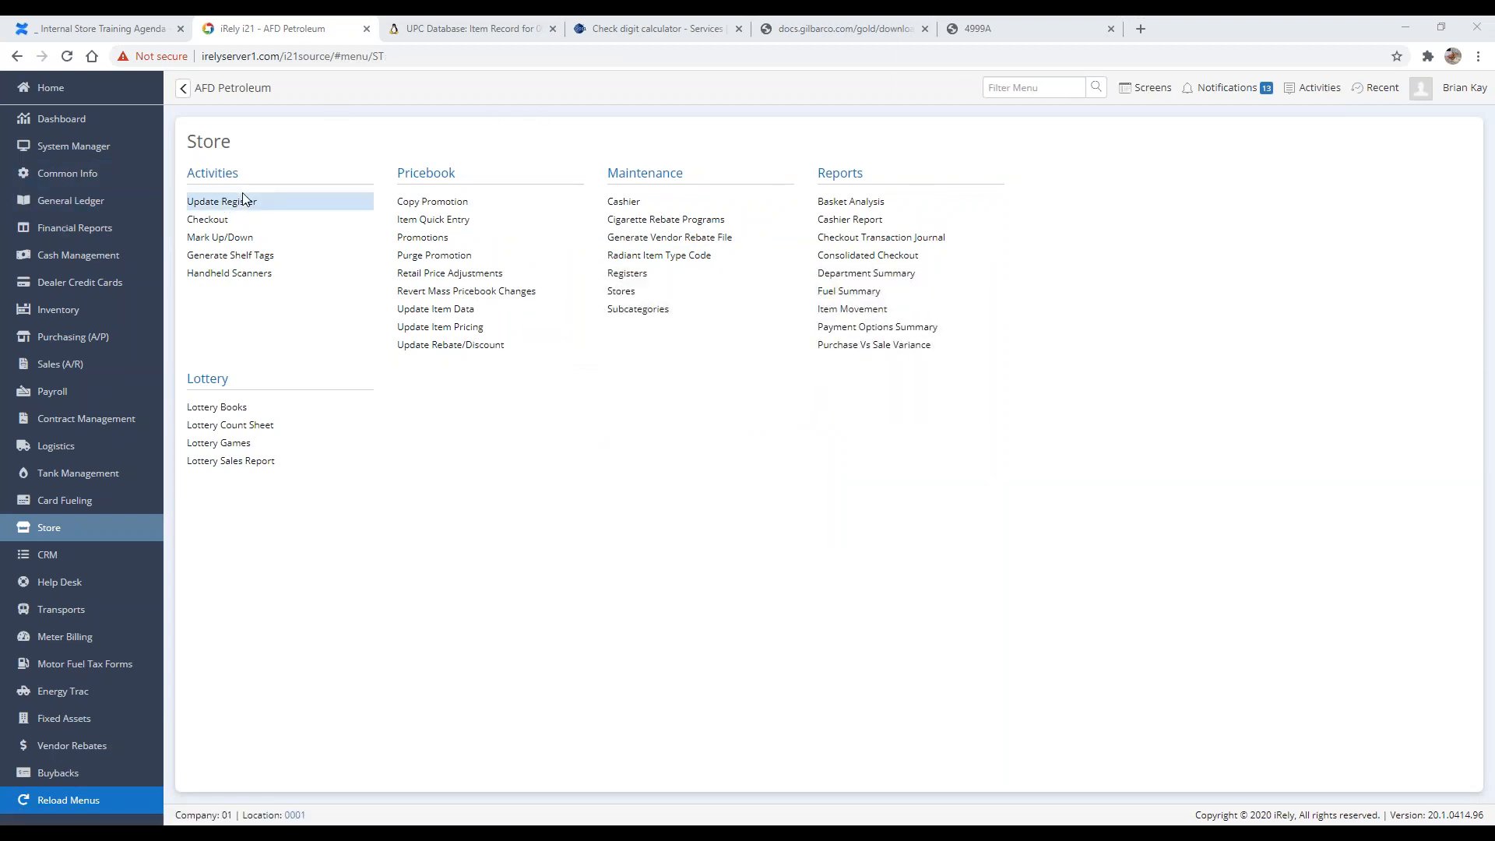